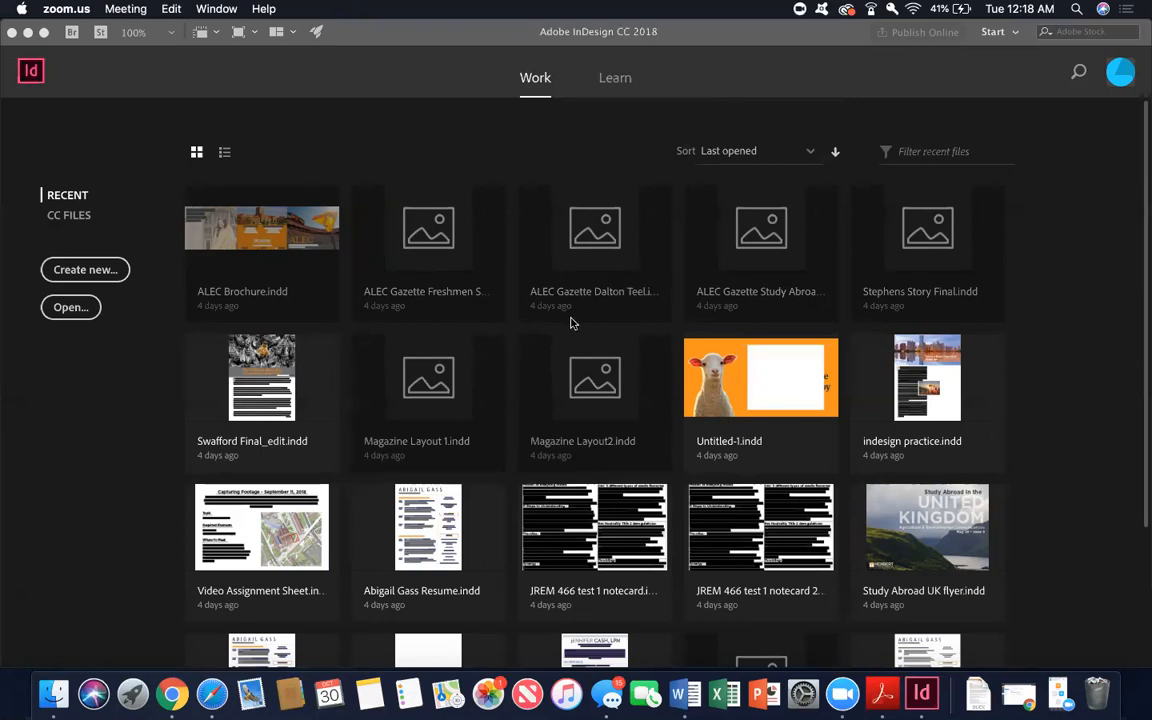
Start a new document and show the blank presets and templates for print
{"action": "left_click", "coordinate": [99, 270]}
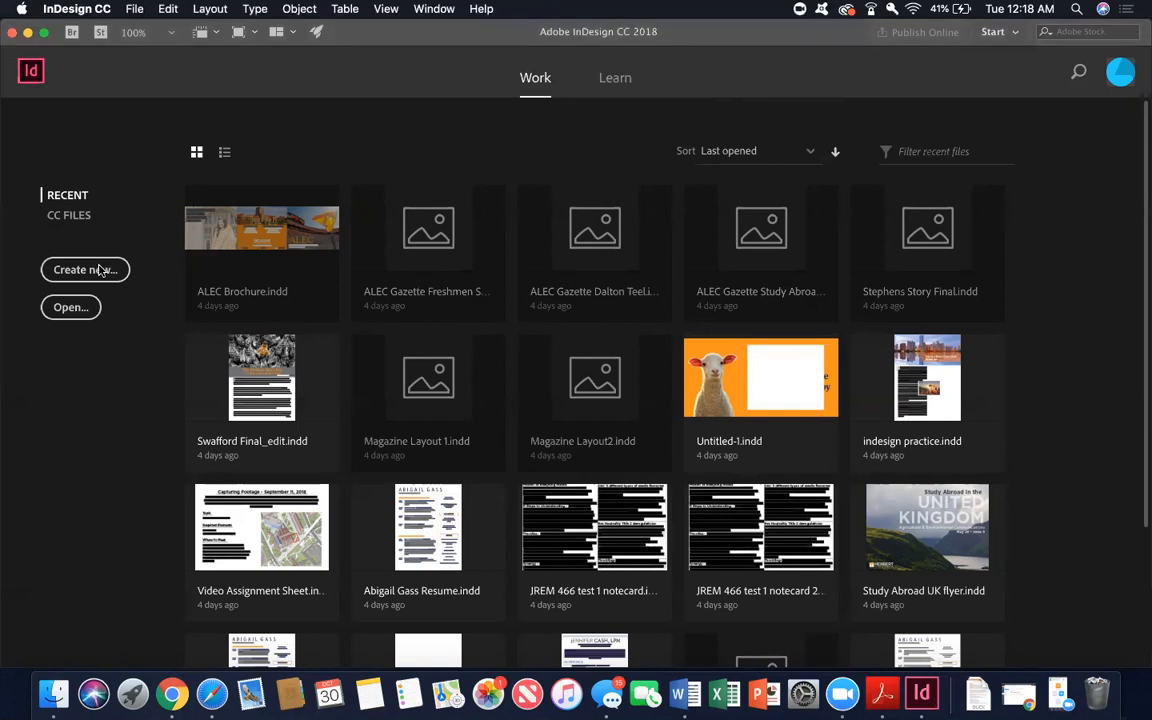
{"action": "left_click", "coordinate": [99, 270]}
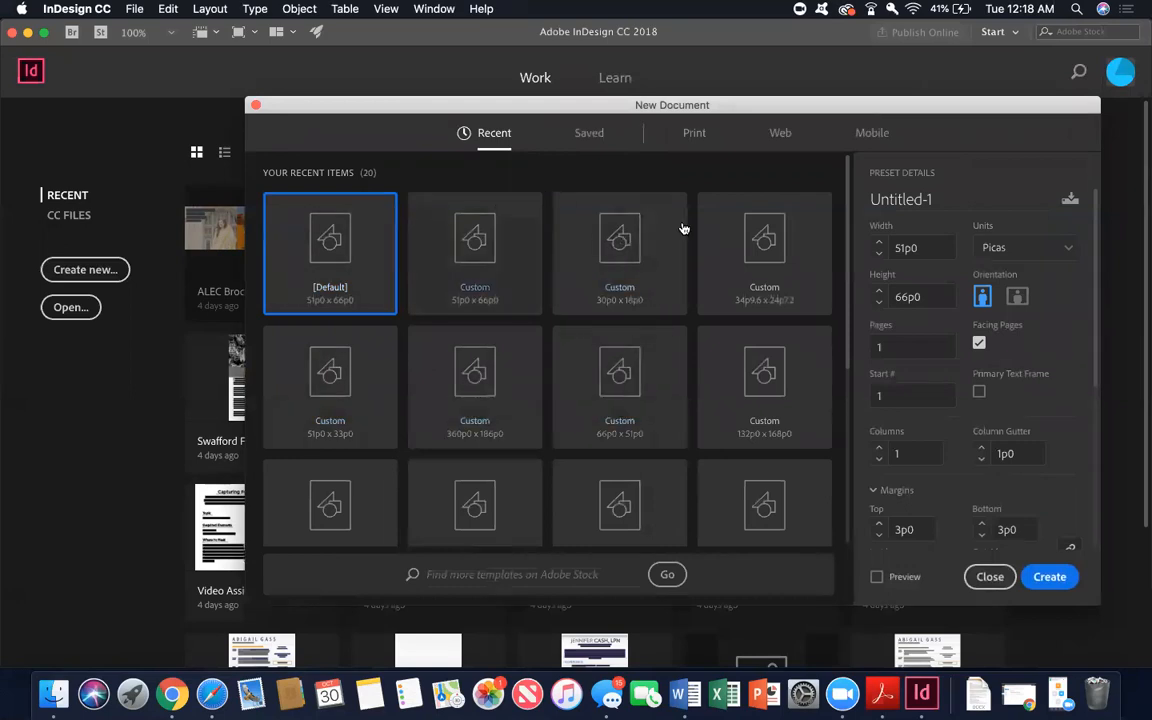
{"action": "left_click", "coordinate": [697, 135]}
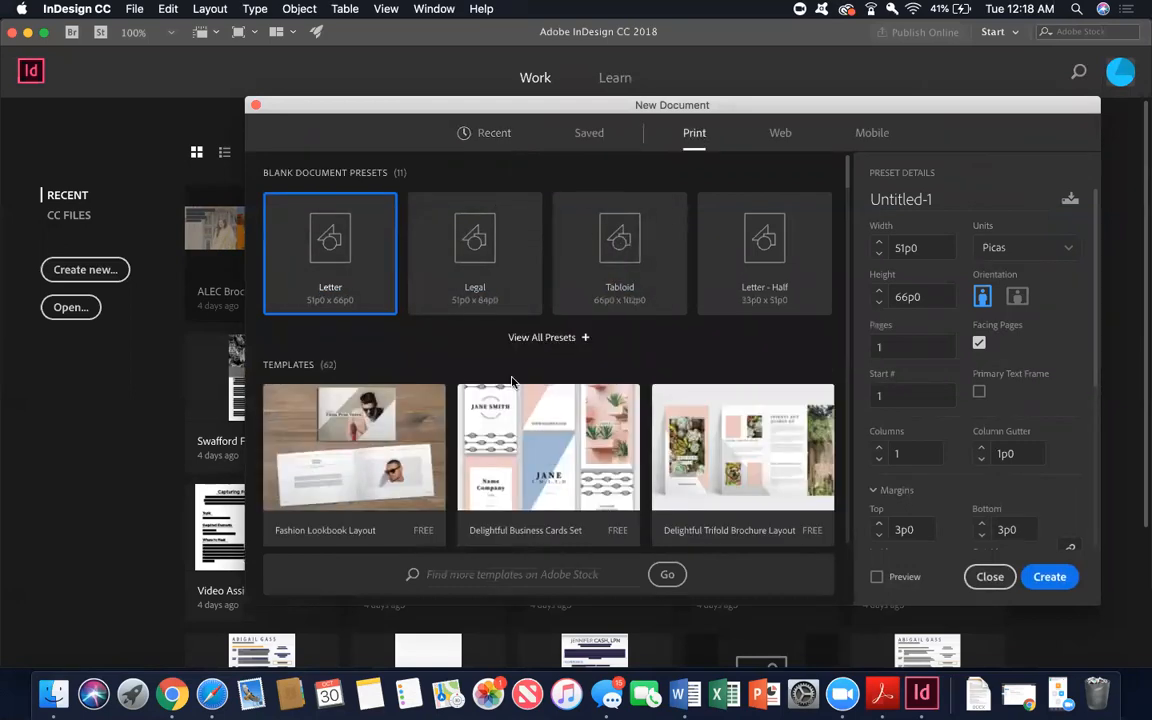
{"action": "scroll", "coordinate": [508, 405], "scroll_direction": "down", "scroll_amount": 3}
{"action": "scroll", "coordinate": [508, 410], "scroll_direction": "up", "scroll_amount": 3}
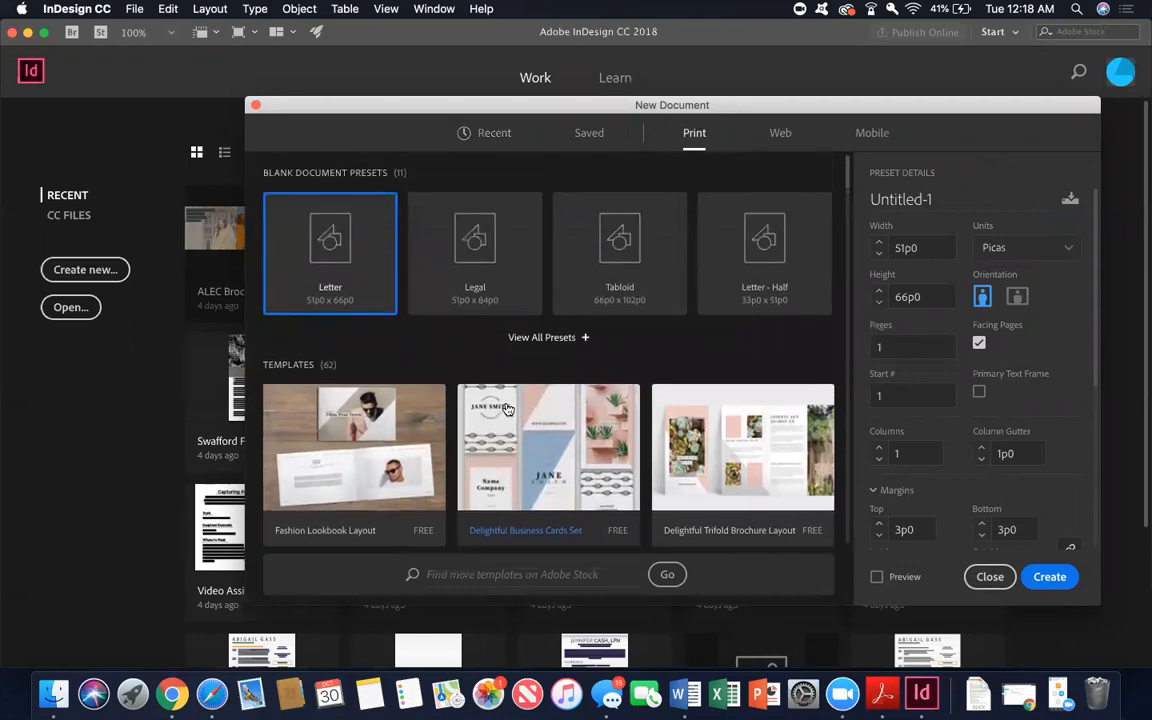
{"action": "scroll", "coordinate": [508, 409], "scroll_direction": "down", "scroll_amount": 1}
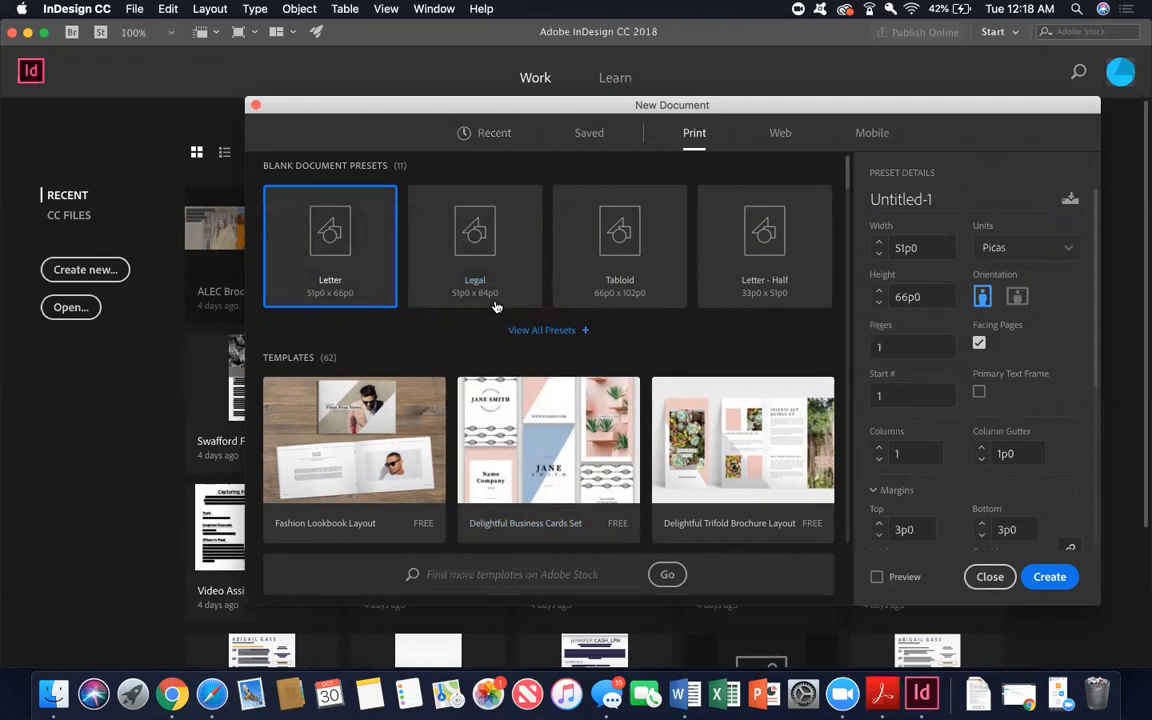
Look through the Web and Mobile document presets and return to the Print presets
{"action": "left_click", "coordinate": [779, 133]}
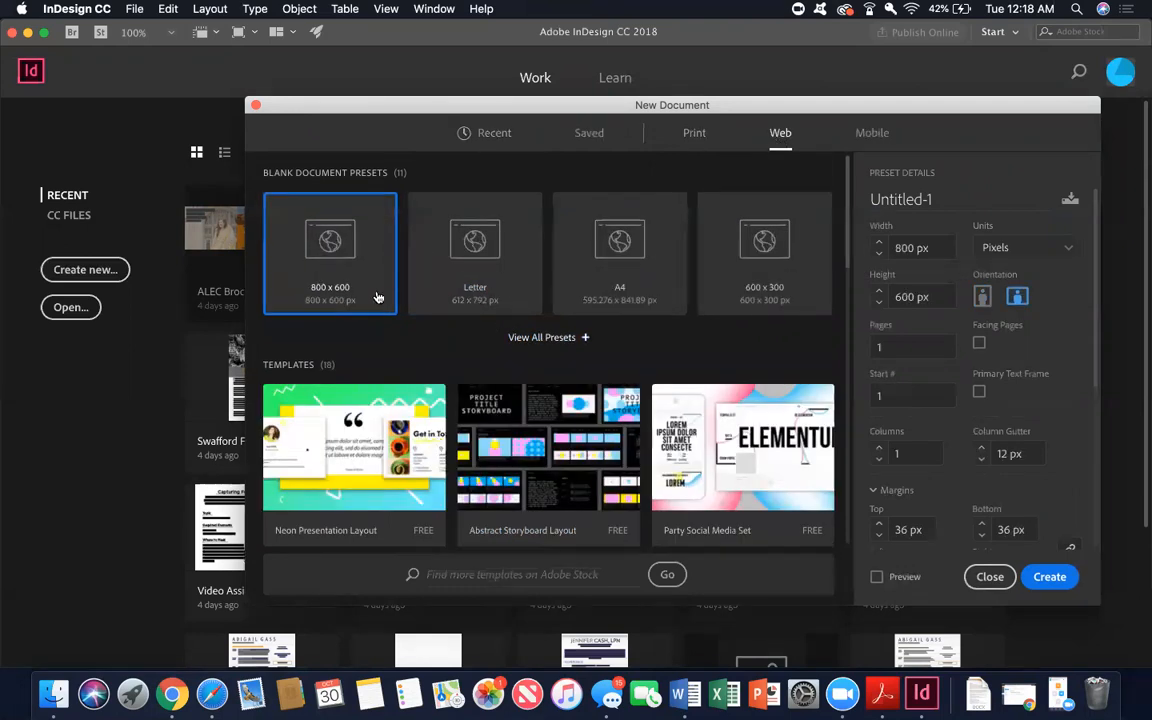
{"action": "left_click", "coordinate": [860, 142]}
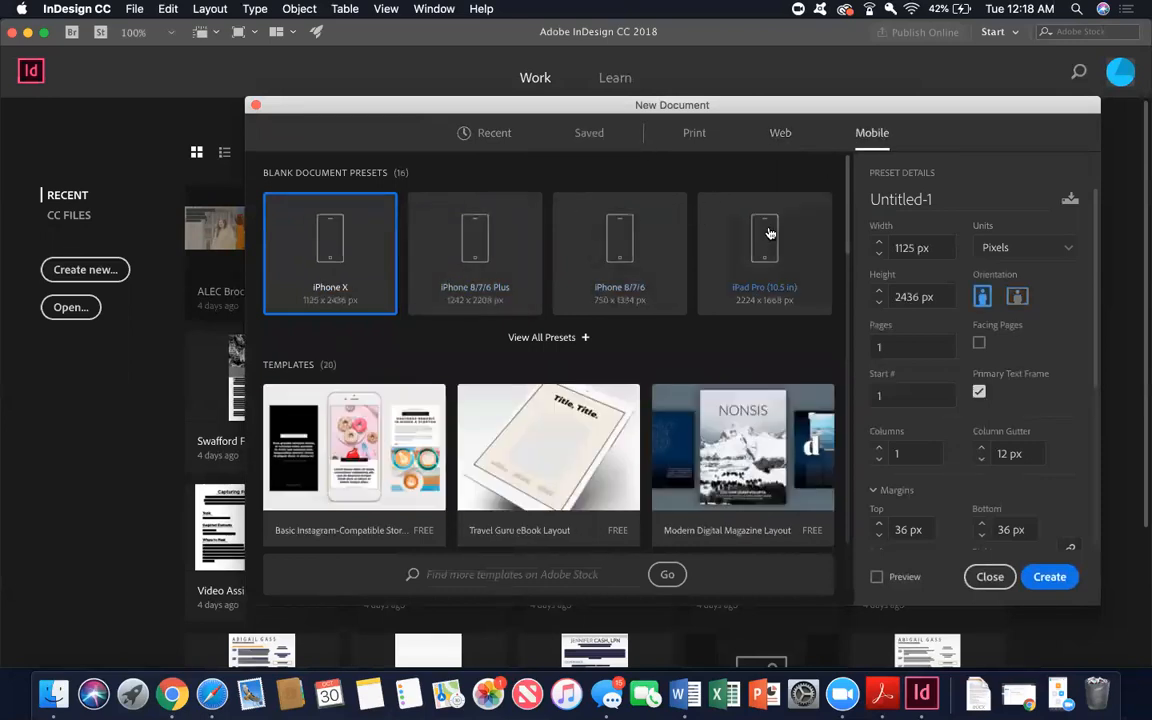
{"action": "left_click", "coordinate": [695, 134]}
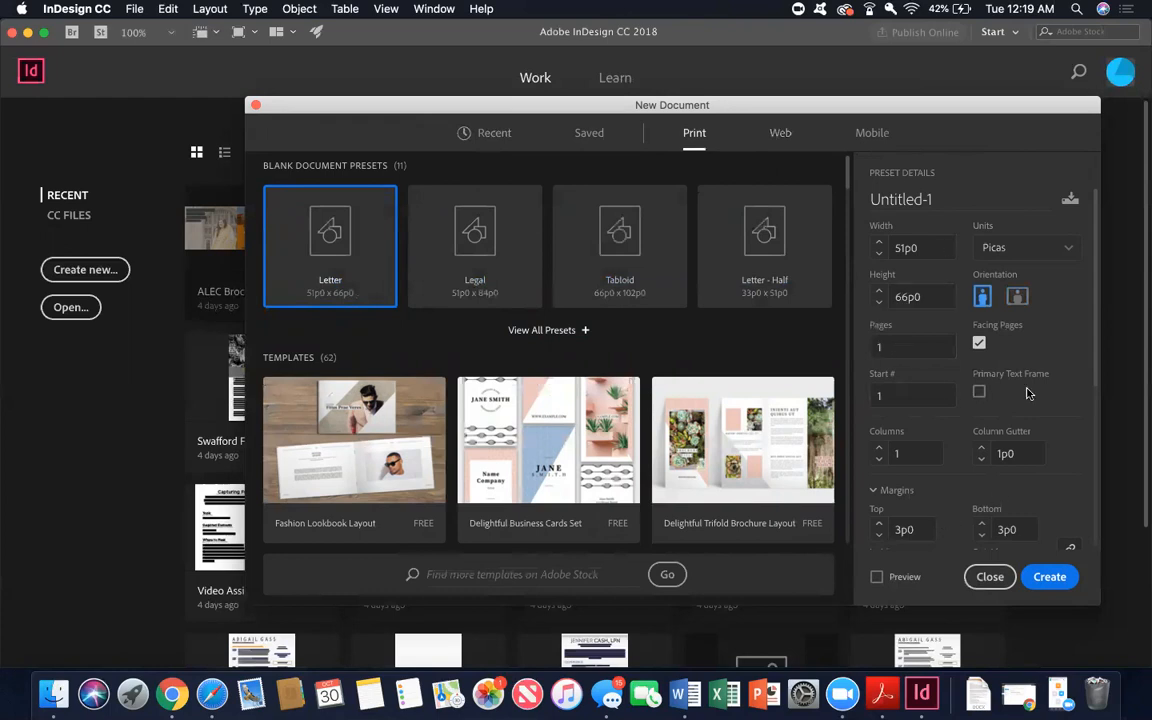
Set the new document's units to inches and its orientation to landscape
{"action": "left_click", "coordinate": [1066, 249]}
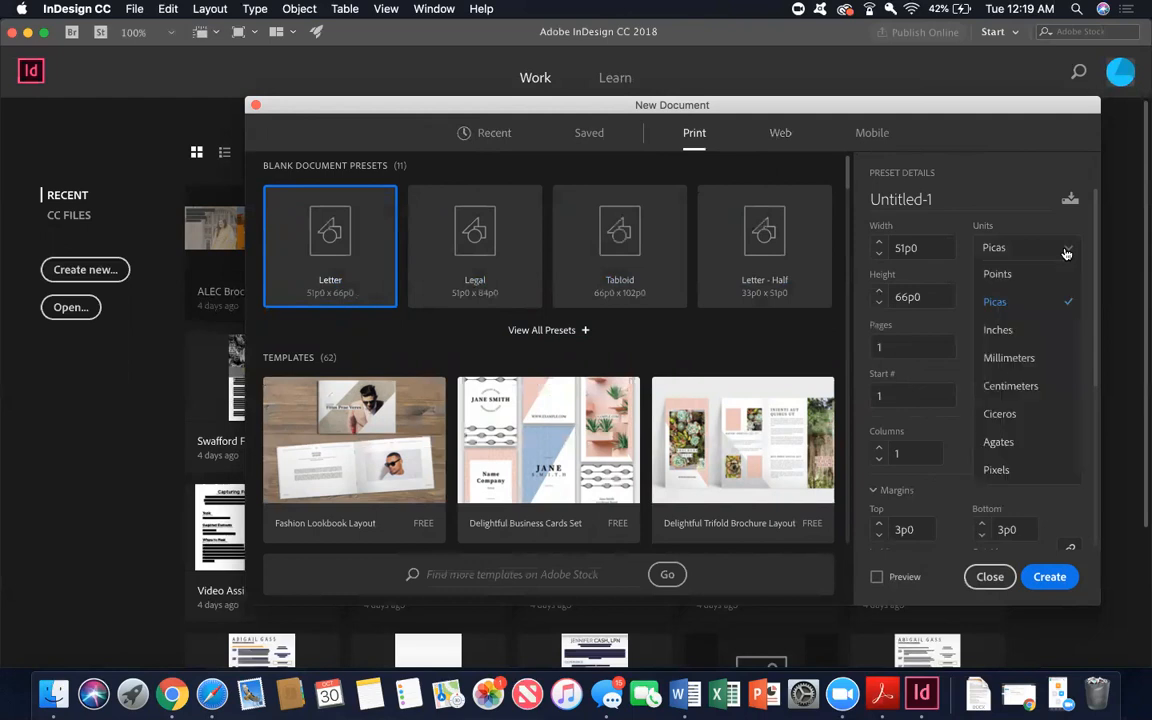
{"action": "left_click", "coordinate": [998, 330]}
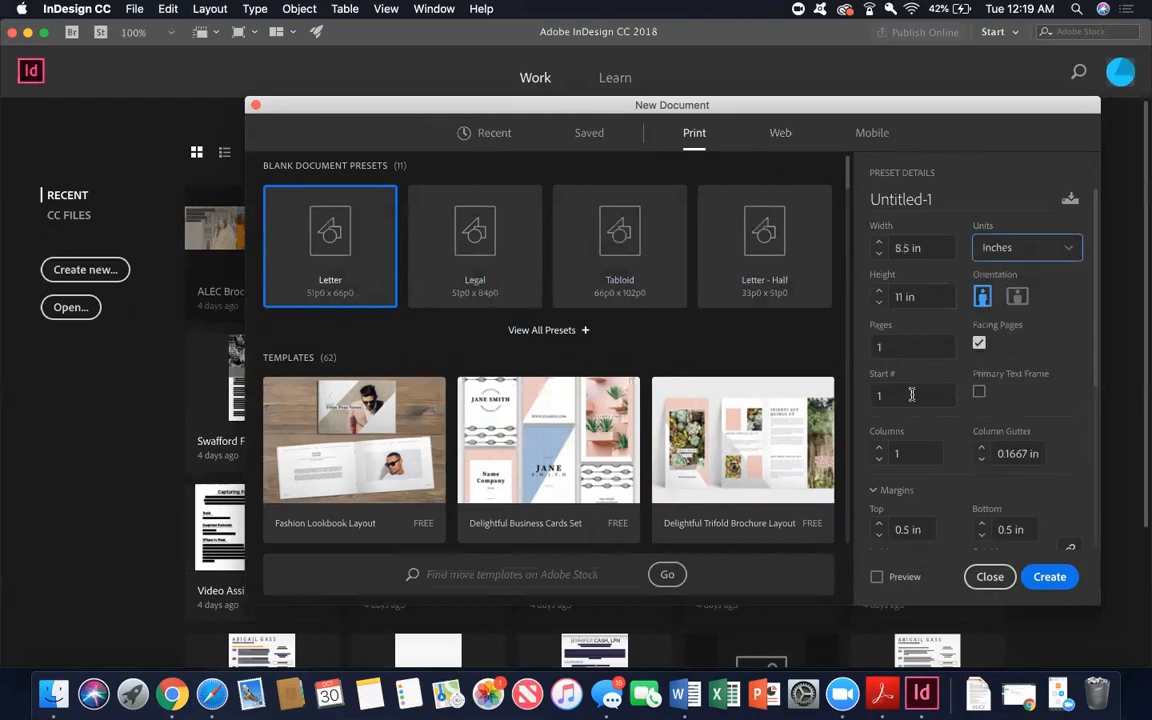
{"action": "left_click", "coordinate": [903, 249]}
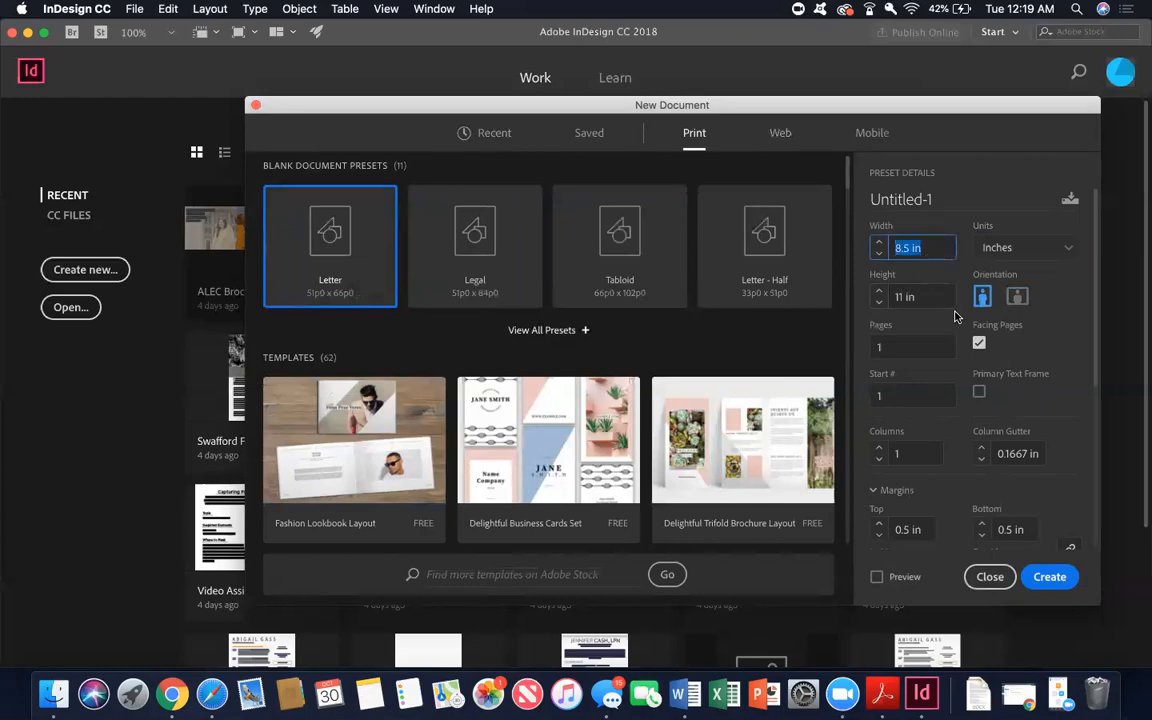
{"action": "left_click", "coordinate": [964, 316]}
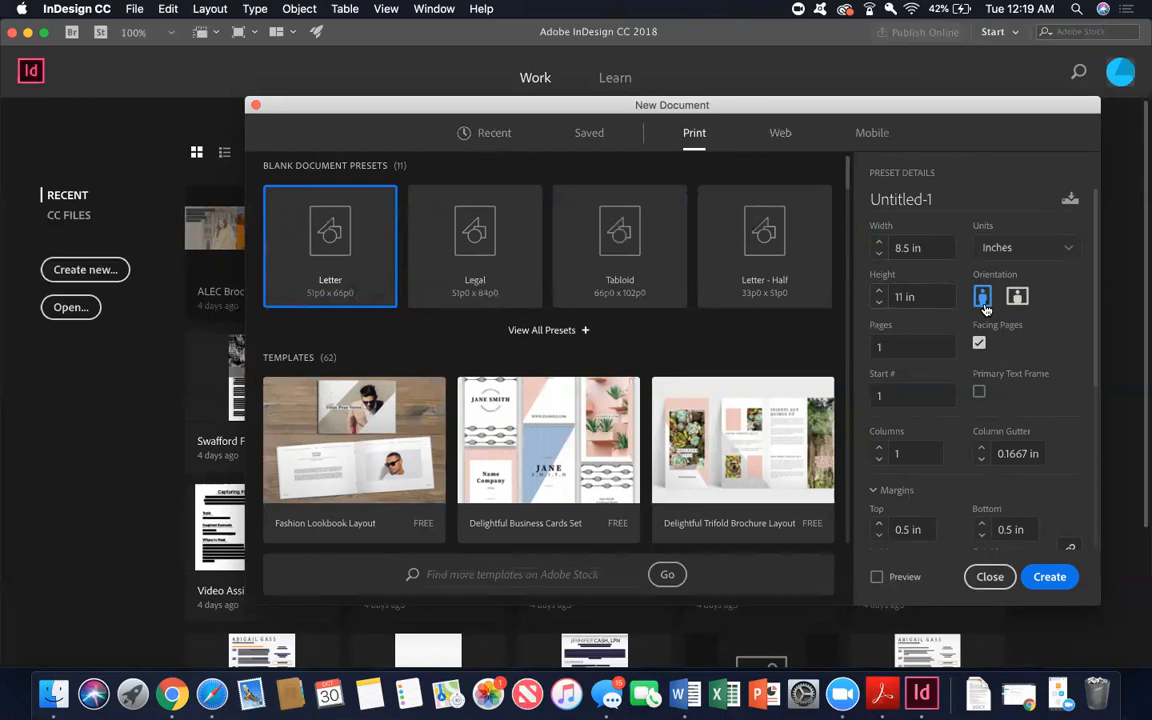
{"action": "left_click", "coordinate": [1017, 296]}
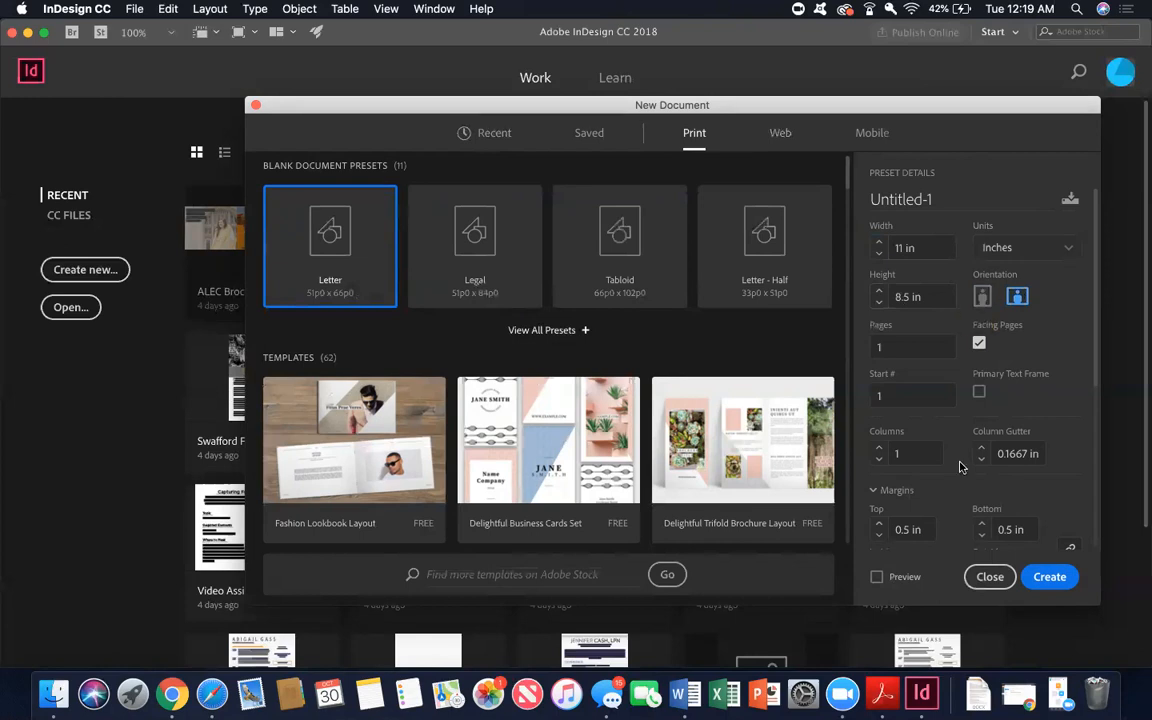
Enter 1 as the new document's starting page number
{"action": "scroll", "coordinate": [891, 302], "scroll_direction": "down", "scroll_amount": 2}
{"action": "left_click", "coordinate": [917, 300]}
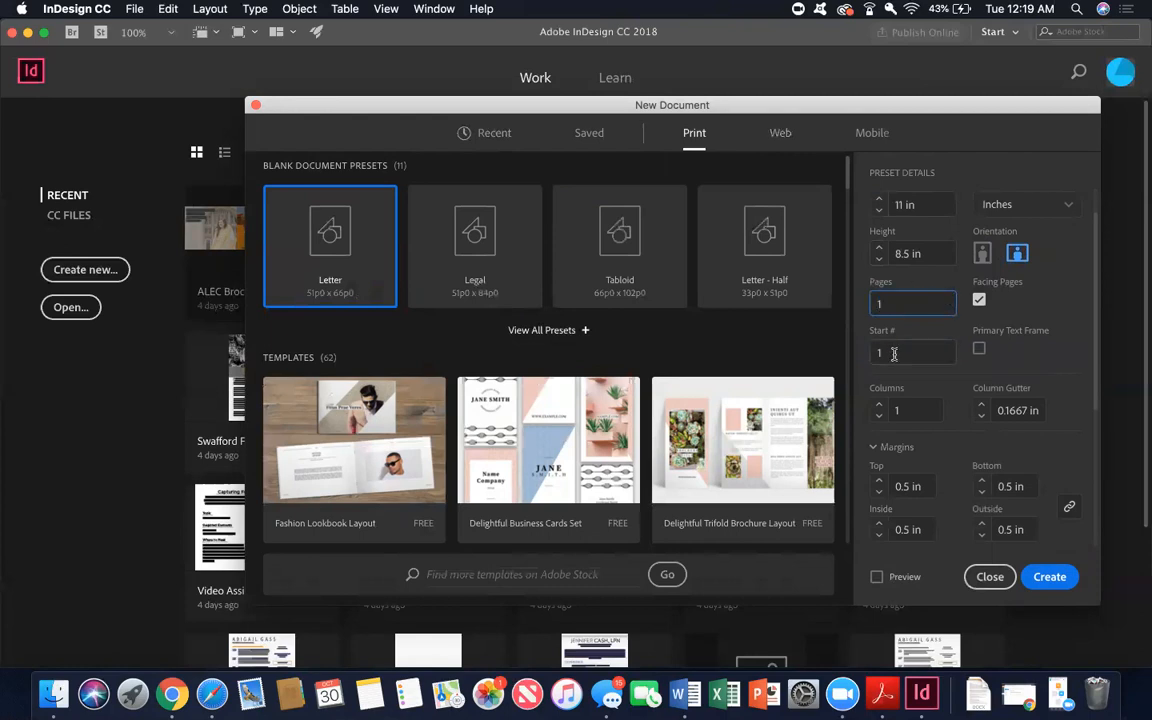
{"action": "left_click_drag", "start_coordinate": [894, 353], "coordinate": [875, 355]}
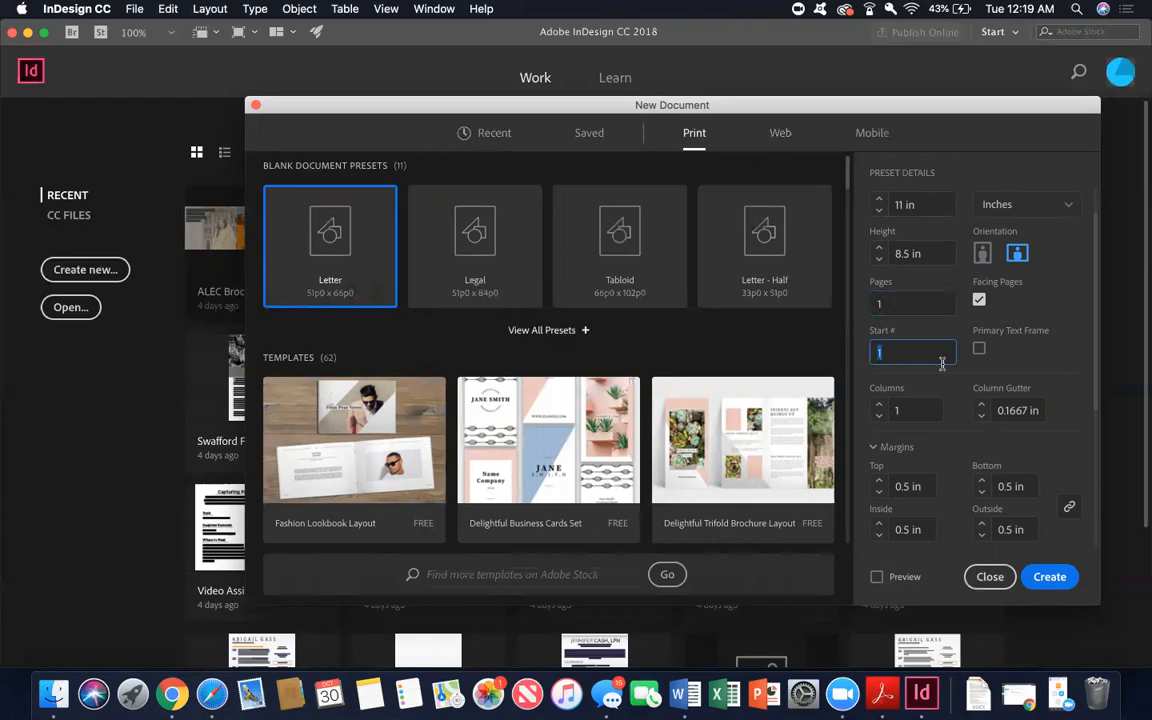
{"action": "type", "text": "1"}
{"action": "scroll", "coordinate": [946, 369], "scroll_direction": "down", "scroll_amount": 1}
{"action": "scroll", "coordinate": [946, 369], "scroll_direction": "down", "scroll_amount": 1}
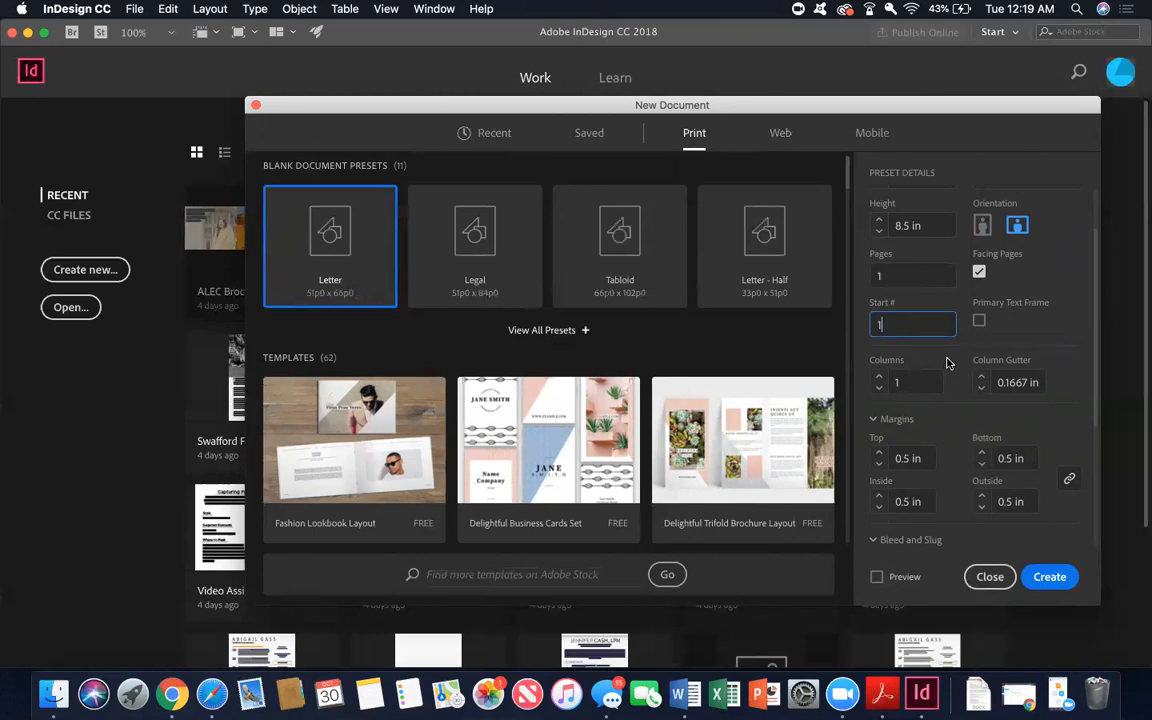
Set the number of columns to 2
{"action": "left_click", "coordinate": [880, 377]}
{"action": "left_click", "coordinate": [880, 379]}
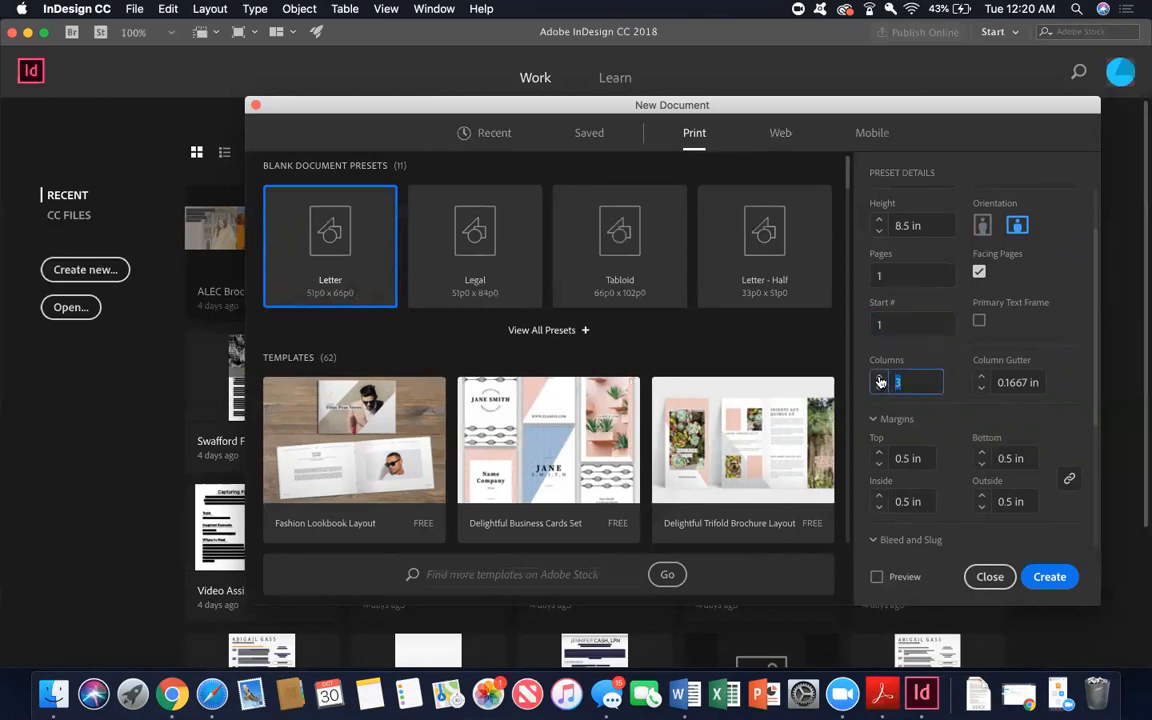
{"action": "left_click", "coordinate": [879, 390]}
Try 0.625 in margins, restore them to 0.5 in, and unlink and relink the margin values
{"action": "left_click", "coordinate": [981, 453]}
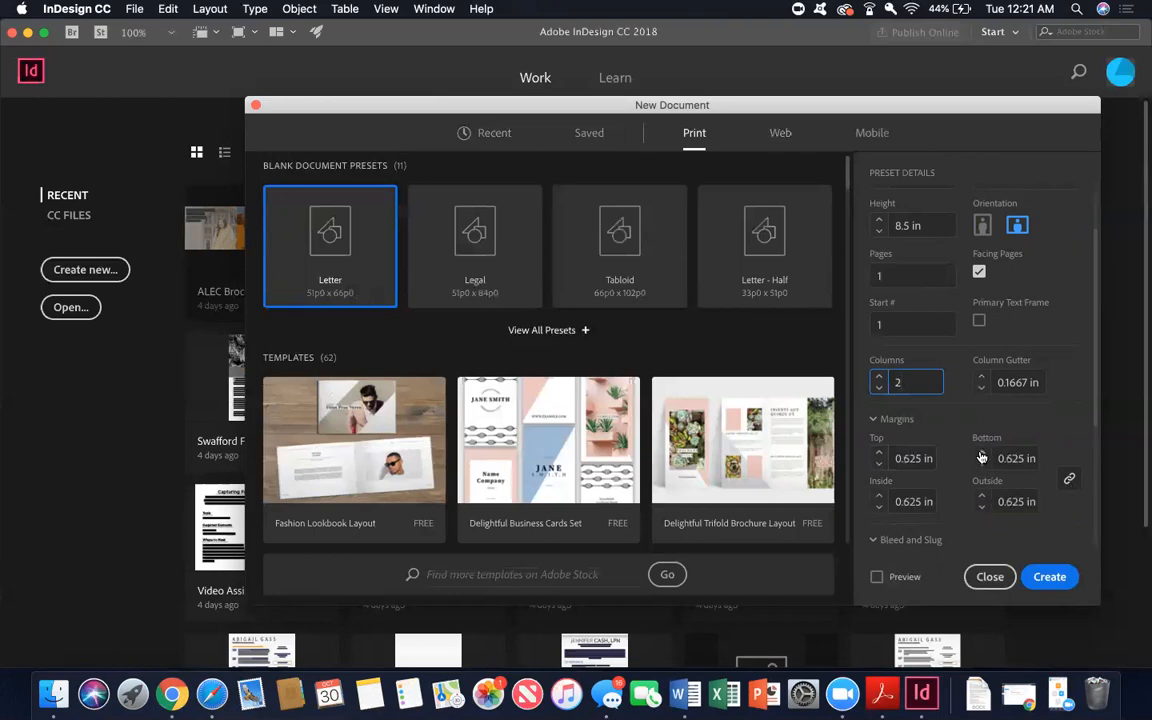
{"action": "left_click", "coordinate": [980, 464]}
{"action": "left_click", "coordinate": [1072, 486]}
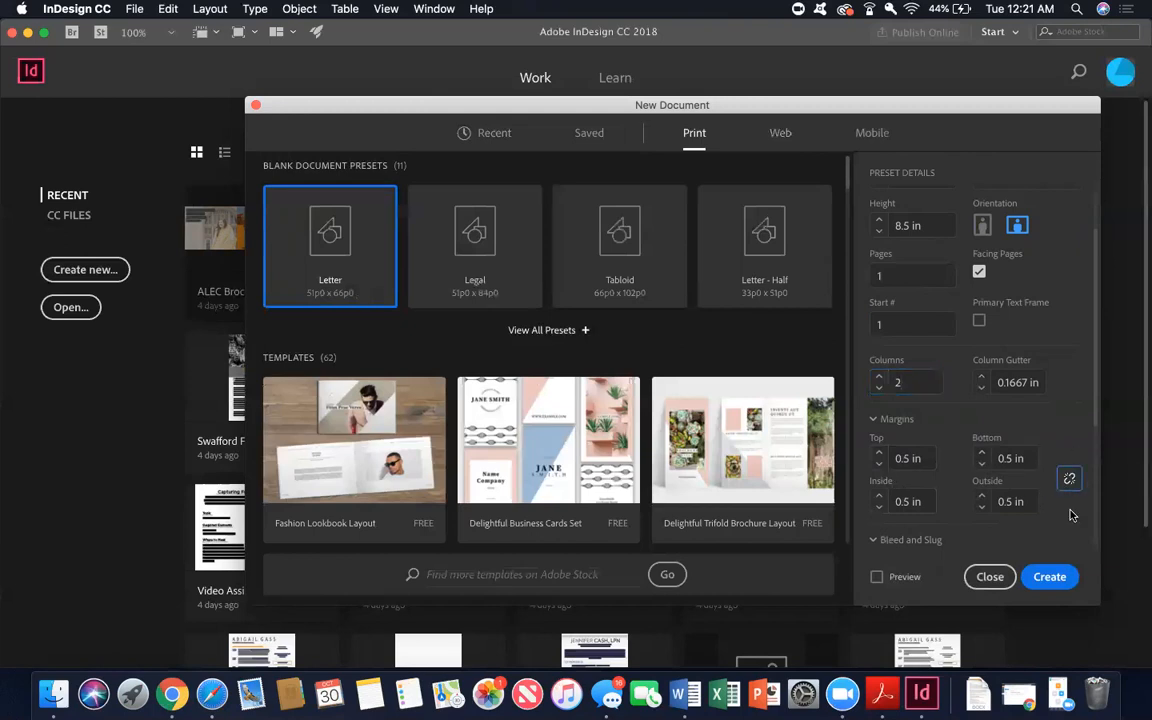
{"action": "left_click", "coordinate": [1068, 481]}
Try a 0.25 in bleed on all sides and reset it to 0 in
{"action": "scroll", "coordinate": [1074, 451], "scroll_direction": "down", "scroll_amount": 5}
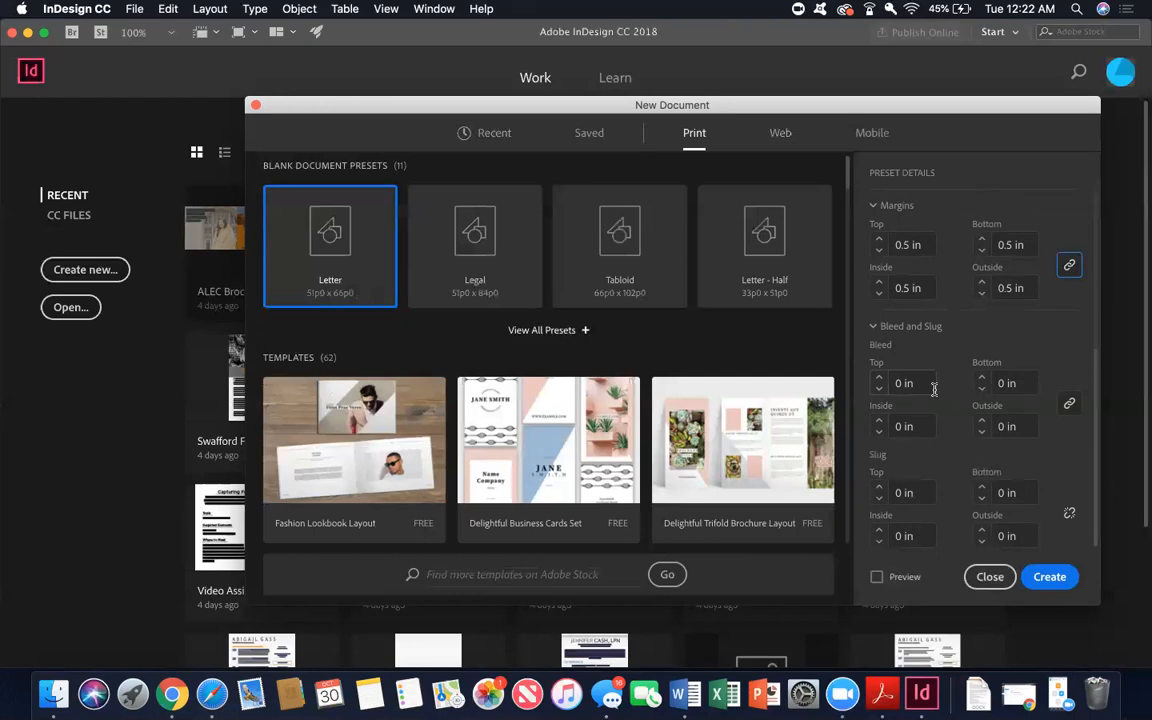
{"action": "left_click", "coordinate": [880, 378]}
{"action": "left_click", "coordinate": [880, 378]}
{"action": "left_click", "coordinate": [880, 378]}
{"action": "left_click", "coordinate": [880, 378]}
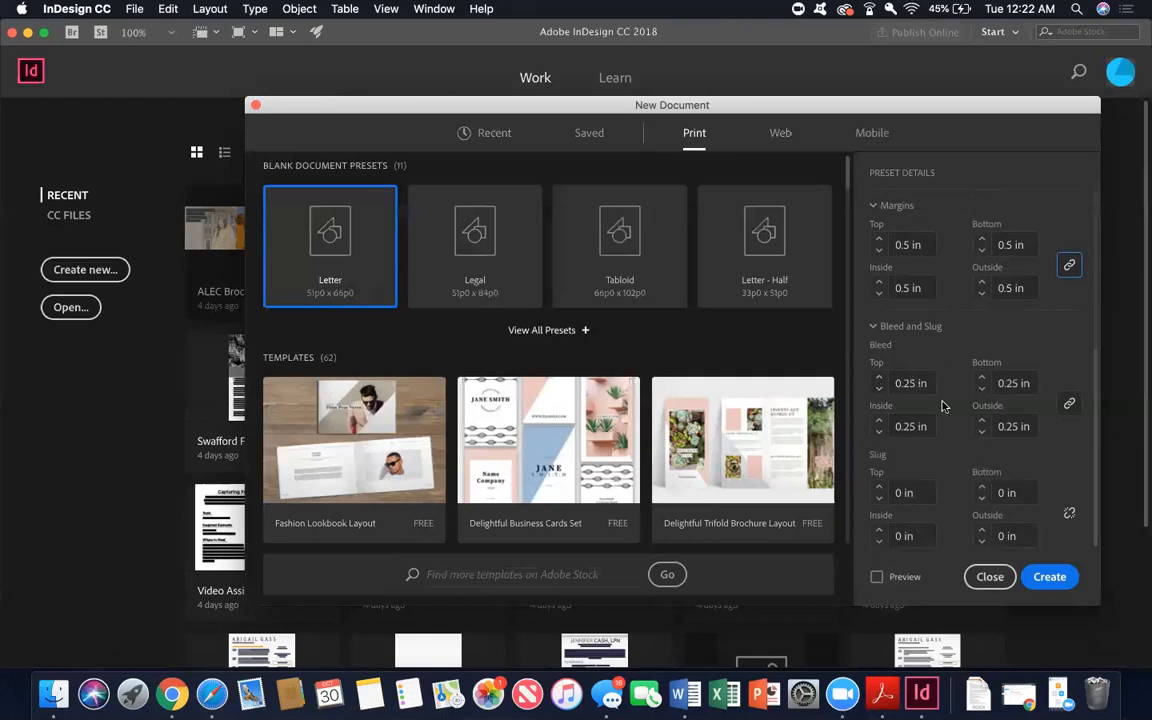
{"action": "left_click", "coordinate": [878, 390]}
{"action": "left_click", "coordinate": [878, 390]}
{"action": "left_click", "coordinate": [878, 390]}
{"action": "left_click", "coordinate": [878, 390]}
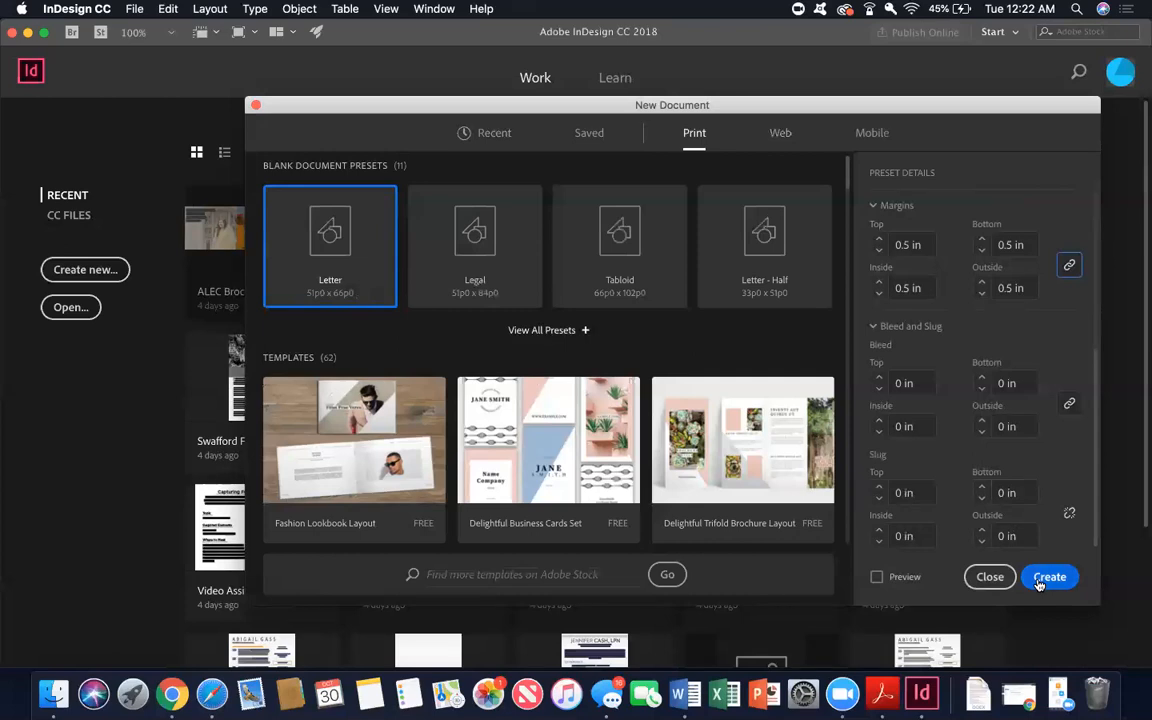
Preview the page setup and move the New Document dialog to uncover more of the page
{"action": "left_click", "coordinate": [877, 577]}
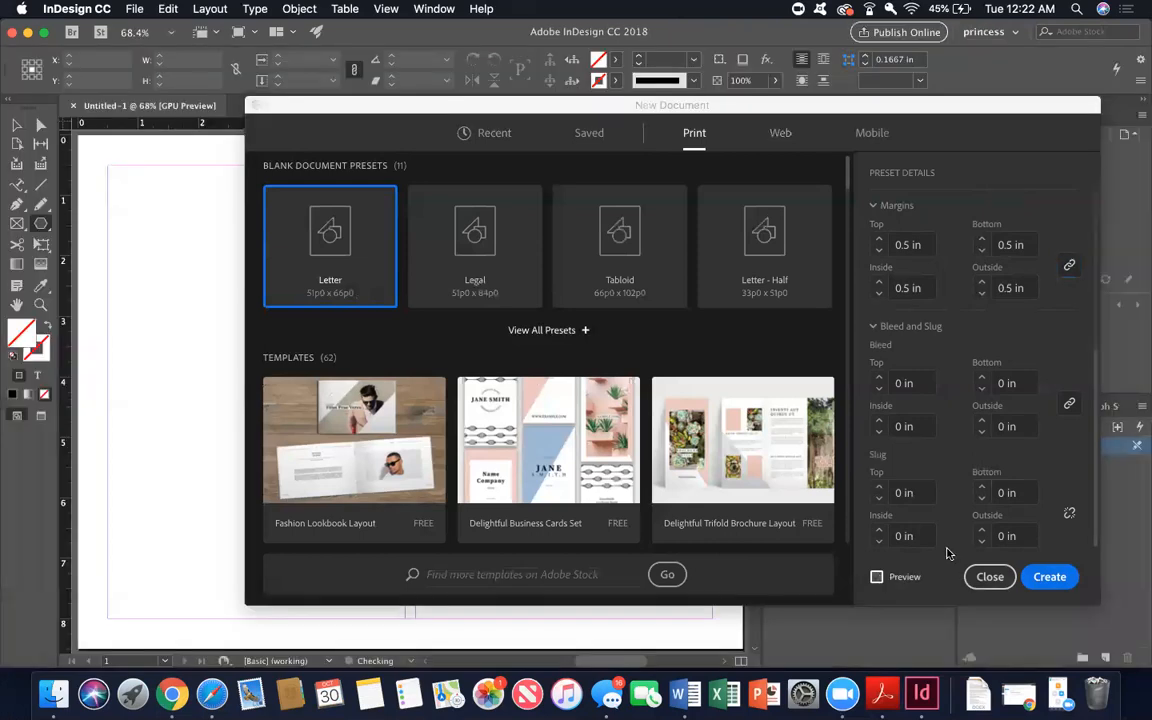
{"action": "left_click_drag", "start_coordinate": [413, 106], "coordinate": [265, 692]}
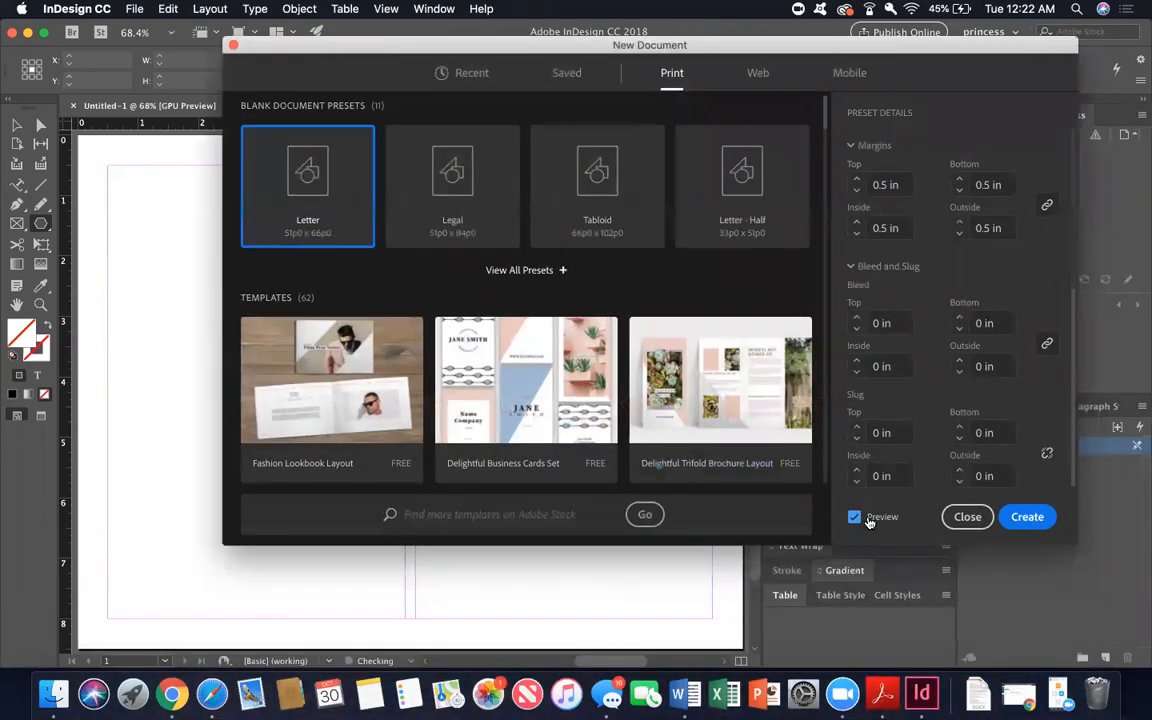
Change the orientation to portrait and create the document
{"action": "scroll", "coordinate": [916, 422], "scroll_direction": "up", "scroll_amount": 1}
{"action": "scroll", "coordinate": [916, 422], "scroll_direction": "up", "scroll_amount": 5}
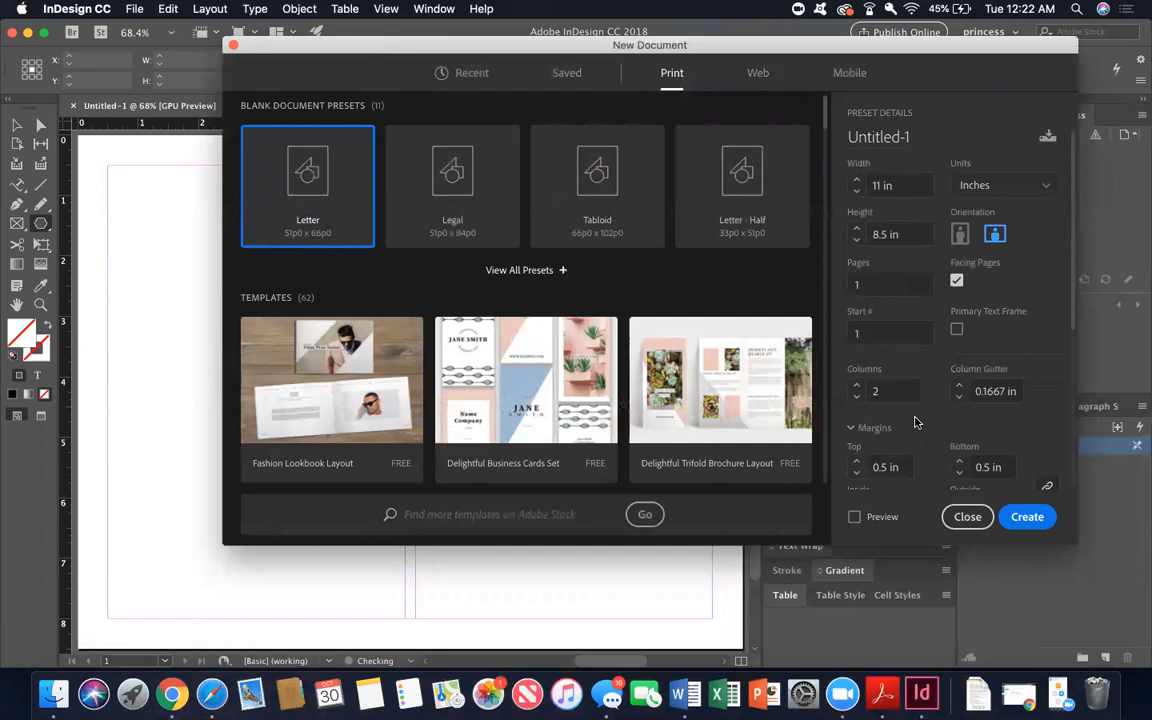
{"action": "left_click", "coordinate": [963, 238]}
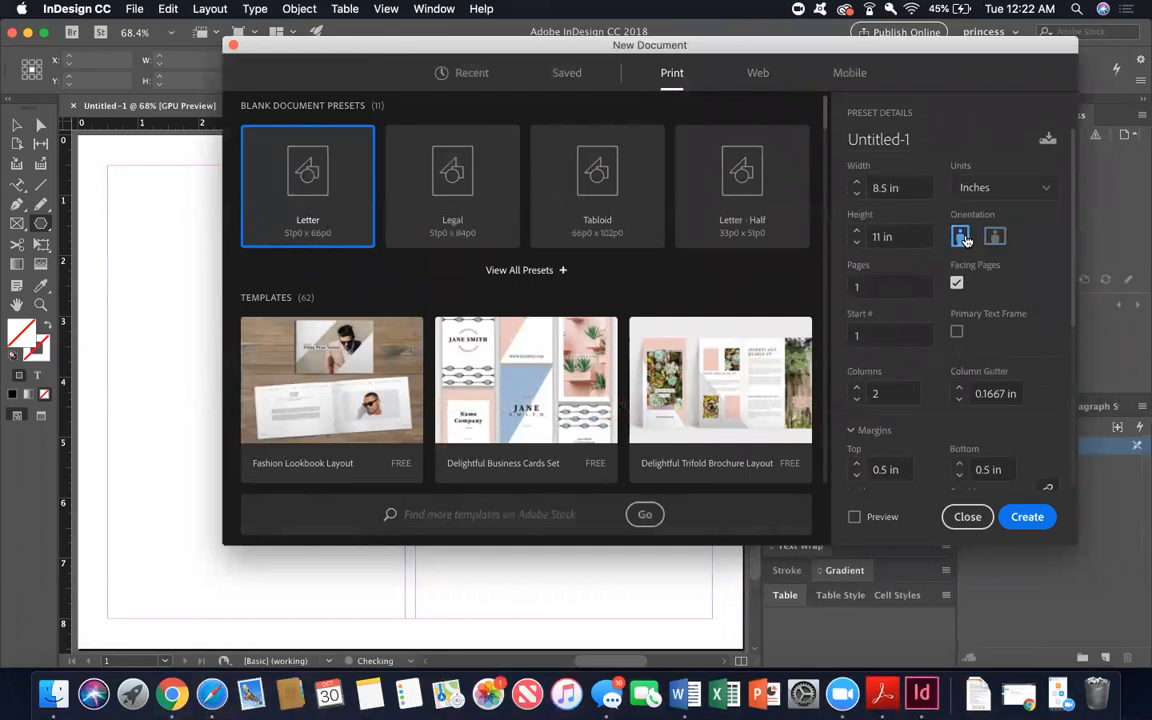
{"action": "scroll", "coordinate": [953, 287], "scroll_direction": "down", "scroll_amount": 4}
{"action": "scroll", "coordinate": [953, 288], "scroll_direction": "up", "scroll_amount": 4}
{"action": "left_click", "coordinate": [1025, 517]}
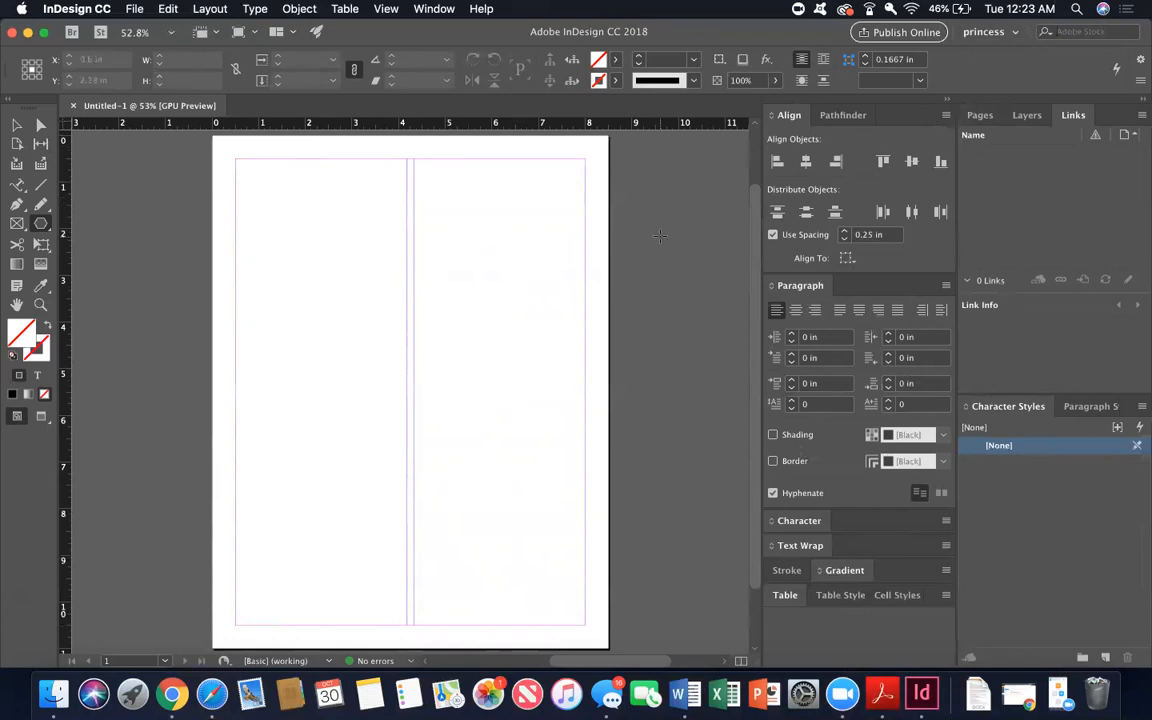
Switch to the Advanced workspace and back to the custom princess workspace
{"action": "left_click", "coordinate": [1007, 41]}
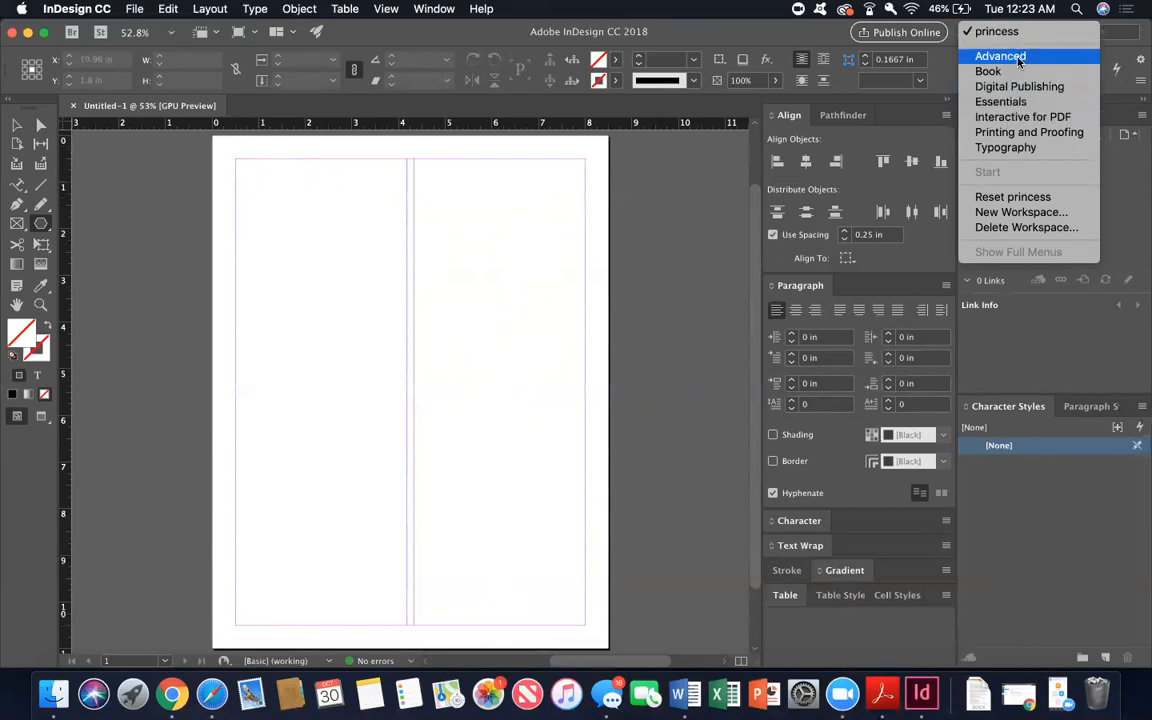
{"action": "left_click", "coordinate": [1017, 57]}
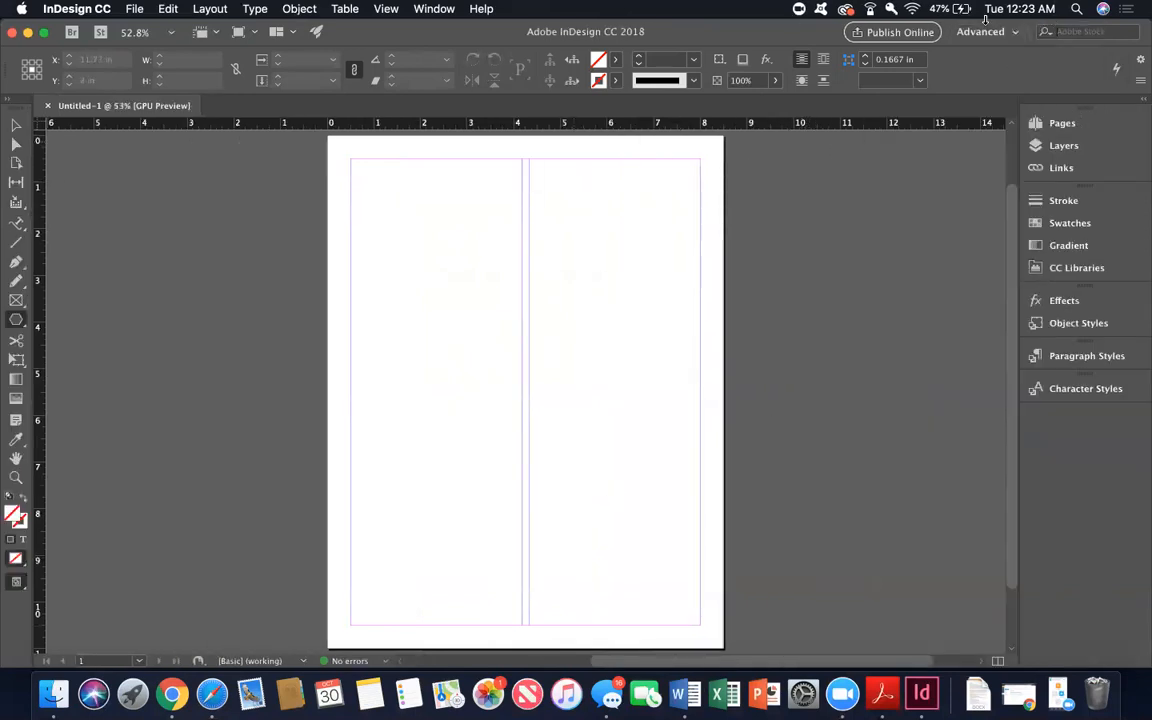
{"action": "left_click", "coordinate": [985, 30]}
{"action": "left_click", "coordinate": [987, 31]}
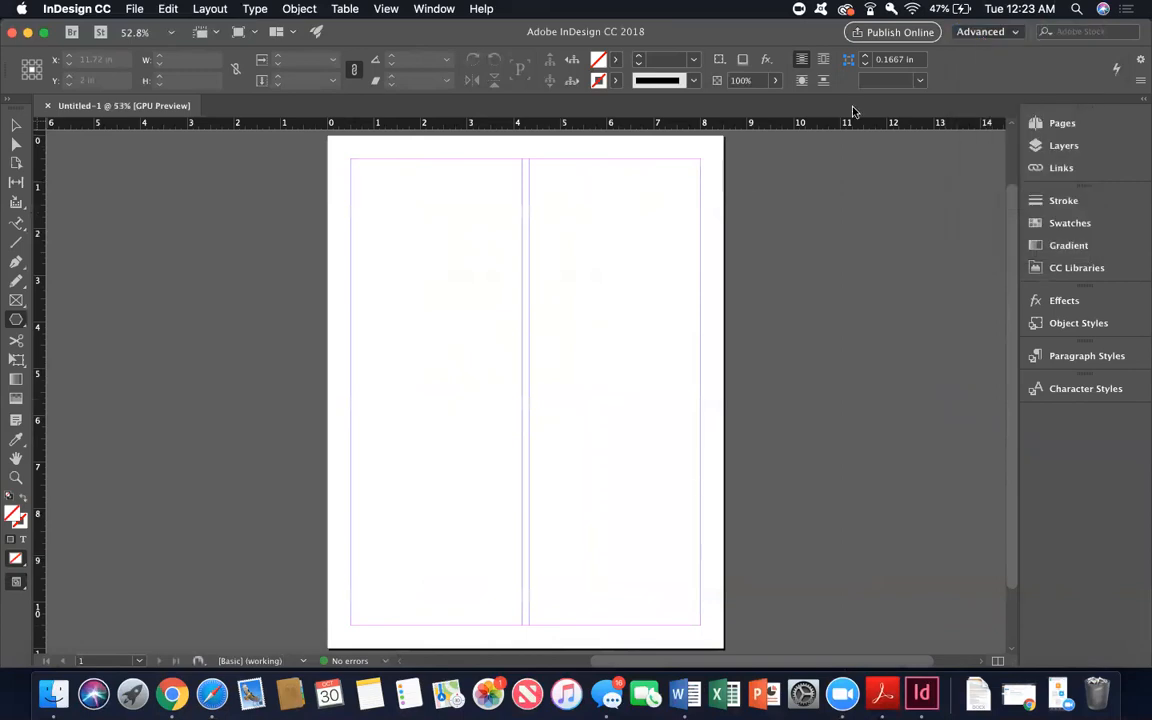
{"action": "left_click", "coordinate": [985, 32]}
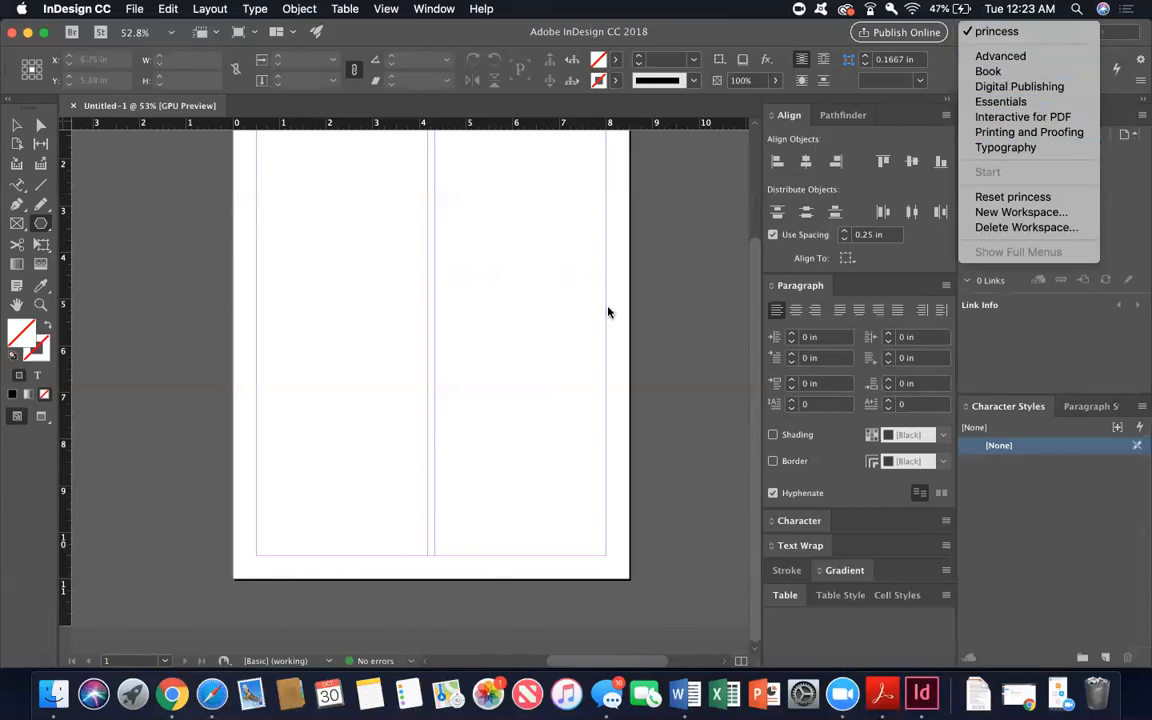
{"action": "left_click", "coordinate": [655, 290]}
{"action": "scroll", "coordinate": [655, 290], "scroll_direction": "up", "scroll_amount": 1}
{"action": "scroll", "coordinate": [655, 290], "scroll_direction": "up", "scroll_amount": 3}
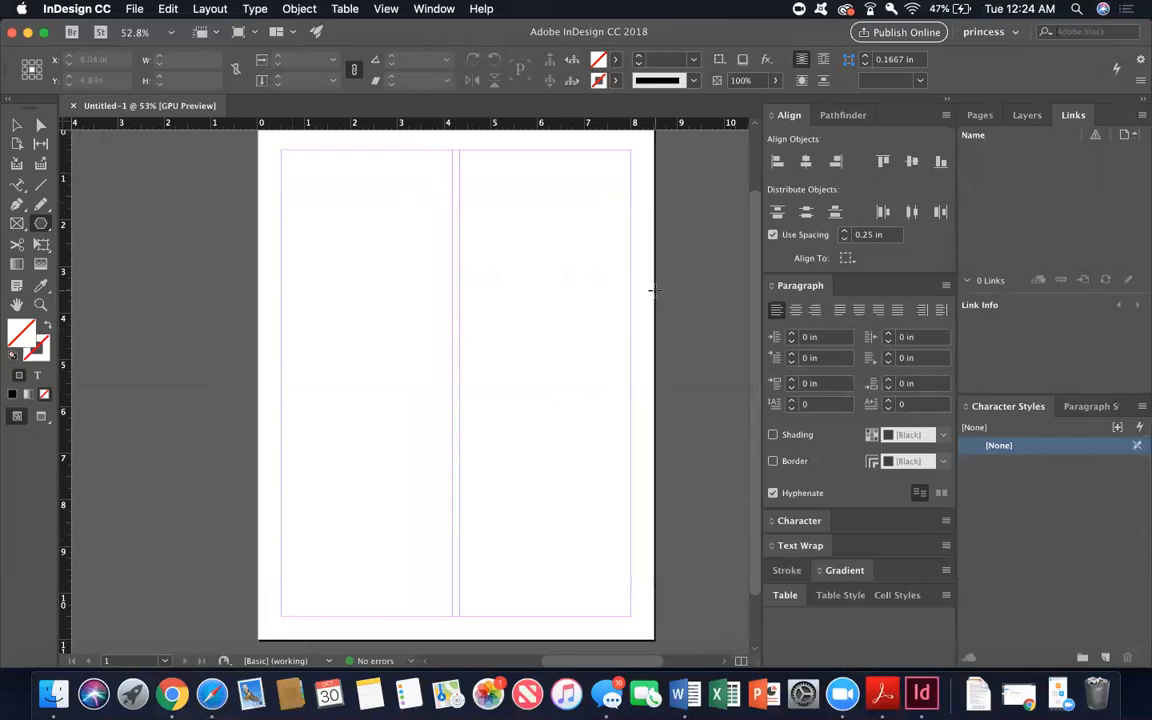
{"action": "scroll", "coordinate": [652, 290], "scroll_direction": "up", "scroll_amount": 1}
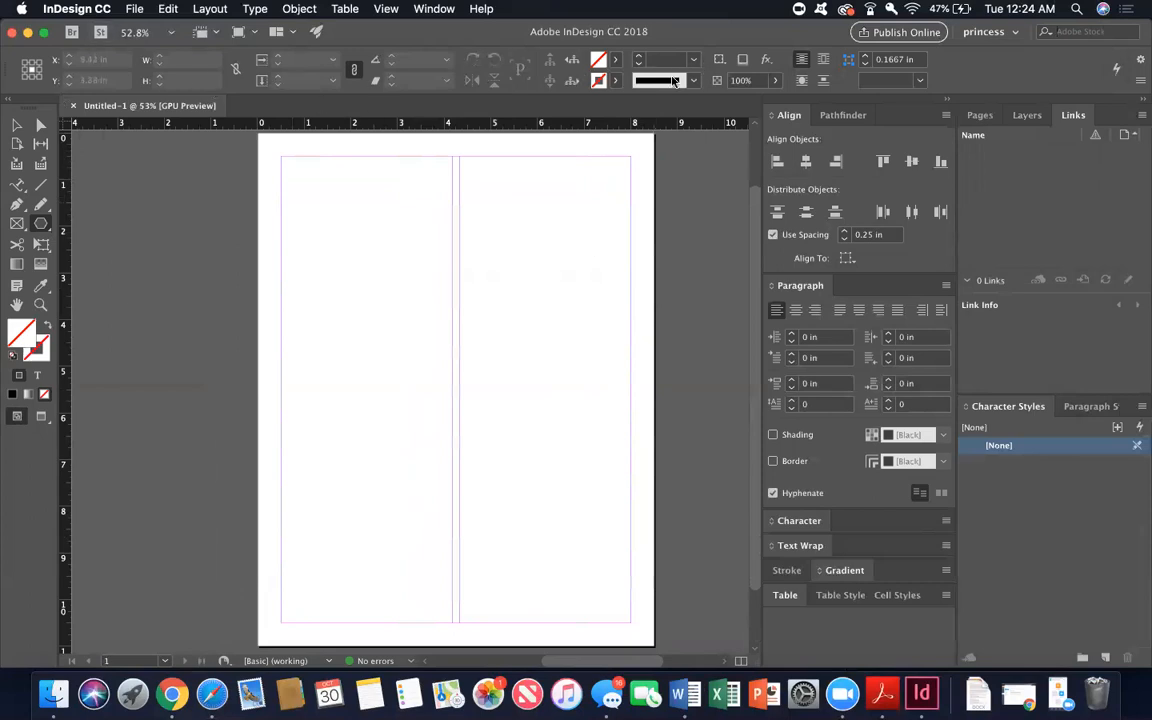
{"action": "left_click", "coordinate": [434, 8]}
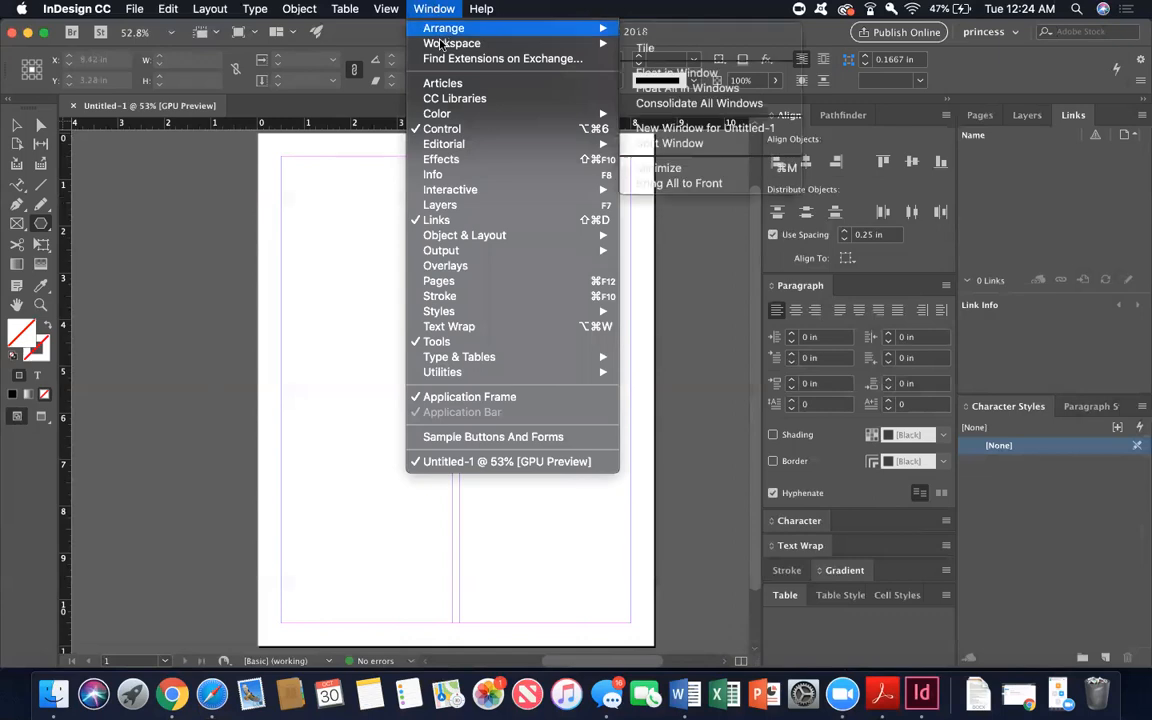
{"action": "mouse_move", "coordinate": [452, 43]}
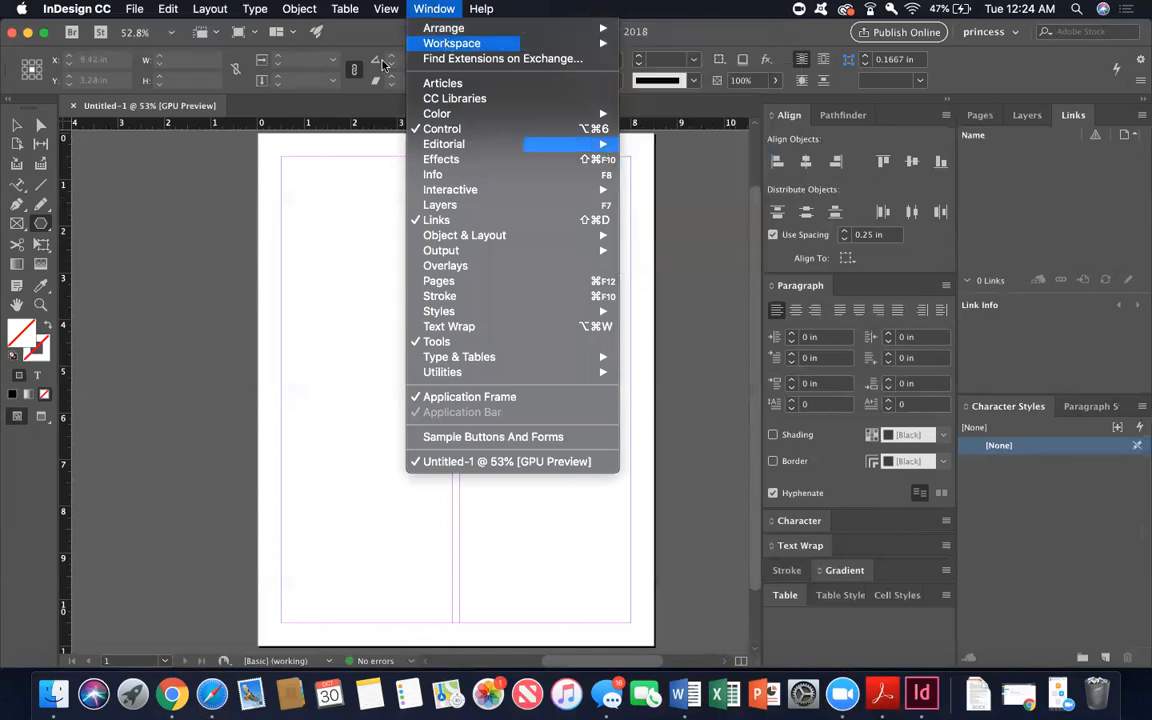
{"action": "left_click", "coordinate": [437, 9]}
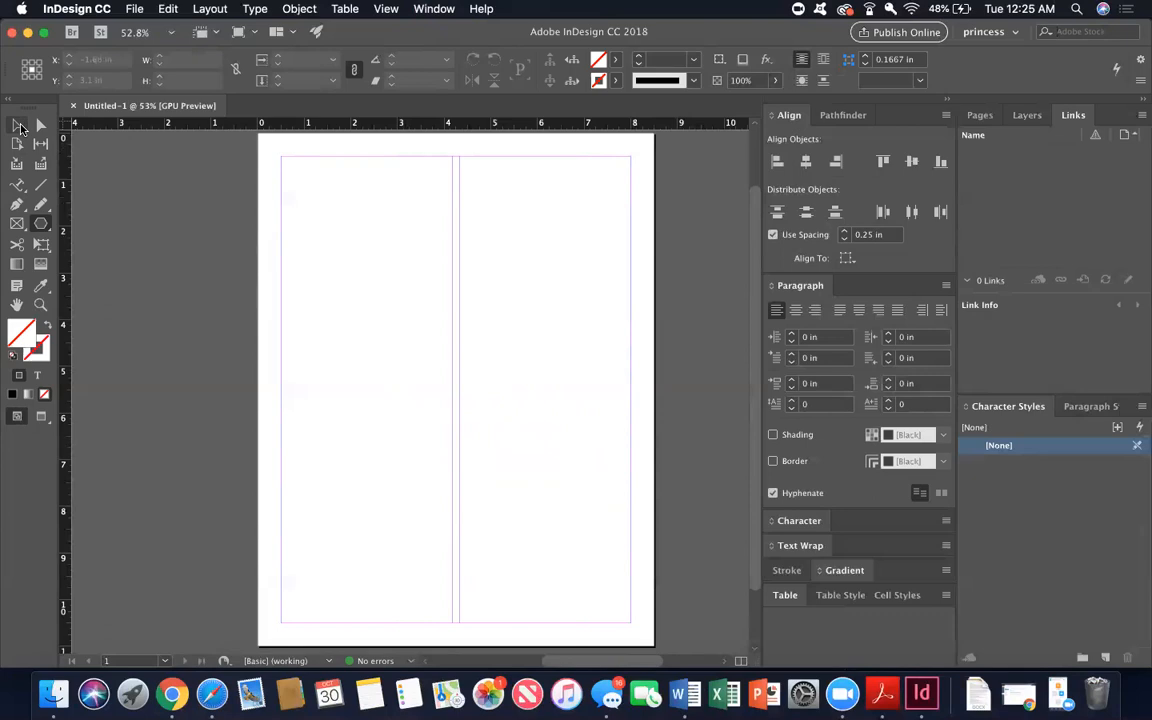
Switch from the Type on a Path tool to the regular Type tool, and review the rectangle, ellipse and polygon shape tools
{"action": "left_click", "coordinate": [18, 186]}
{"action": "left_click_drag", "start_coordinate": [18, 187], "coordinate": [80, 205]}
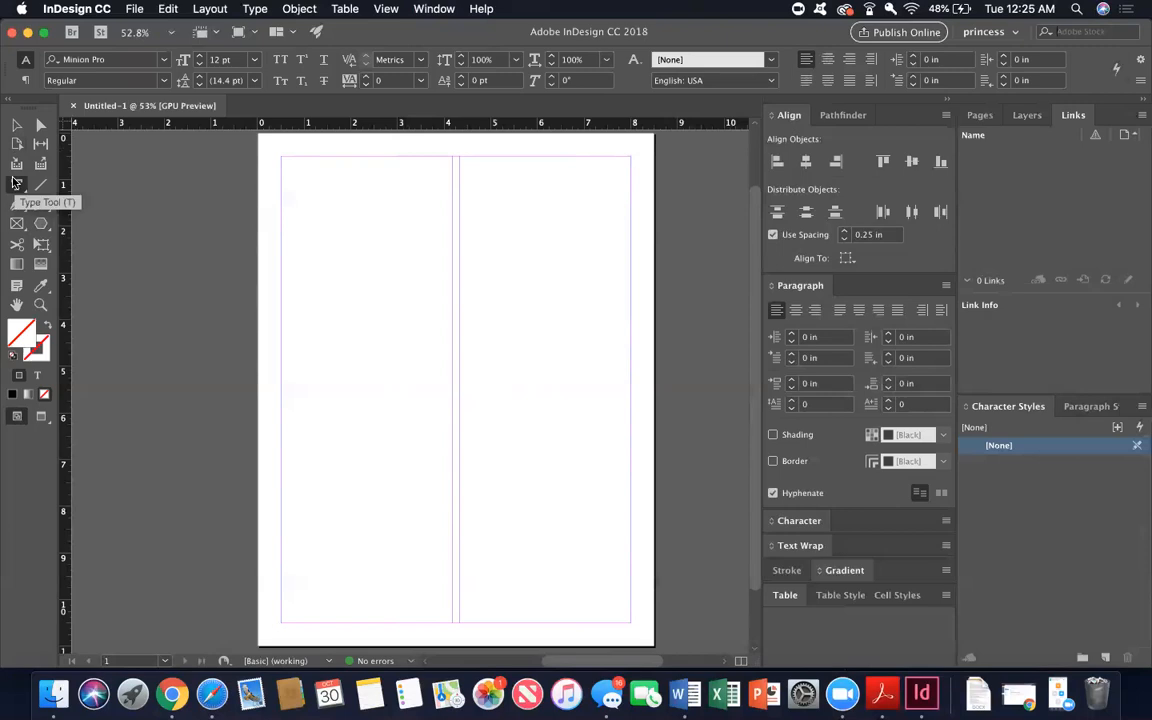
{"action": "left_click", "coordinate": [16, 183]}
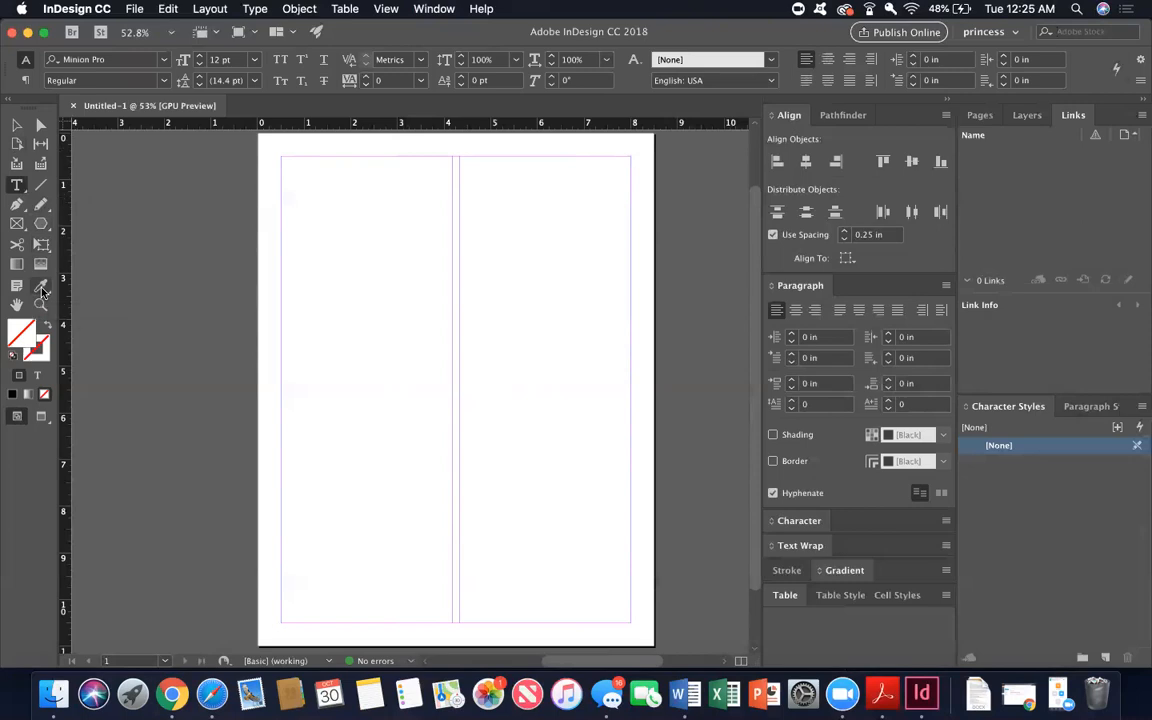
{"action": "left_click", "coordinate": [37, 224]}
{"action": "left_click_drag", "start_coordinate": [37, 224], "coordinate": [59, 268]}
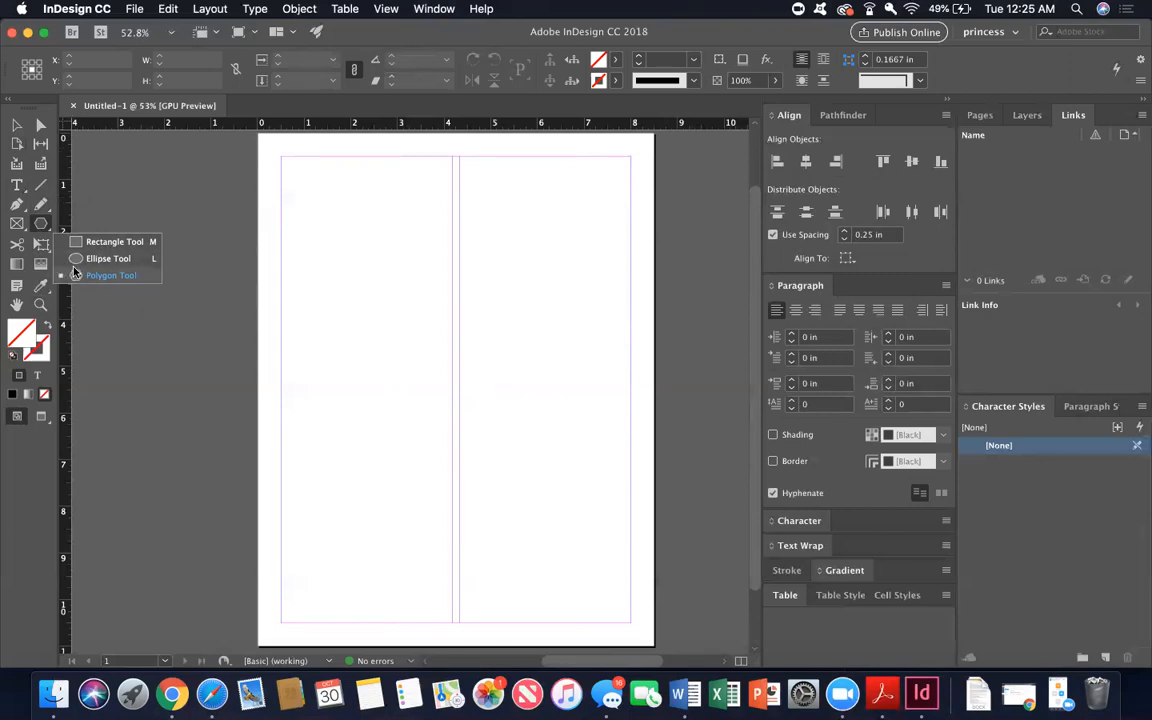
{"action": "left_click", "coordinate": [40, 220]}
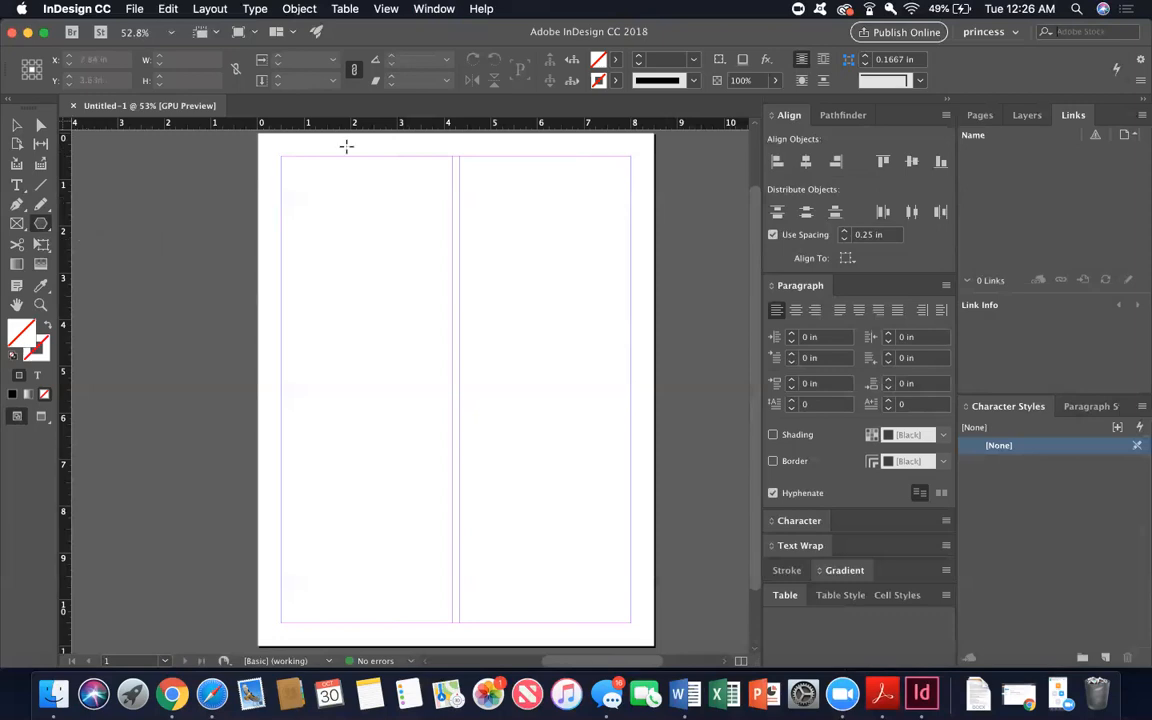
Draw a rectangle frame across the full page width at the page's upper edge, about 8.5 in wide and 3.08 in high
{"action": "scroll", "coordinate": [324, 193], "scroll_direction": "up", "scroll_amount": 3}
{"action": "scroll", "coordinate": [325, 194], "scroll_direction": "down", "scroll_amount": 1}
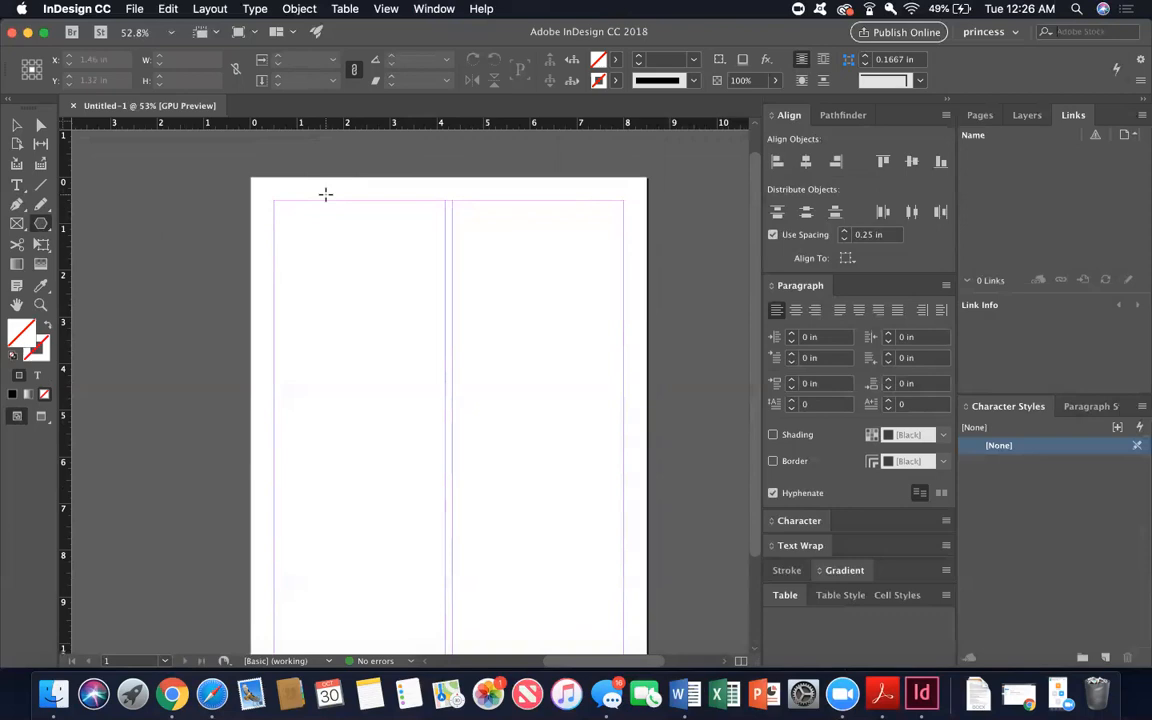
{"action": "left_click", "coordinate": [20, 127]}
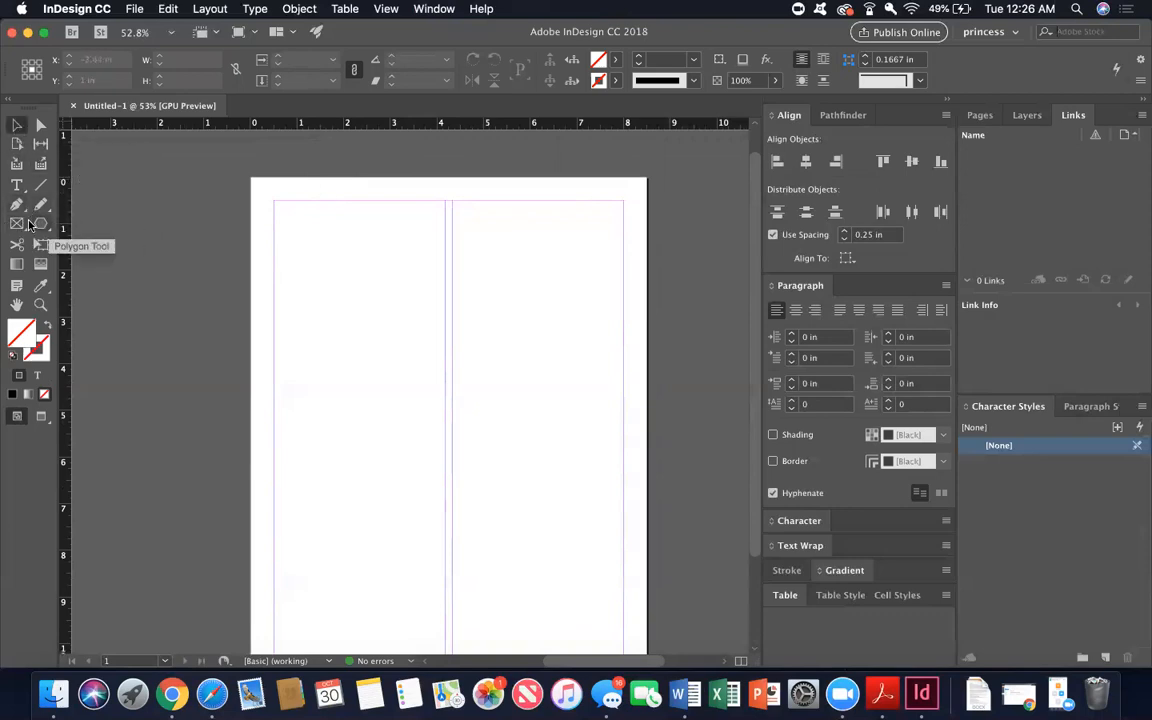
{"action": "left_click", "coordinate": [17, 228]}
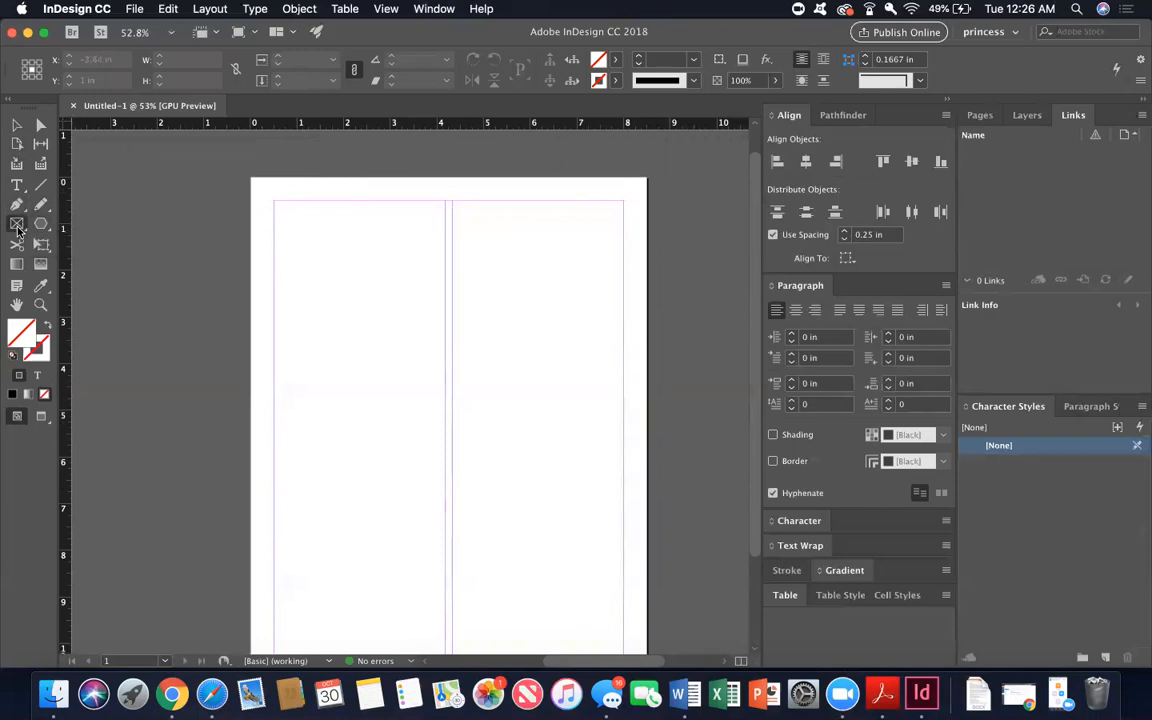
{"action": "left_click", "coordinate": [17, 228]}
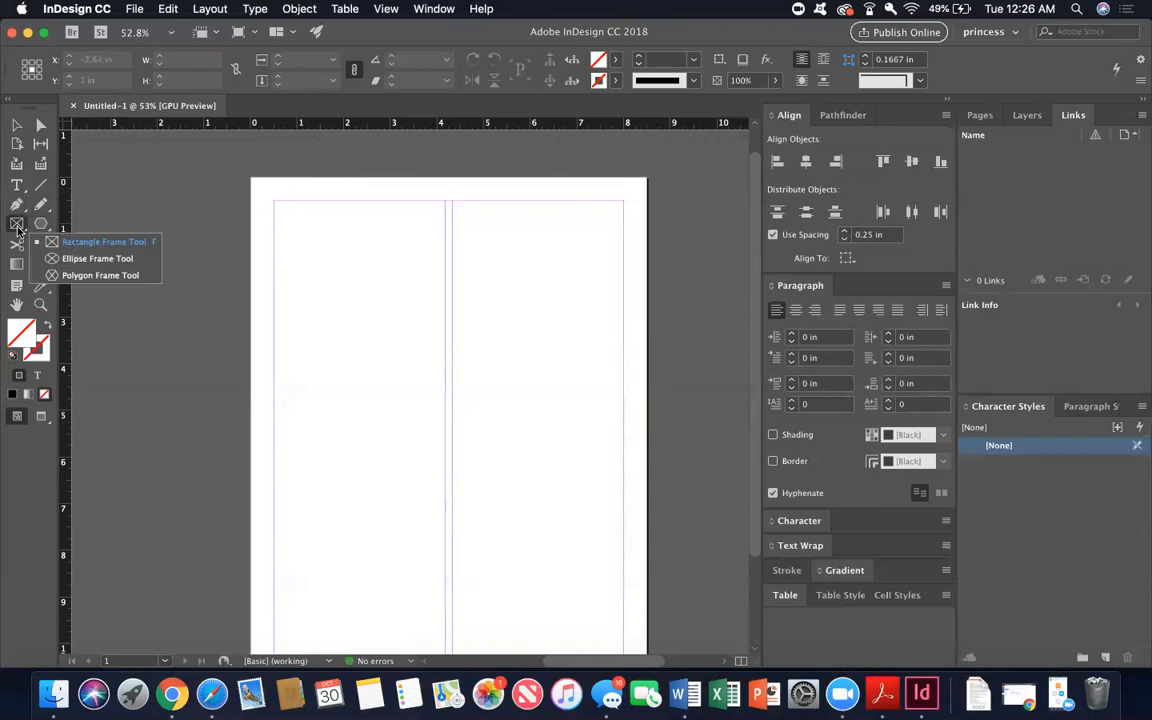
{"action": "left_click", "coordinate": [18, 229]}
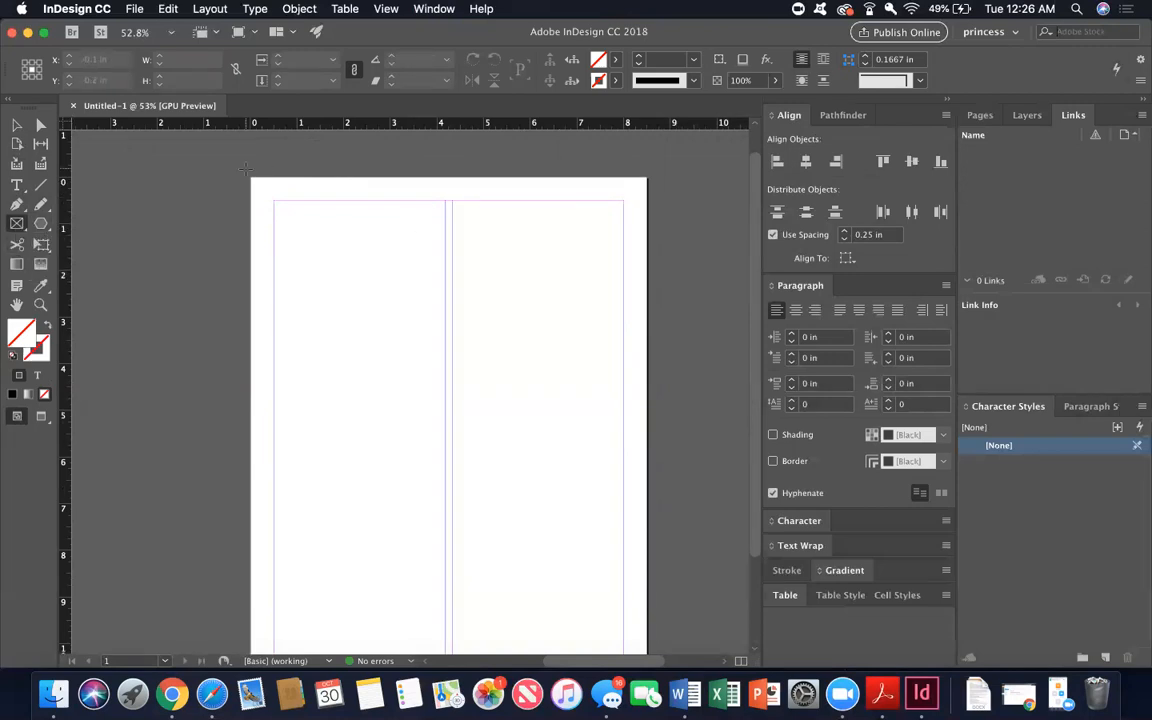
{"action": "left_click_drag", "start_coordinate": [251, 179], "coordinate": [644, 321]}
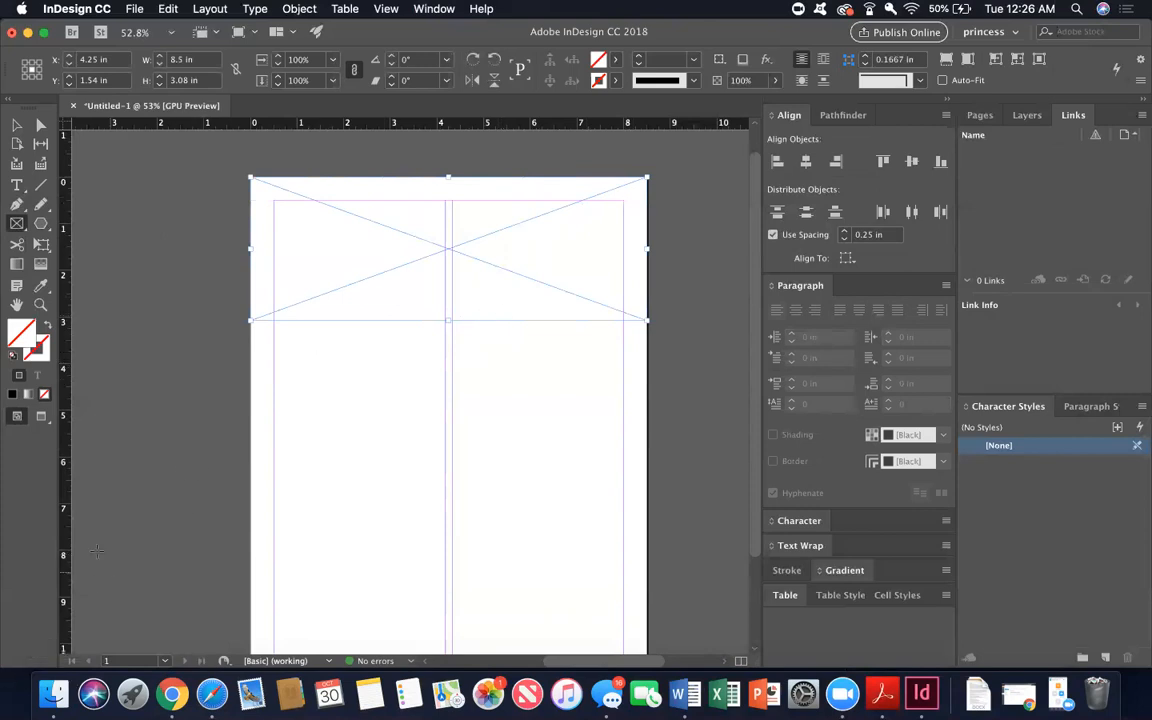
Place city.jpg from the Downloads folder into the rectangle frame at the head of the page
{"action": "scroll", "coordinate": [460, 464], "scroll_direction": "down", "scroll_amount": 1}
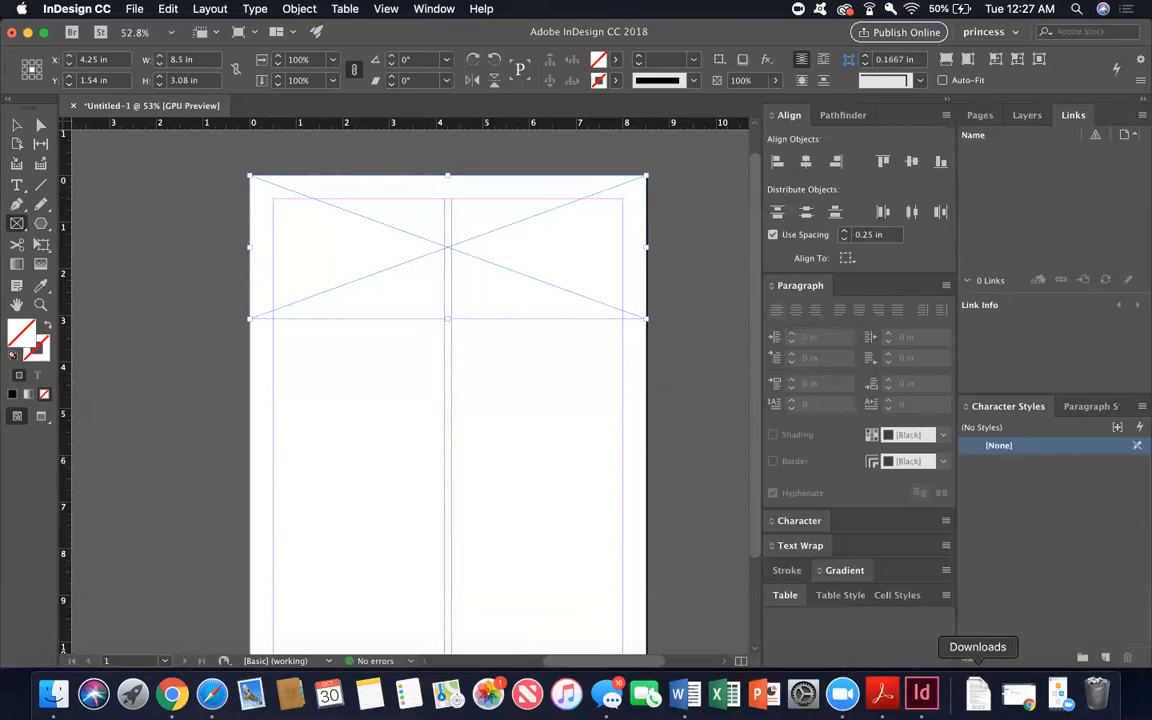
{"action": "left_click", "coordinate": [977, 693]}
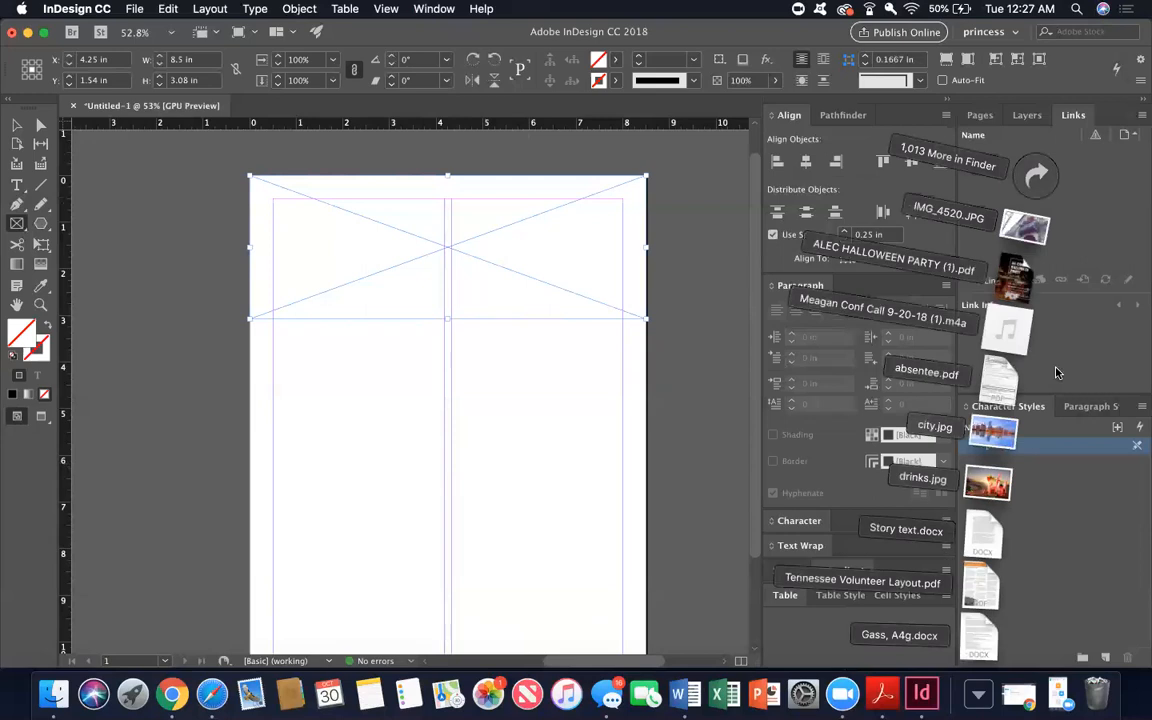
{"action": "left_click_drag", "start_coordinate": [993, 428], "coordinate": [333, 262]}
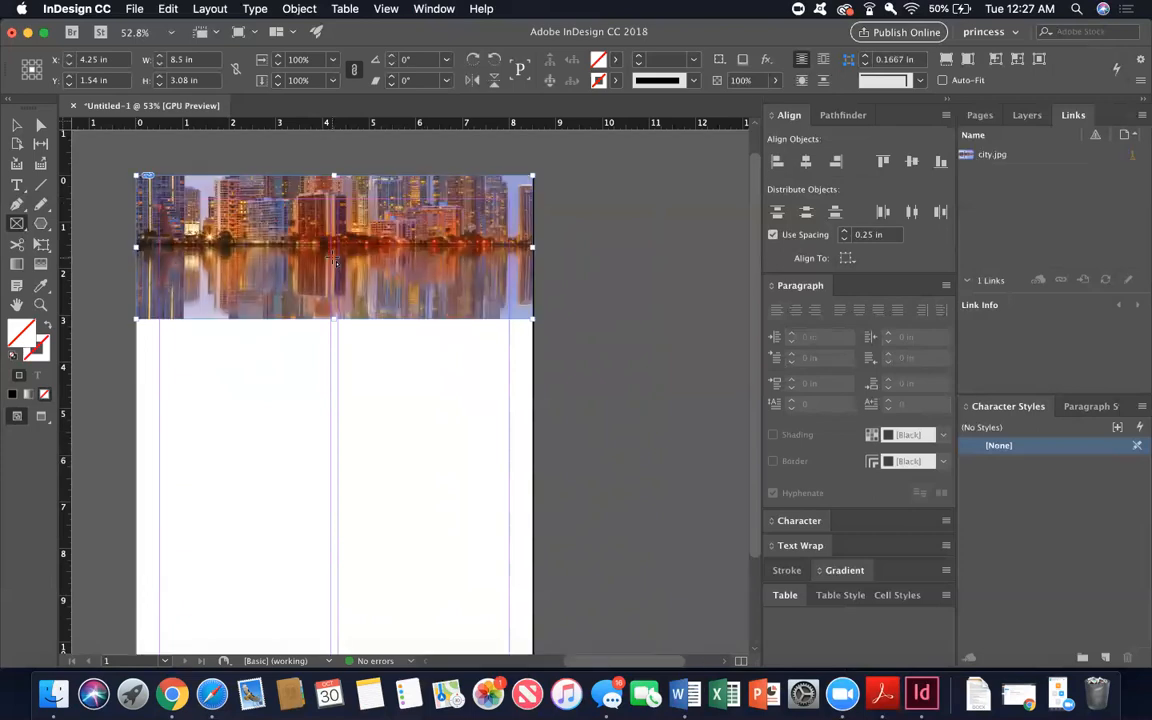
{"action": "scroll", "coordinate": [333, 262], "scroll_direction": "left", "scroll_amount": 5}
{"action": "scroll", "coordinate": [333, 262], "scroll_direction": "up", "scroll_amount": 2}
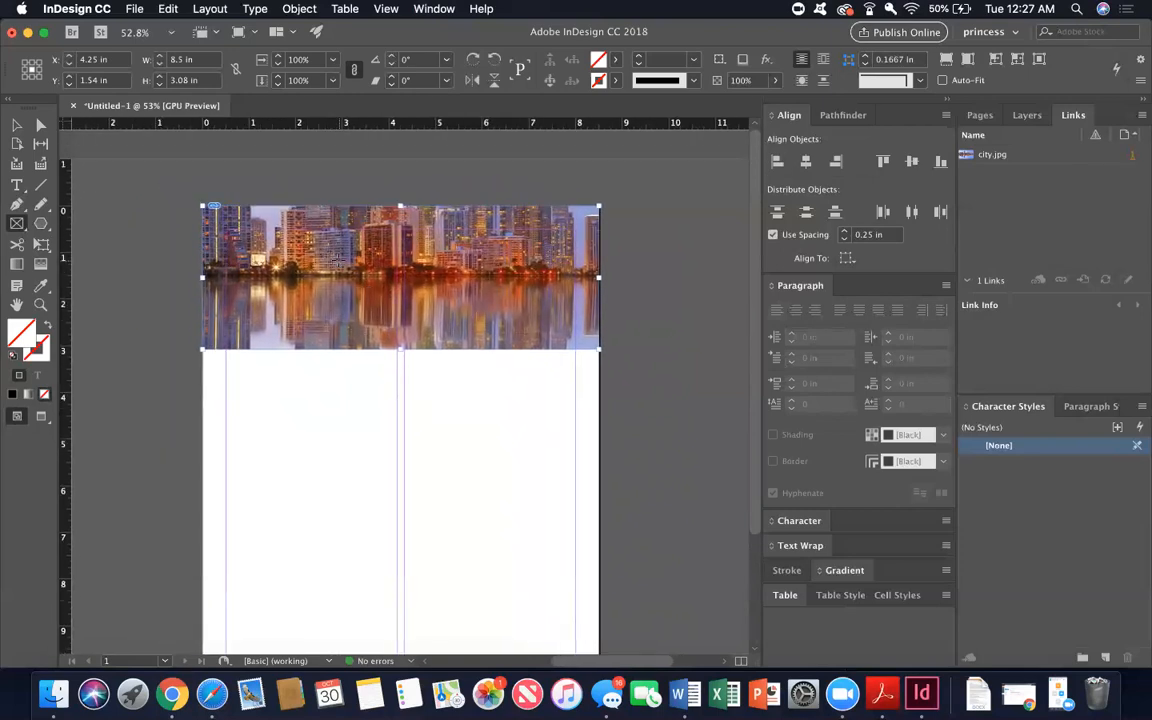
Select the city image inside its frame and scale it about its centre in increments, down to about 57.8%
{"action": "key", "text": "v"}
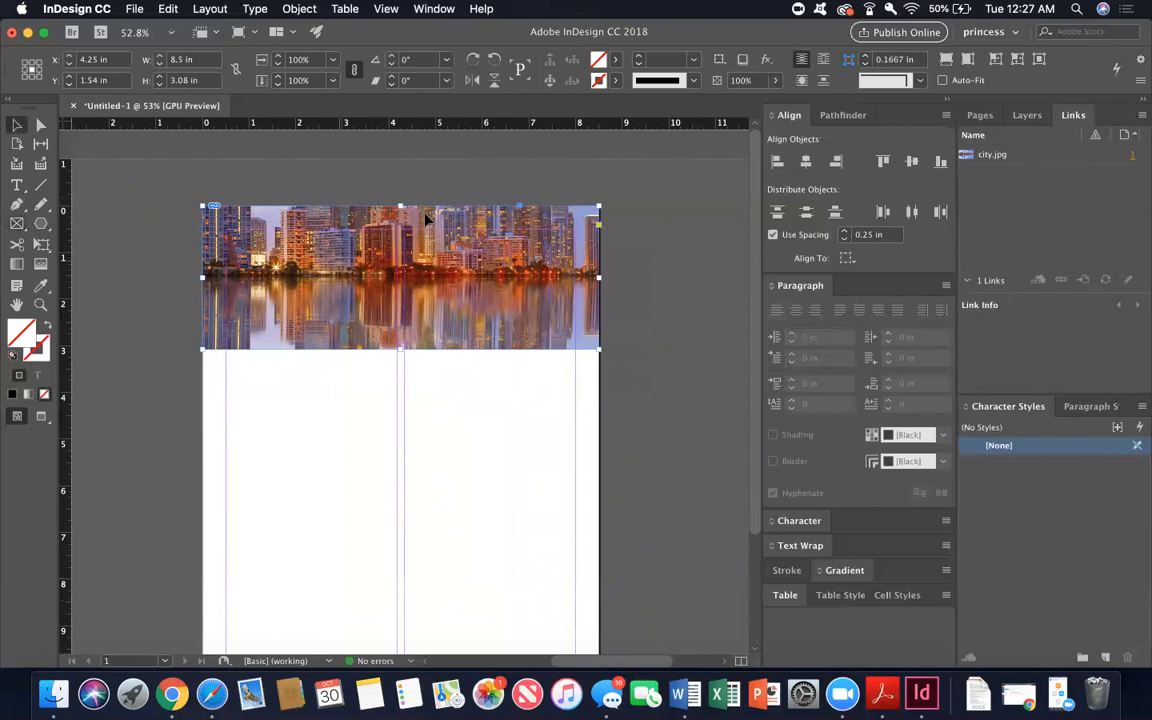
{"action": "double_click", "coordinate": [489, 254]}
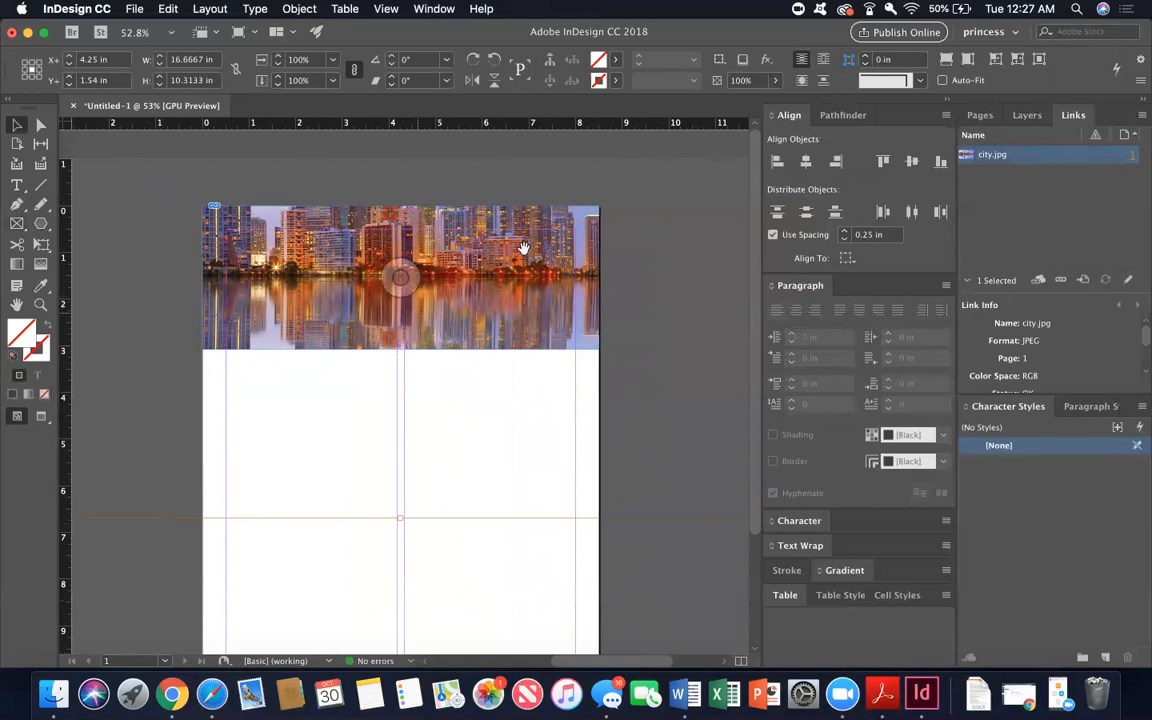
{"action": "key", "text": "alt+super+comma"}
{"action": "key", "text": "alt+super+comma"}
{"action": "key", "text": "alt+super+comma"}
{"action": "key", "text": "alt+super+comma"}
{"action": "key", "text": "alt+super+comma"}
{"action": "key", "text": "alt+super+comma"}
{"action": "key", "text": "alt+super+comma"}
{"action": "key", "text": "alt+super+comma"}
{"action": "key", "text": "alt+super+comma"}
{"action": "key", "text": "alt+super+comma"}
{"action": "key", "text": "alt+super+comma"}
{"action": "key", "text": "alt+super+comma"}
{"action": "key", "text": "alt+super+comma"}
{"action": "key", "text": "alt+super+comma"}
{"action": "key", "text": "alt+super+comma"}
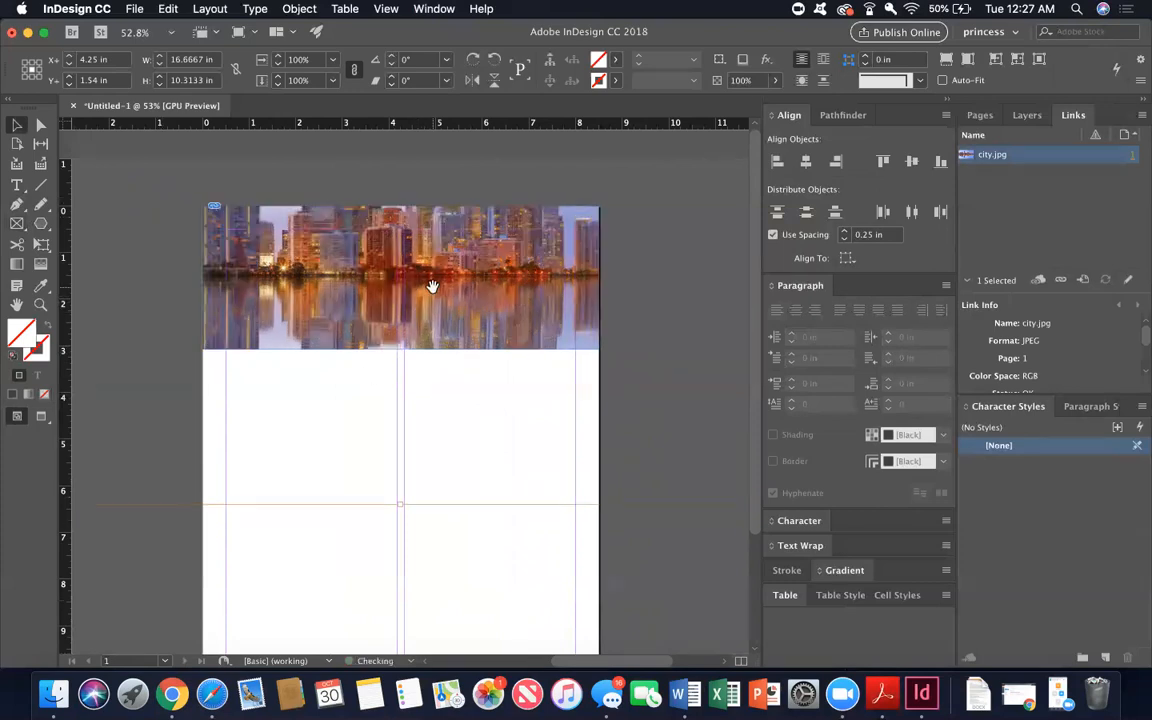
{"action": "key", "text": "alt+shift+super+c"}
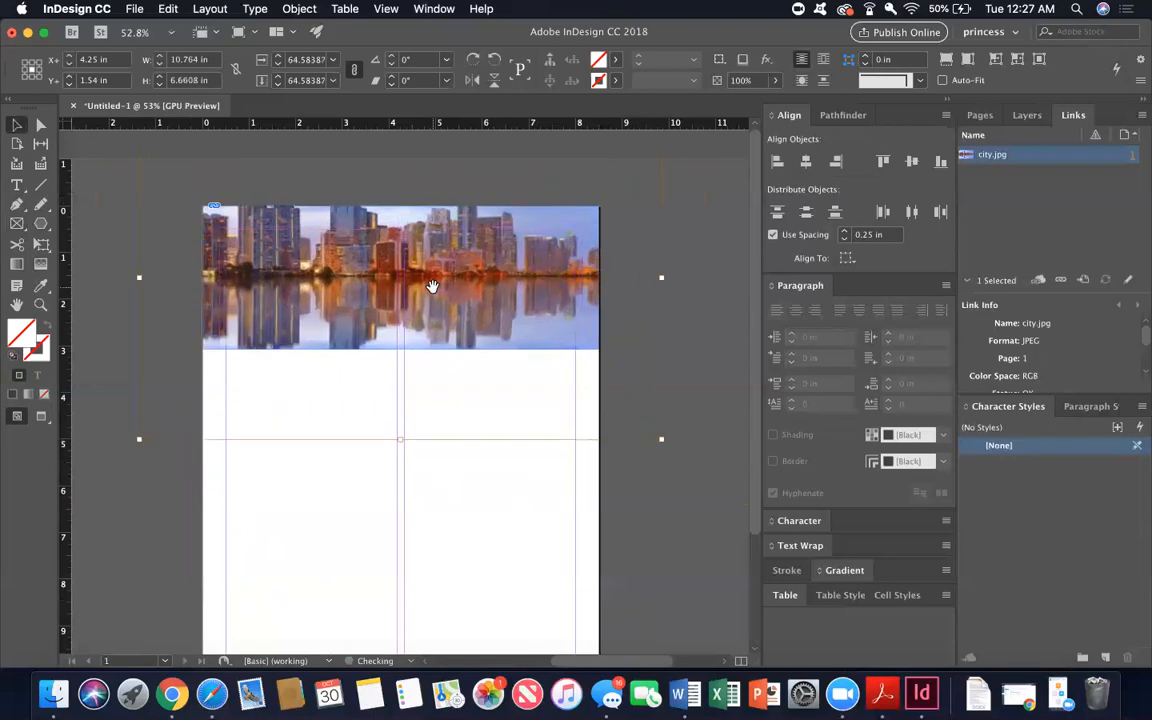
{"action": "key", "text": "super+period"}
{"action": "key", "text": "super+period"}
{"action": "key", "text": "super+period"}
{"action": "key", "text": "super+period"}
{"action": "key", "text": "super+period"}
{"action": "key", "text": "super+comma"}
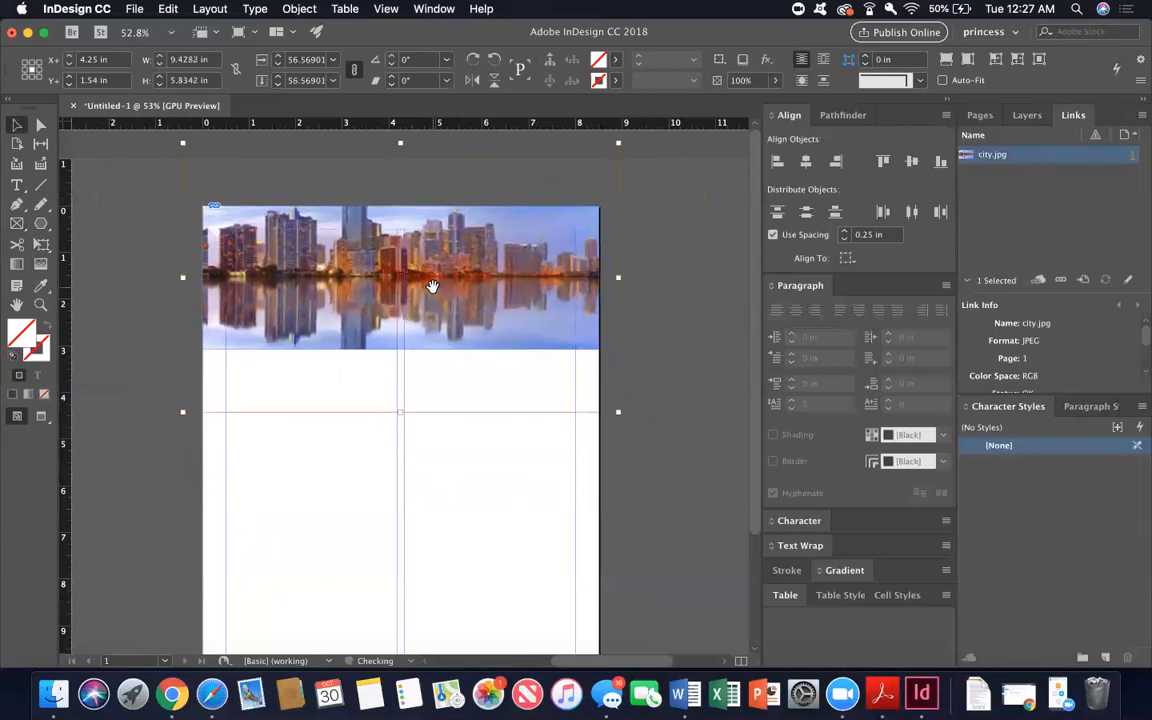
{"action": "key", "text": "super+comma"}
{"action": "key", "text": "super+comma"}
{"action": "key", "text": "super+comma"}
{"action": "key", "text": "super+comma"}
{"action": "key", "text": "super+comma"}
{"action": "key", "text": "super+comma"}
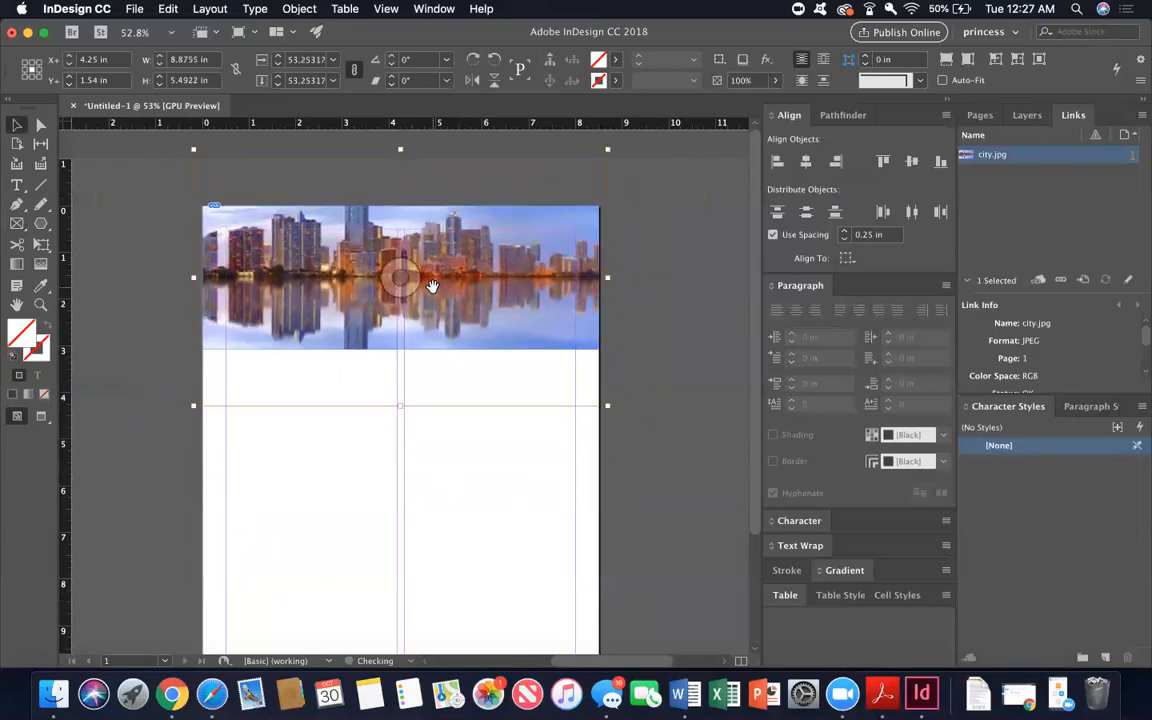
{"action": "key", "text": "super+period"}
{"action": "key", "text": "super+period"}
{"action": "key", "text": "super+period"}
{"action": "key", "text": "super+period"}
{"action": "key", "text": "super+period"}
{"action": "key", "text": "super+period"}
{"action": "key", "text": "super+period"}
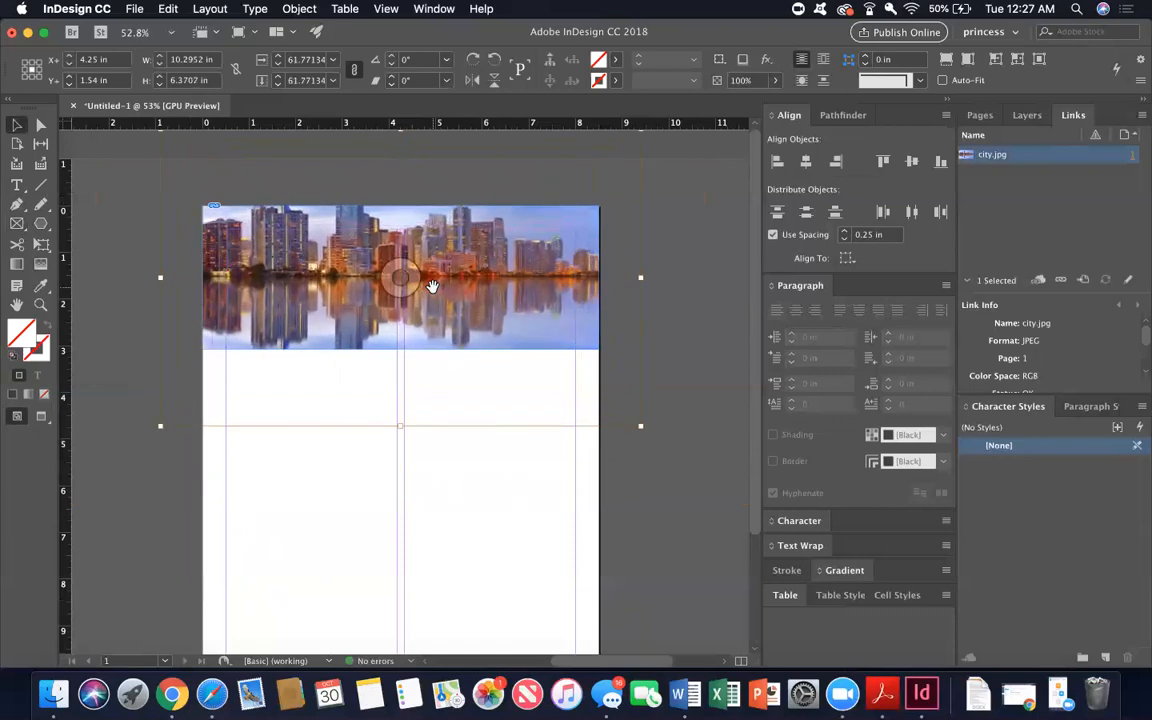
{"action": "key", "text": "super+alt+period"}
{"action": "key", "text": "super+period"}
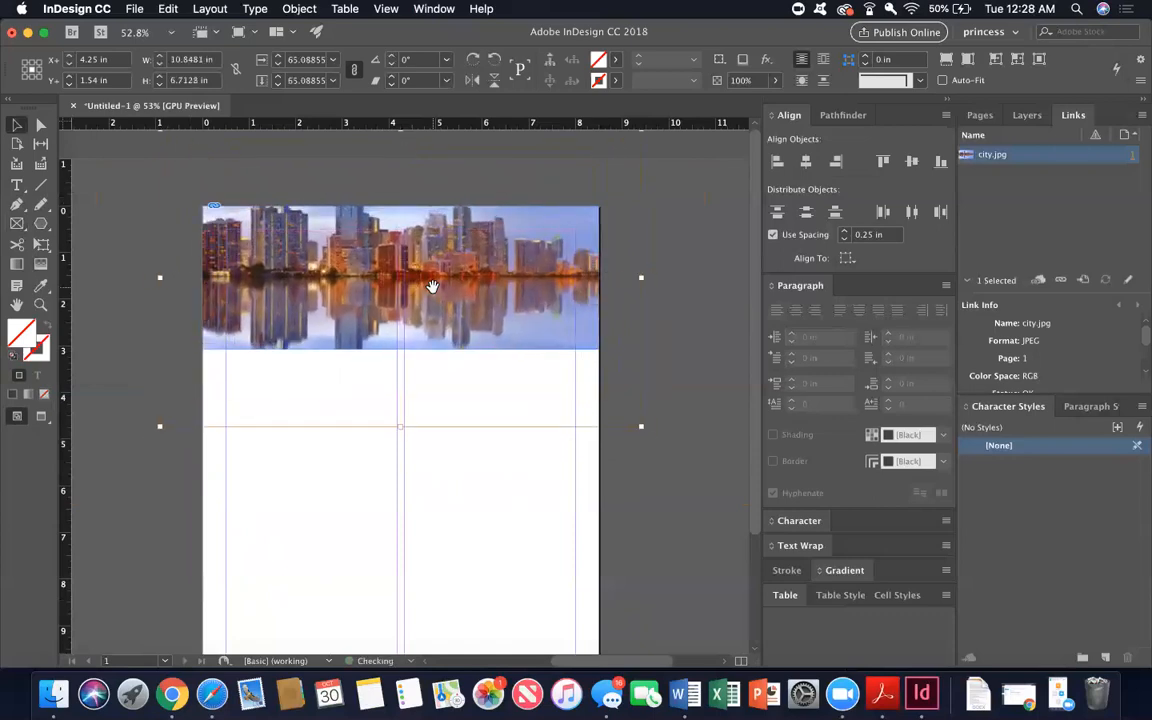
{"action": "key", "text": "super+alt+comma"}
{"action": "key", "text": "super+alt+comma"}
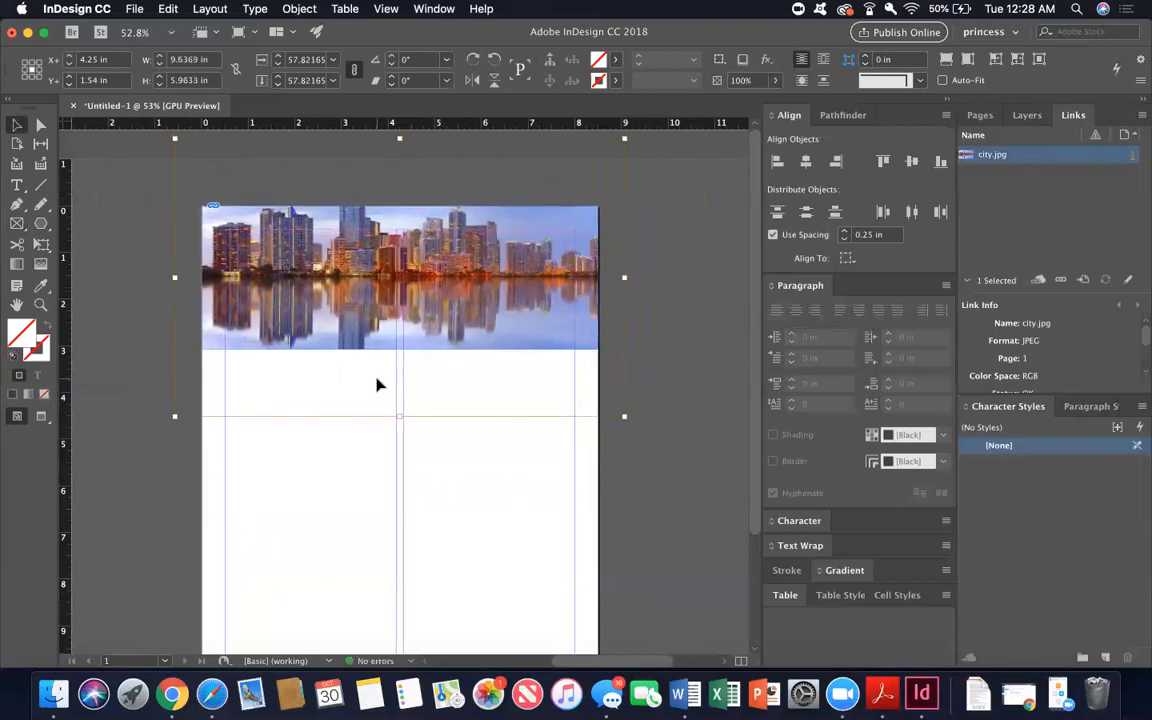
Resize the city image proportionally to 51% to match the frame's 8.5 in width, and move it down within the frame
{"action": "left_click_drag", "start_coordinate": [175, 416], "coordinate": [204, 375]}
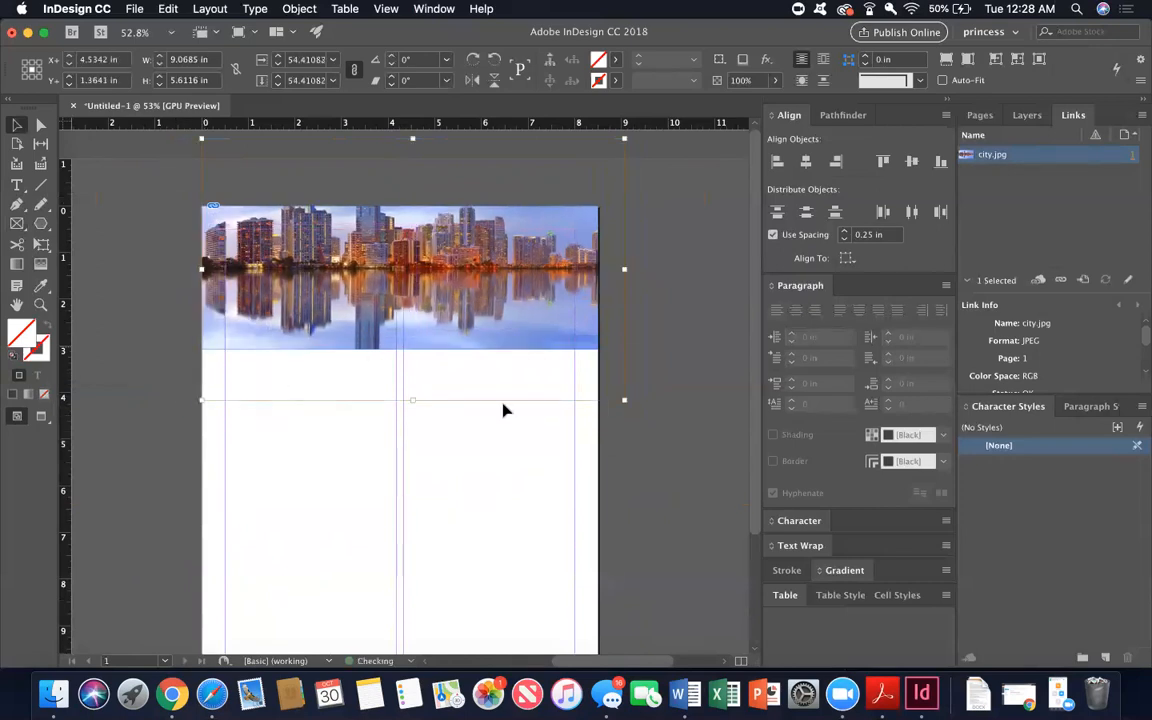
{"action": "left_click_drag", "start_coordinate": [624, 399], "coordinate": [598, 382]}
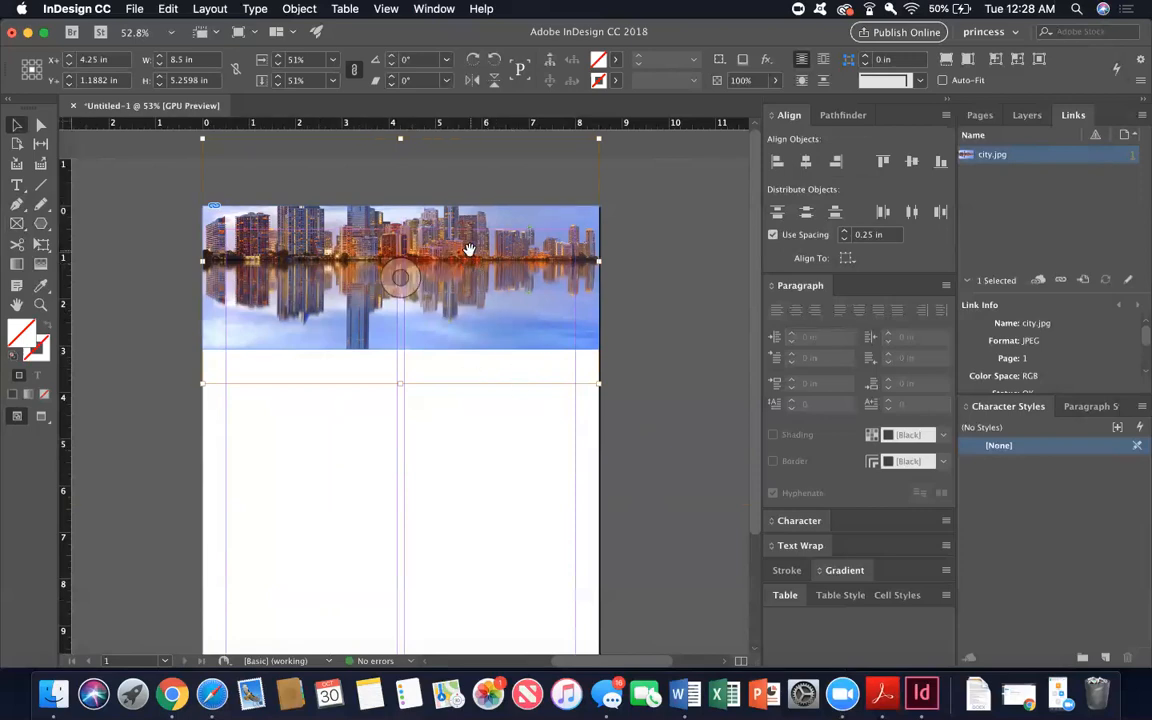
{"action": "left_click_drag", "start_coordinate": [469, 253], "coordinate": [469, 271]}
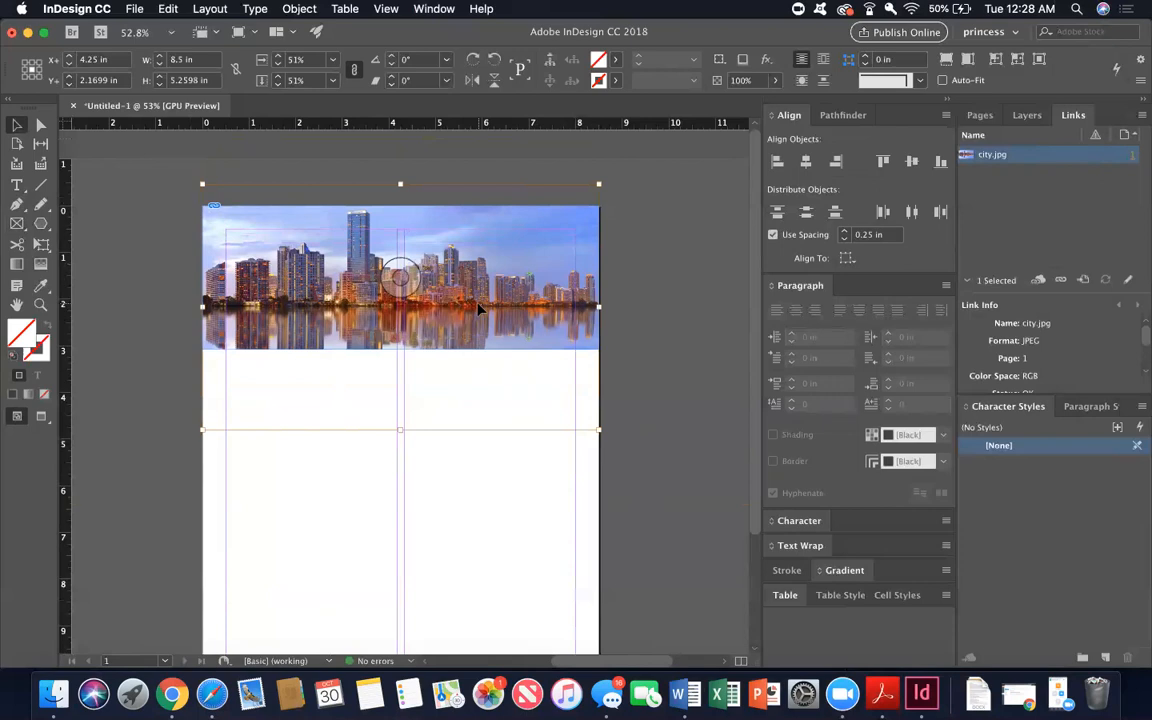
{"action": "left_click", "coordinate": [430, 276]}
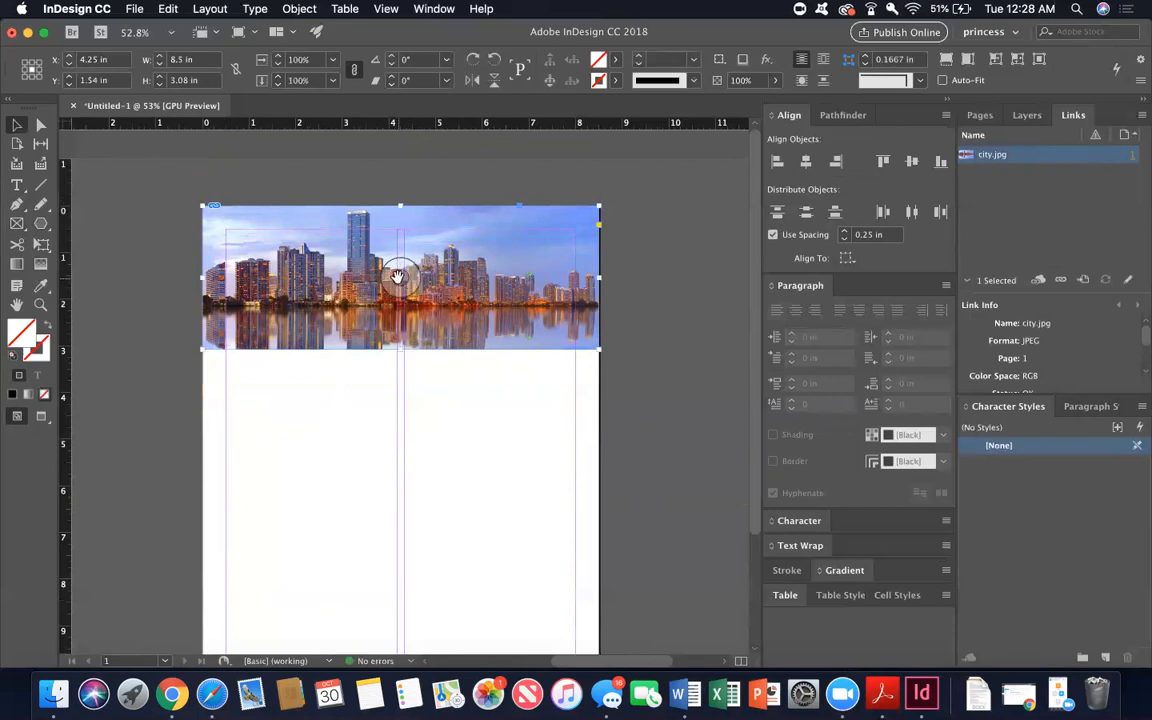
{"action": "mouse_move", "coordinate": [397, 276]}
{"action": "left_mouse_down"}
{"action": "mouse_move", "coordinate": [400, 260]}
{"action": "mouse_move", "coordinate": [403, 285]}
{"action": "mouse_move", "coordinate": [399, 274]}
{"action": "left_mouse_up"}
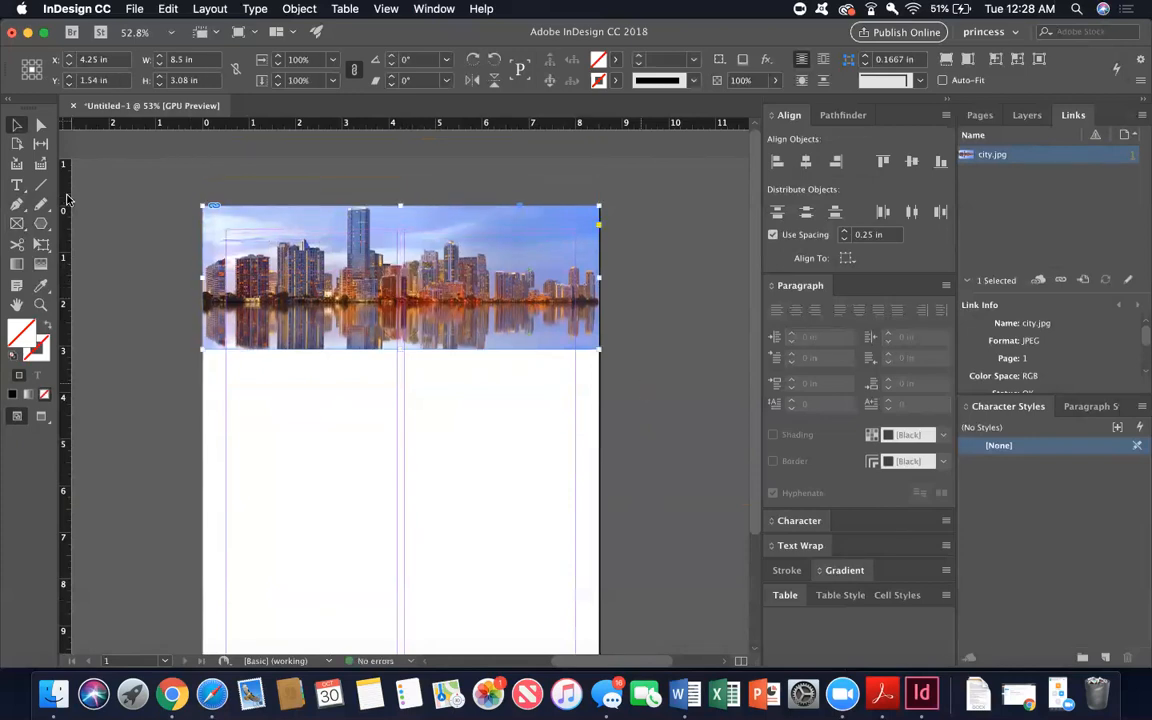
Delete the frame with the city image from the page
{"action": "left_click", "coordinate": [150, 190]}
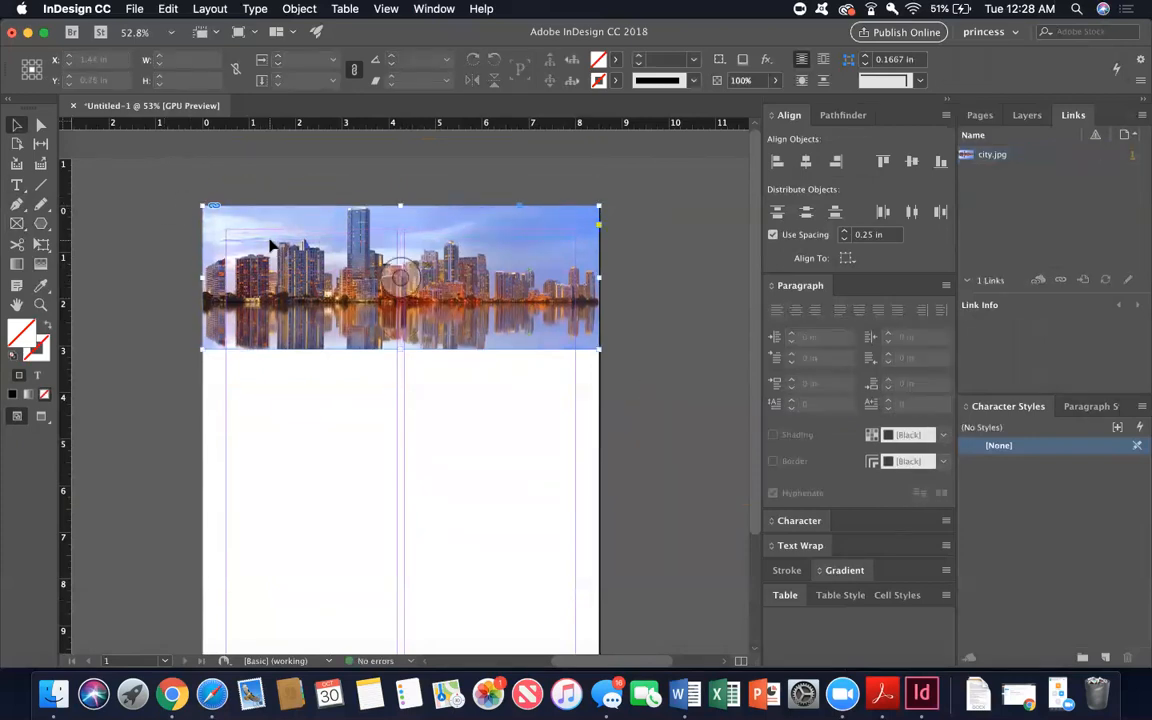
{"action": "left_click", "coordinate": [270, 245]}
{"action": "key", "text": "Delete"}
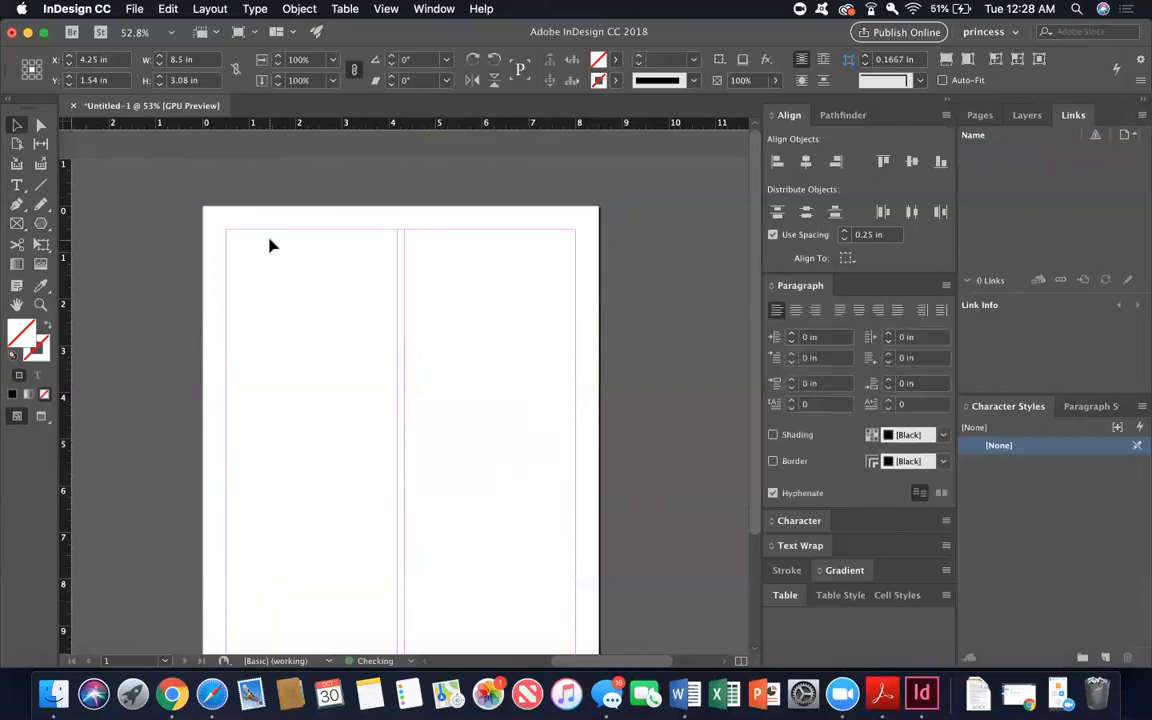
Place city.jpg from the Downloads folder at the page's top-left corner, scaled across the full 8.5 in width
{"action": "left_click", "coordinate": [979, 692]}
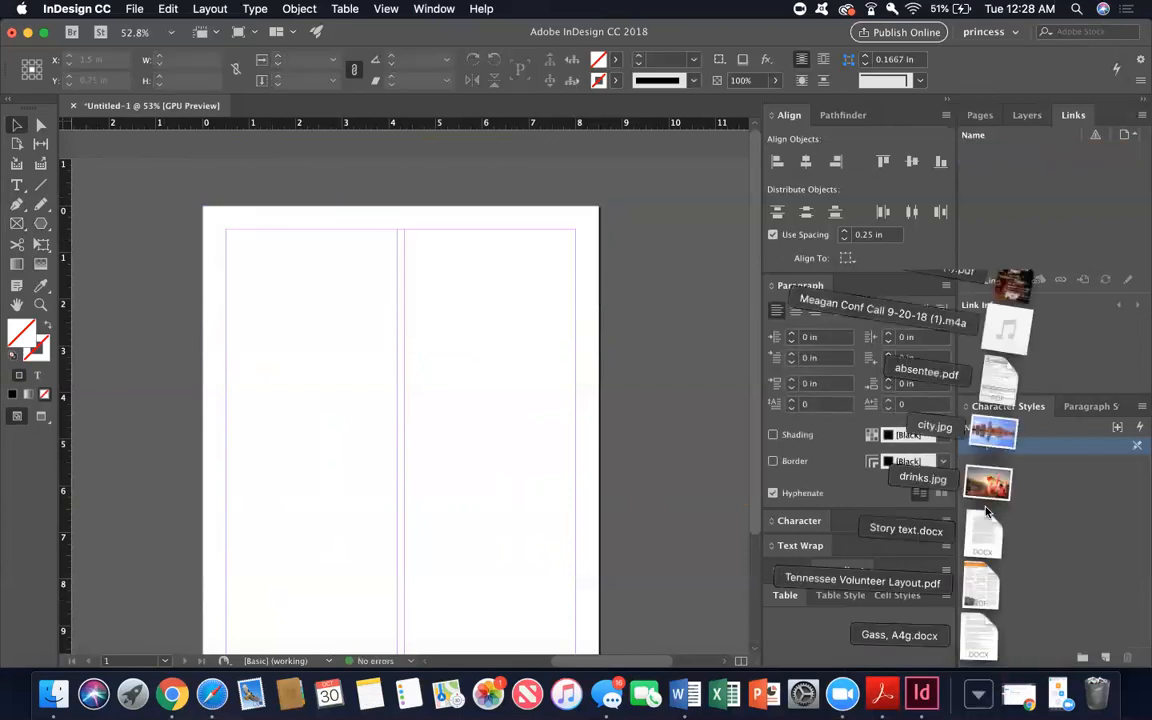
{"action": "left_click_drag", "start_coordinate": [994, 437], "coordinate": [290, 270]}
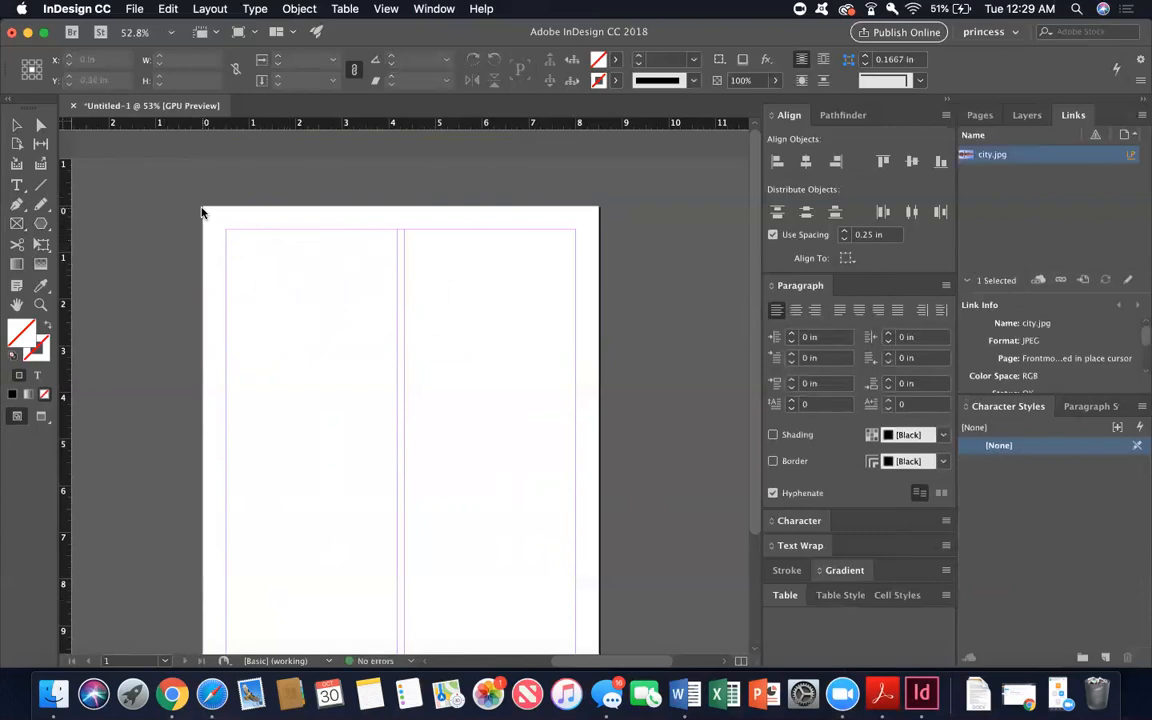
{"action": "left_click_drag", "start_coordinate": [204, 212], "coordinate": [599, 424]}
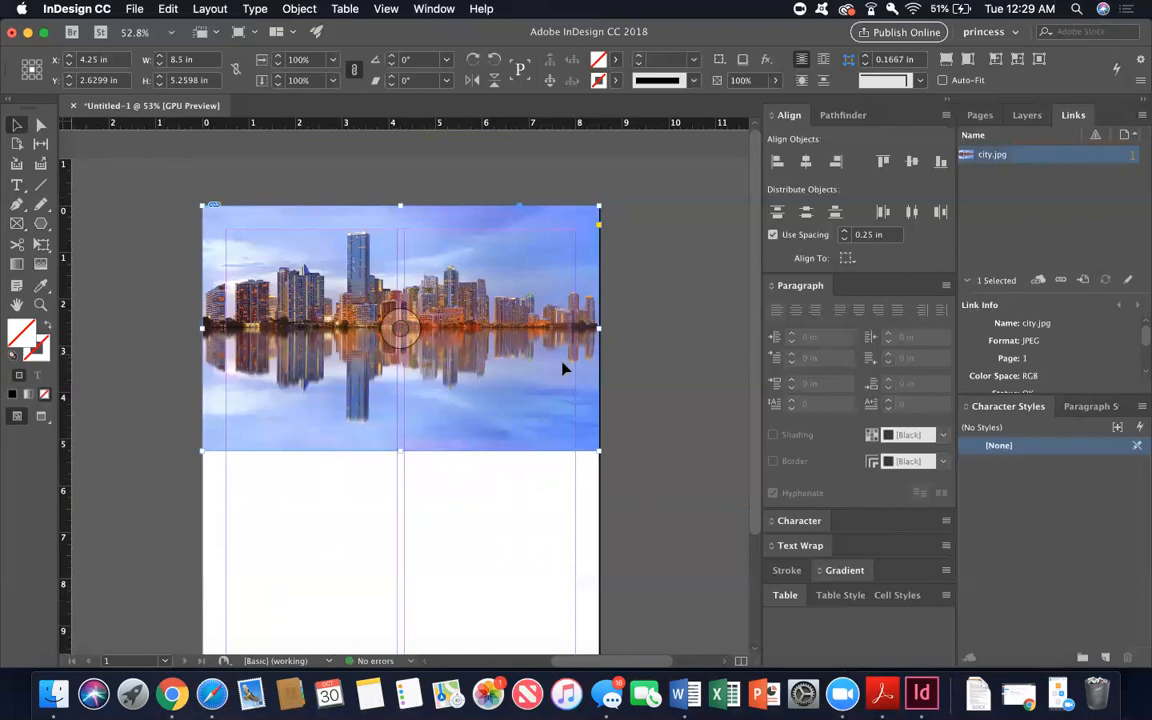
Crop the city photo's frame from its lower edge to about 3.54 in high and shift the image upward inside it
{"action": "scroll", "coordinate": [563, 370], "scroll_direction": "down", "scroll_amount": 3}
{"action": "scroll", "coordinate": [563, 370], "scroll_direction": "left", "scroll_amount": 2}
{"action": "scroll", "coordinate": [563, 375], "scroll_direction": "up", "scroll_amount": 1}
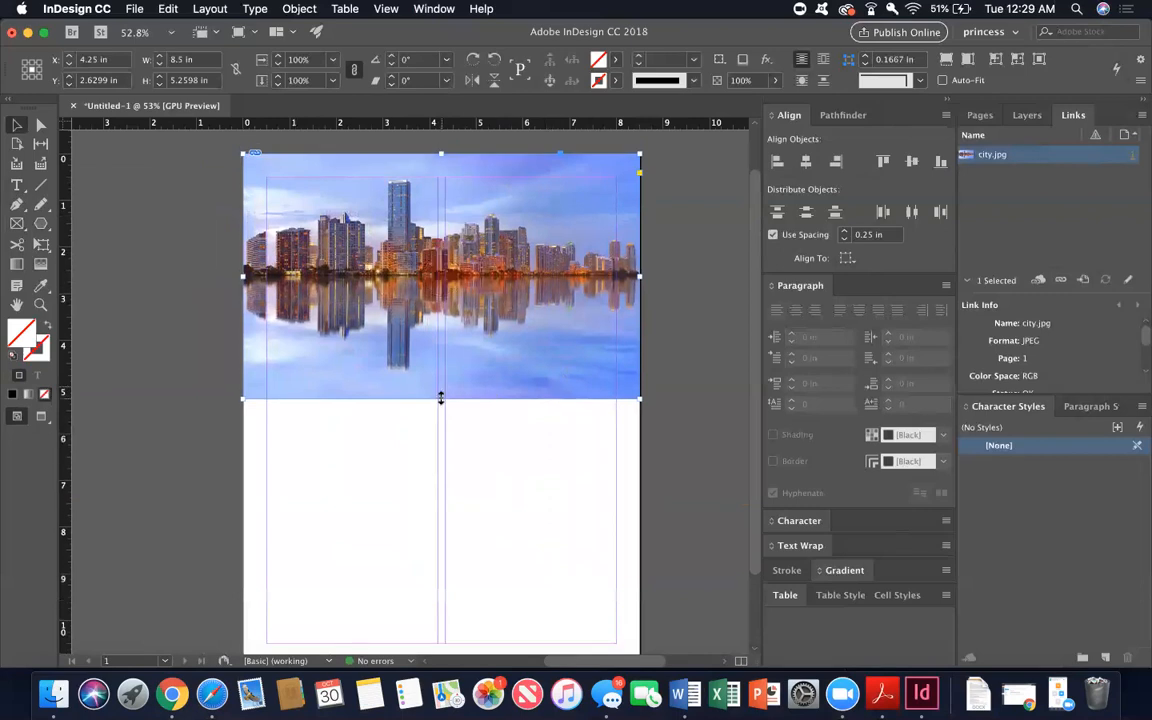
{"action": "left_click_drag", "start_coordinate": [440, 398], "coordinate": [441, 318]}
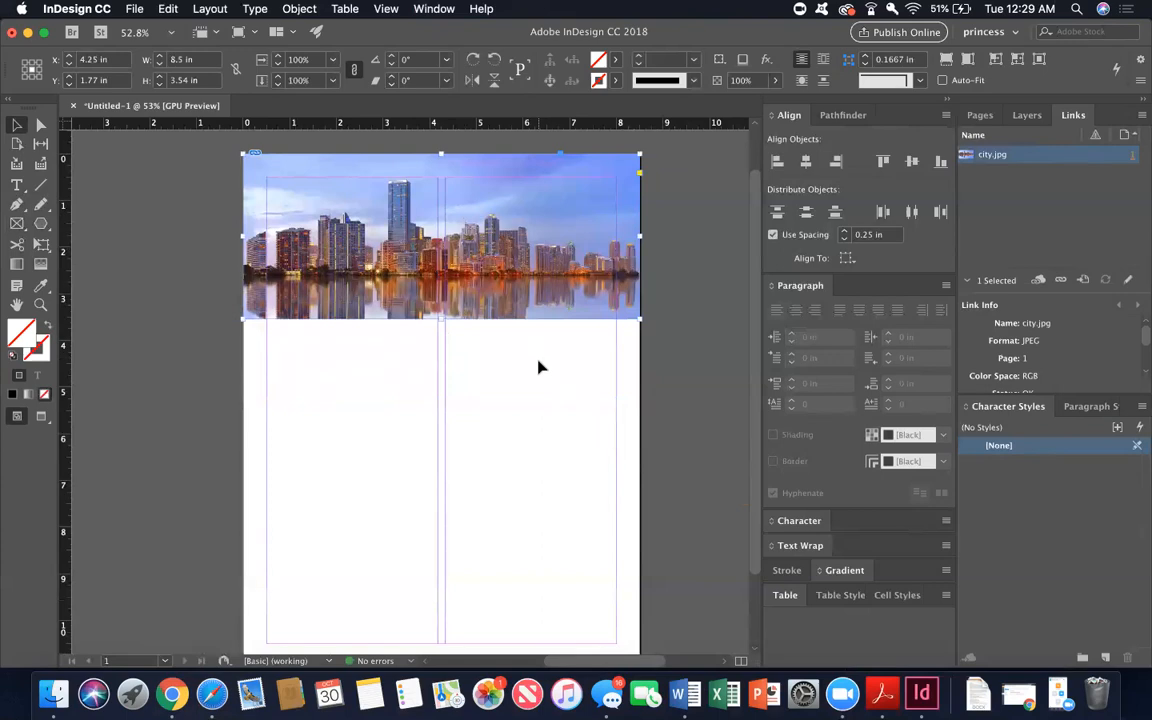
{"action": "scroll", "coordinate": [486, 327], "scroll_direction": "up", "scroll_amount": 1}
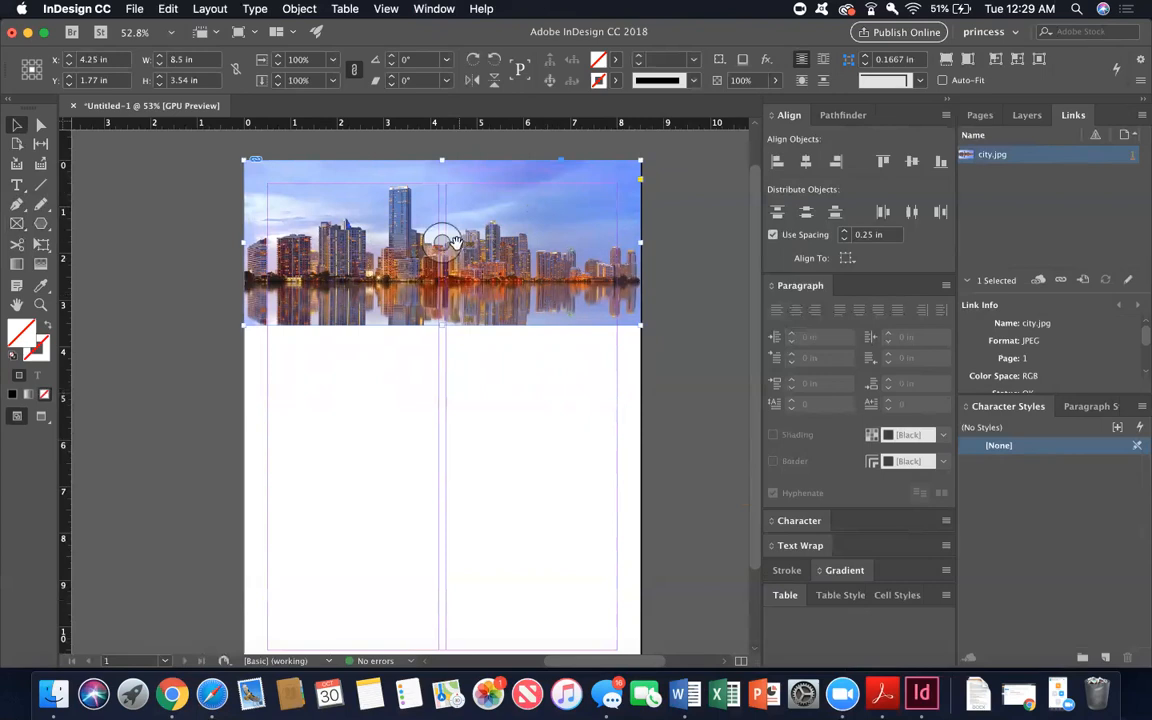
{"action": "mouse_move", "coordinate": [441, 242]}
{"action": "left_mouse_down"}
{"action": "mouse_move", "coordinate": [450, 246]}
{"action": "mouse_move", "coordinate": [438, 239]}
{"action": "left_mouse_up"}
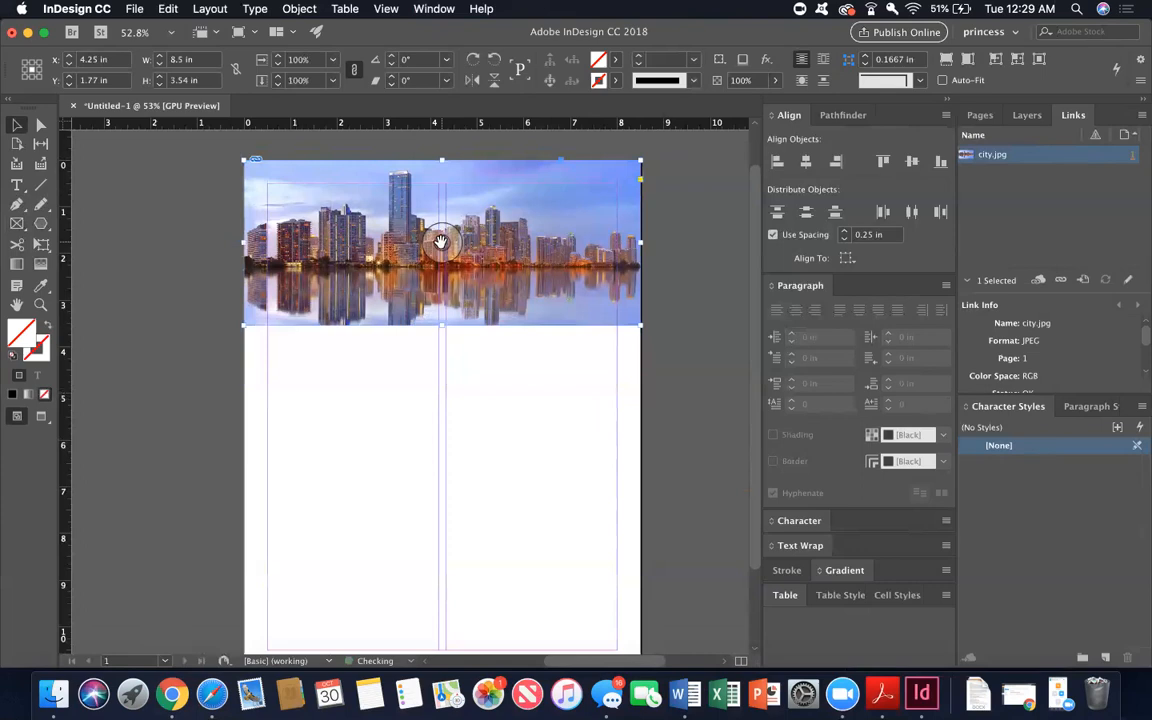
{"action": "left_click_drag", "start_coordinate": [440, 238], "coordinate": [440, 237]}
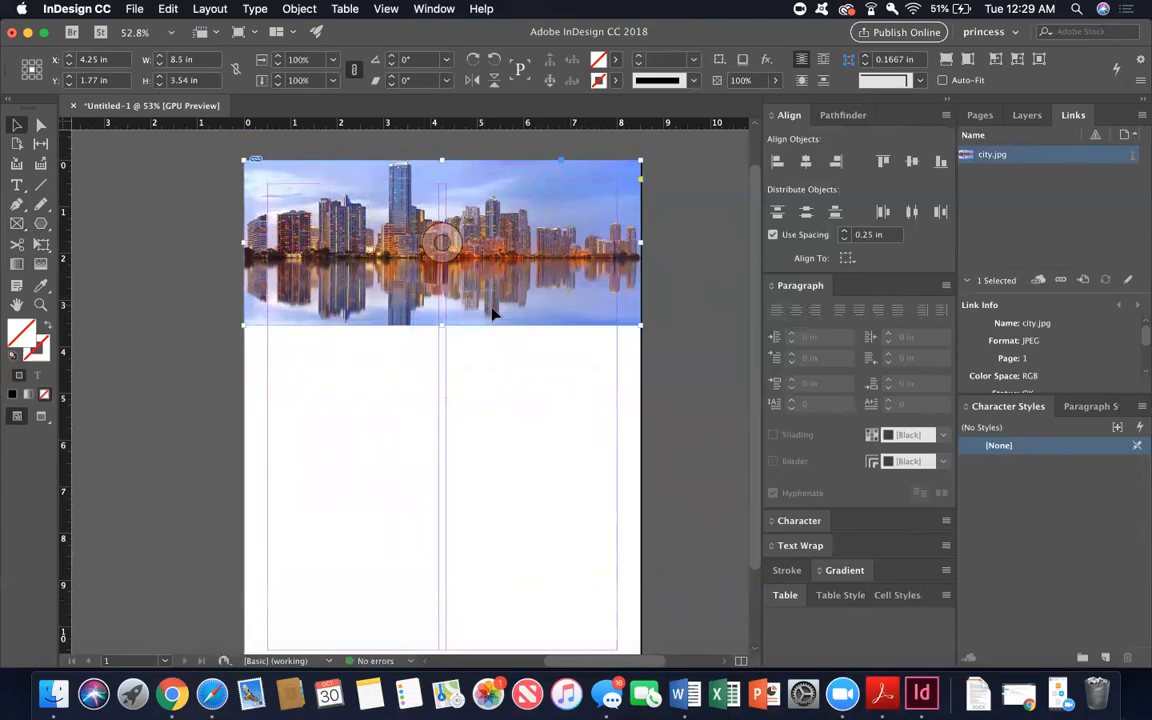
{"action": "left_click", "coordinate": [153, 433]}
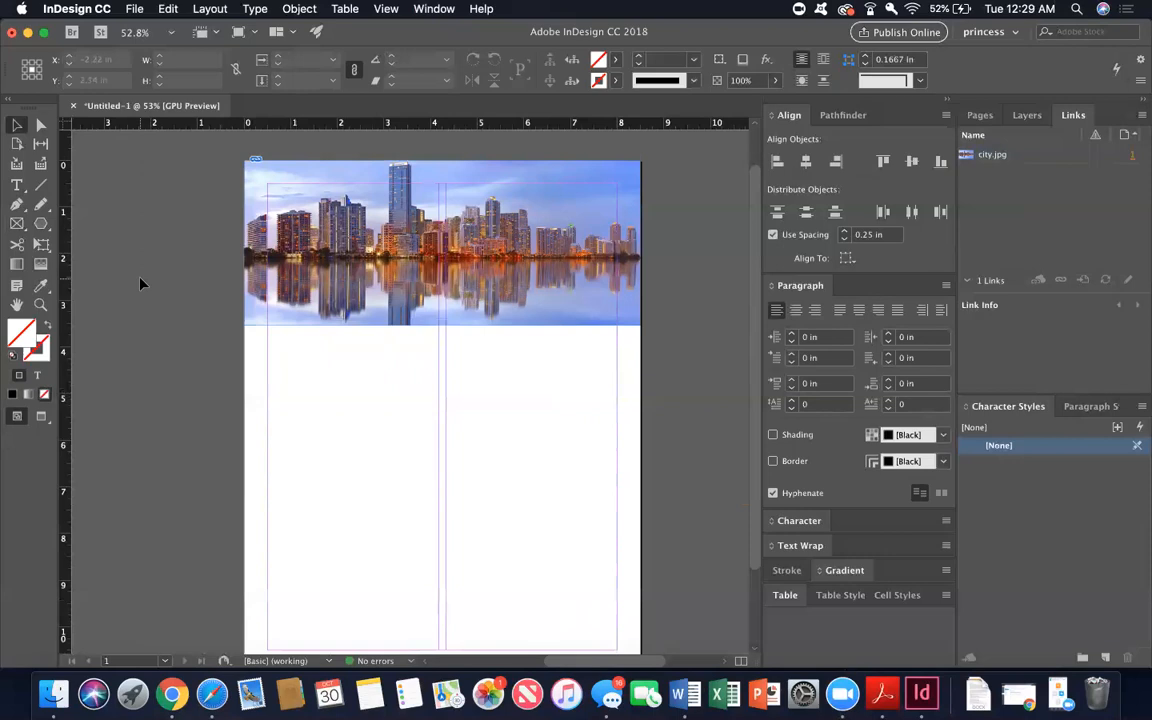
Draw a text frame about 5.3 by 2.15 in below the city photo and enter "Taking a Break From Work"
{"action": "left_click", "coordinate": [19, 185]}
{"action": "left_click_drag", "start_coordinate": [294, 352], "coordinate": [540, 449]}
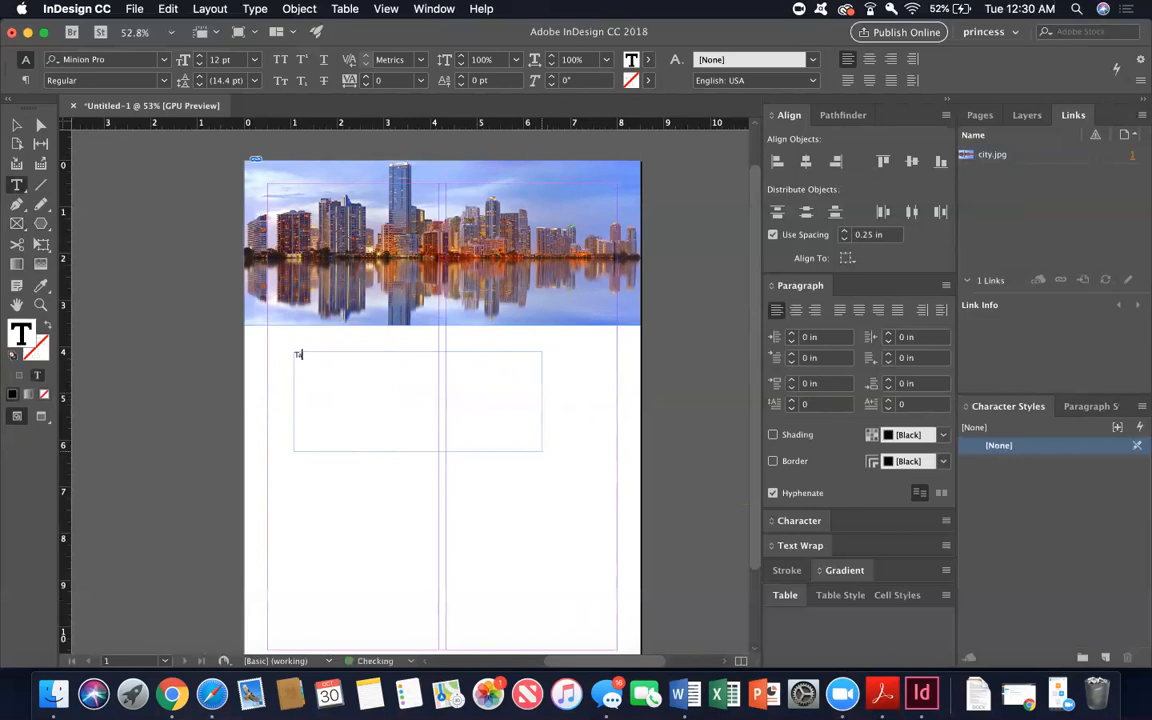
{"action": "type", "text": "Taking a Break From Work"}
Select all of the headline text and set its font to Gotham
{"action": "key", "text": "super+a"}
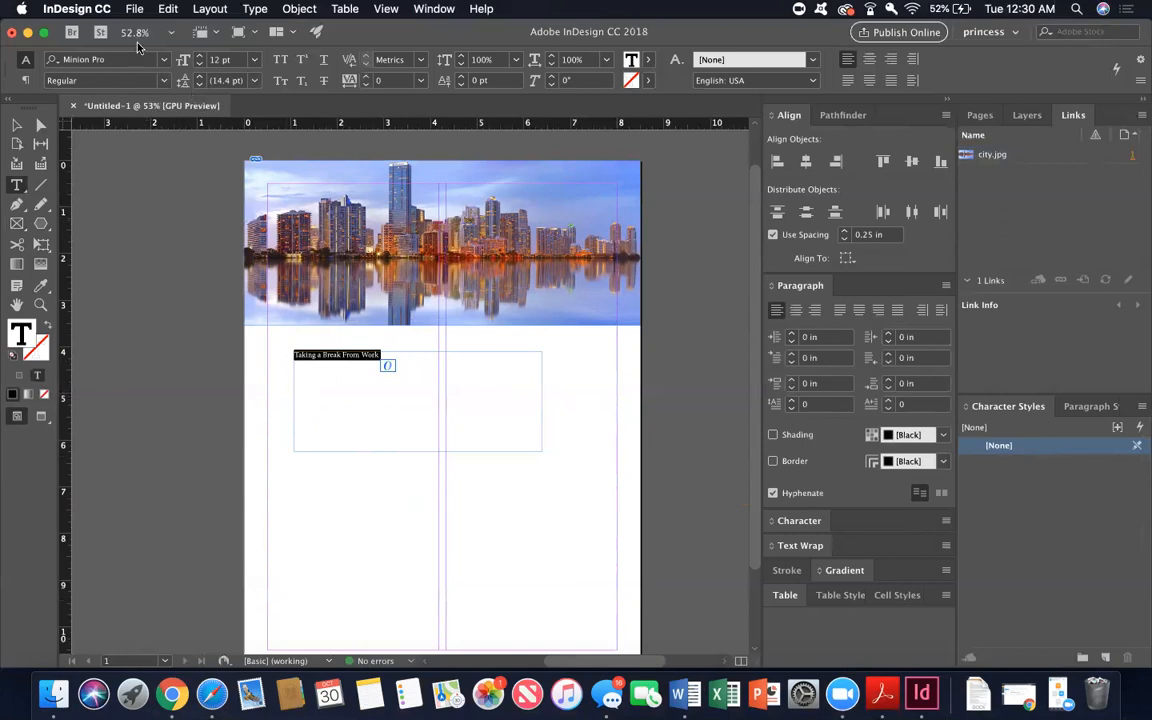
{"action": "left_click", "coordinate": [164, 59]}
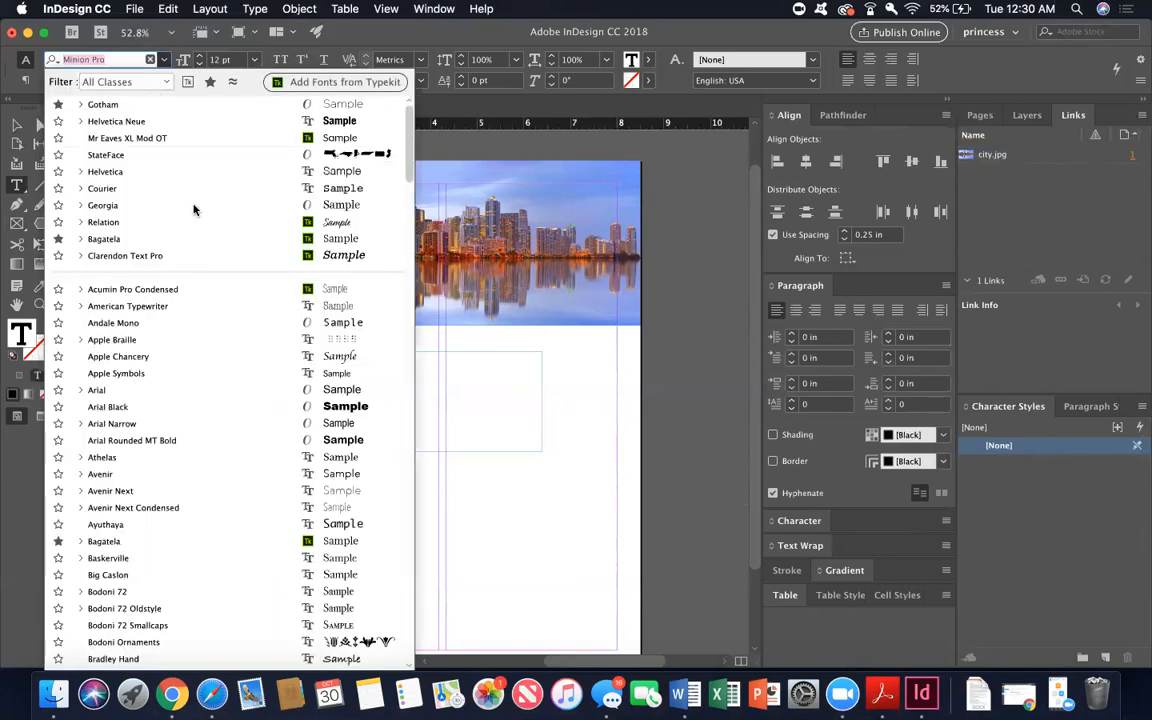
{"action": "scroll", "coordinate": [186, 390], "scroll_direction": "down", "scroll_amount": 5}
{"action": "scroll", "coordinate": [186, 390], "scroll_direction": "up", "scroll_amount": 5}
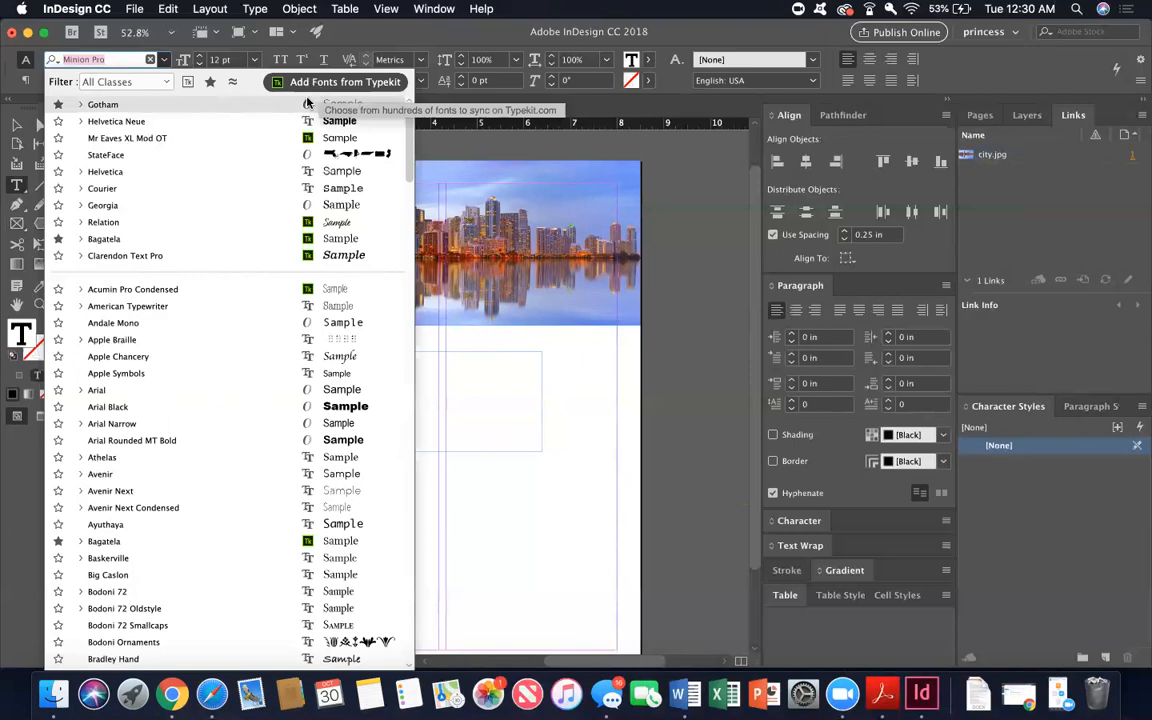
{"action": "left_click", "coordinate": [152, 104]}
Try the Black font style on the headline and settle on Bold
{"action": "left_click", "coordinate": [165, 80]}
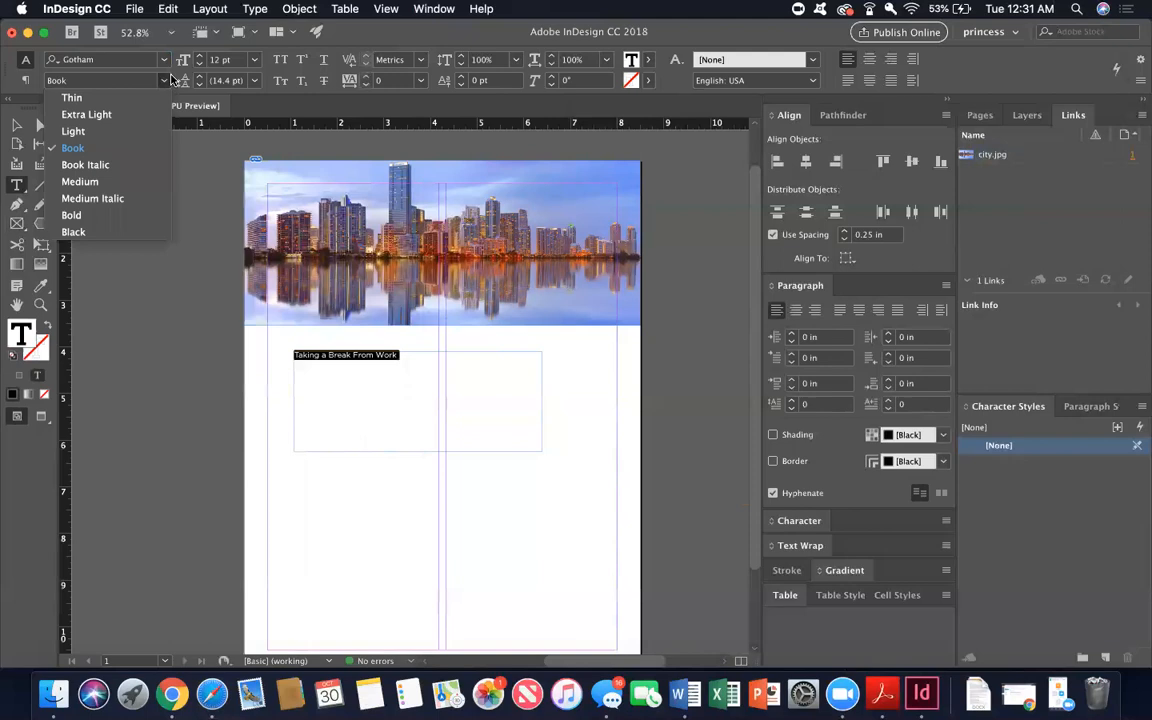
{"action": "left_click", "coordinate": [165, 60]}
{"action": "left_click", "coordinate": [166, 60]}
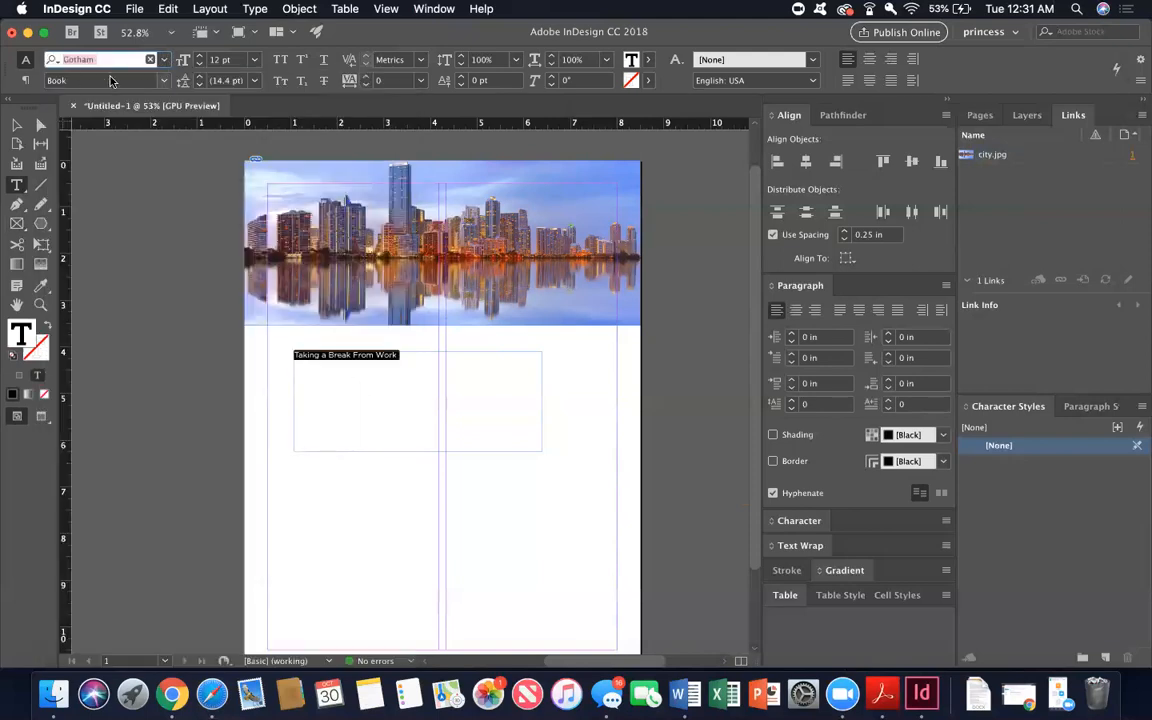
{"action": "left_click", "coordinate": [163, 81]}
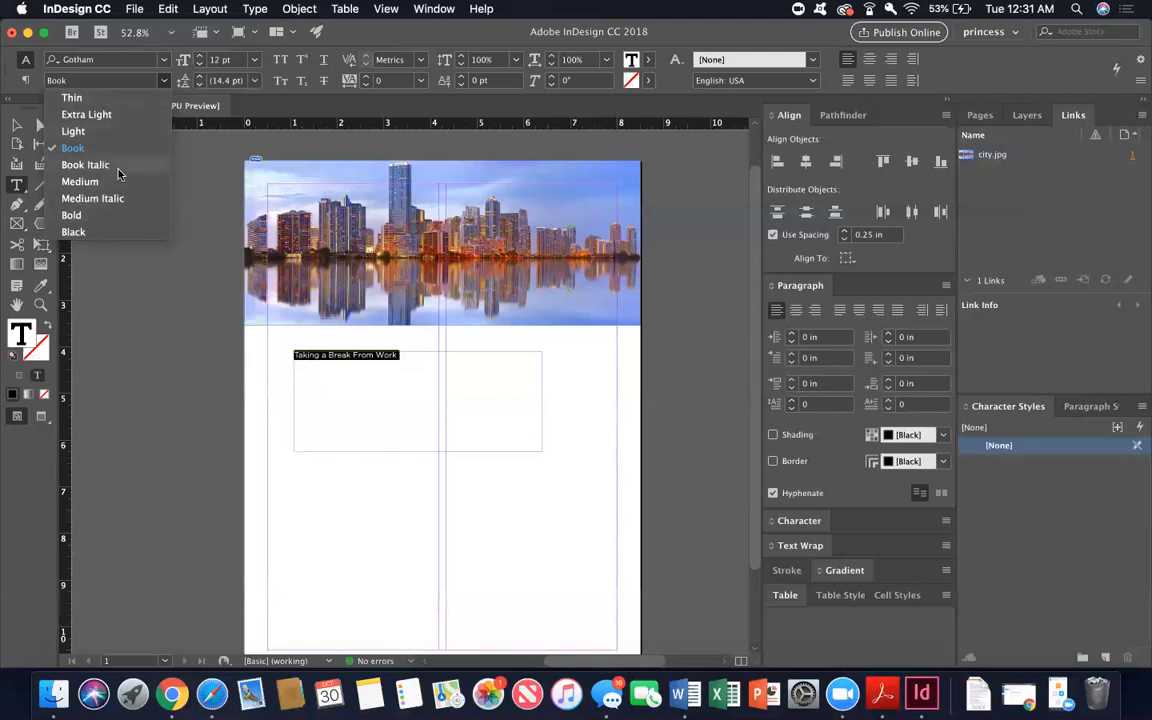
{"action": "left_click", "coordinate": [75, 232]}
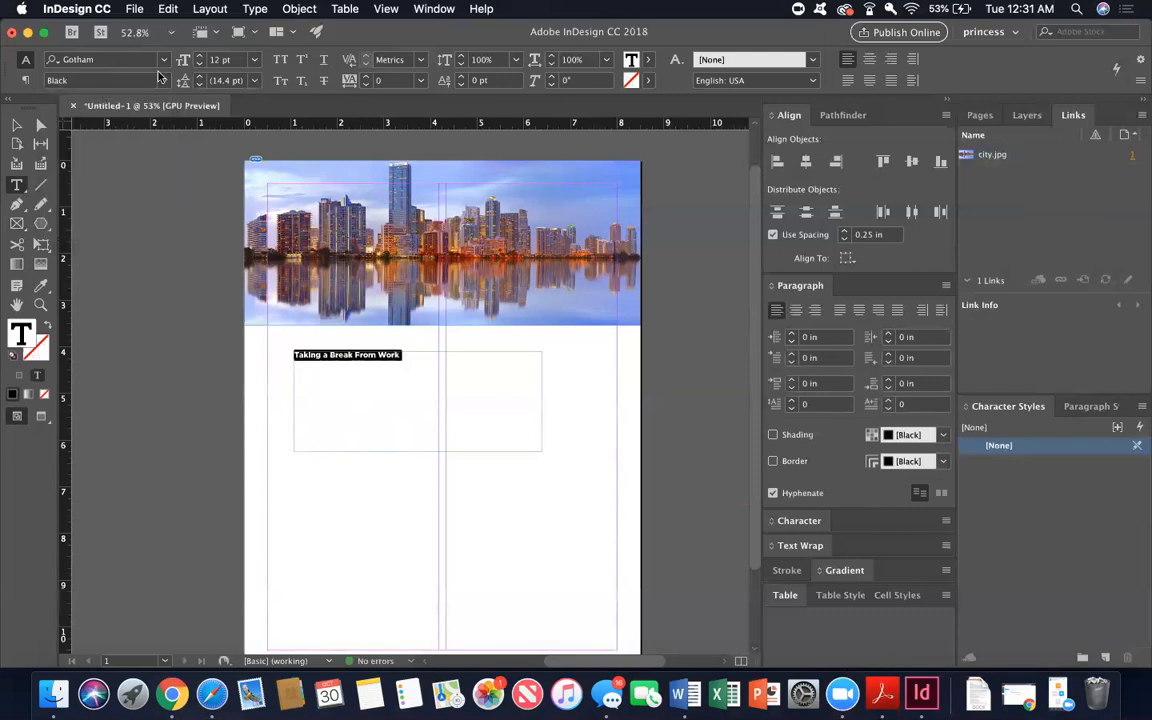
{"action": "left_click", "coordinate": [164, 87]}
{"action": "left_click", "coordinate": [72, 215]}
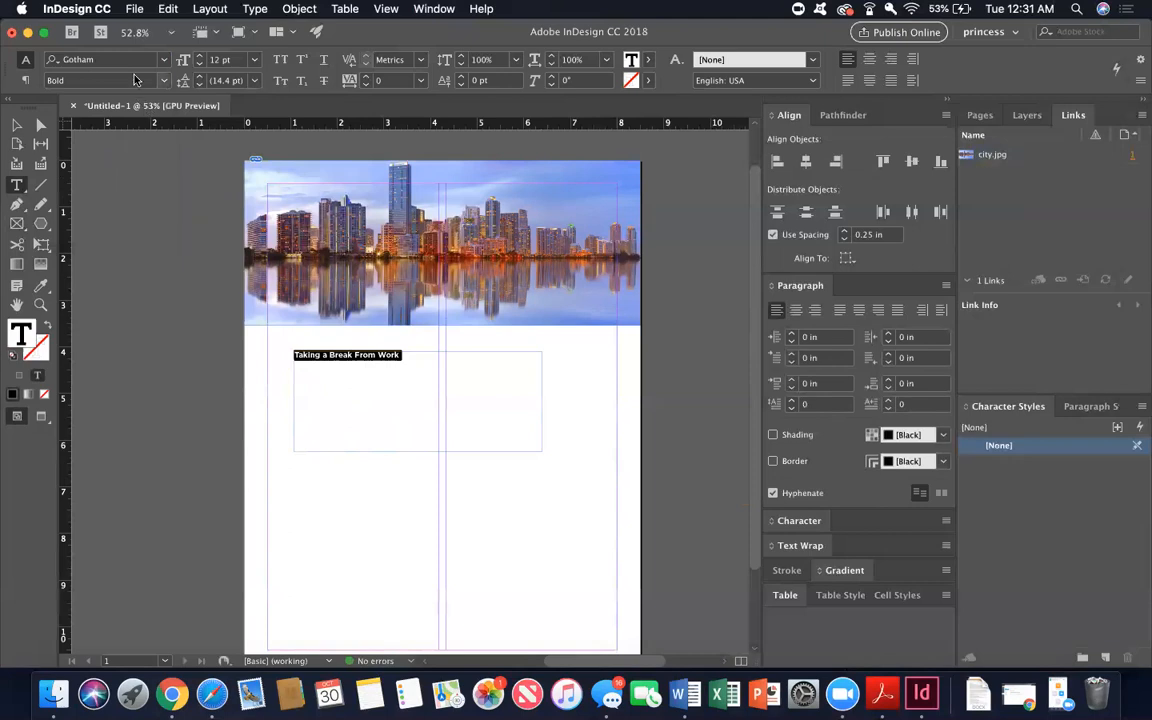
Set the headline's font size to 24 pt, trying 30 pt for comparison, and deselect the text
{"action": "left_click", "coordinate": [254, 61]}
{"action": "left_click", "coordinate": [236, 232]}
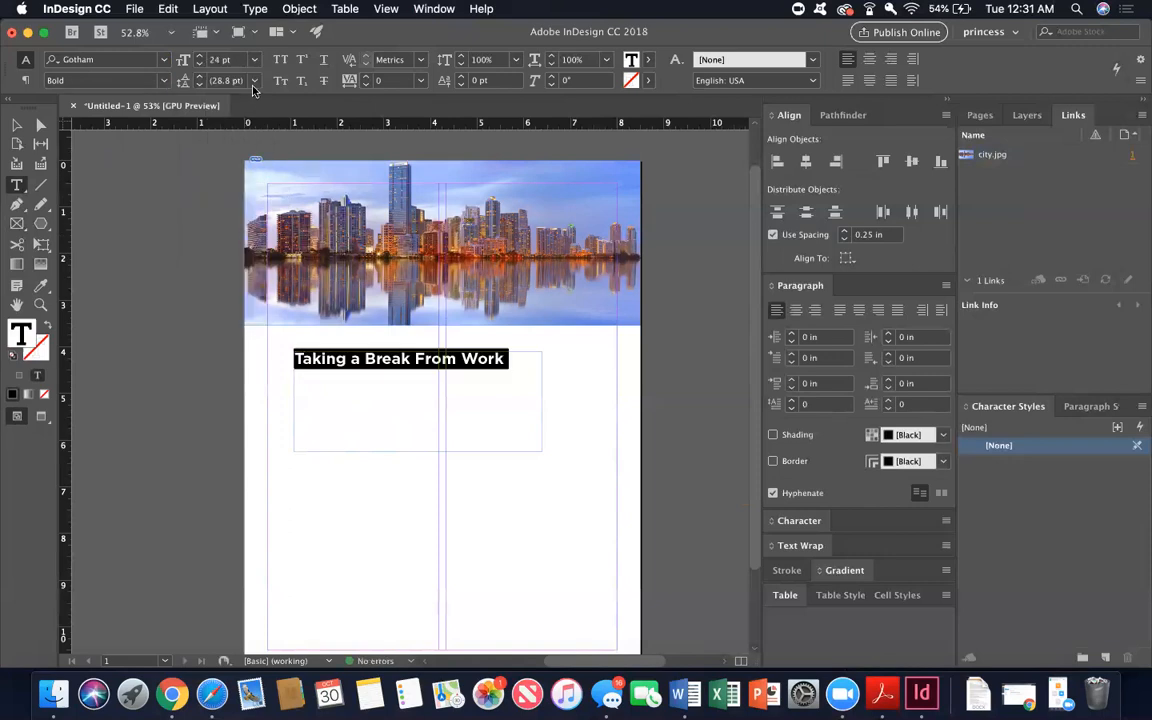
{"action": "left_click", "coordinate": [254, 61]}
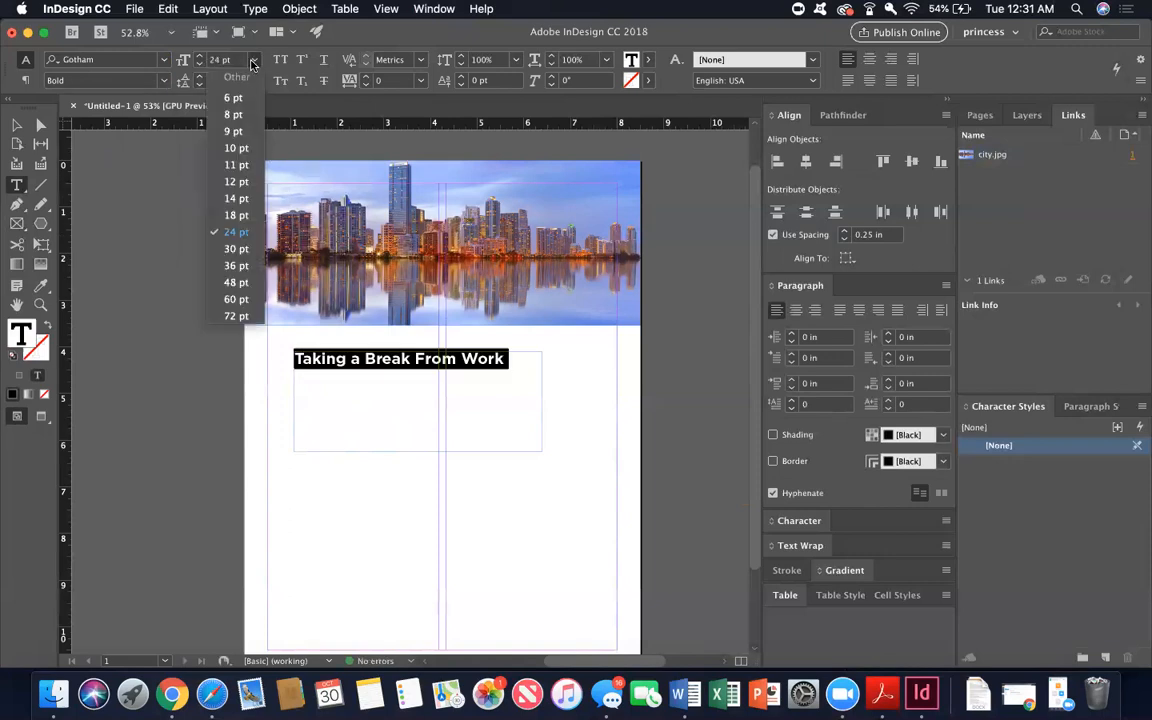
{"action": "left_click", "coordinate": [228, 247]}
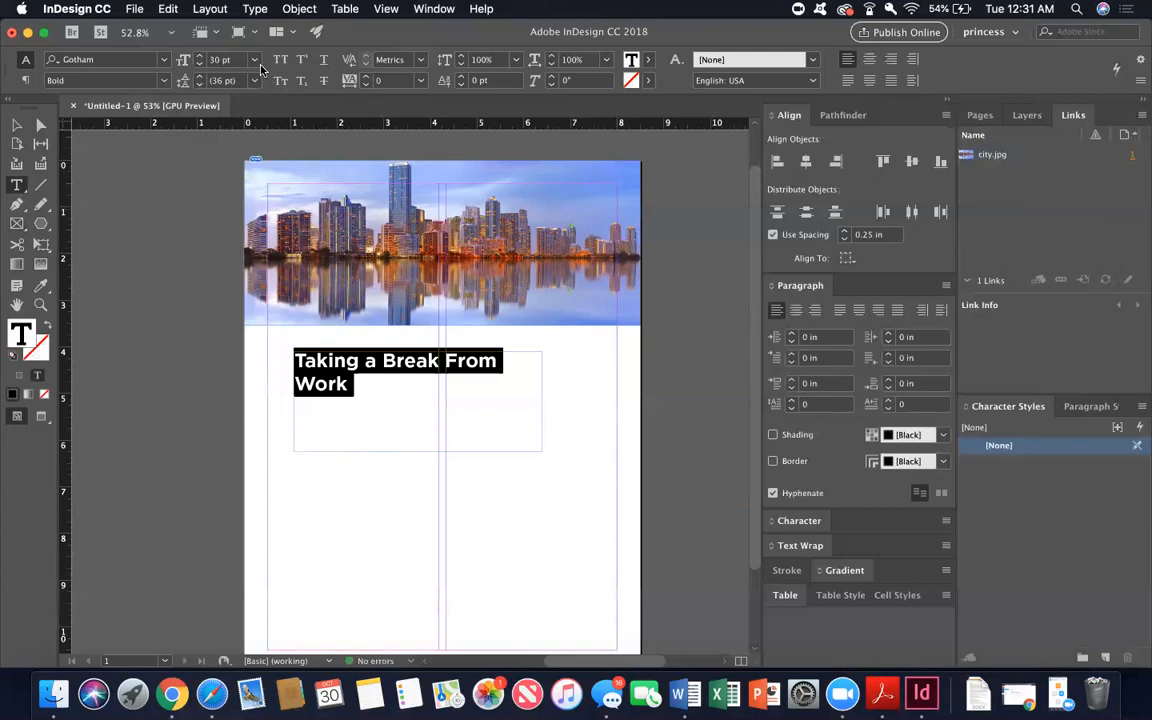
{"action": "left_click", "coordinate": [254, 60]}
{"action": "left_click", "coordinate": [237, 231]}
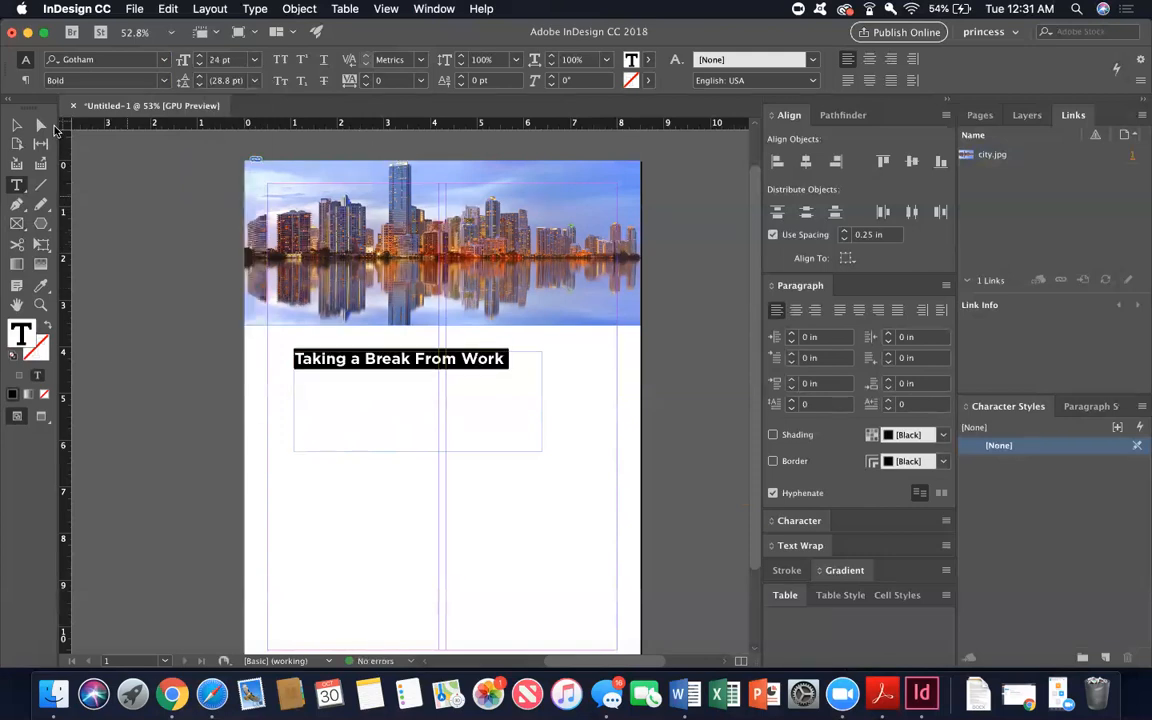
{"action": "left_click", "coordinate": [292, 440]}
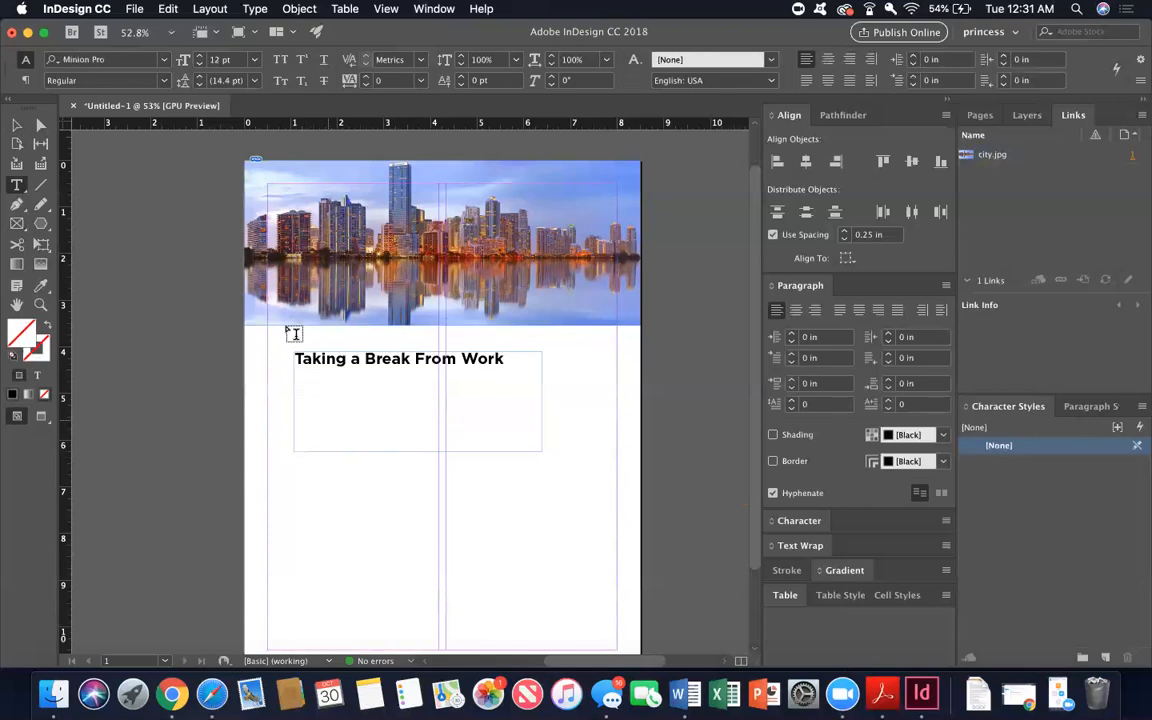
Select the headline text and set its fill to the [Paper] swatch
{"action": "triple_click", "coordinate": [352, 377]}
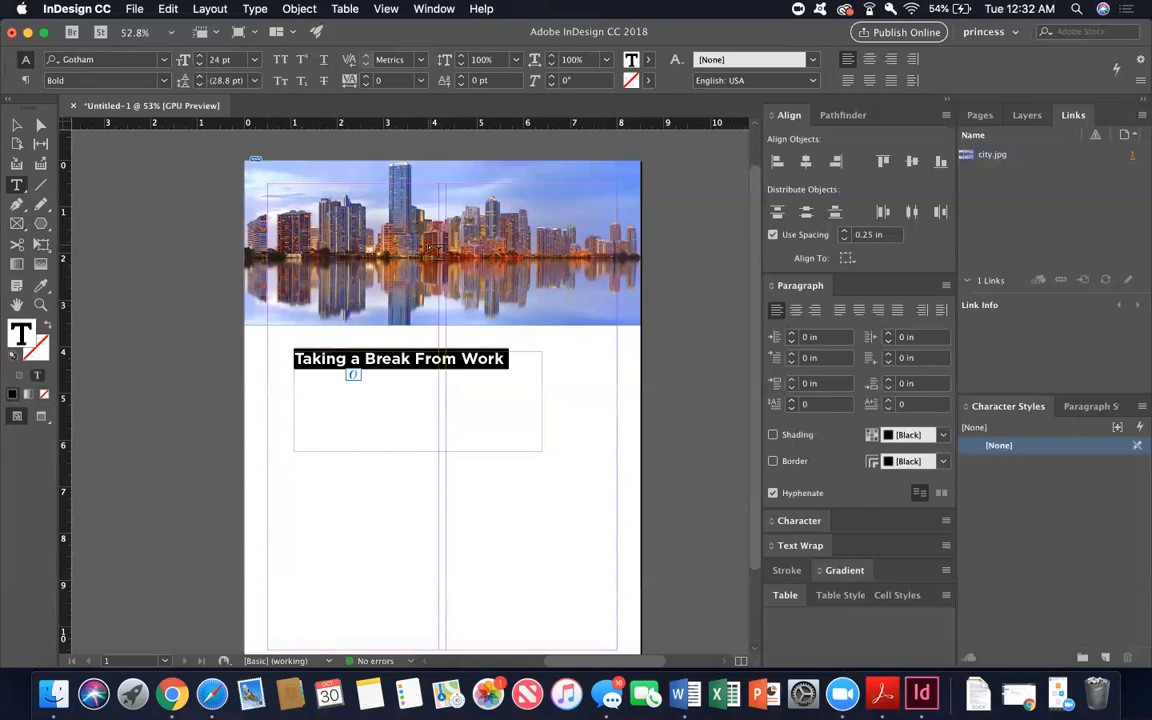
{"action": "left_click", "coordinate": [646, 63]}
{"action": "scroll", "coordinate": [497, 235], "scroll_direction": "down", "scroll_amount": 1}
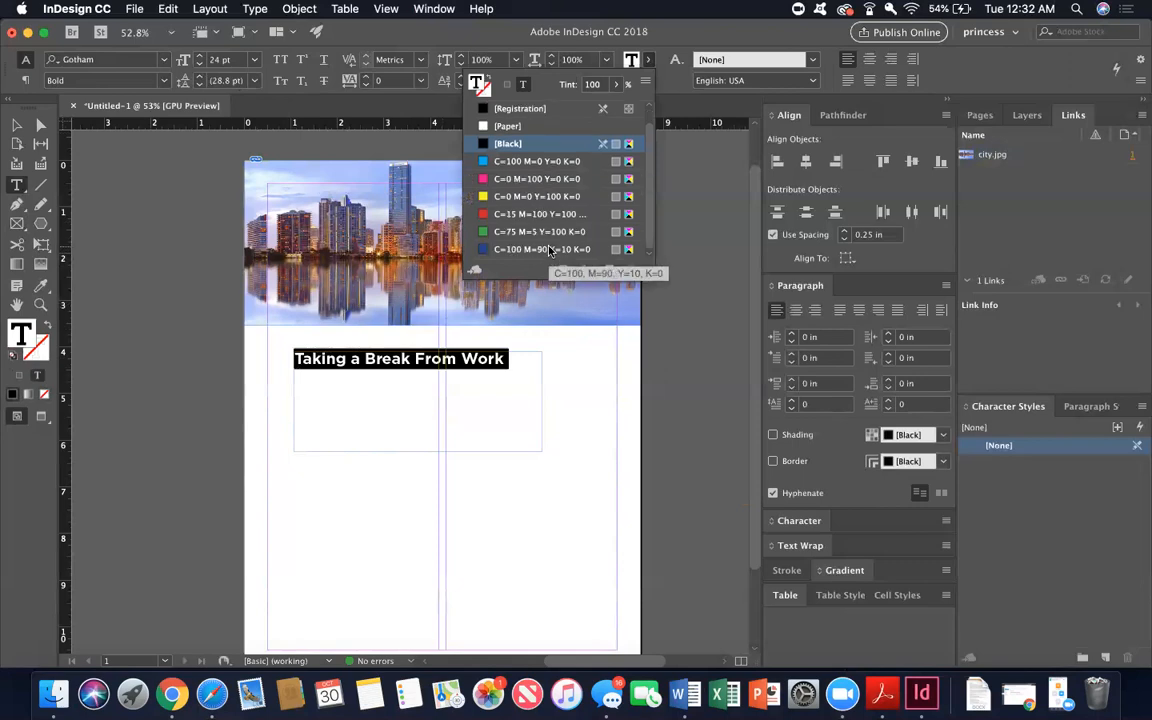
{"action": "scroll", "coordinate": [549, 250], "scroll_direction": "up", "scroll_amount": 1}
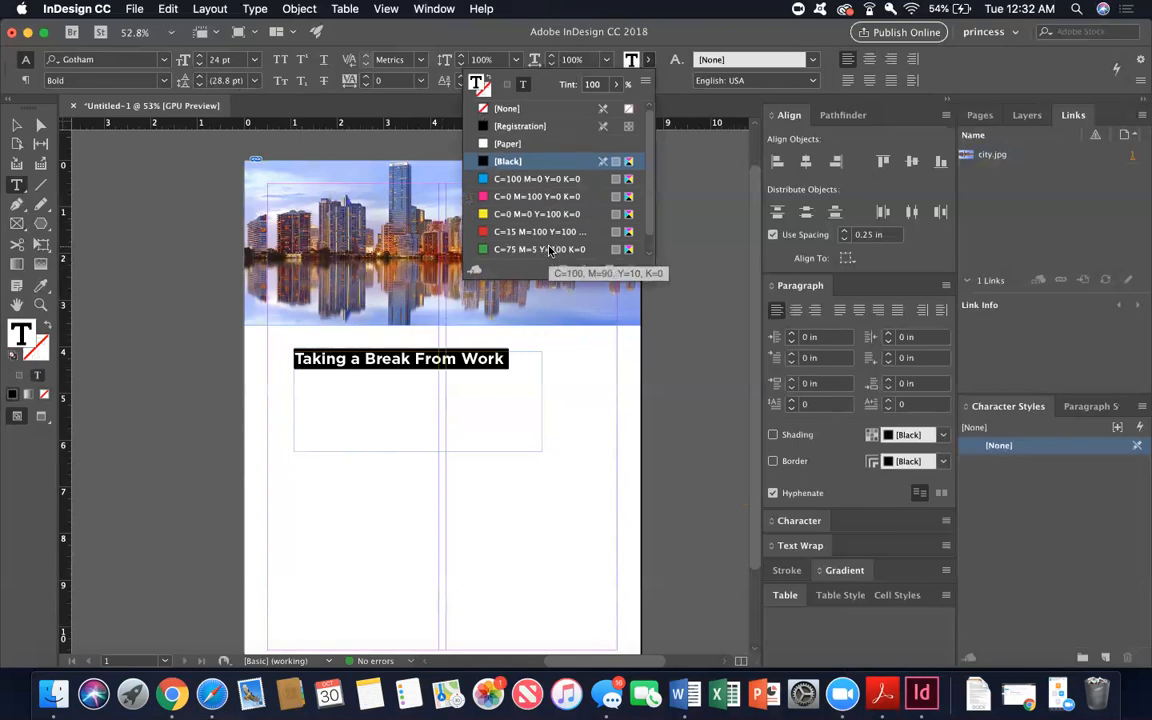
{"action": "left_click", "coordinate": [520, 146]}
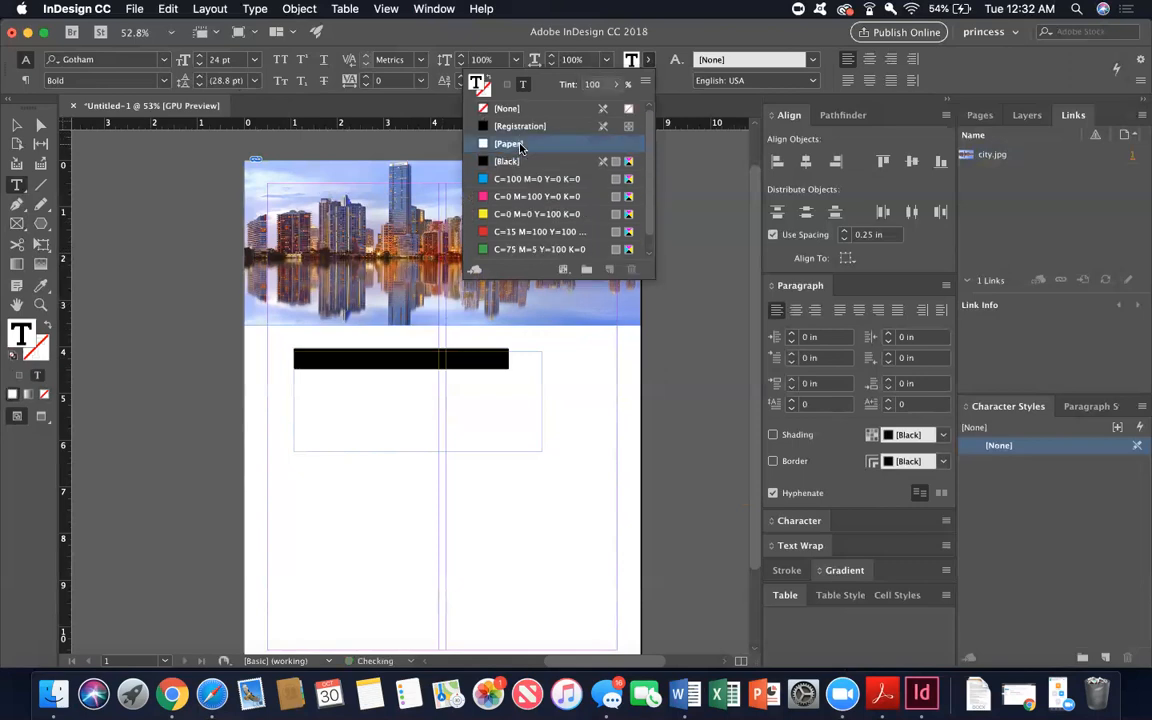
{"action": "left_click", "coordinate": [650, 64]}
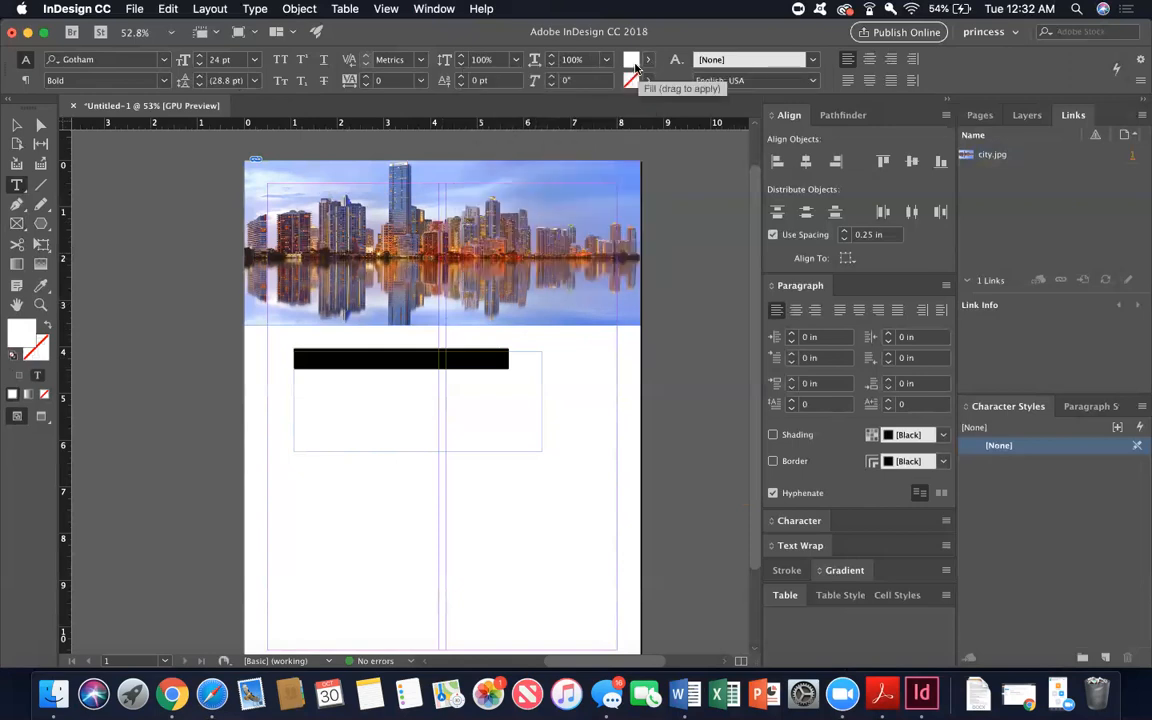
Examine the headline's fill in the Color Picker and accept white, ffffff
{"action": "double_click", "coordinate": [629, 63]}
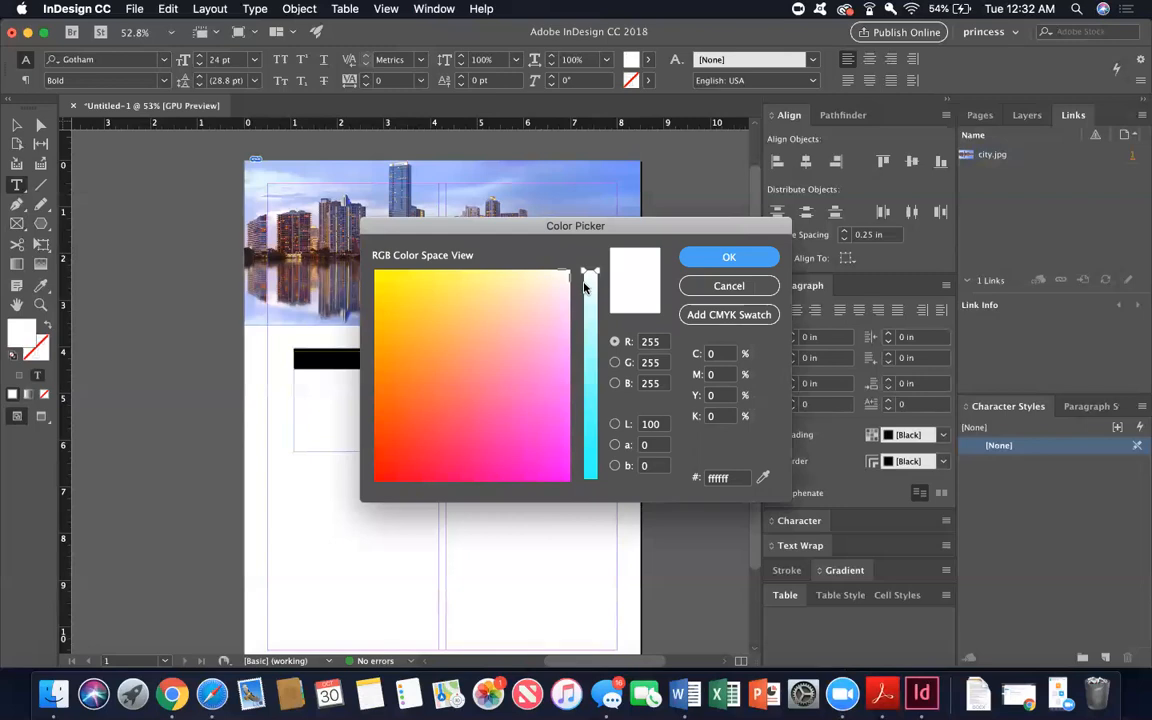
{"action": "mouse_move", "coordinate": [585, 275]}
{"action": "left_mouse_down"}
{"action": "mouse_move", "coordinate": [590, 470]}
{"action": "mouse_move", "coordinate": [595, 257]}
{"action": "left_mouse_up"}
{"action": "left_click", "coordinate": [707, 257]}
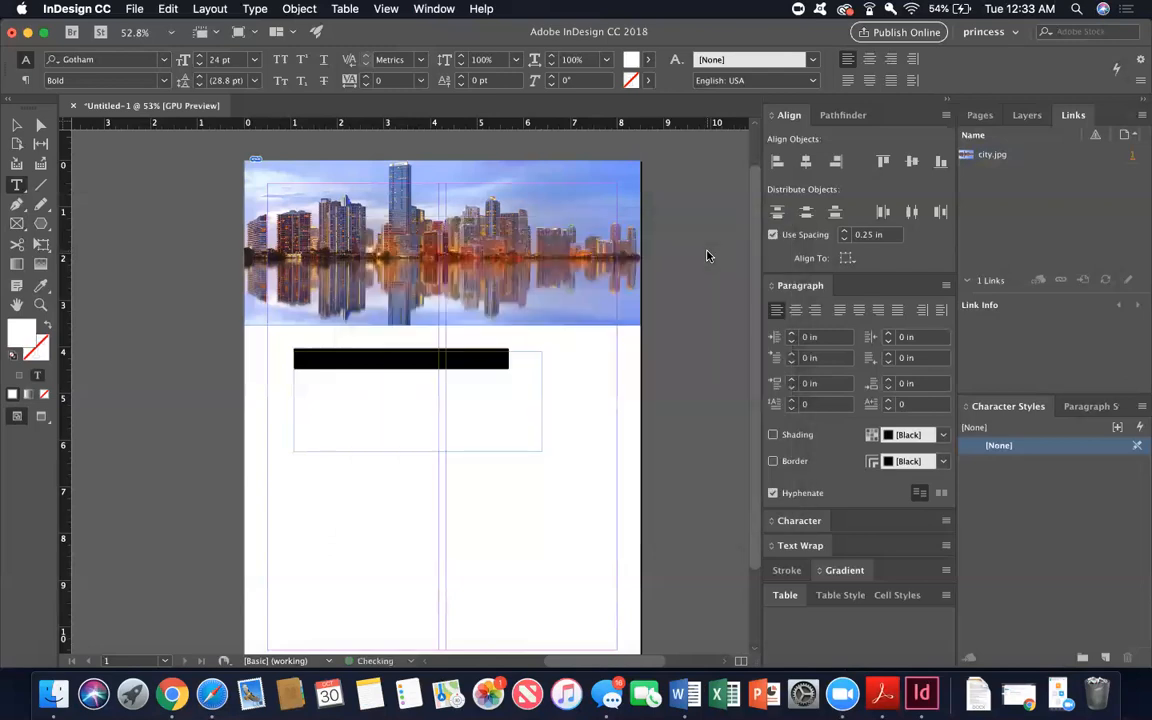
Move the headline over the city photo's lower right part, ending at the page's right margin, and fit its frame to the text
{"action": "left_click", "coordinate": [15, 124]}
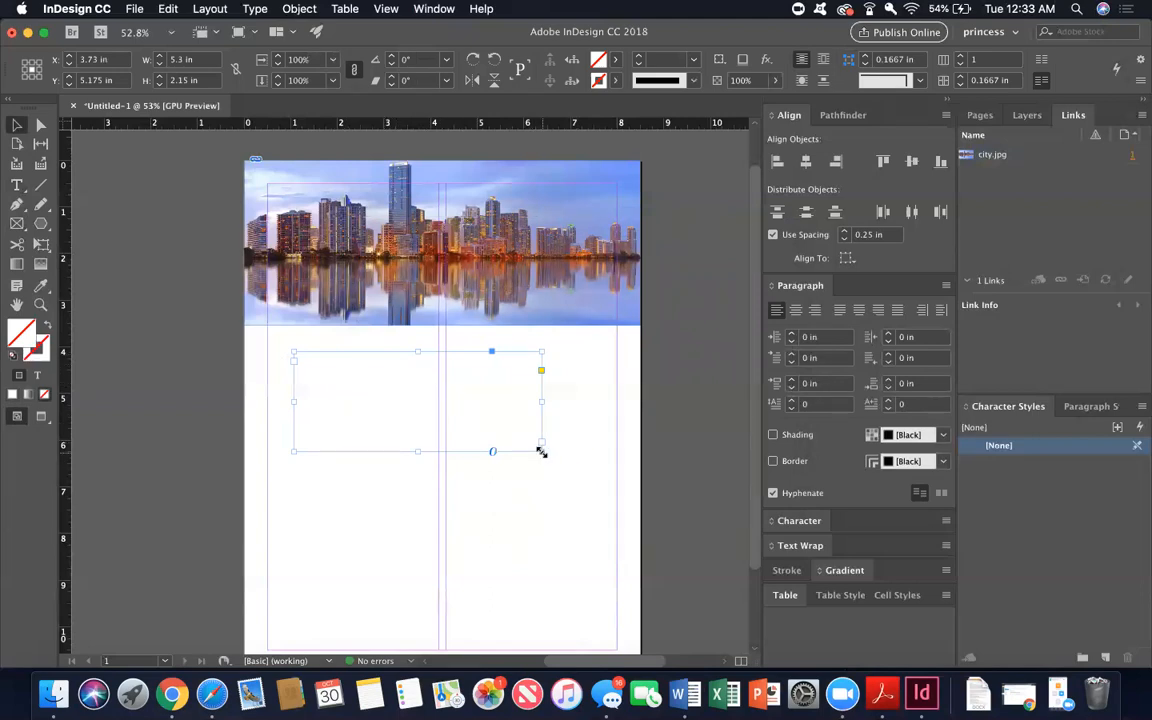
{"action": "left_click_drag", "start_coordinate": [429, 373], "coordinate": [545, 281]}
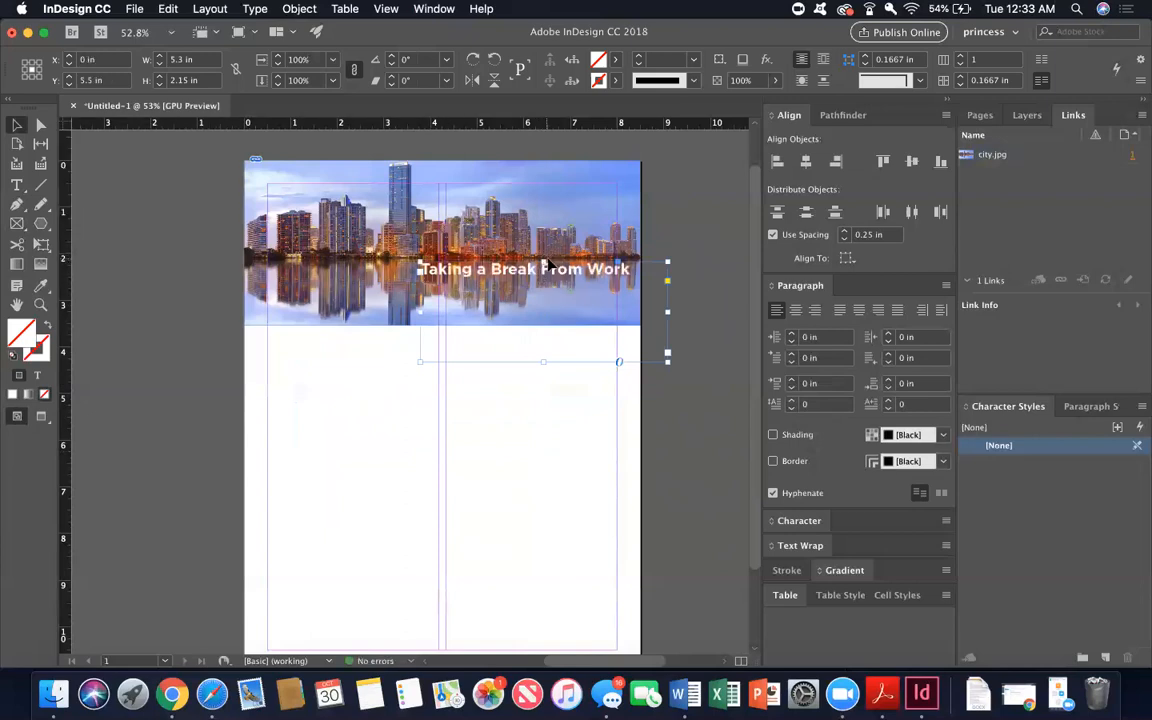
{"action": "left_click_drag", "start_coordinate": [571, 265], "coordinate": [559, 264]}
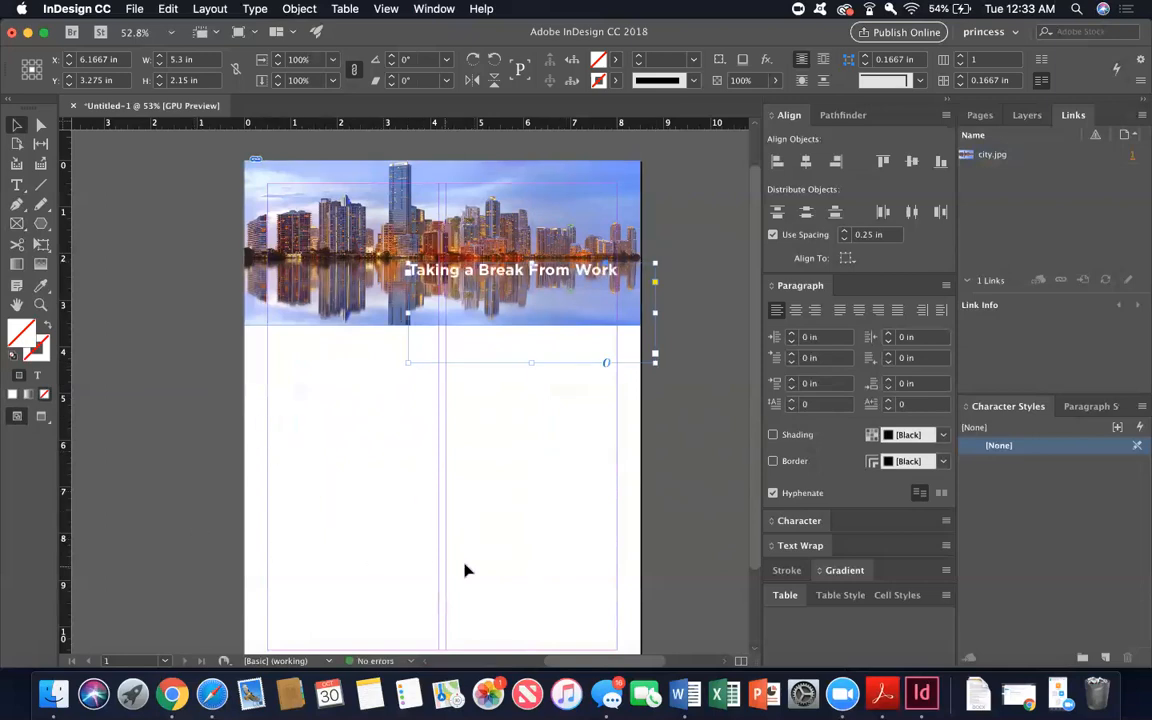
{"action": "scroll", "coordinate": [464, 570], "scroll_direction": "down", "scroll_amount": 1}
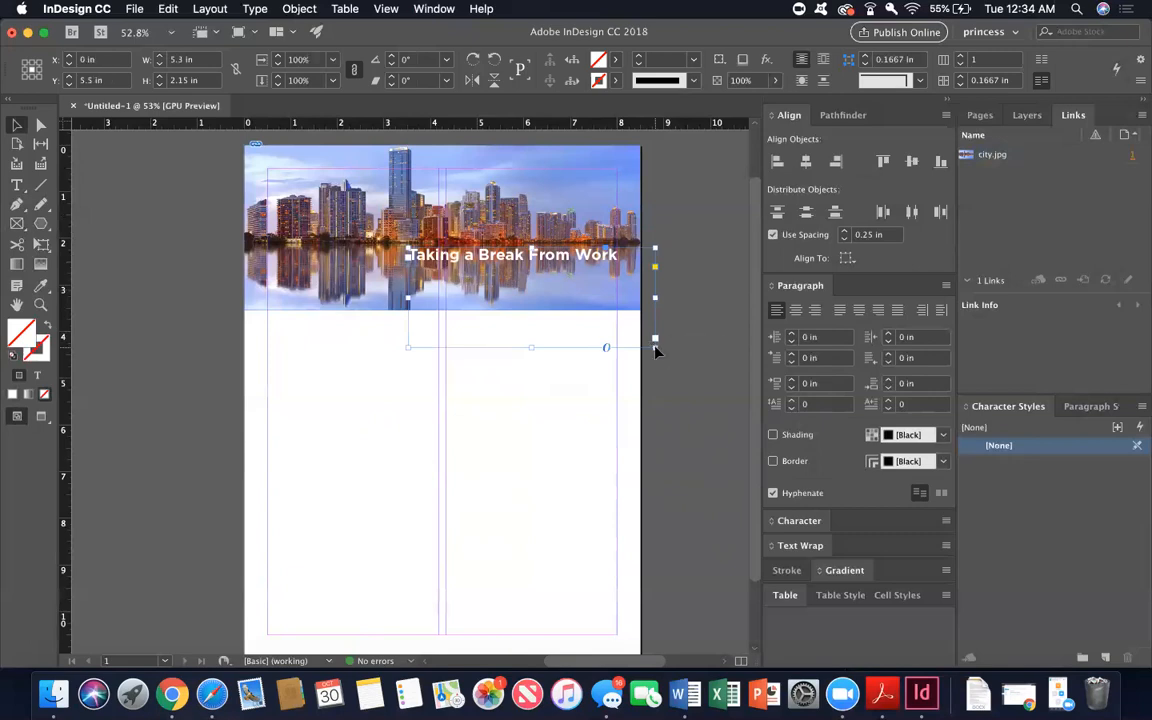
{"action": "double_click", "coordinate": [655, 345]}
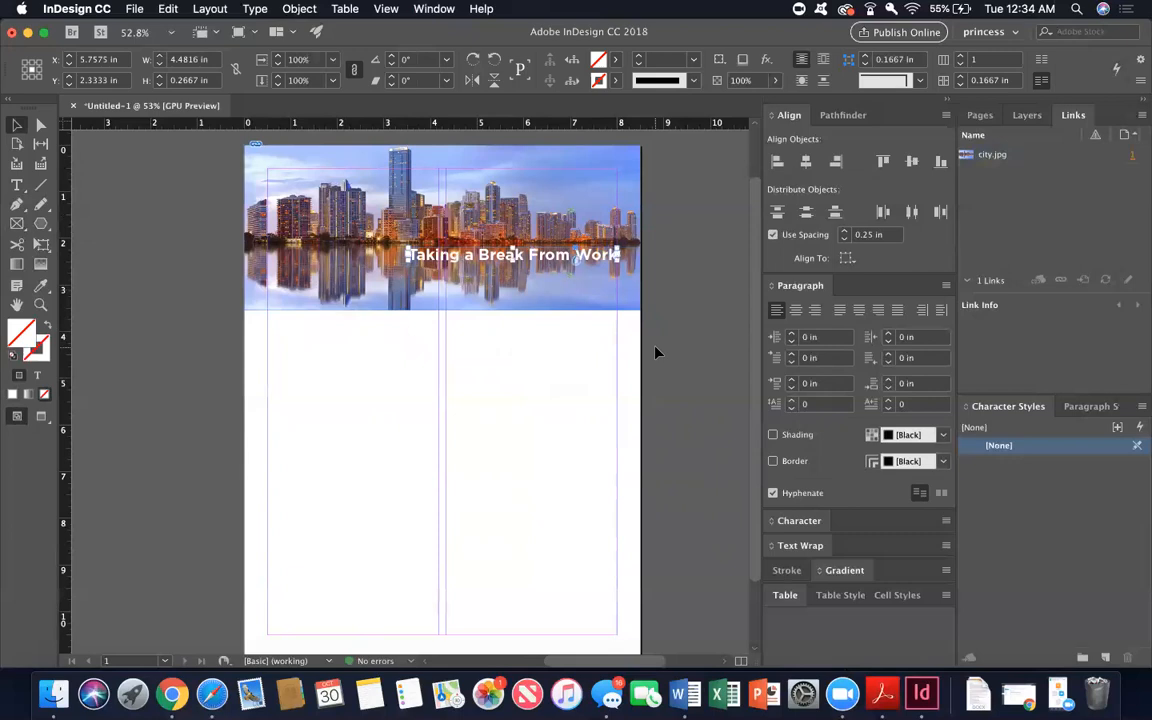
Draw a text frame about 4.29 by 0.8 in below the photo and enter "By:" followed by the author's full name
{"action": "left_click", "coordinate": [659, 371]}
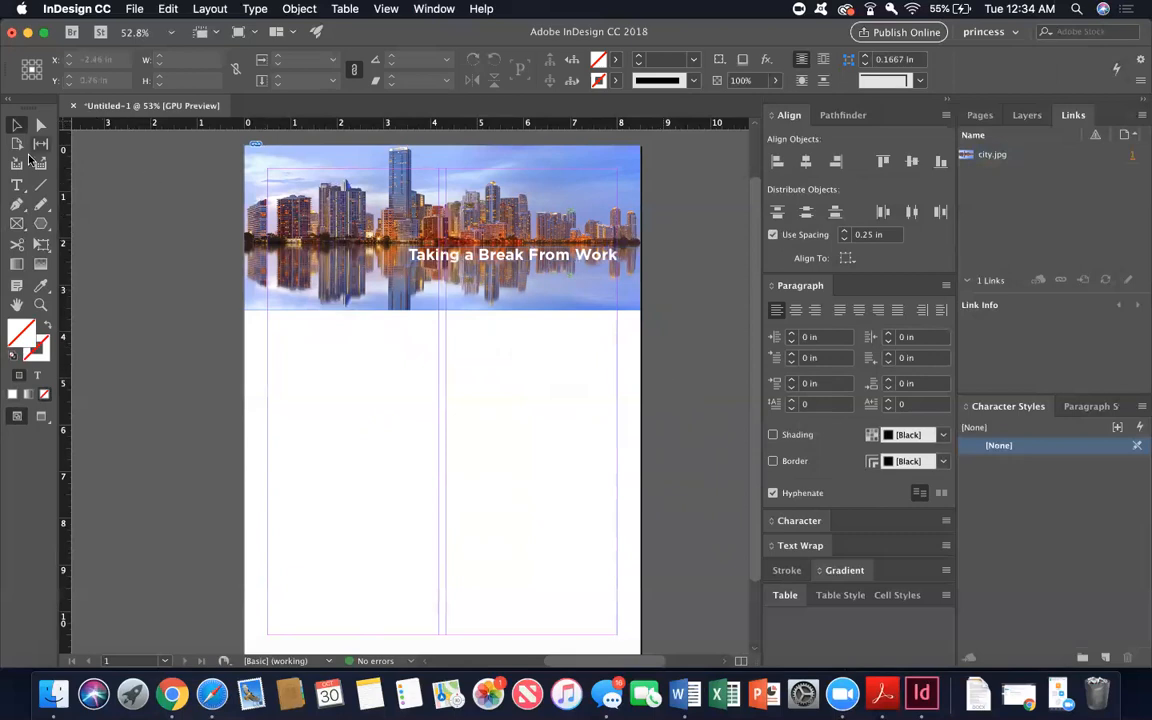
{"action": "left_click", "coordinate": [17, 185]}
{"action": "left_click_drag", "start_coordinate": [469, 398], "coordinate": [551, 408]}
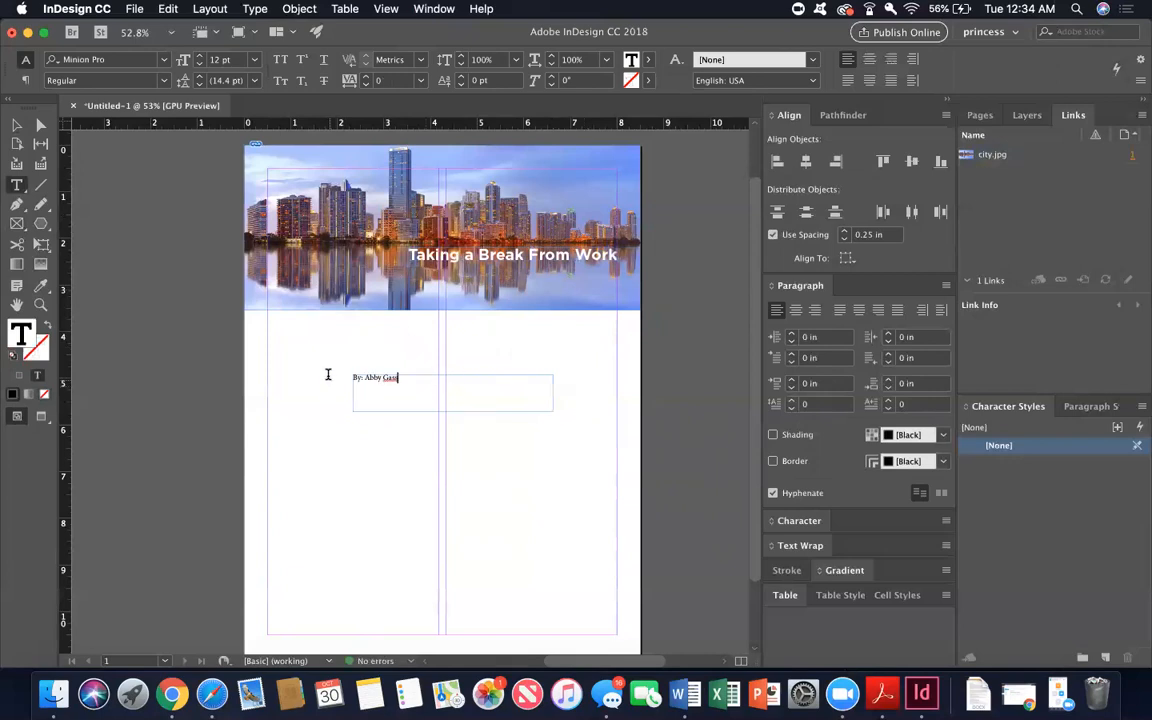
Set the whole byline in Gotham Medium at 18 pt
{"action": "key", "text": "super+a"}
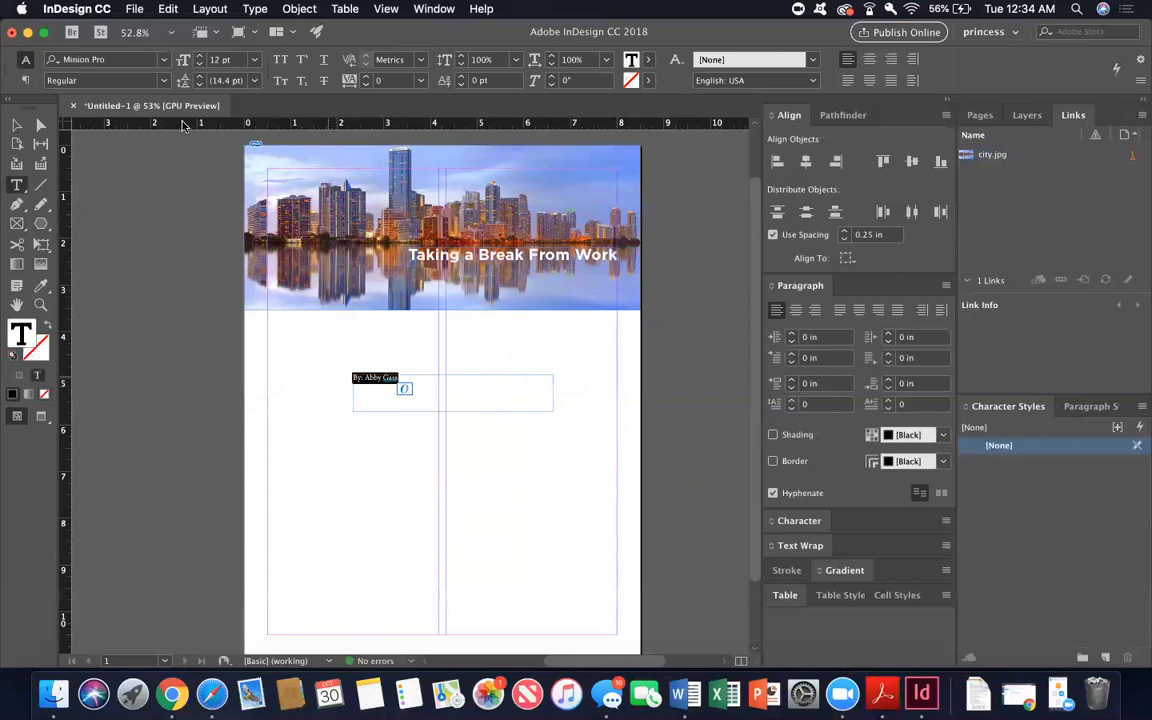
{"action": "left_click", "coordinate": [152, 59]}
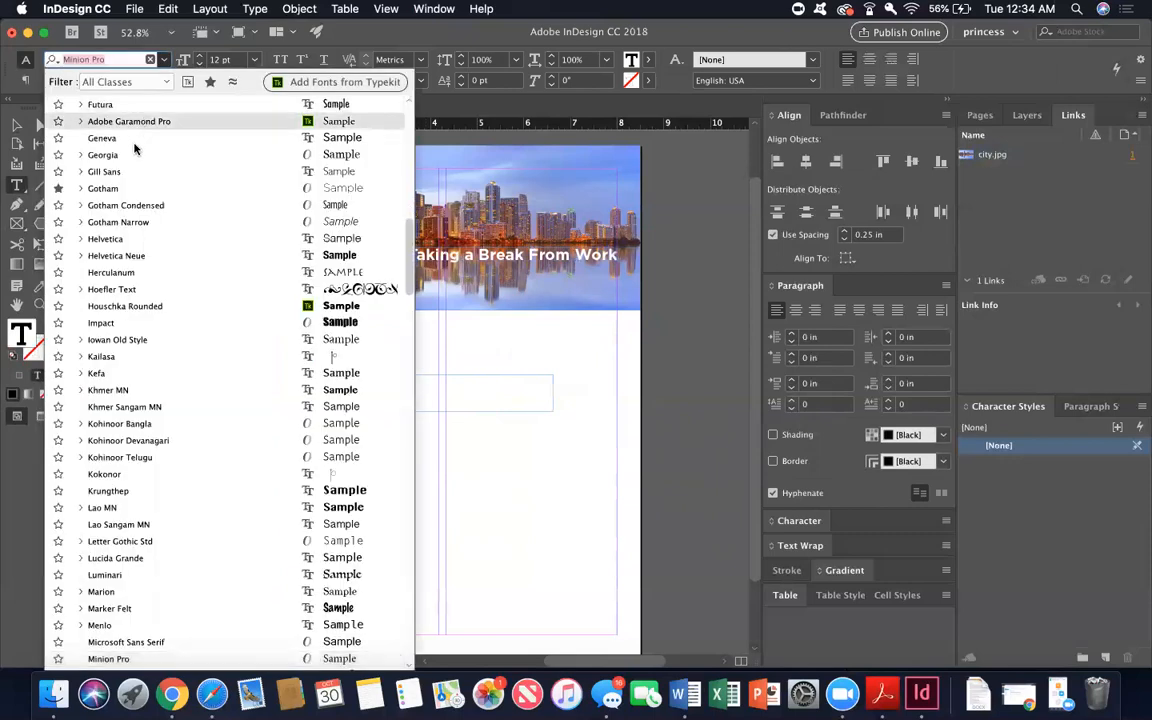
{"action": "scroll", "coordinate": [140, 115], "scroll_direction": "up", "scroll_amount": 10}
{"action": "left_click", "coordinate": [125, 98]}
{"action": "left_click", "coordinate": [161, 79]}
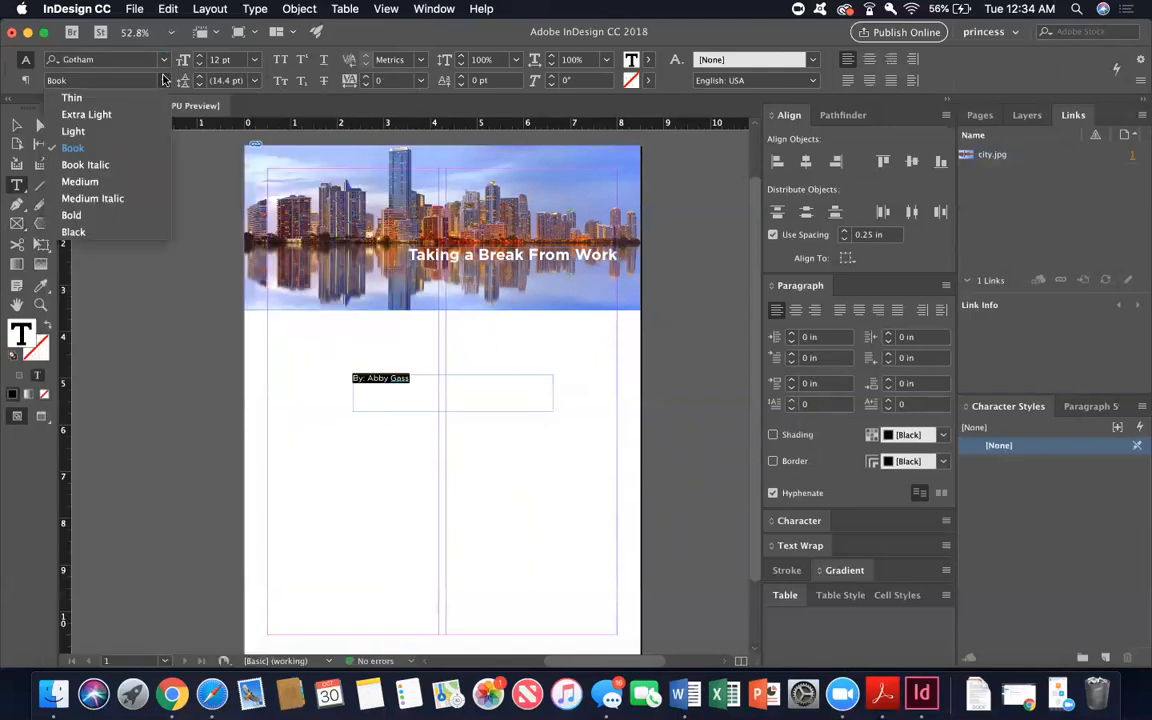
{"action": "left_click", "coordinate": [93, 181]}
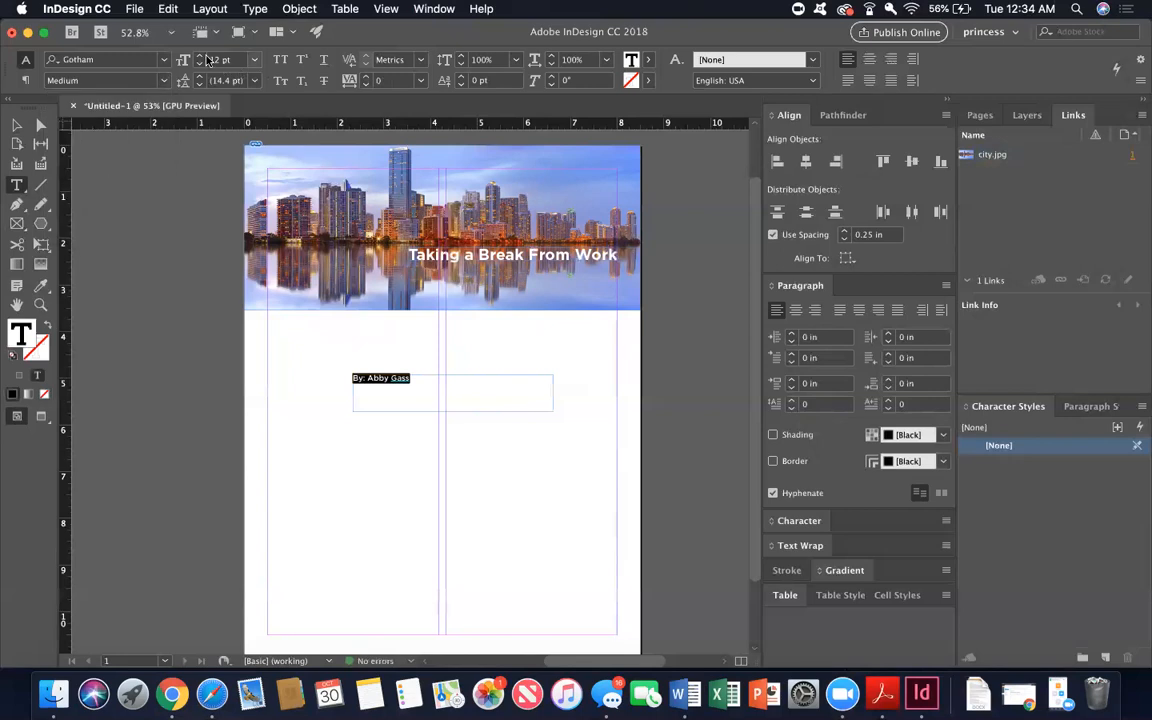
{"action": "left_click", "coordinate": [254, 60]}
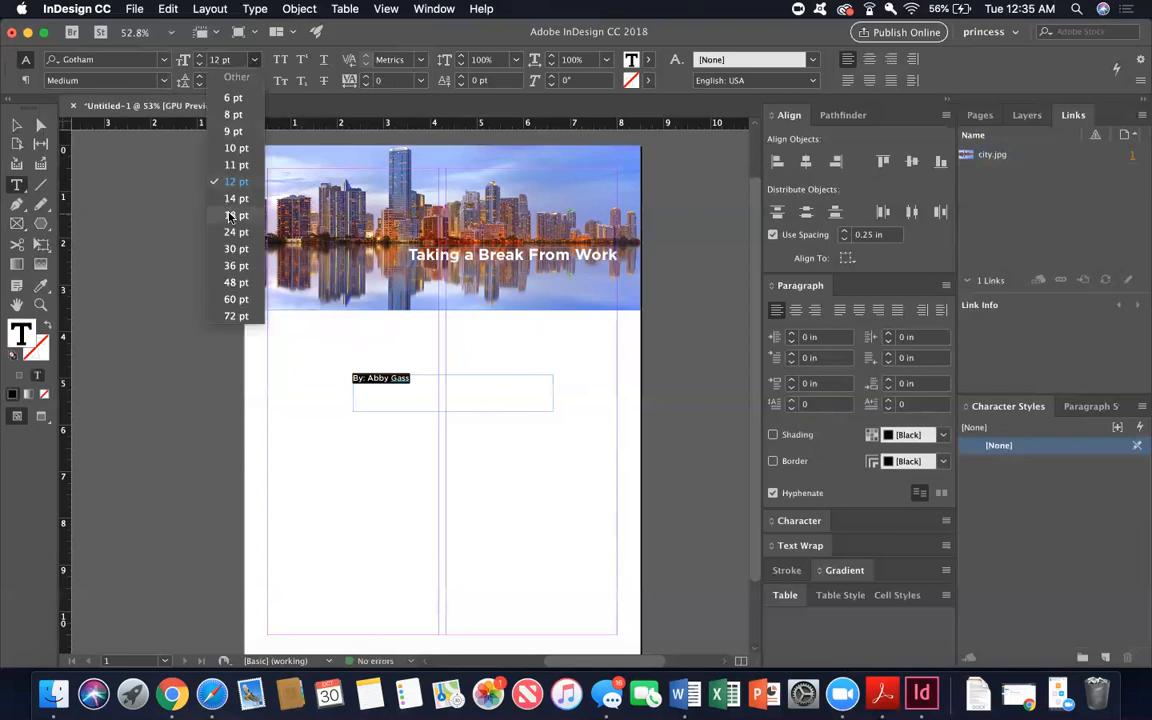
{"action": "left_click", "coordinate": [234, 215]}
{"action": "left_click", "coordinate": [16, 125]}
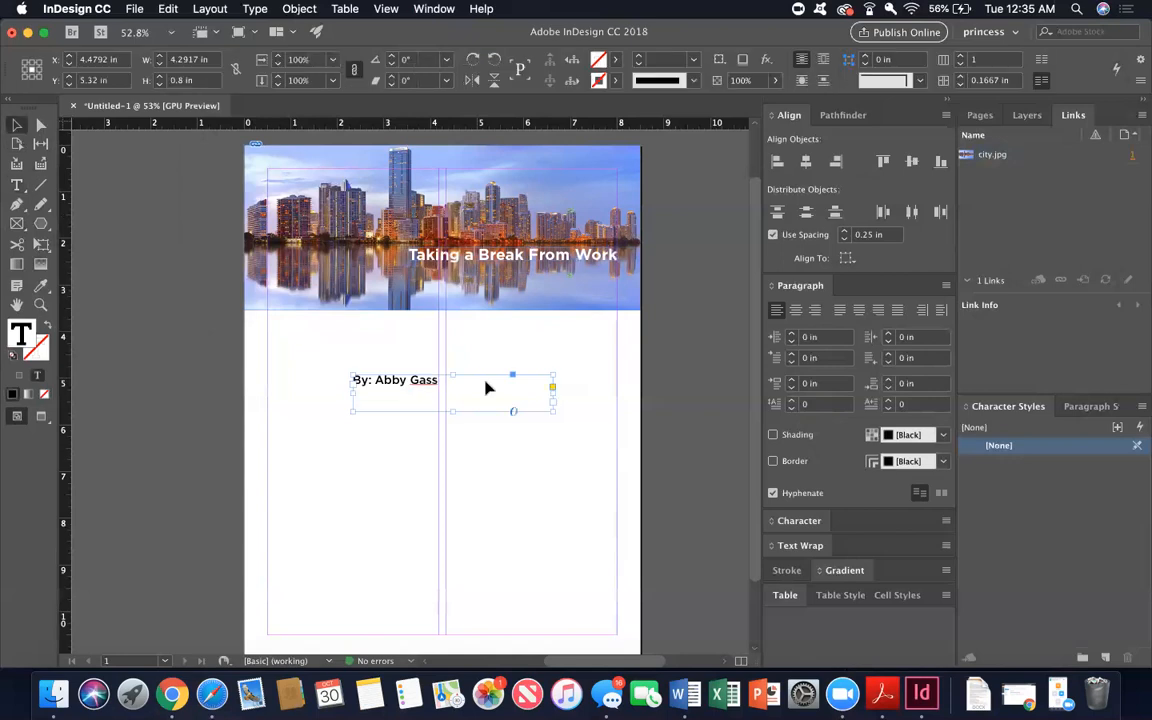
Select the byline text and set its fill to the [Paper] swatch
{"action": "key", "text": "t"}
{"action": "triple_click", "coordinate": [509, 391]}
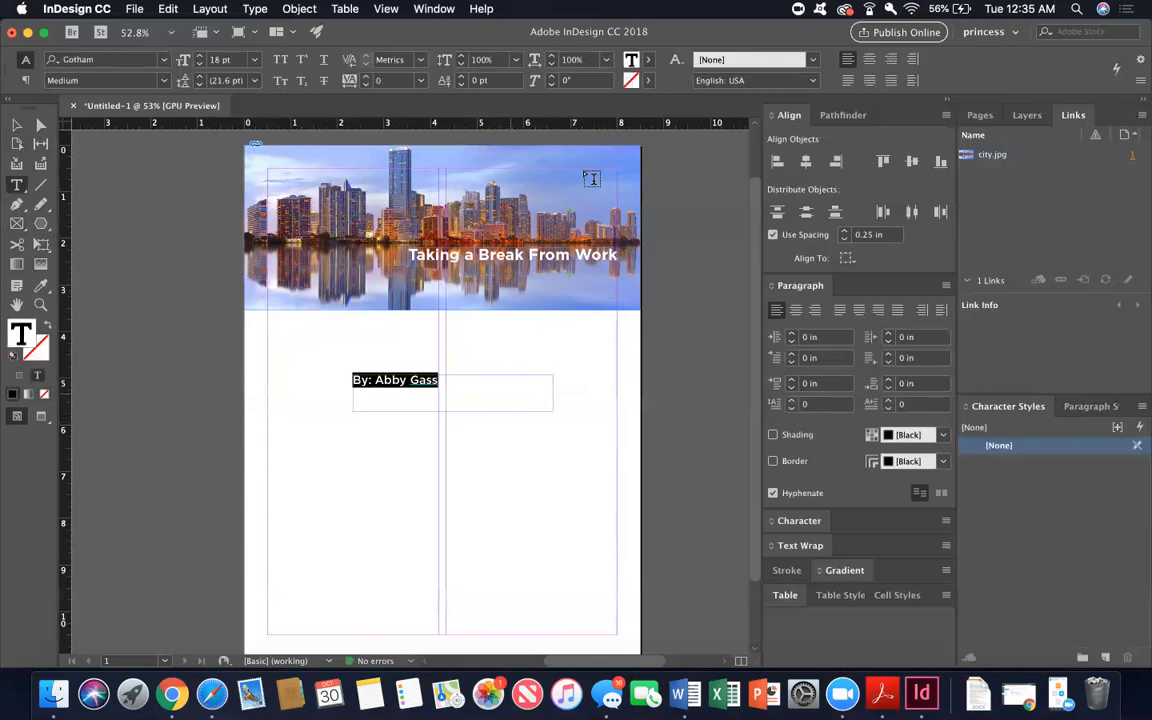
{"action": "left_click", "coordinate": [647, 59]}
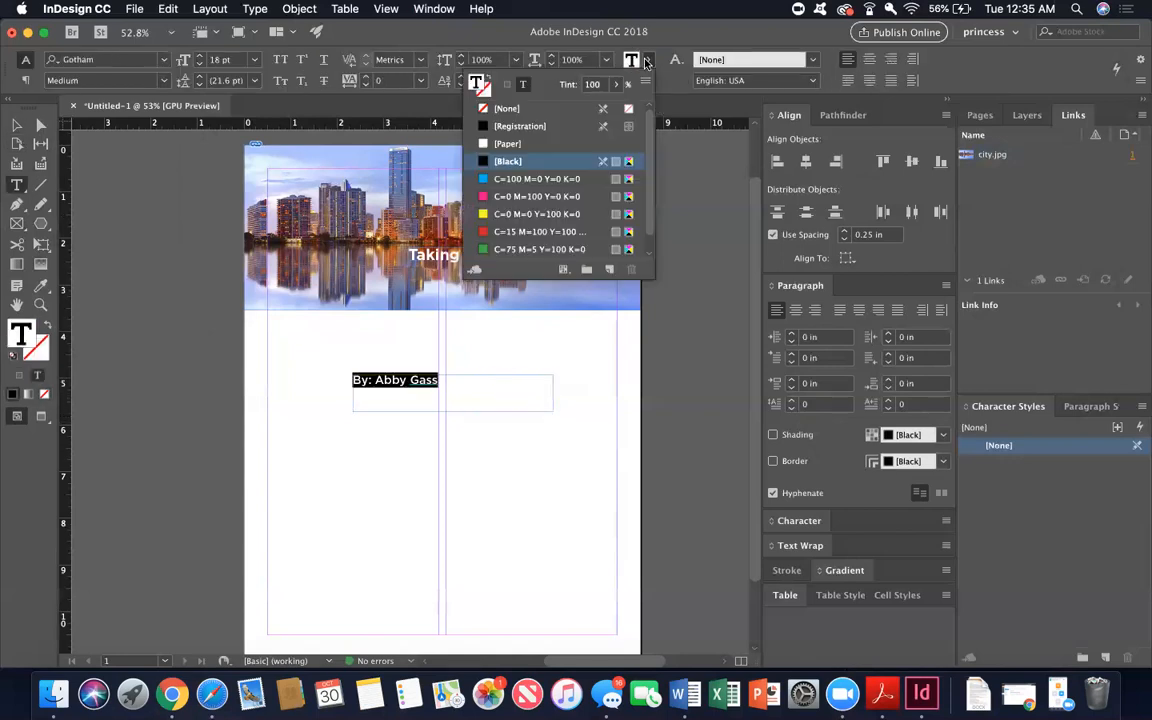
{"action": "left_click", "coordinate": [540, 143]}
{"action": "left_click", "coordinate": [353, 390]}
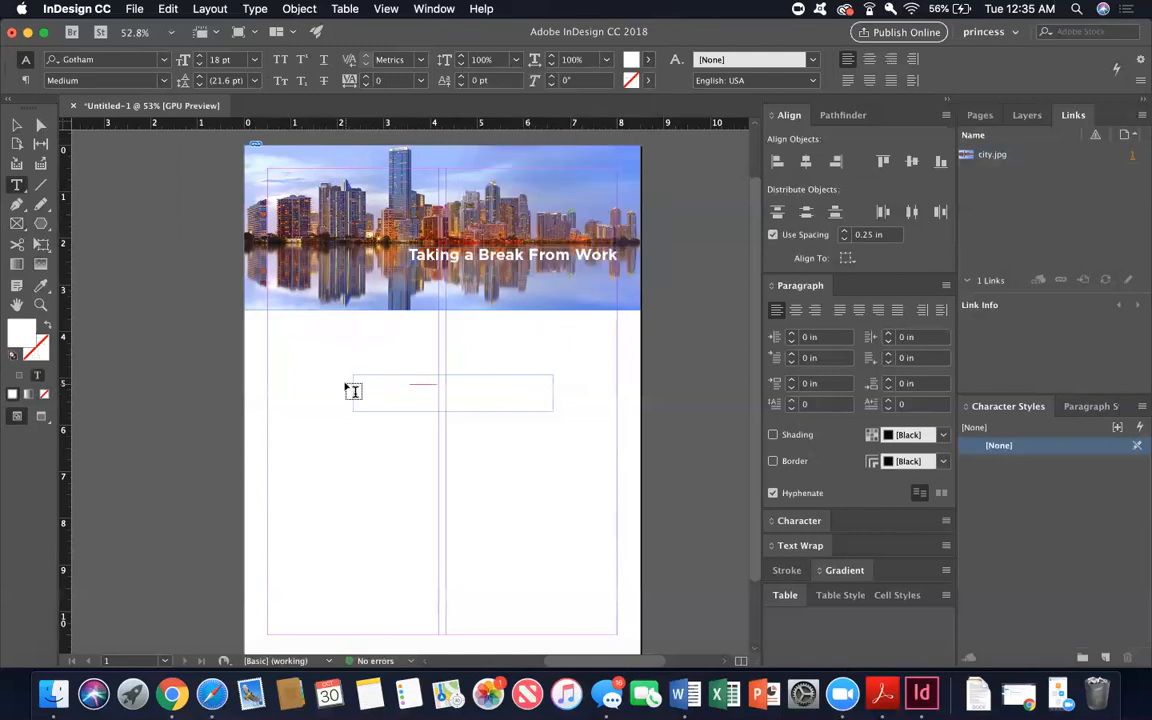
{"action": "key", "text": "Escape"}
Fit the byline's frame to its text and move it directly under the headline, left-aligned with it, then deselect it
{"action": "left_click", "coordinate": [549, 408]}
{"action": "double_click", "coordinate": [549, 408]}
{"action": "left_click_drag", "start_coordinate": [429, 383], "coordinate": [491, 277]}
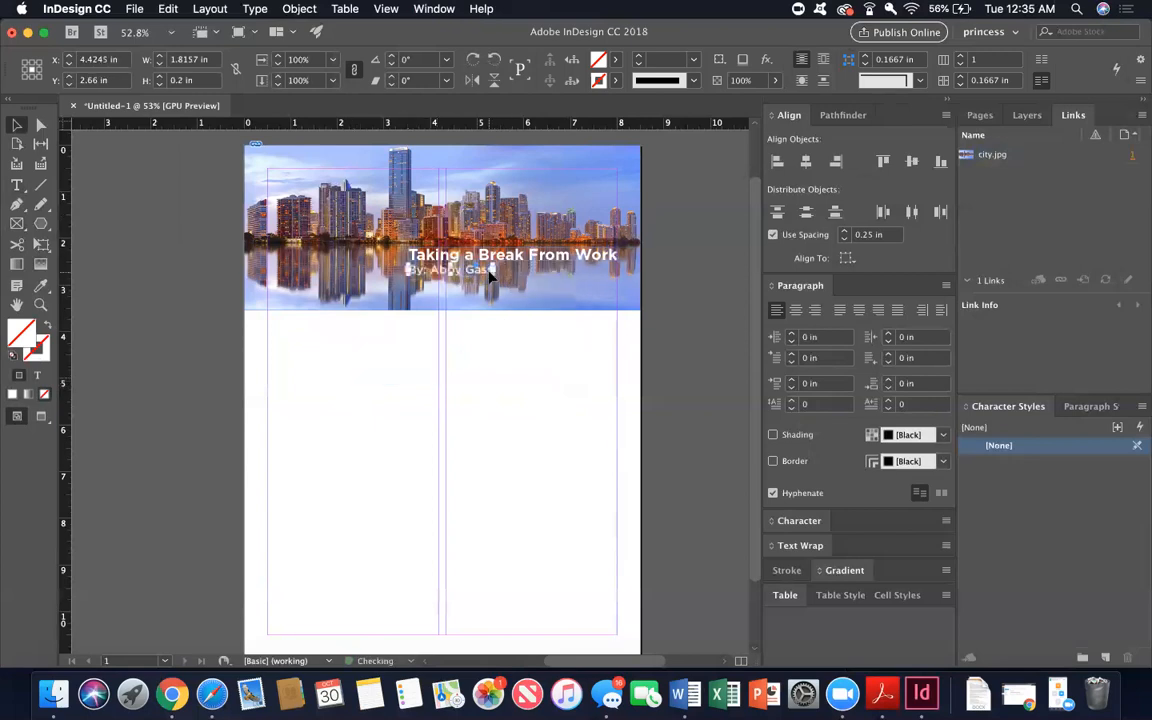
{"action": "left_click", "coordinate": [491, 352]}
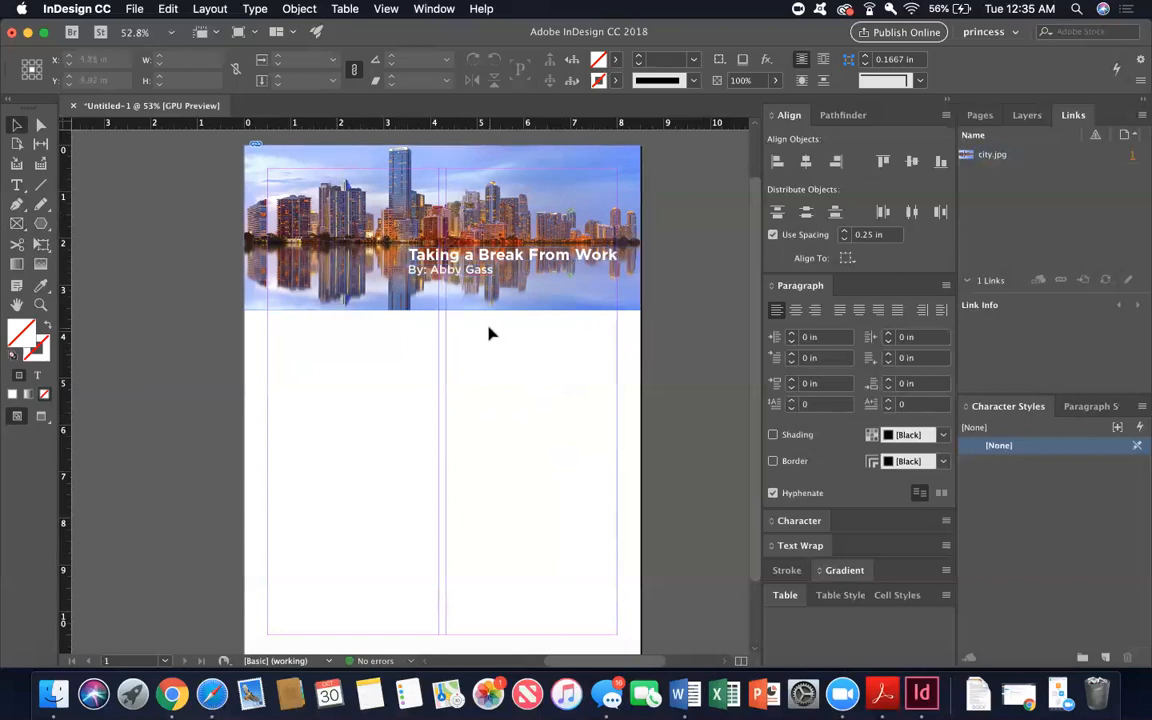
Draw a rectangle about 5.78 by 0.84 in around the headline and byline, extending past the page's right edge
{"action": "left_click", "coordinate": [40, 223]}
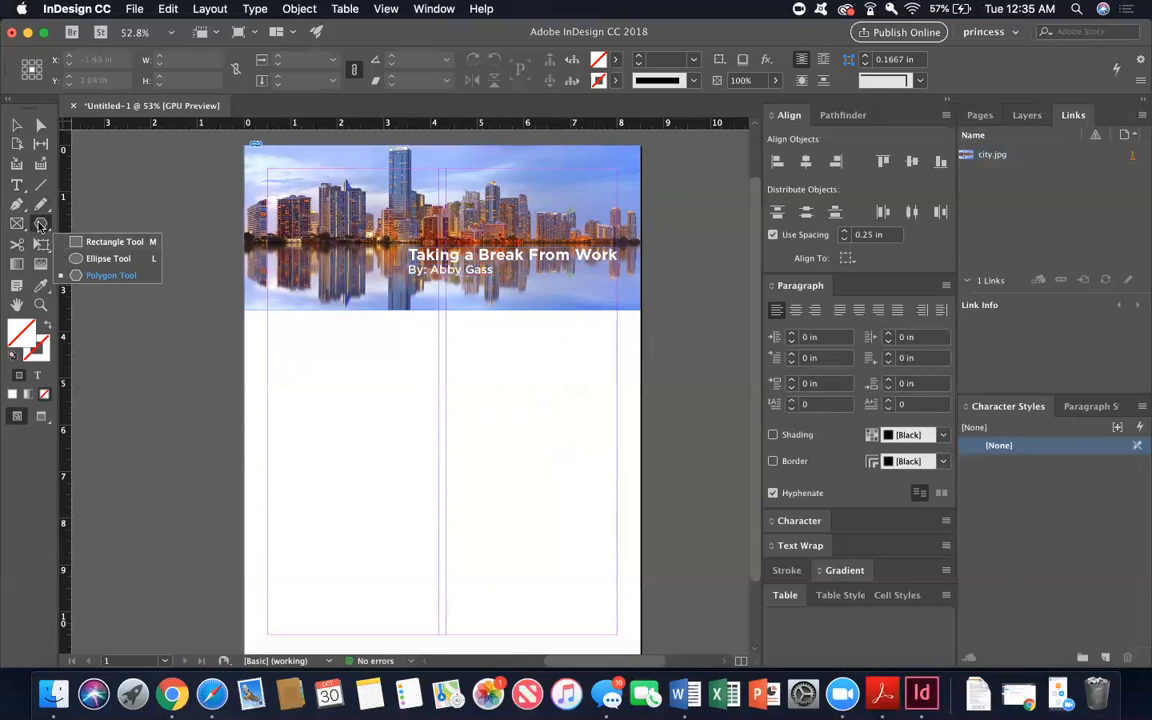
{"action": "left_click", "coordinate": [40, 222]}
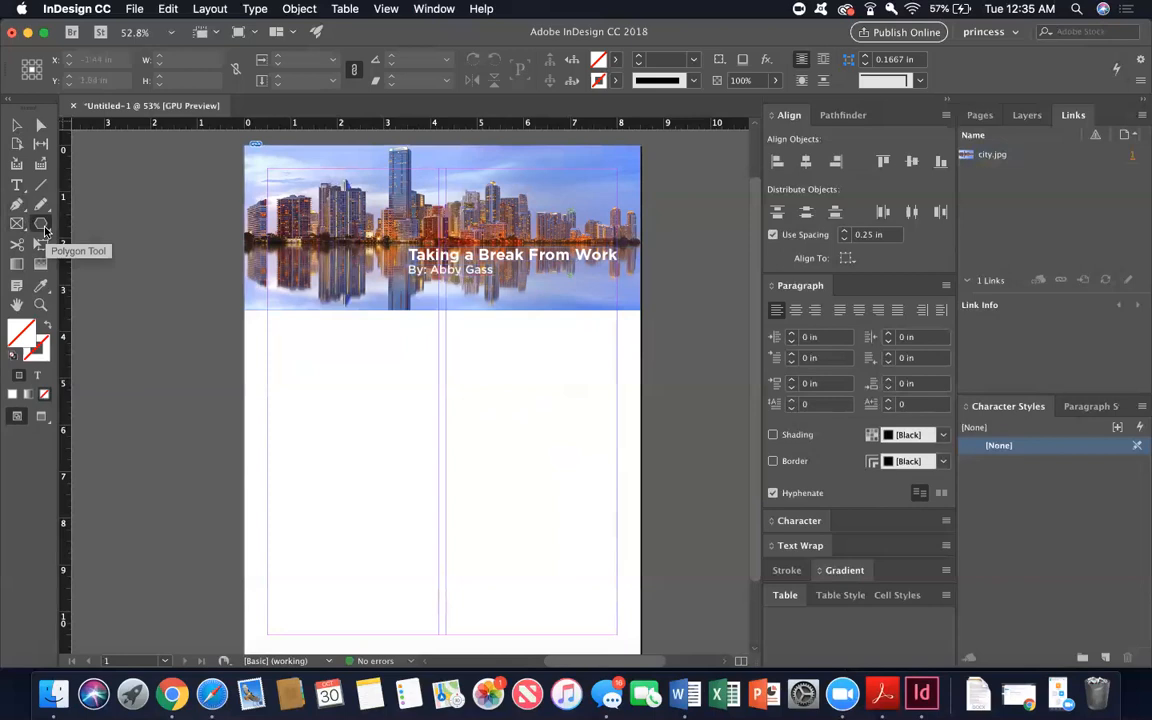
{"action": "left_click", "coordinate": [44, 230]}
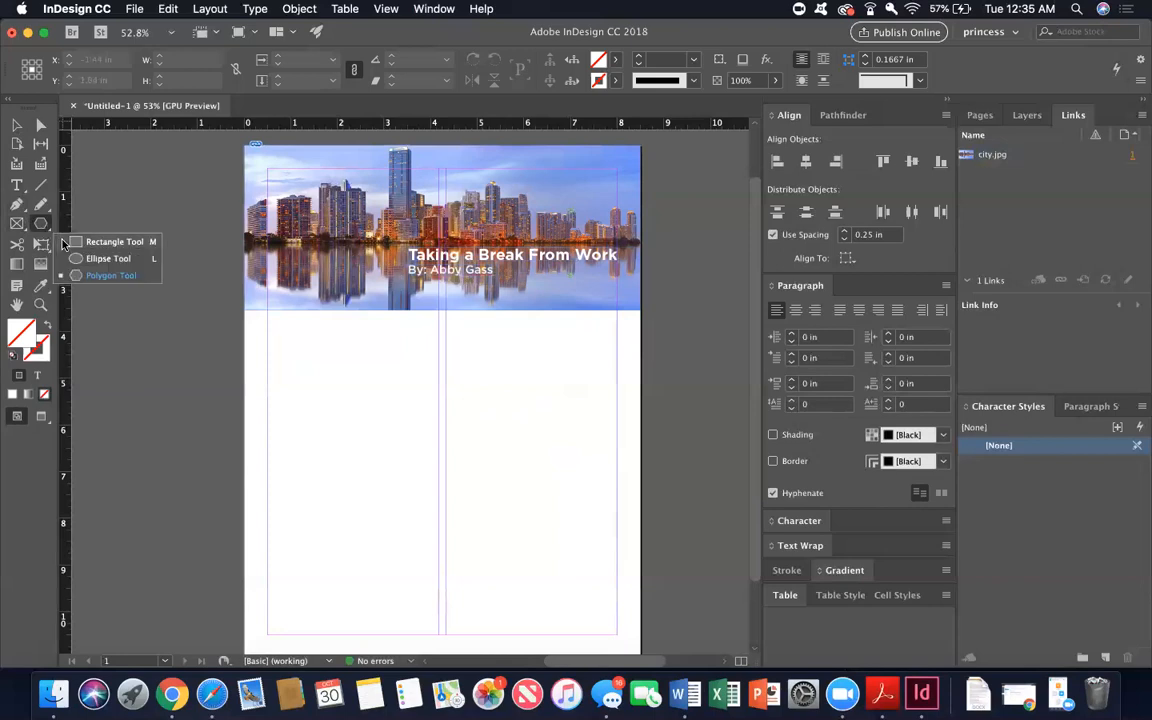
{"action": "left_click", "coordinate": [110, 241]}
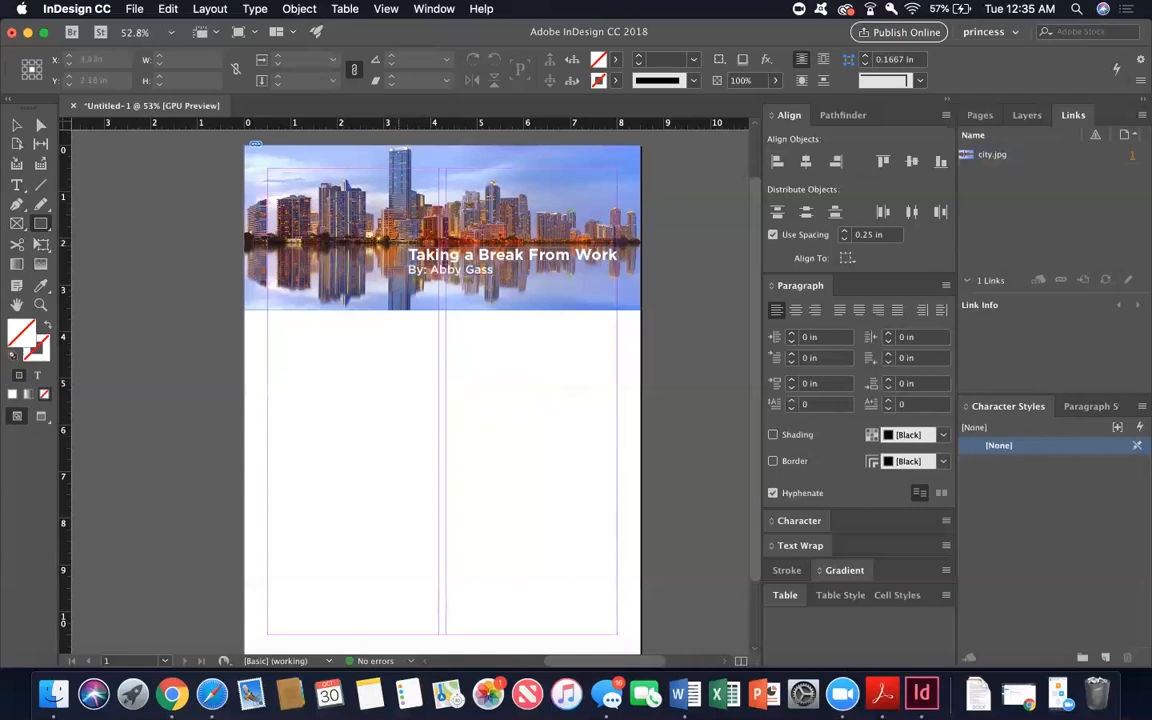
{"action": "left_click_drag", "start_coordinate": [405, 247], "coordinate": [667, 281]}
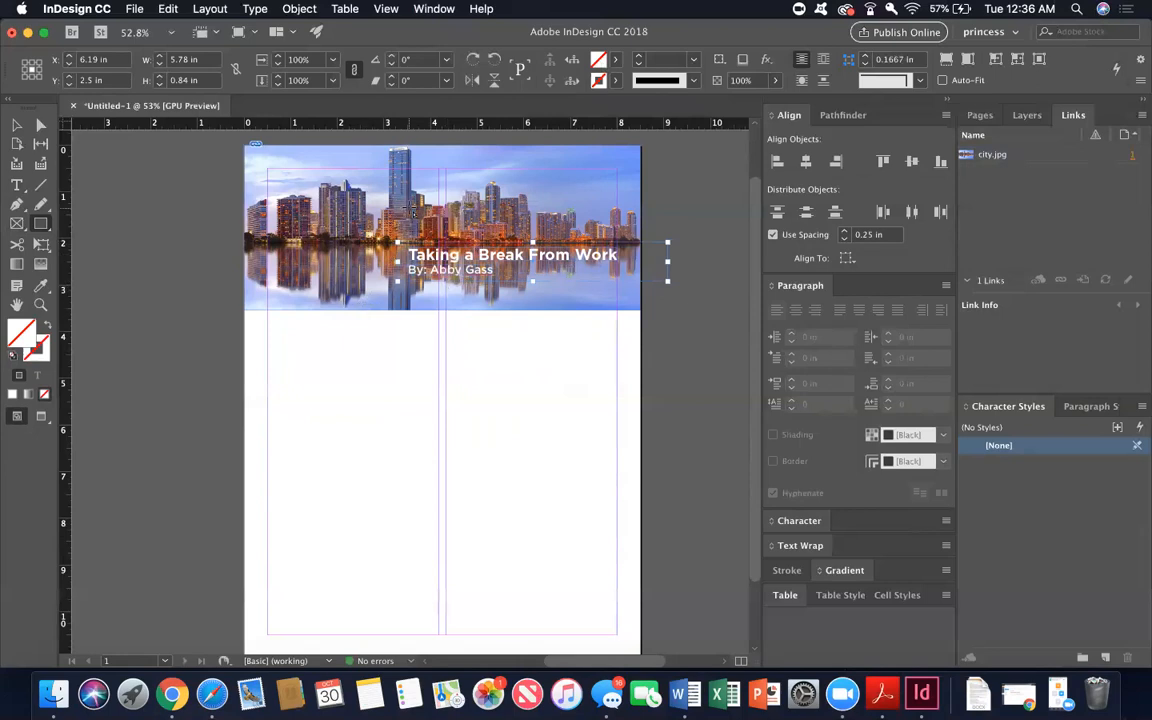
Sample a color theme from the city photo with the Color Theme tool and pick its orange swatch
{"action": "scroll", "coordinate": [418, 200], "scroll_direction": "up", "scroll_amount": 5}
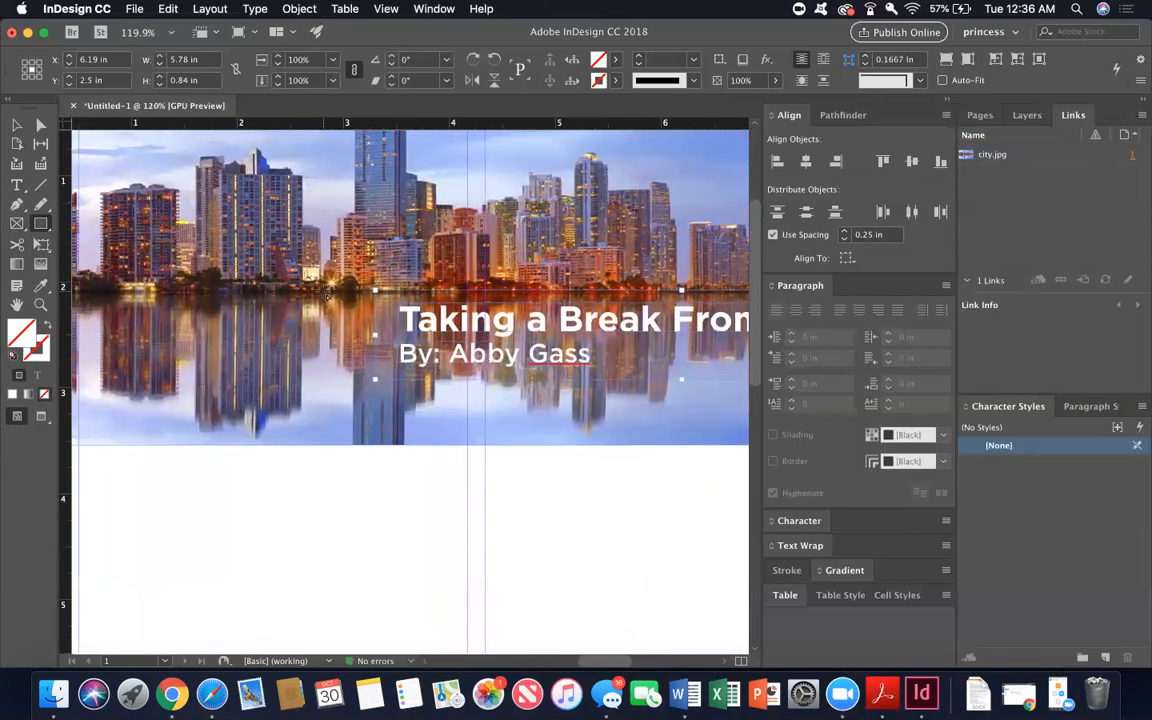
{"action": "left_click", "coordinate": [41, 288]}
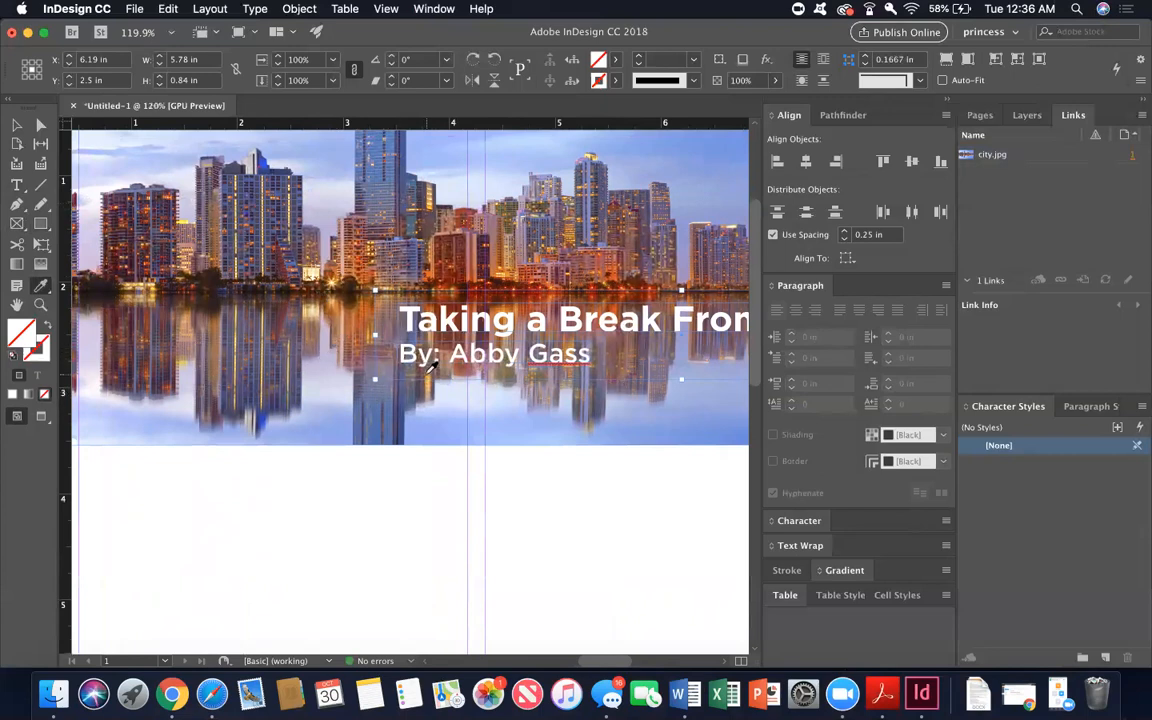
{"action": "scroll", "coordinate": [430, 367], "scroll_direction": "down", "scroll_amount": 3}
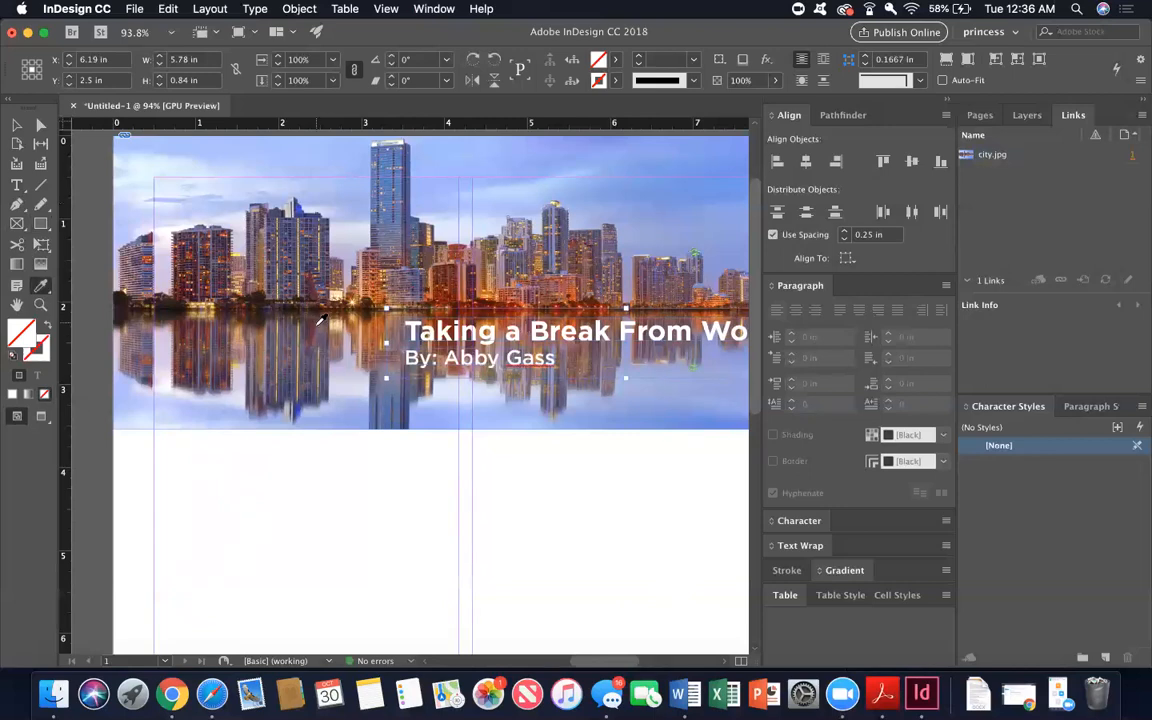
{"action": "scroll", "coordinate": [288, 339], "scroll_direction": "right", "scroll_amount": 5}
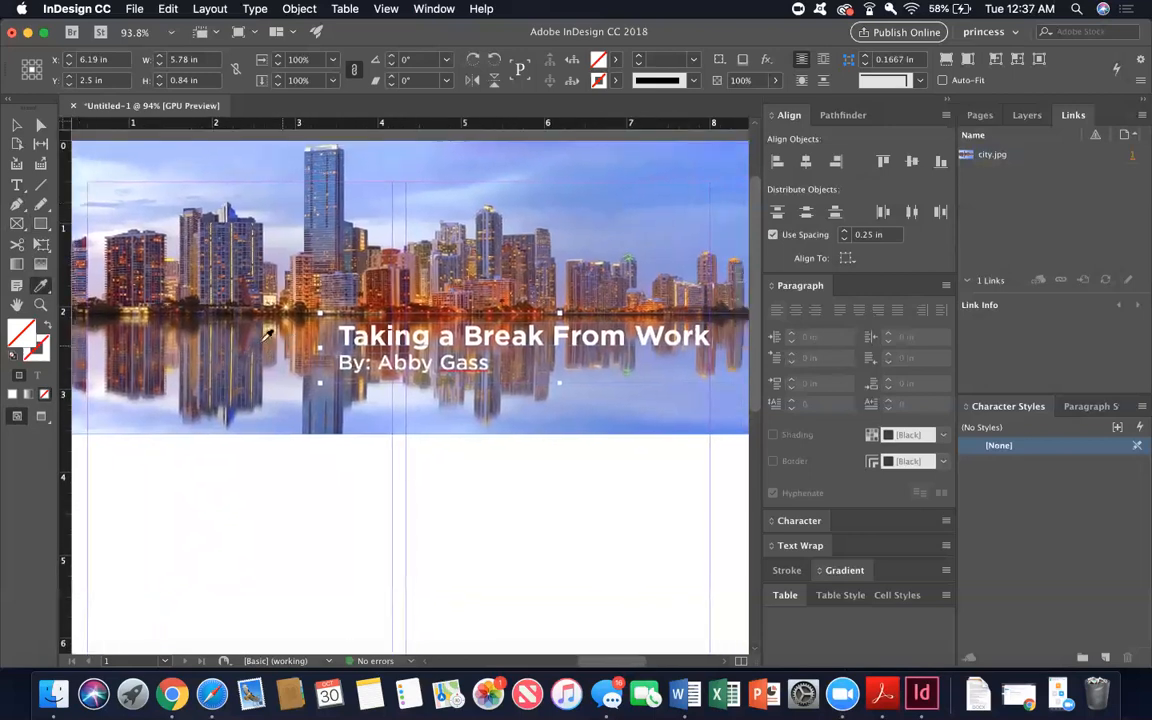
{"action": "left_click", "coordinate": [41, 287]}
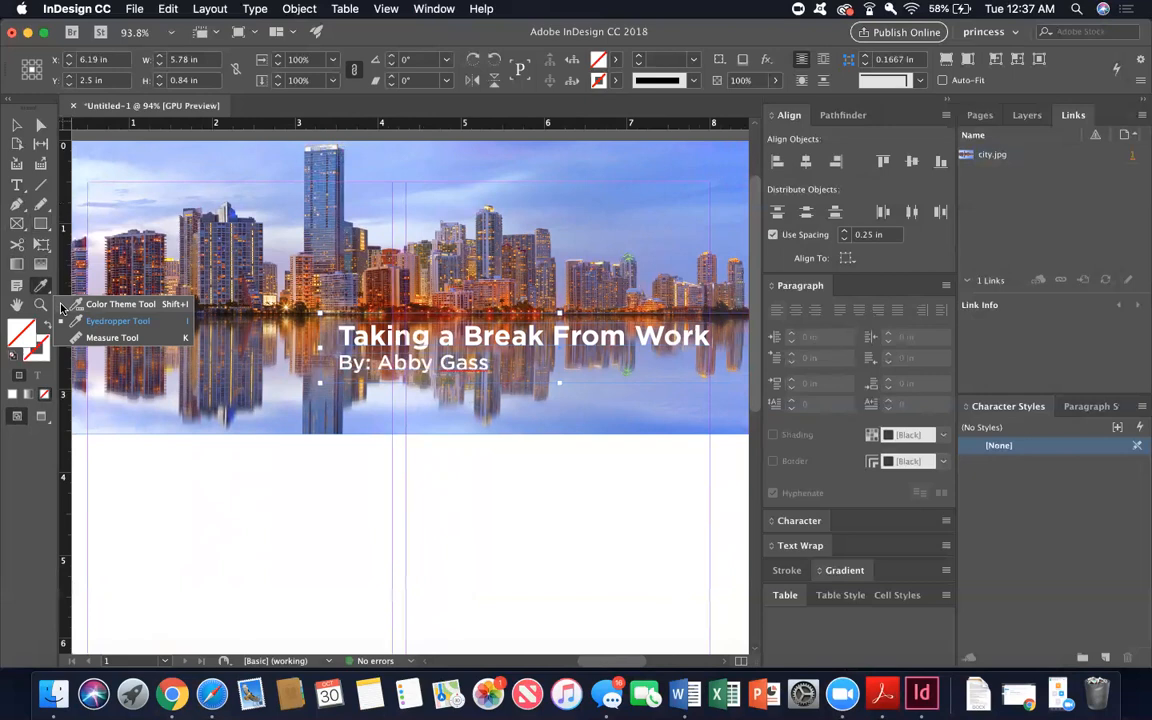
{"action": "left_click", "coordinate": [63, 306]}
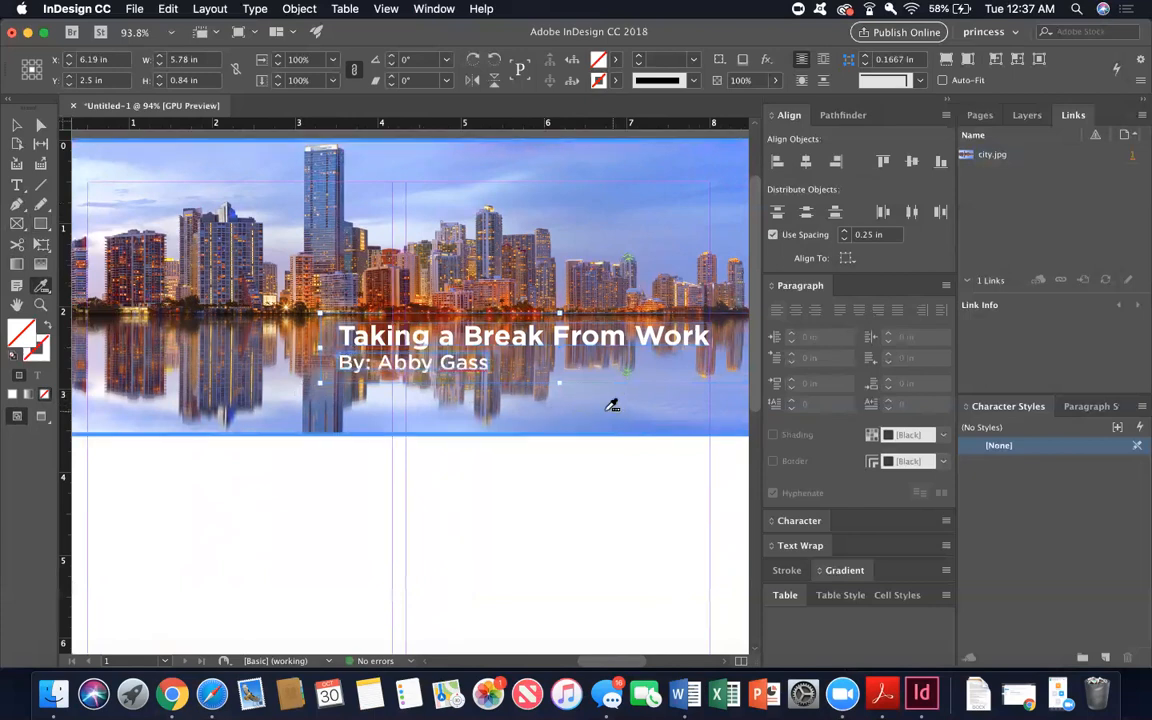
{"action": "left_click", "coordinate": [606, 403]}
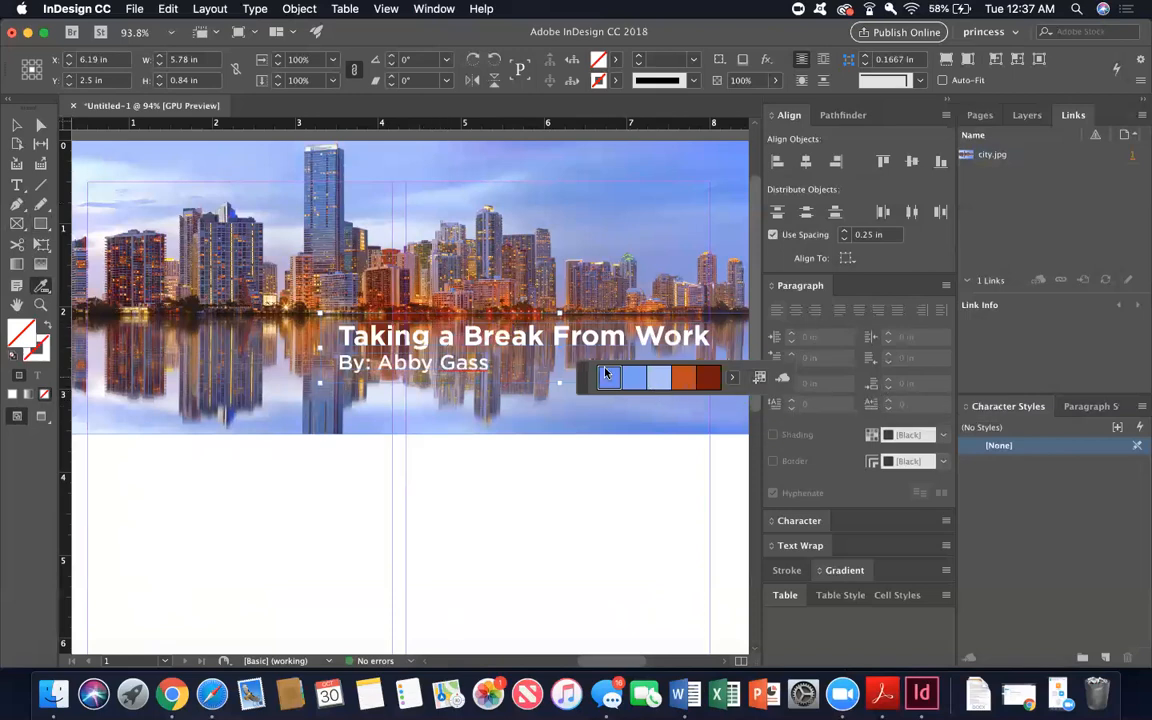
{"action": "left_click", "coordinate": [688, 386]}
Bring back the sampled color theme and move its swatch strip to the blank area below the photo
{"action": "mouse_move", "coordinate": [41, 290]}
{"action": "left_mouse_down"}
{"action": "mouse_move", "coordinate": [40, 268]}
{"action": "mouse_move", "coordinate": [66, 286]}
{"action": "mouse_move", "coordinate": [58, 291]}
{"action": "left_mouse_up"}
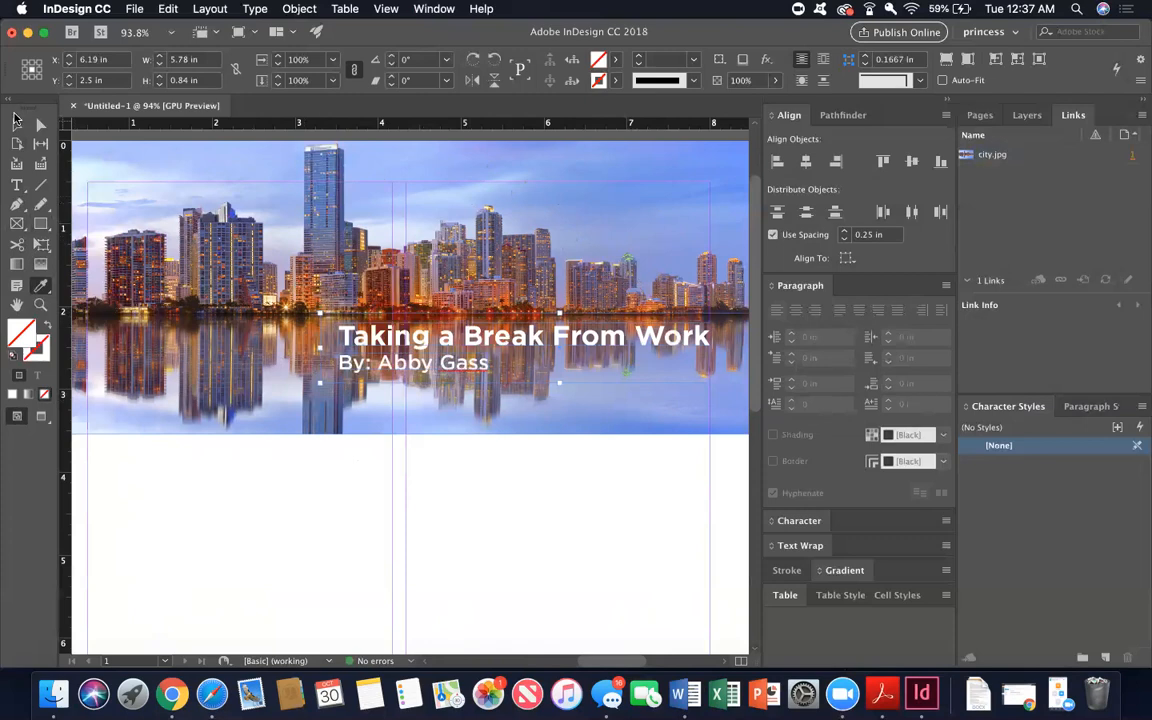
{"action": "left_click_drag", "start_coordinate": [43, 289], "coordinate": [61, 272]}
{"action": "left_click", "coordinate": [533, 376]}
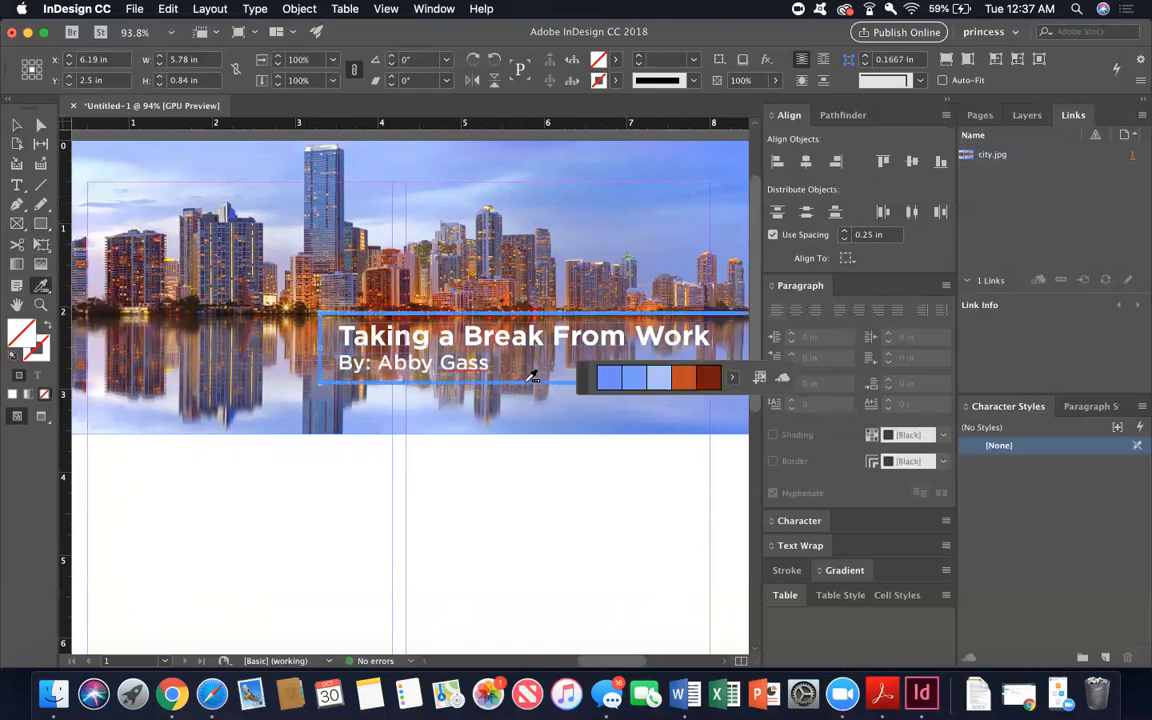
{"action": "left_click_drag", "start_coordinate": [581, 384], "coordinate": [603, 583]}
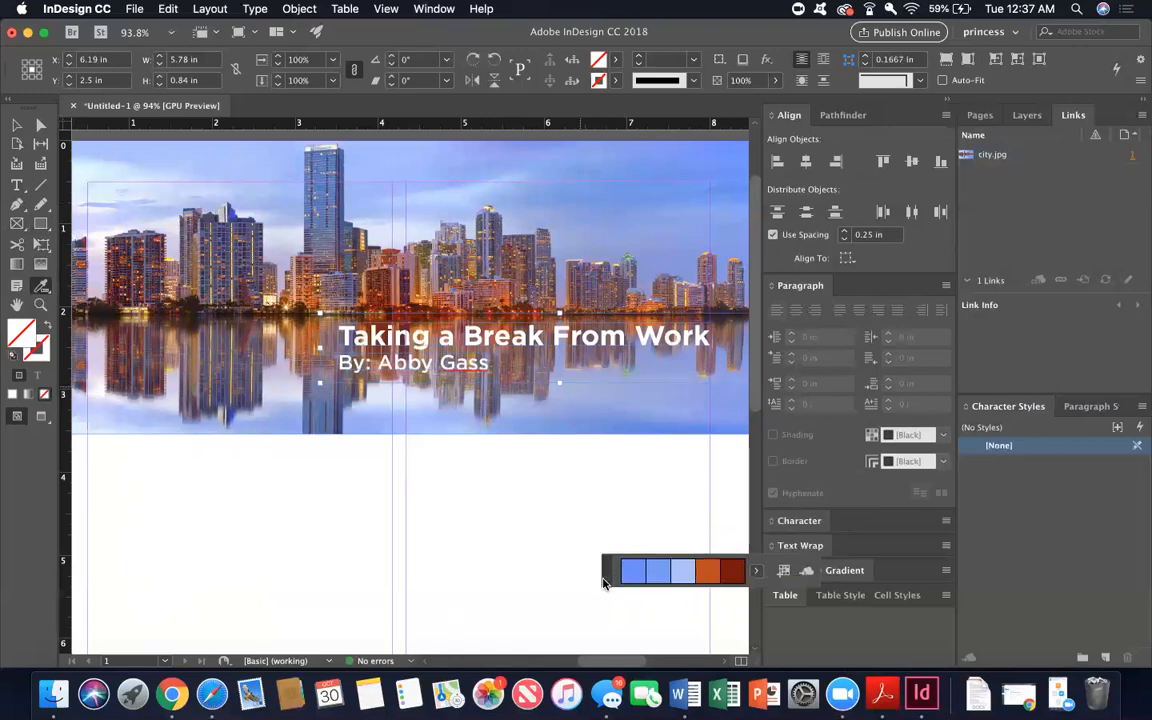
Apply the color theme's orange to the stroke of the rectangle around the headline
{"action": "key", "text": "v"}
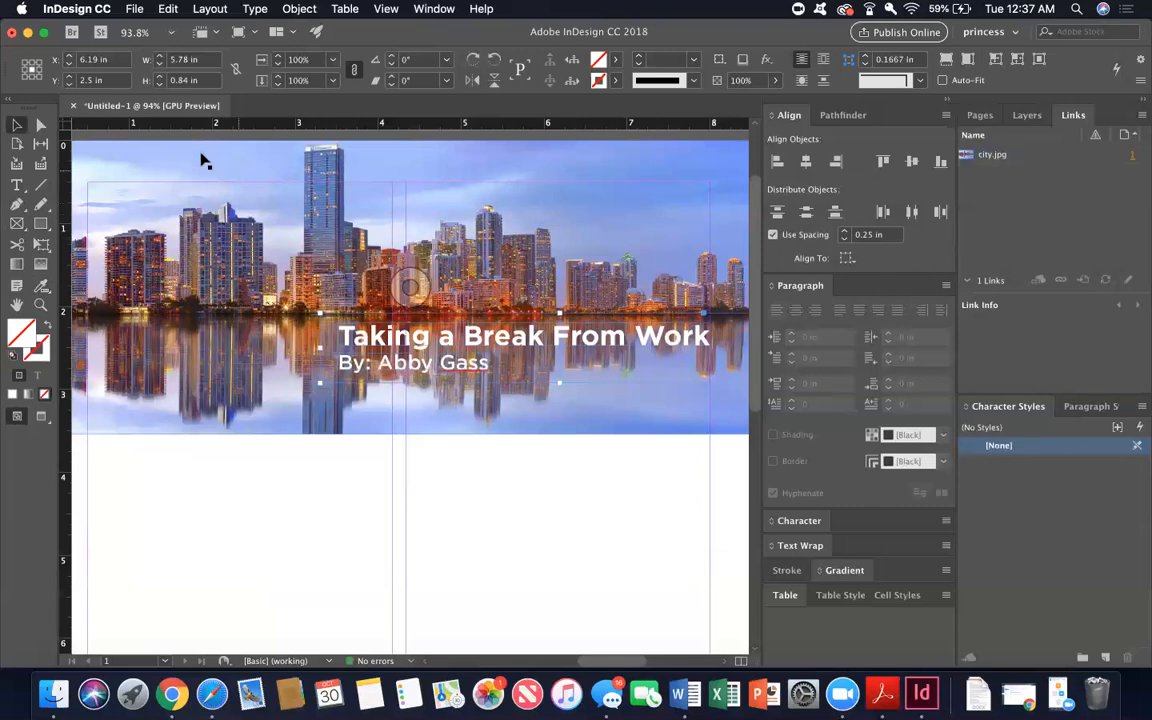
{"action": "left_click", "coordinate": [42, 286]}
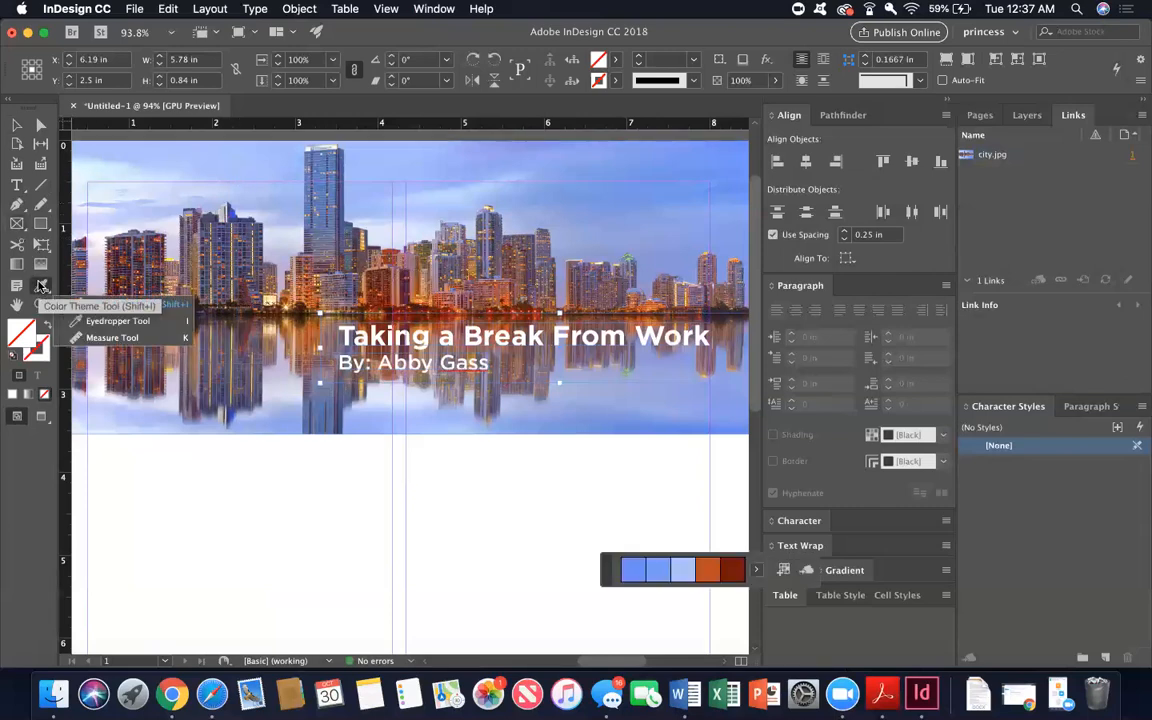
{"action": "left_click", "coordinate": [702, 578]}
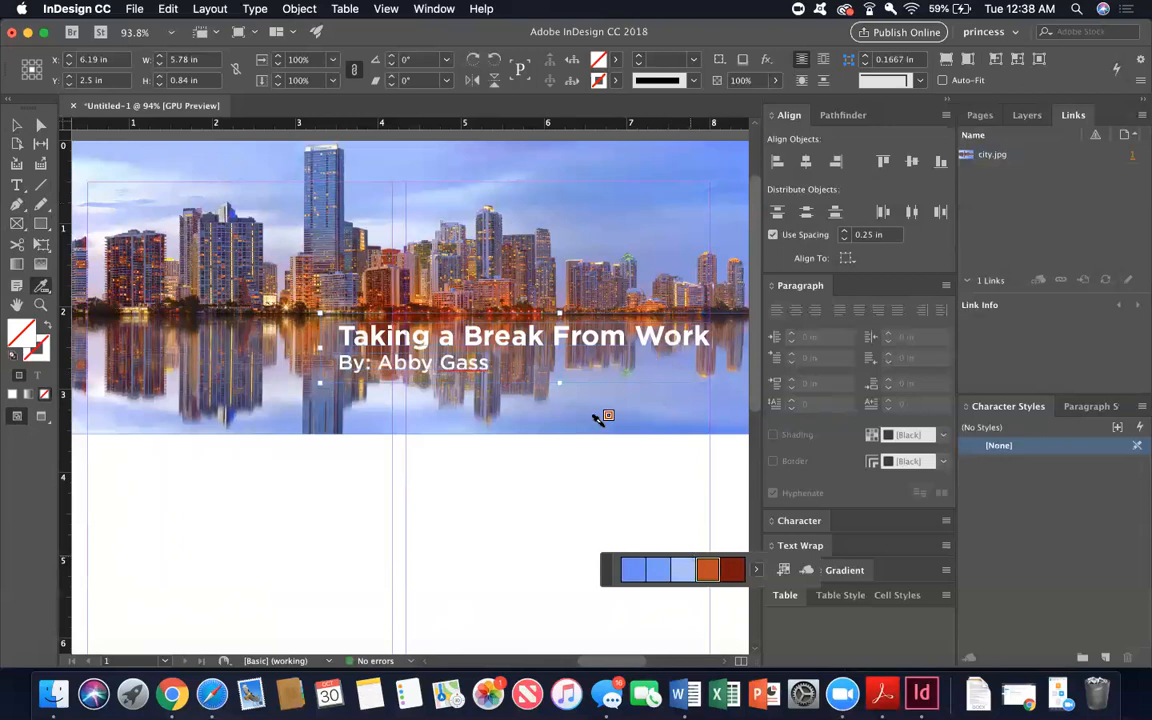
{"action": "left_click", "coordinate": [320, 322]}
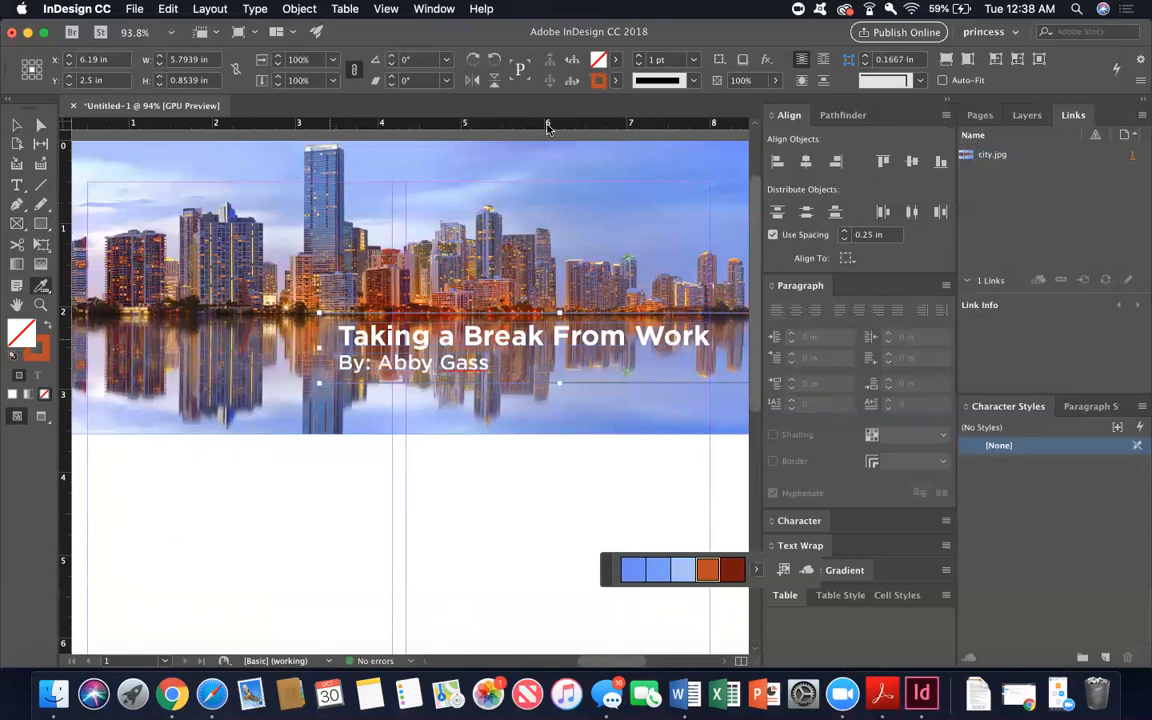
{"action": "double_click", "coordinate": [603, 63]}
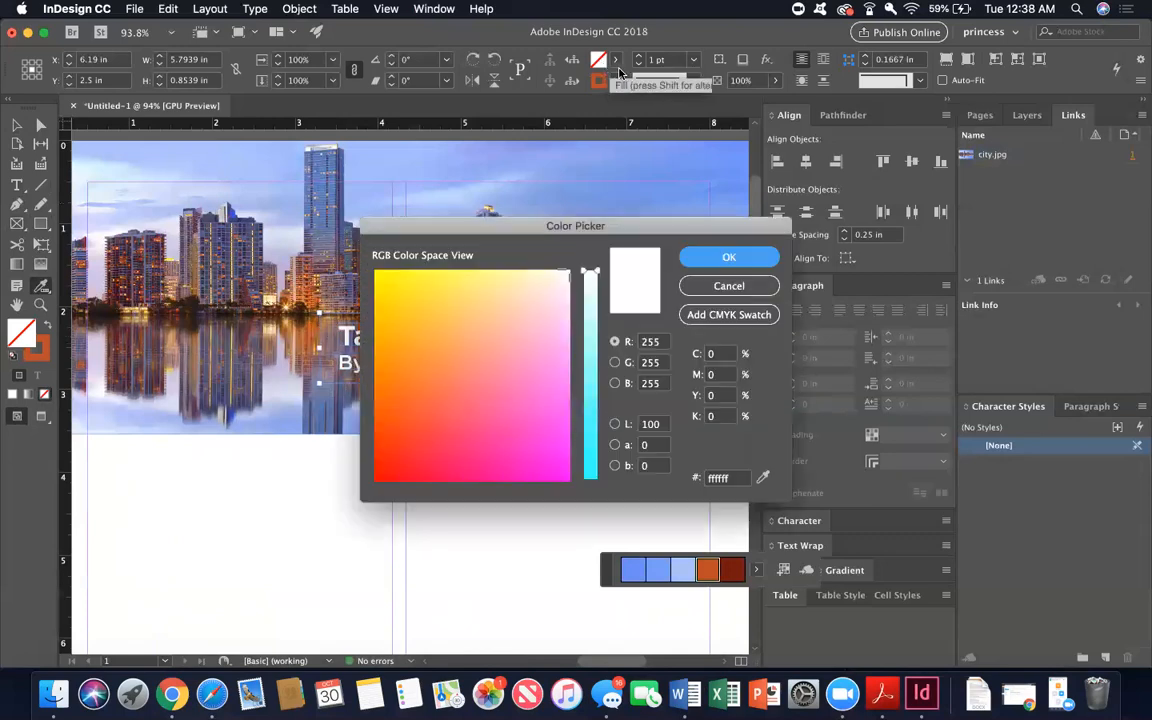
{"action": "left_click", "coordinate": [715, 287]}
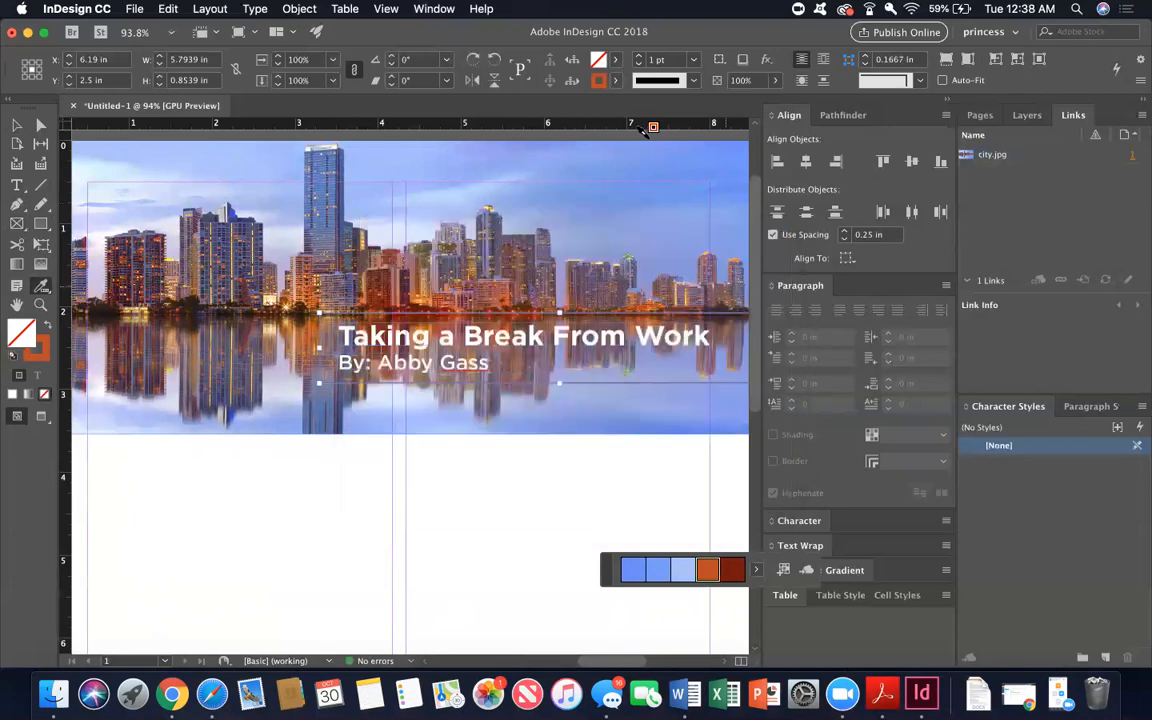
{"action": "left_click", "coordinate": [616, 60]}
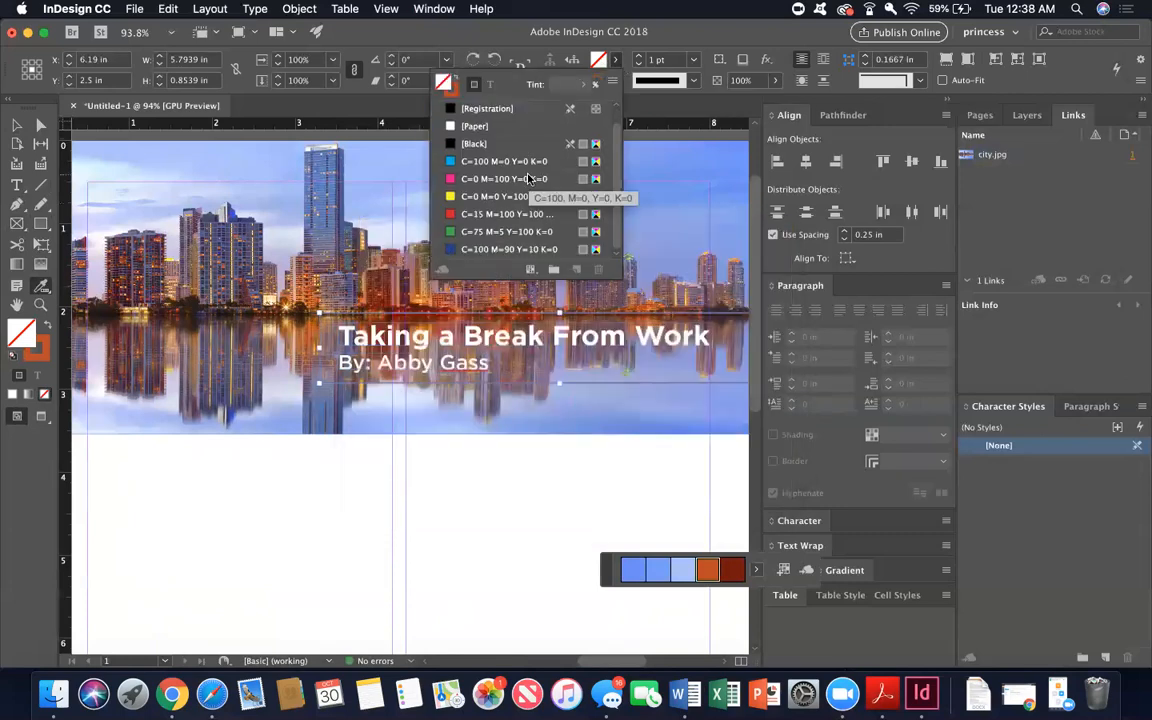
{"action": "key", "text": "Escape"}
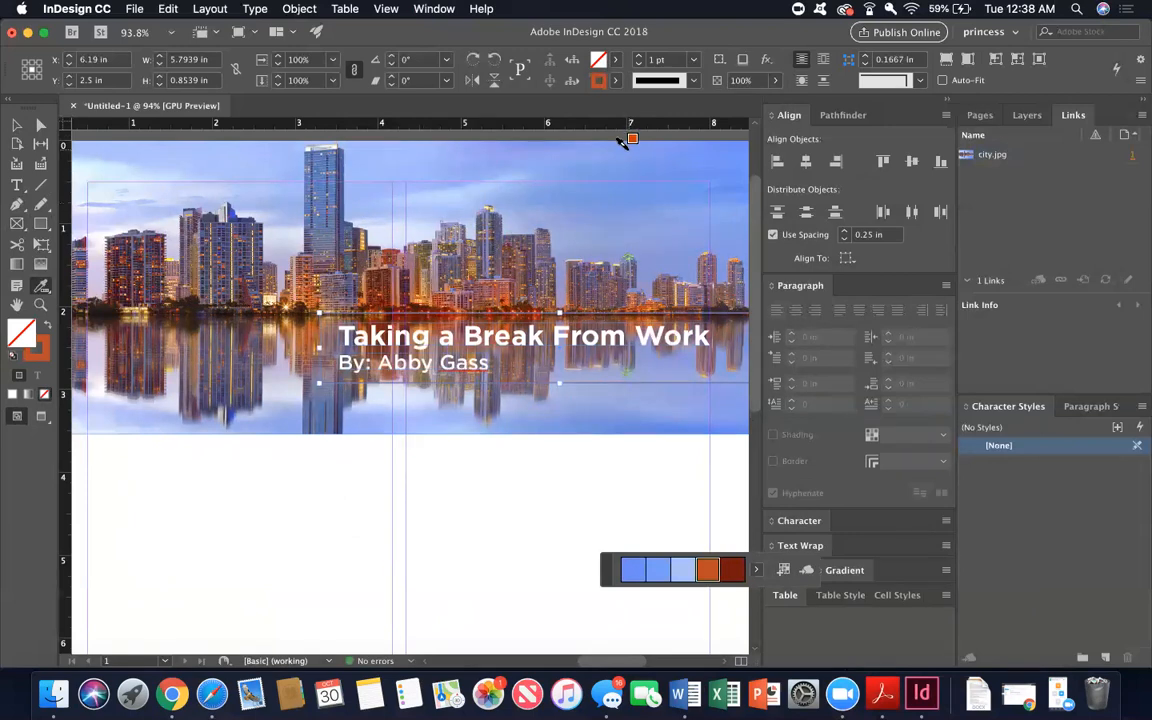
Fill the rectangle around the headline with the orange swatch from Colorful_Theme 2 and set its stroke to None
{"action": "left_click", "coordinate": [615, 59]}
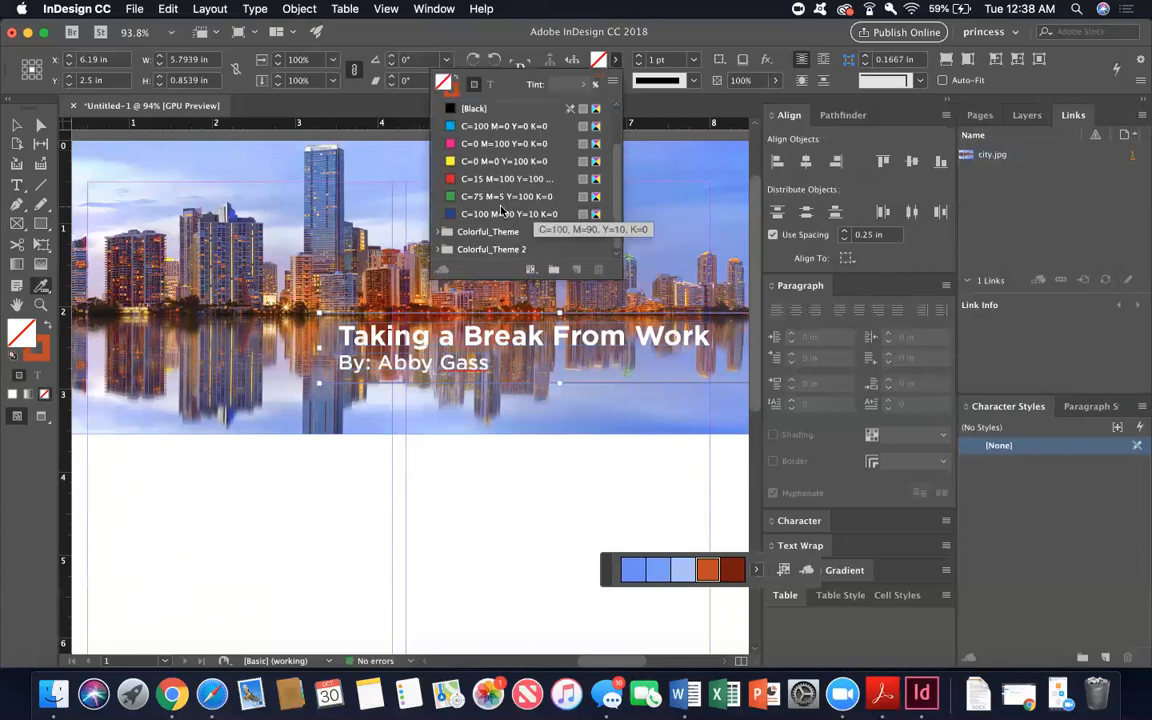
{"action": "left_click", "coordinate": [437, 249]}
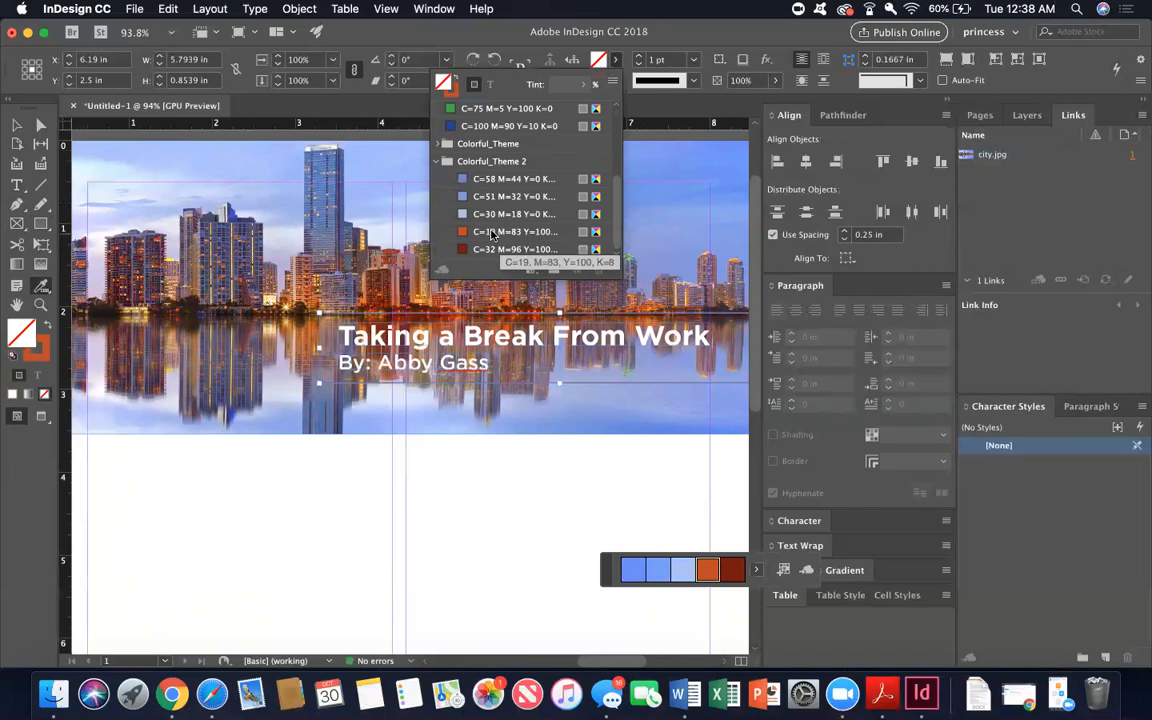
{"action": "left_click", "coordinate": [490, 232]}
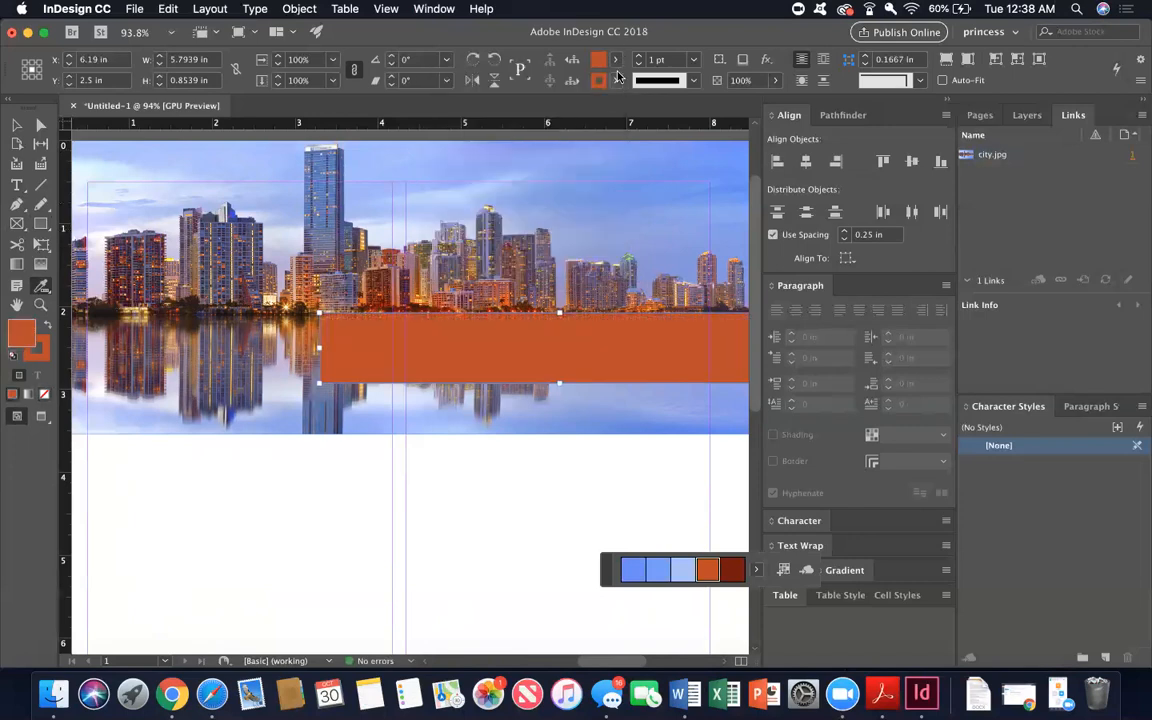
{"action": "left_click", "coordinate": [616, 80]}
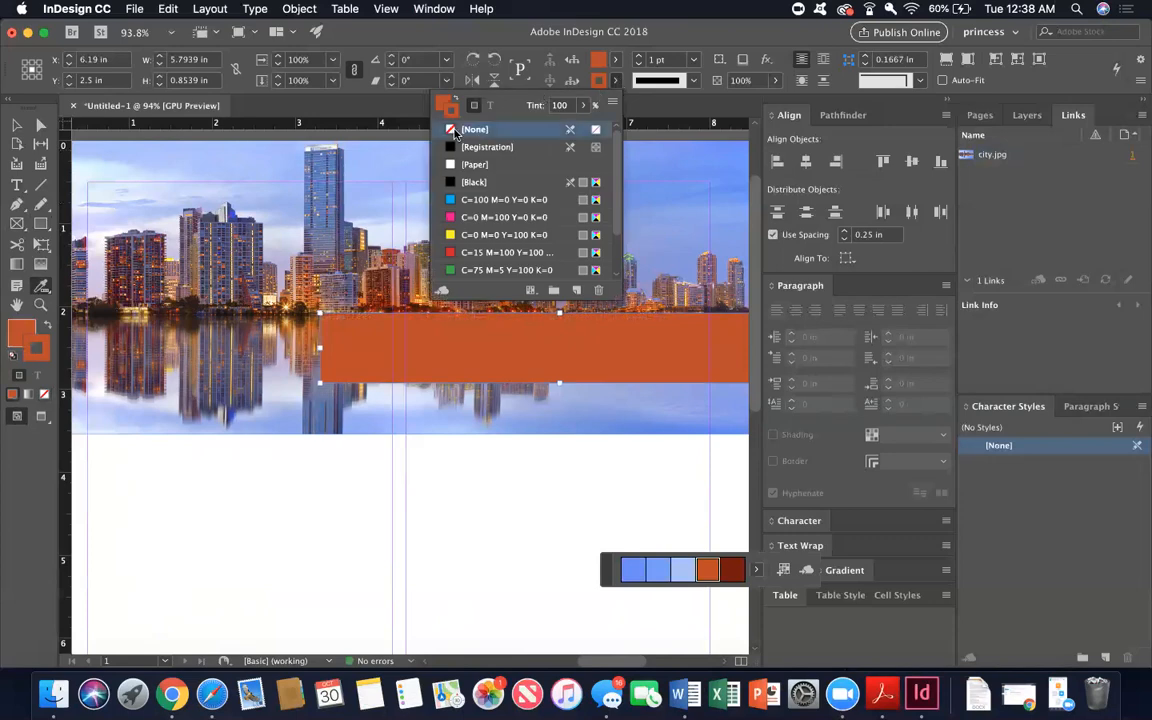
{"action": "left_click", "coordinate": [455, 130]}
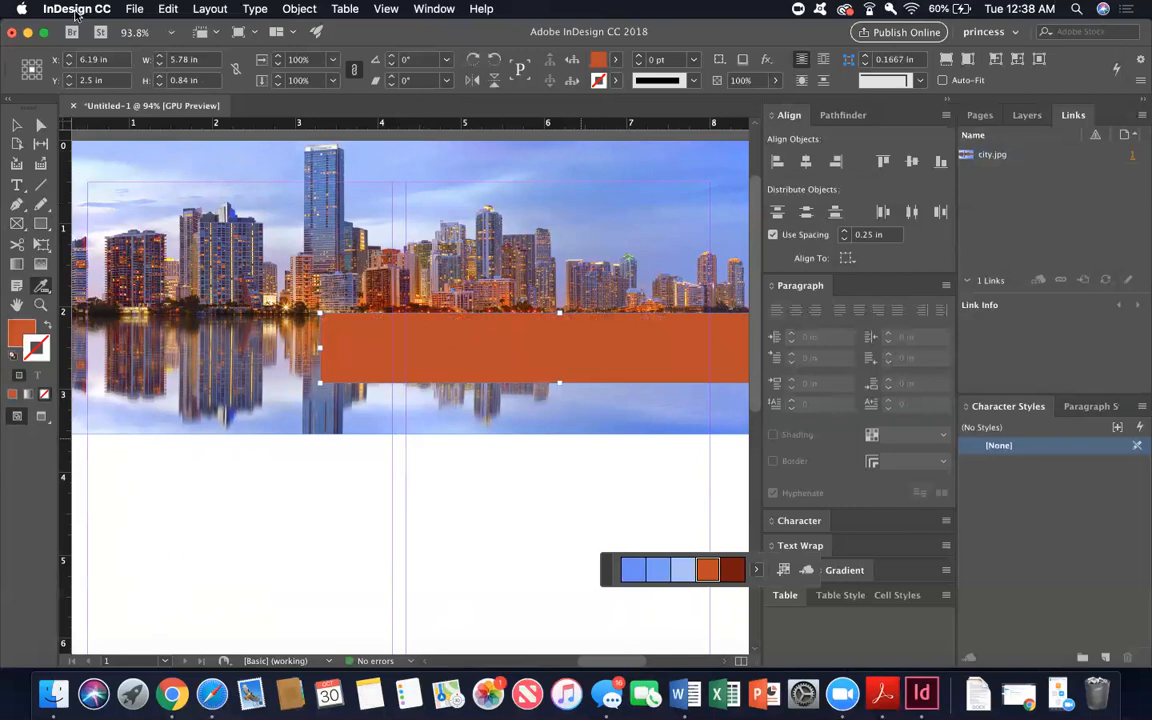
Send the orange rectangle backward until it sits behind both the headline and the byline but above the photo, and deselect it
{"action": "left_click", "coordinate": [16, 124]}
{"action": "scroll", "coordinate": [272, 412], "scroll_direction": "right", "scroll_amount": 5}
{"action": "scroll", "coordinate": [272, 412], "scroll_direction": "down", "scroll_amount": 1}
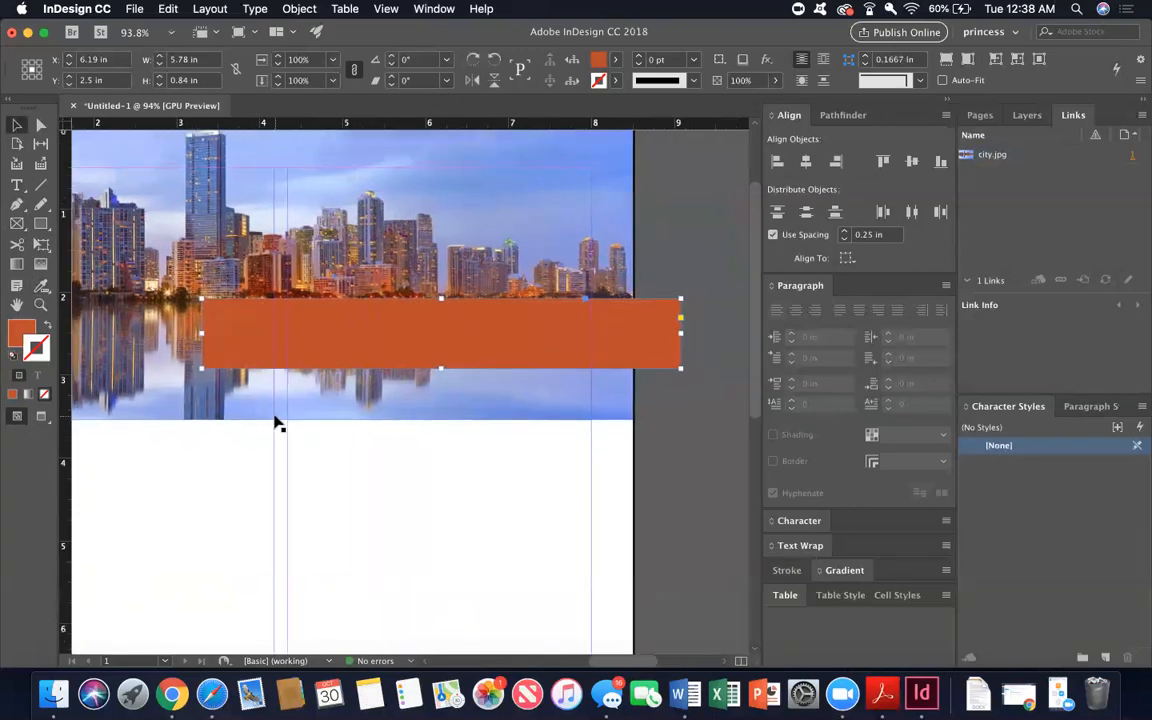
{"action": "scroll", "coordinate": [277, 424], "scroll_direction": "down", "scroll_amount": 5}
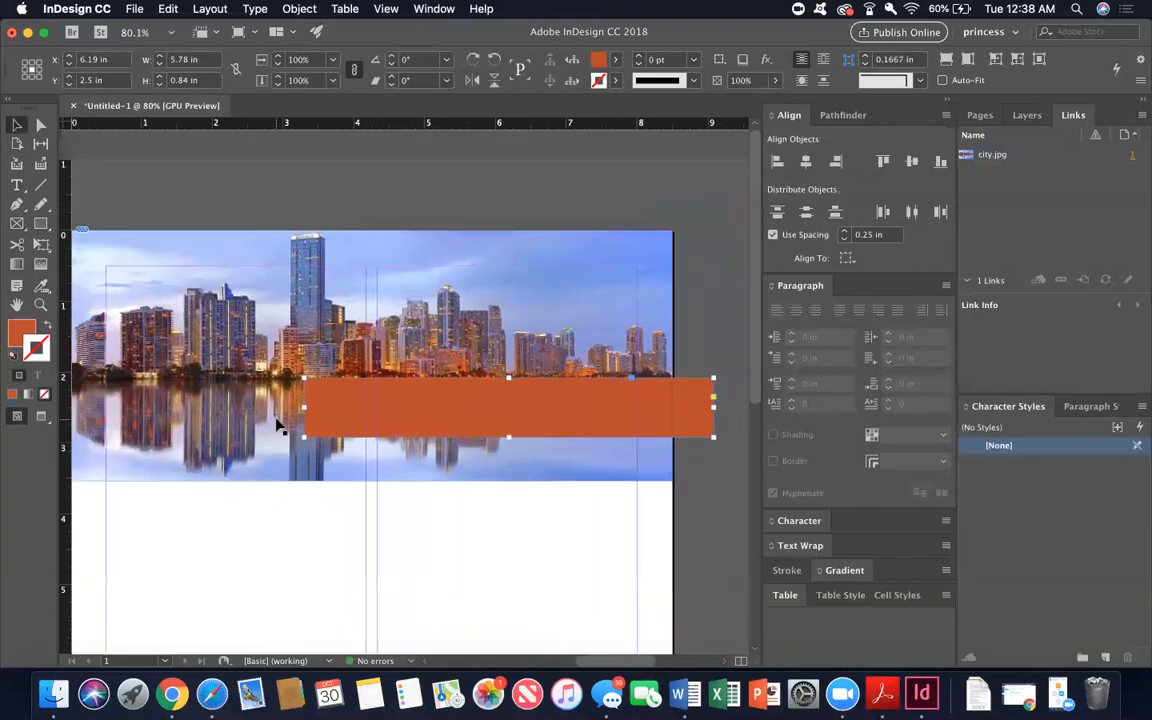
{"action": "right_click", "coordinate": [696, 432]}
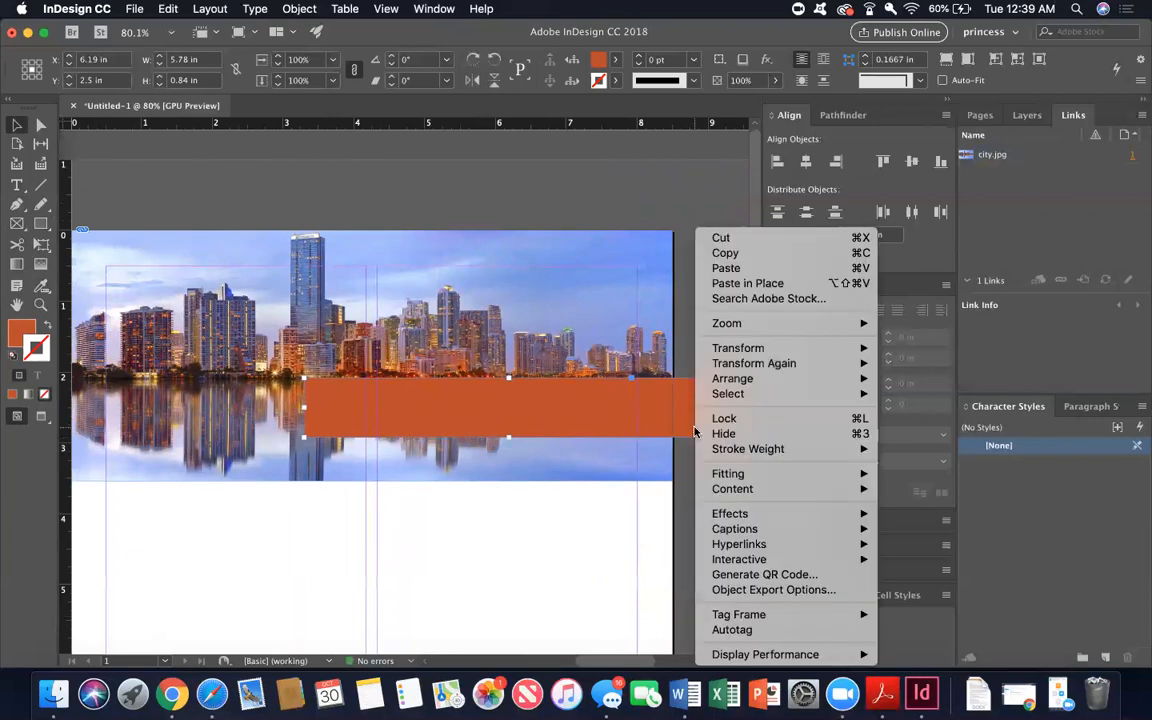
{"action": "mouse_move", "coordinate": [737, 382]}
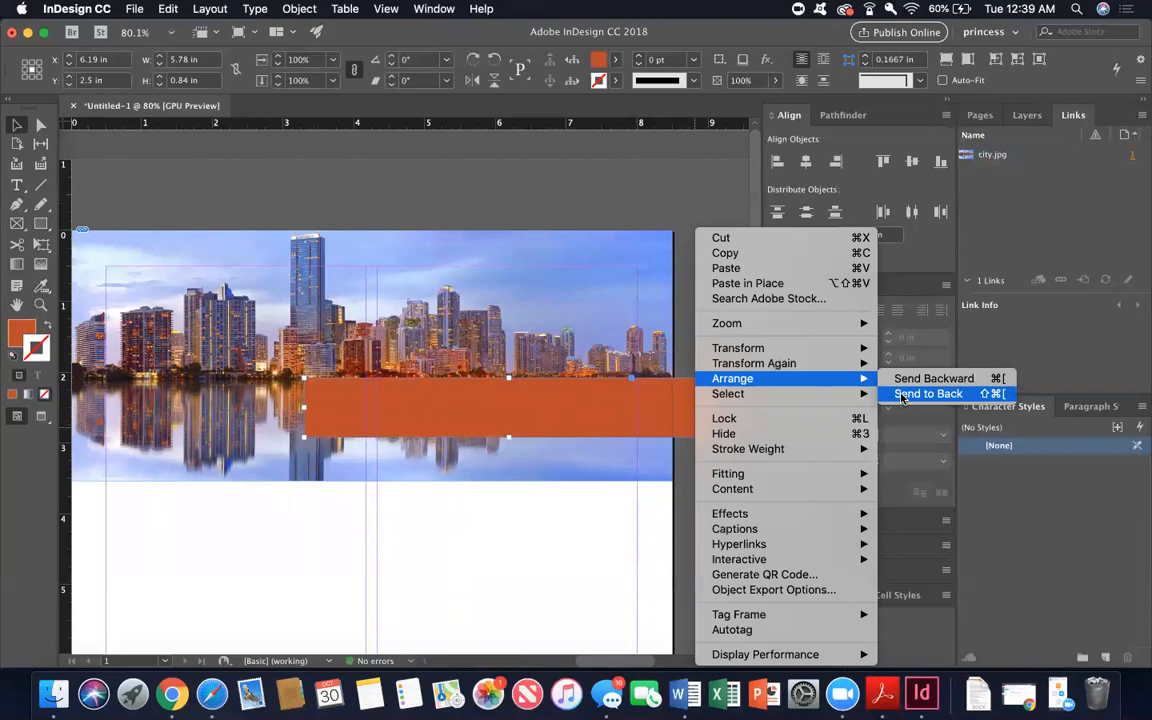
{"action": "left_click", "coordinate": [918, 379]}
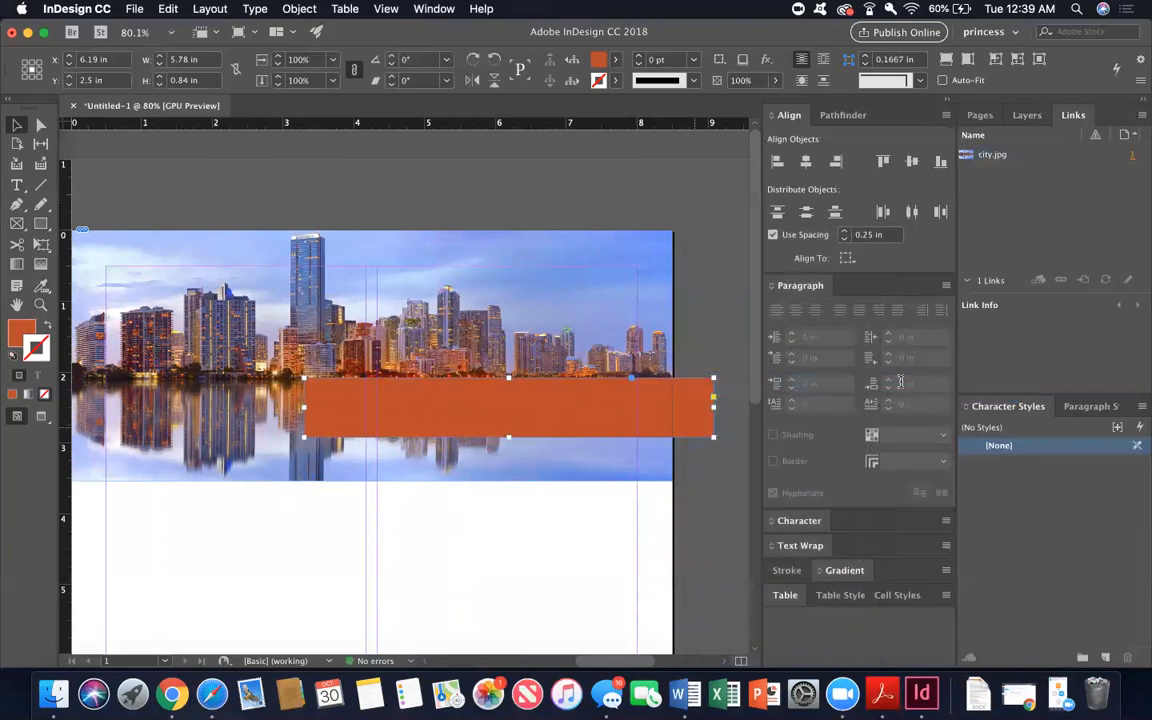
{"action": "right_click", "coordinate": [661, 411]}
{"action": "mouse_move", "coordinate": [733, 352]}
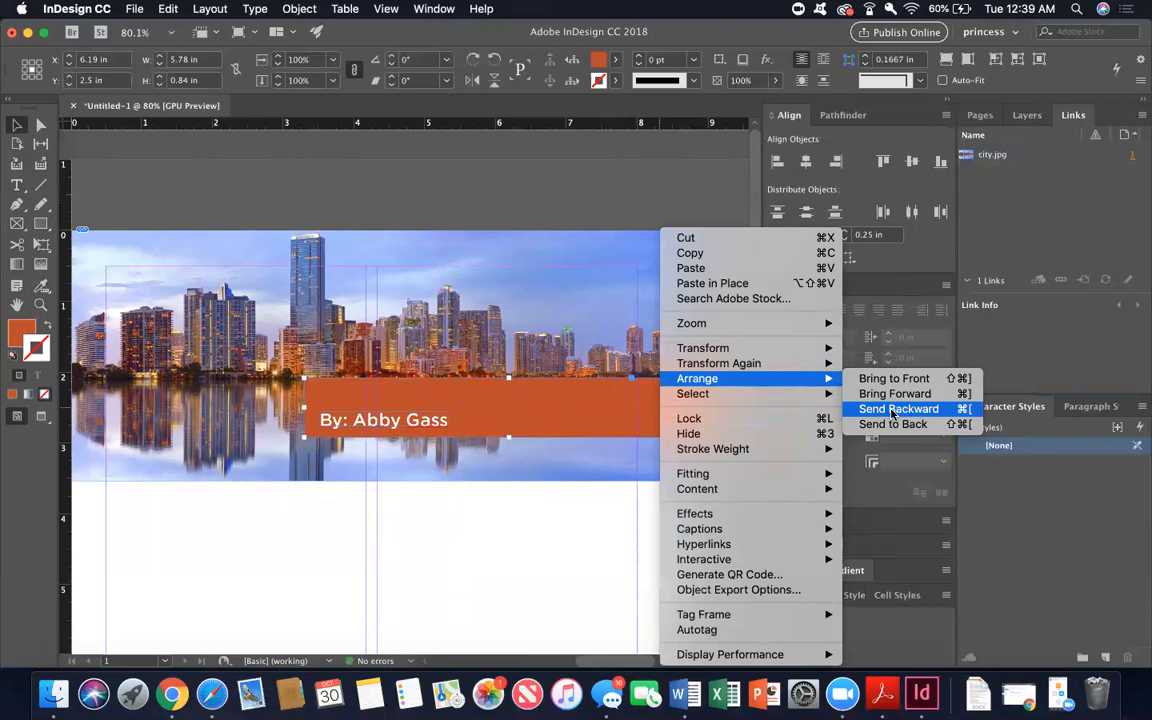
{"action": "left_click", "coordinate": [893, 410]}
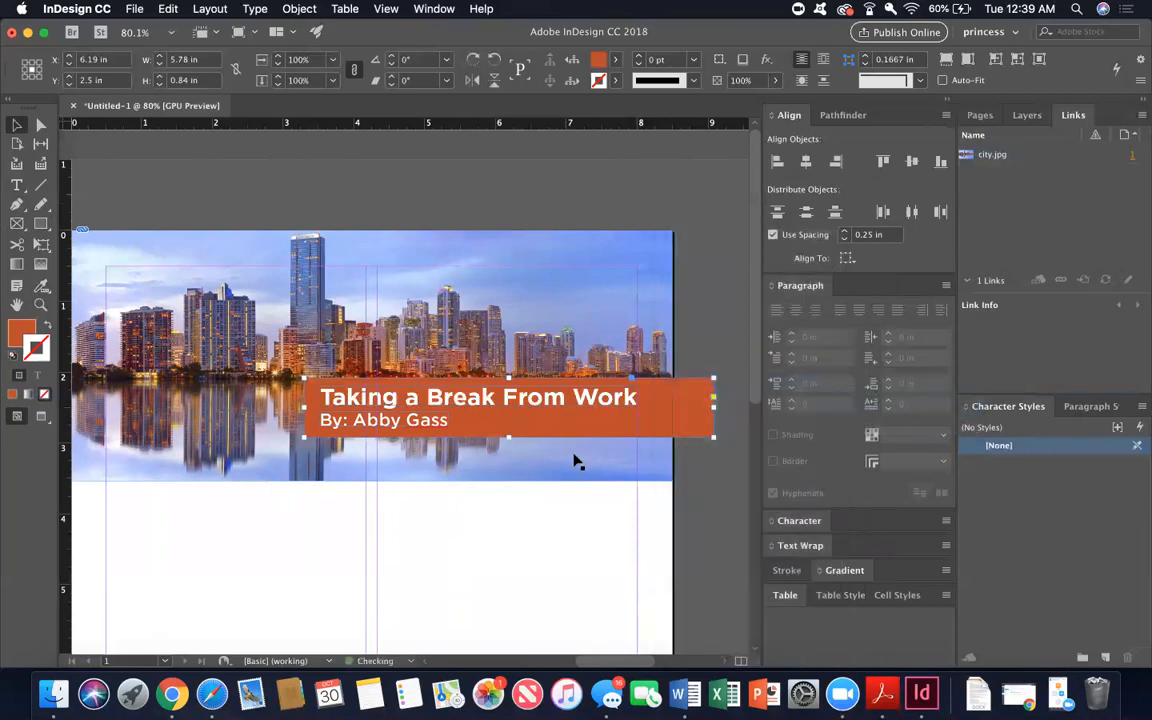
{"action": "left_click", "coordinate": [527, 535]}
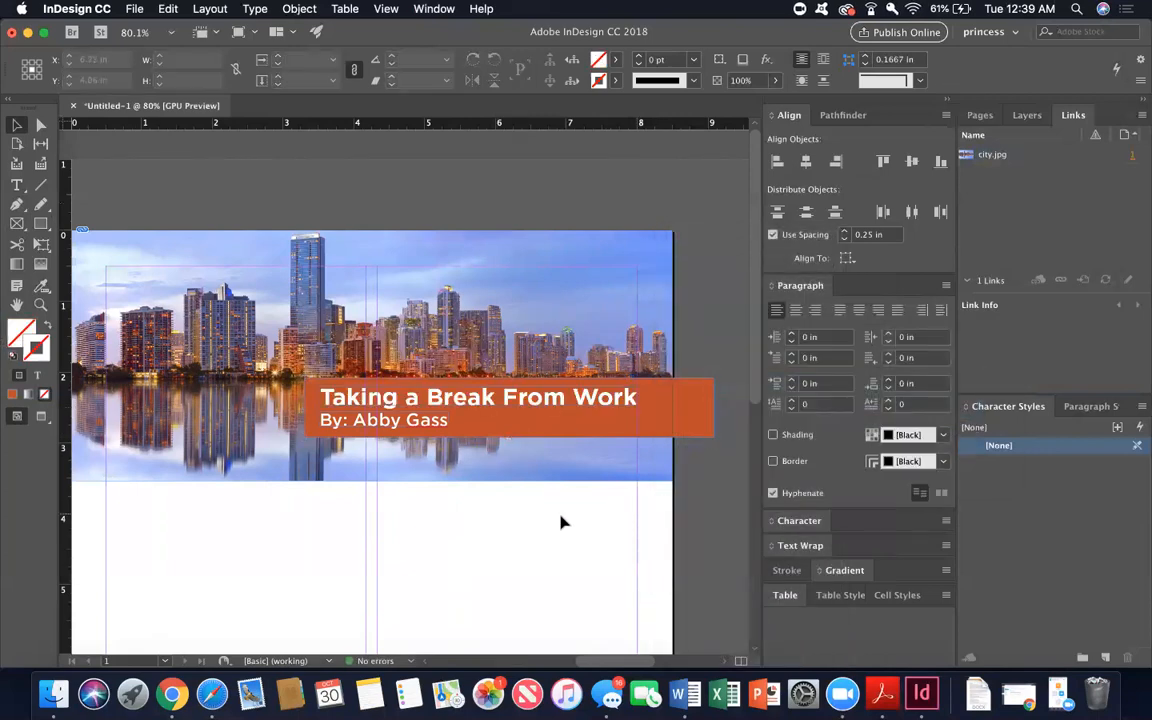
Lower the orange bar's opacity to about 60% and deselect it
{"action": "left_click", "coordinate": [697, 420]}
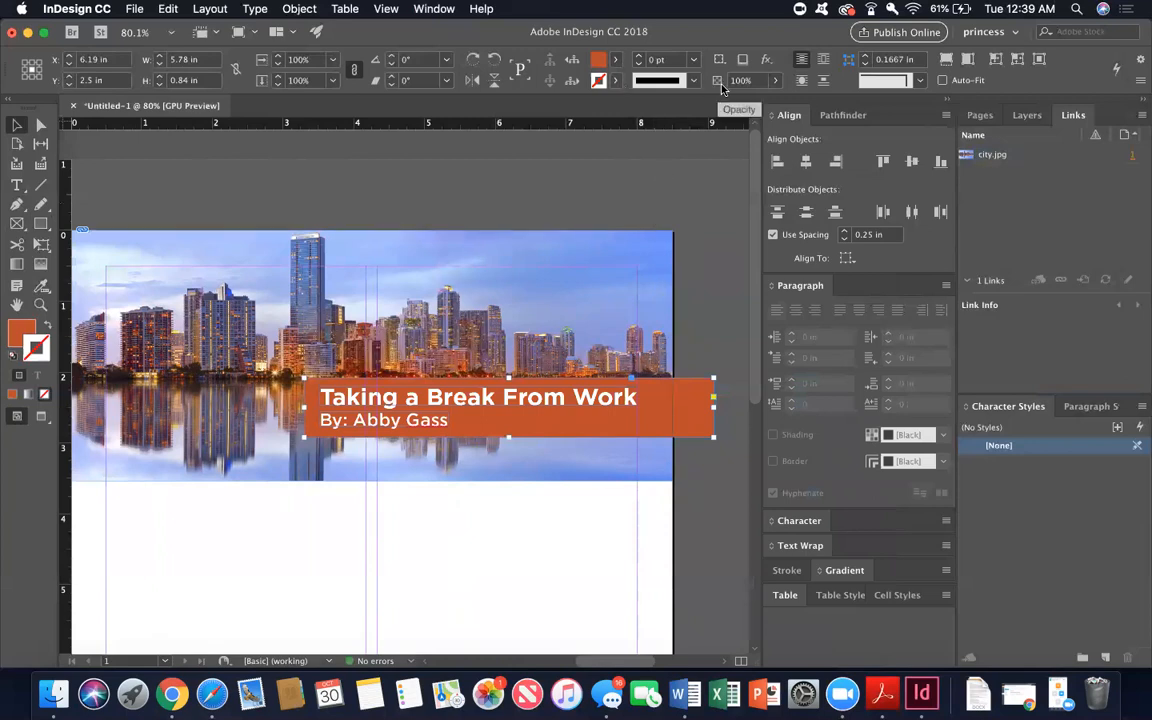
{"action": "left_click", "coordinate": [775, 80]}
{"action": "left_click_drag", "start_coordinate": [774, 103], "coordinate": [747, 104]}
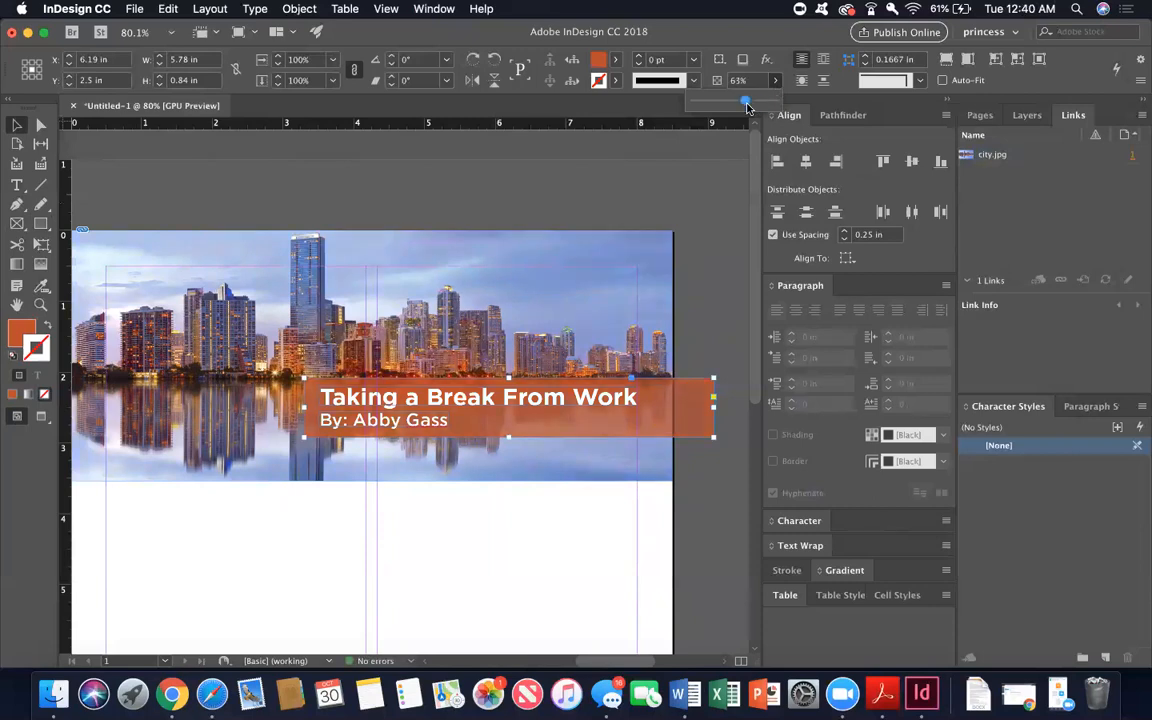
{"action": "left_click_drag", "start_coordinate": [747, 104], "coordinate": [743, 104]}
{"action": "left_click", "coordinate": [676, 370]}
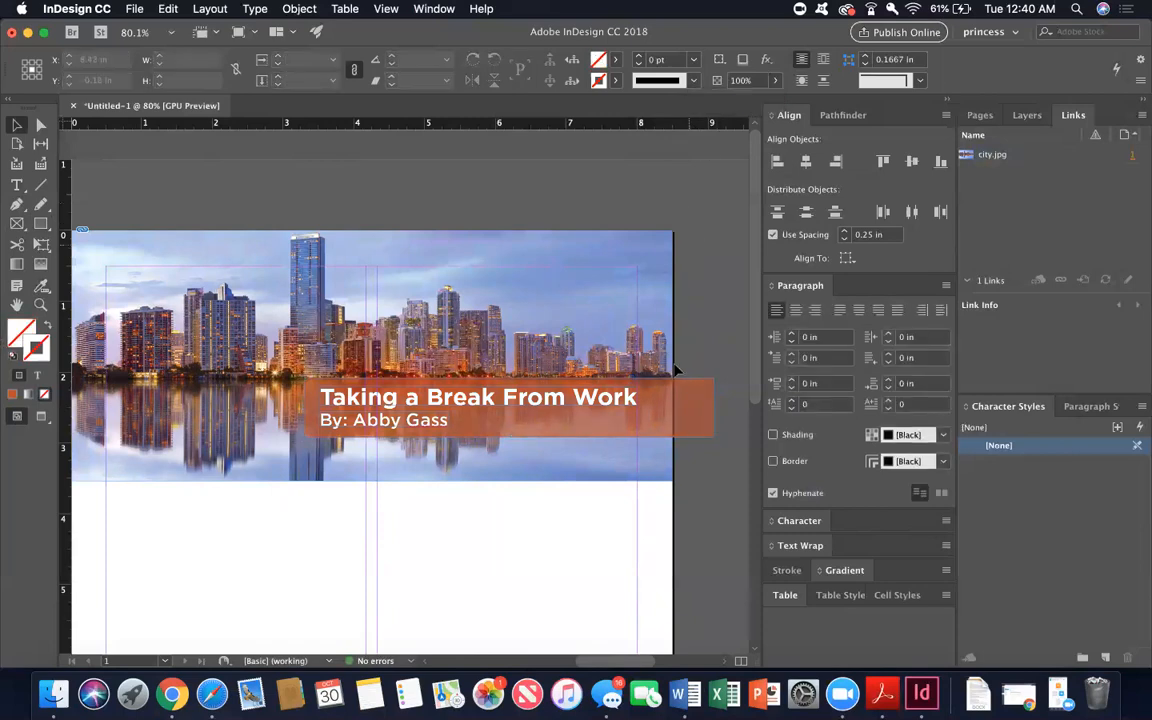
Check the whole page in Preview mode without guides or overhanging objects, and return to Normal mode
{"action": "scroll", "coordinate": [676, 370], "scroll_direction": "left", "scroll_amount": 3}
{"action": "scroll", "coordinate": [676, 370], "scroll_direction": "down", "scroll_amount": 1}
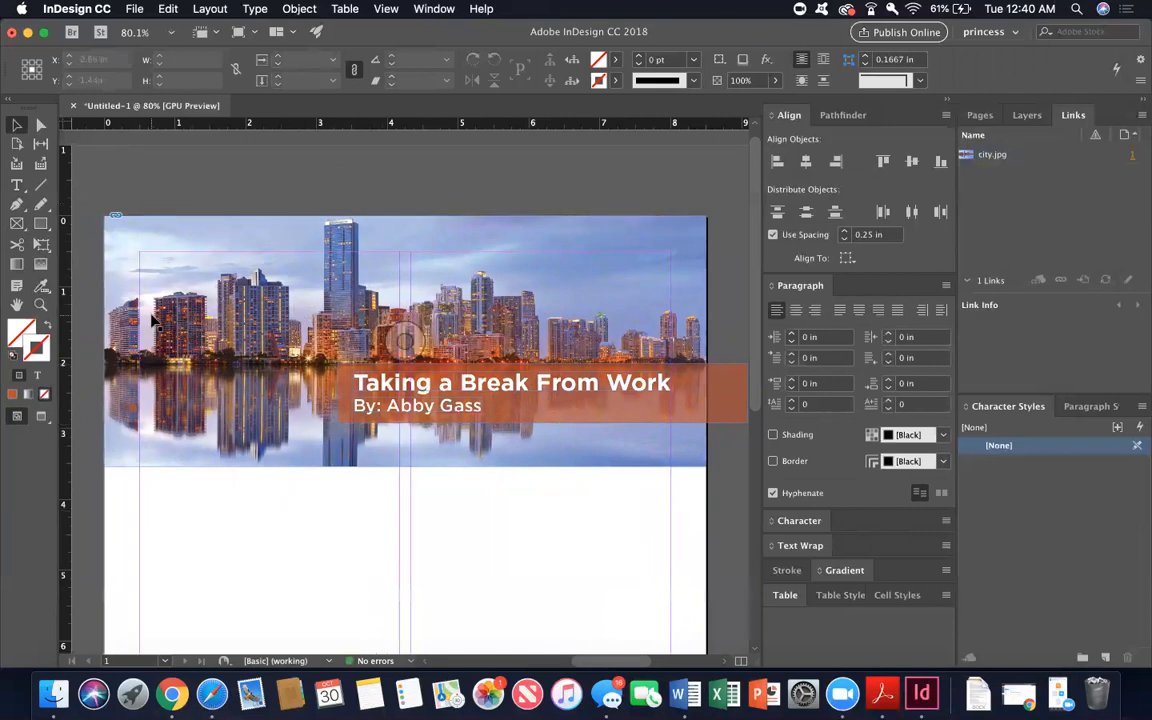
{"action": "left_click", "coordinate": [43, 419]}
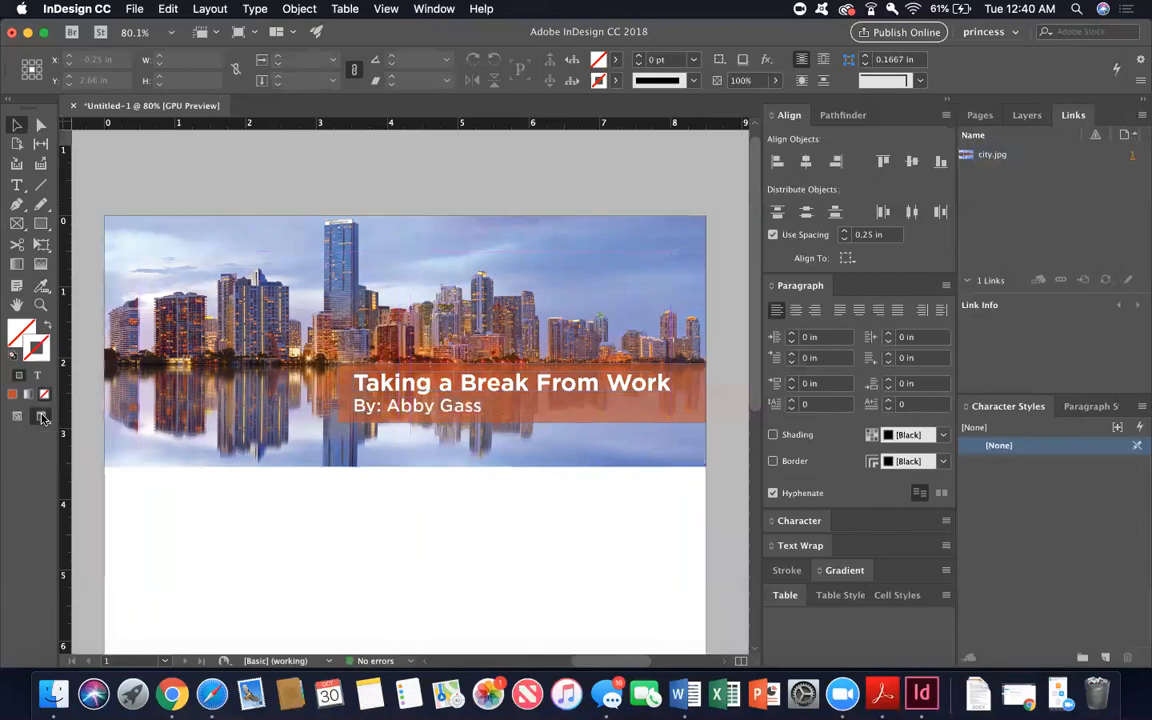
{"action": "scroll", "coordinate": [103, 438], "scroll_direction": "down", "scroll_amount": 3}
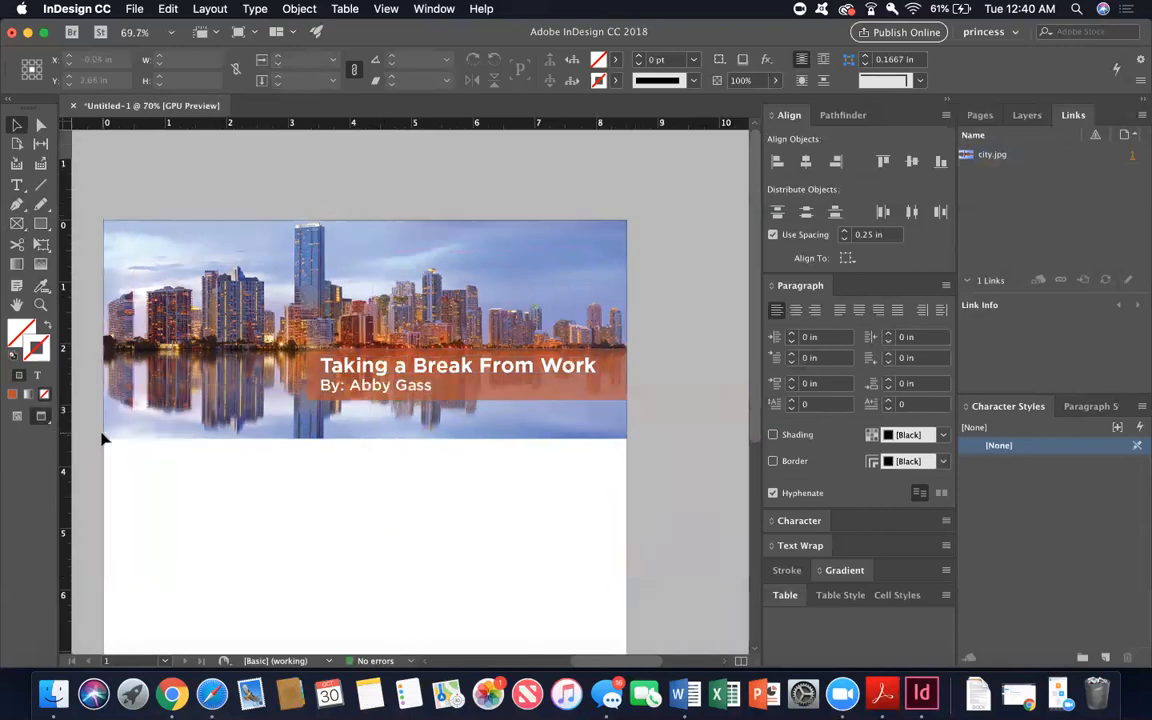
{"action": "scroll", "coordinate": [104, 439], "scroll_direction": "left", "scroll_amount": 2}
{"action": "scroll", "coordinate": [104, 439], "scroll_direction": "down", "scroll_amount": 2}
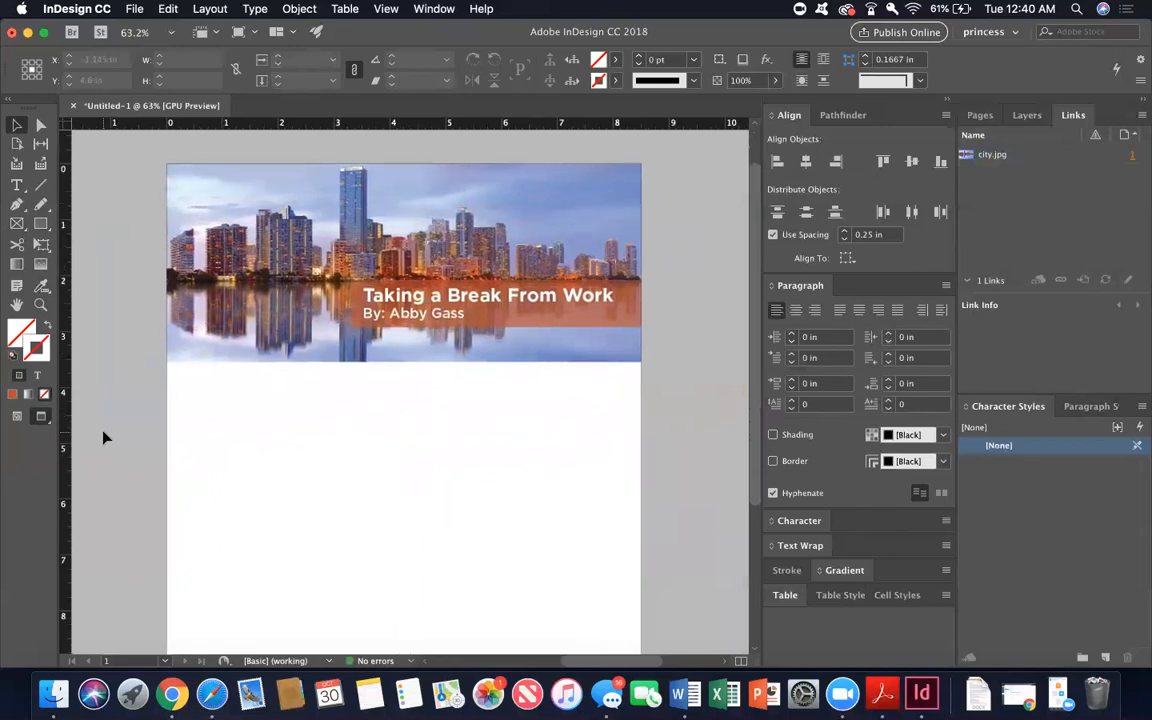
{"action": "scroll", "coordinate": [104, 438], "scroll_direction": "down", "scroll_amount": 2}
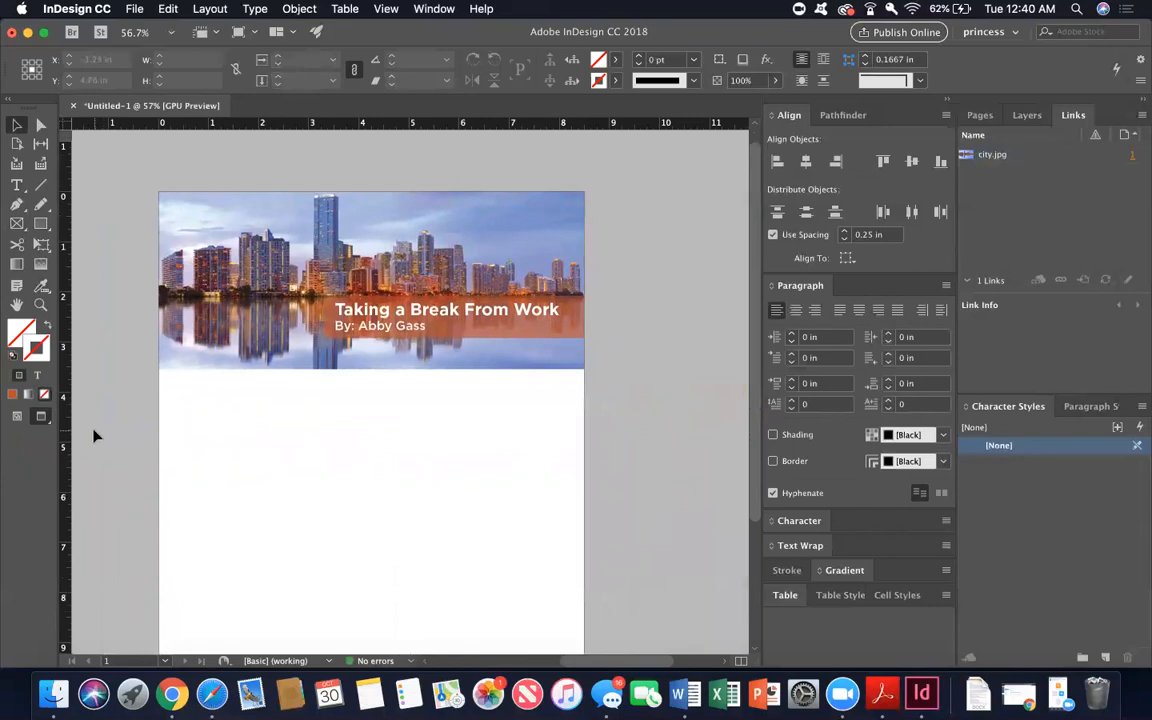
{"action": "key", "text": "w"}
{"action": "key", "text": "w"}
{"action": "key", "text": "w"}
{"action": "key", "text": "w"}
{"action": "key", "text": "w"}
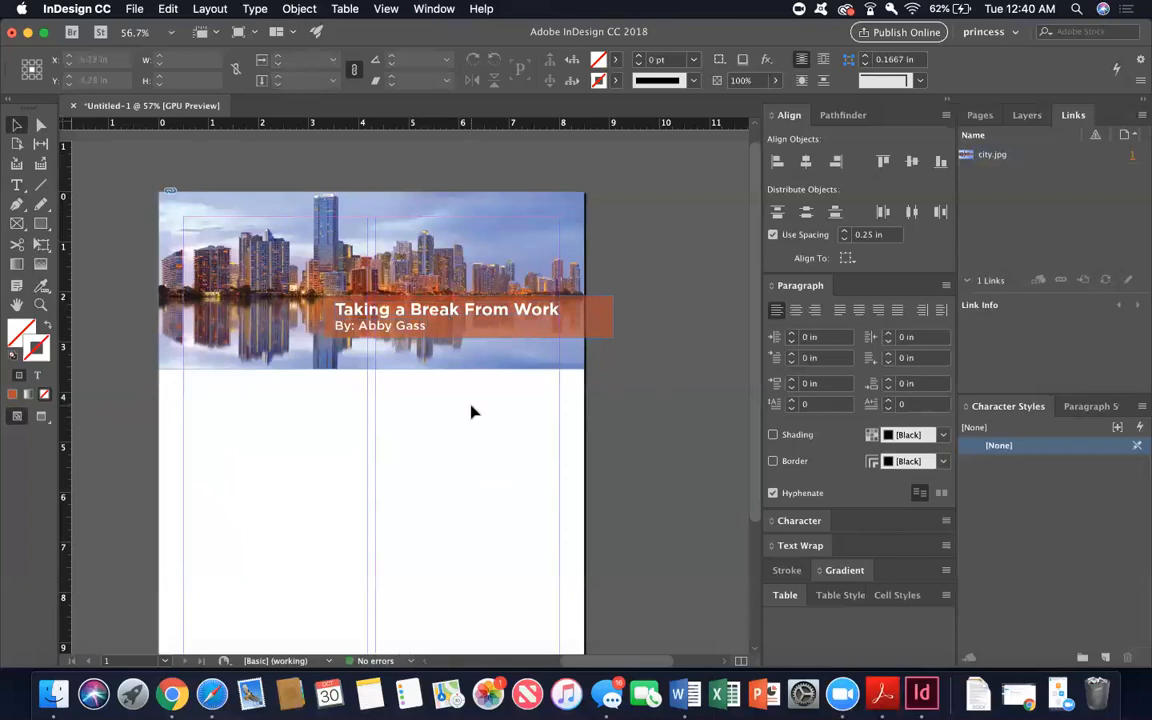
Draw a text frame in each of the two columns, spanning from just below the photo to the bottom margin
{"action": "scroll", "coordinate": [473, 412], "scroll_direction": "down", "scroll_amount": 3}
{"action": "scroll", "coordinate": [473, 412], "scroll_direction": "left", "scroll_amount": 3}
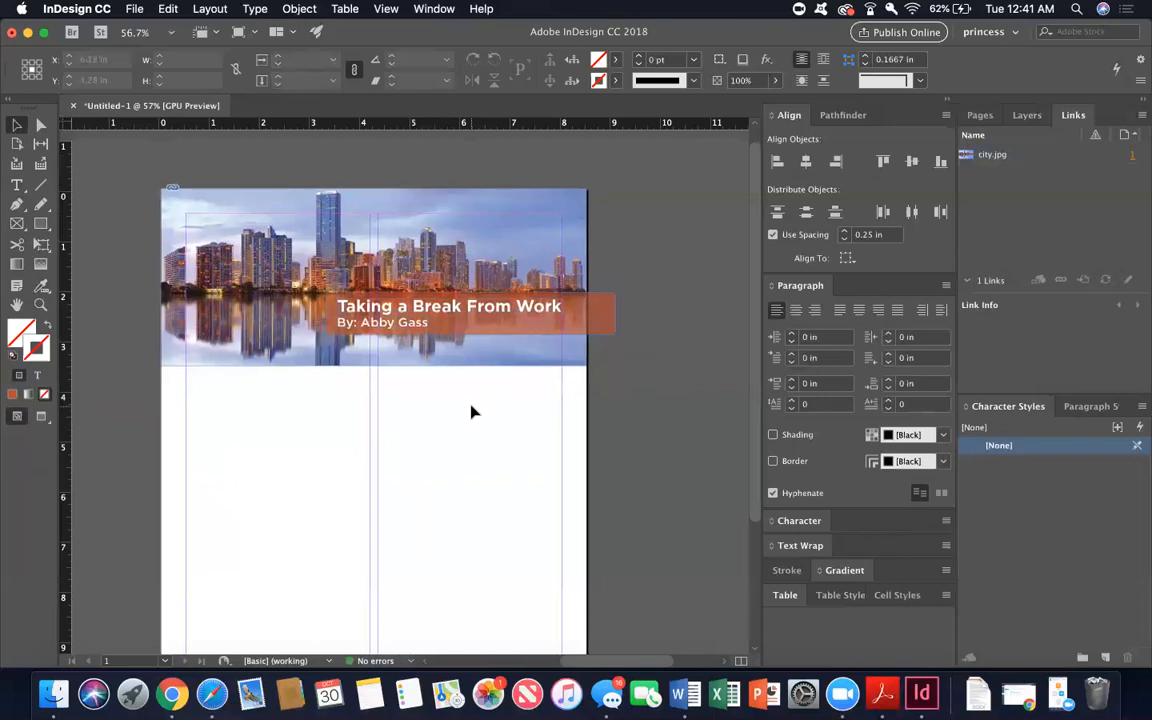
{"action": "scroll", "coordinate": [473, 412], "scroll_direction": "down", "scroll_amount": 2}
{"action": "scroll", "coordinate": [473, 412], "scroll_direction": "left", "scroll_amount": 1}
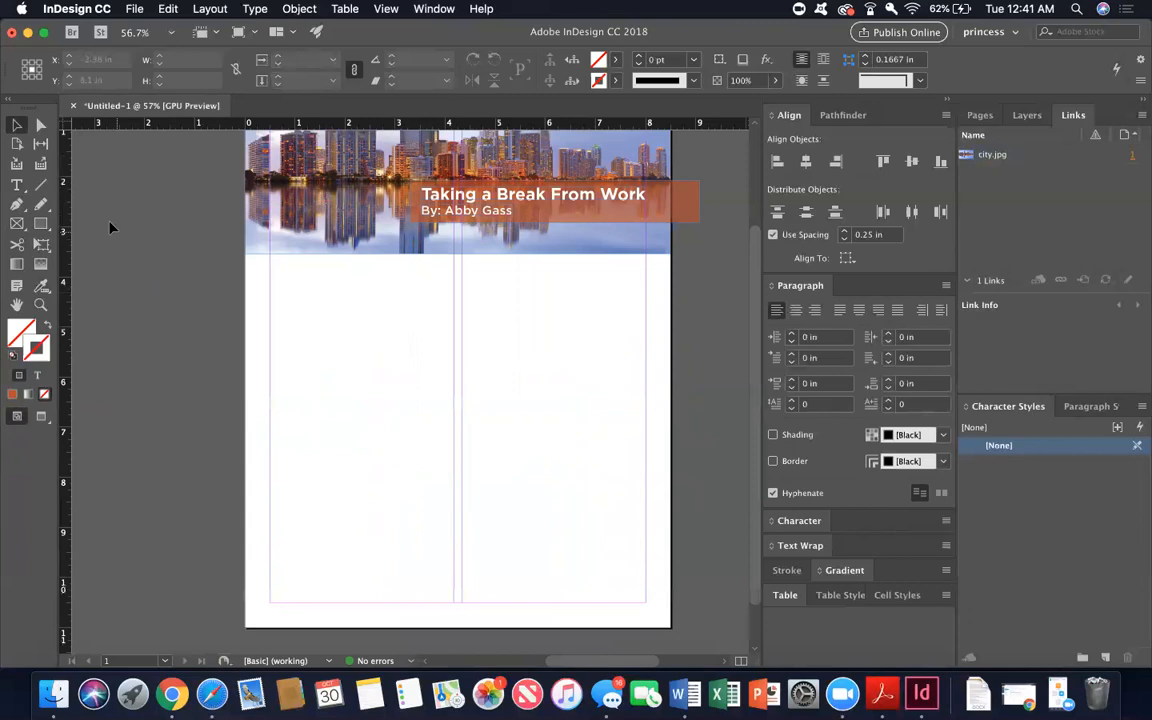
{"action": "left_click", "coordinate": [15, 185]}
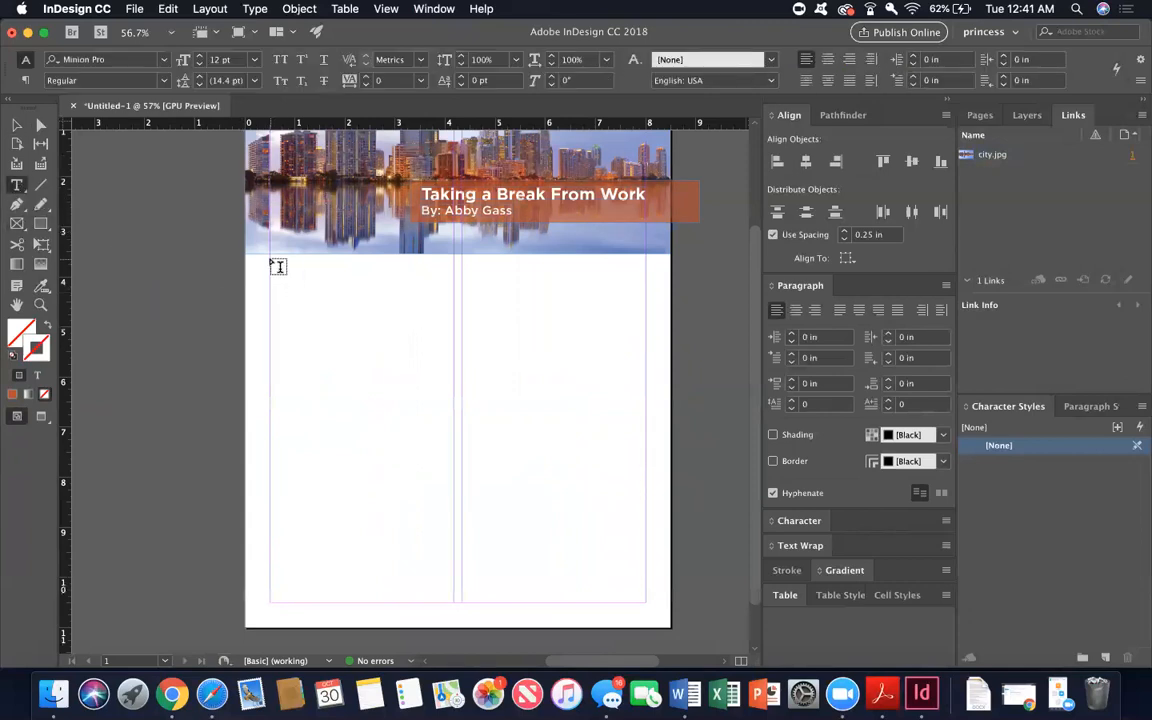
{"action": "left_click_drag", "start_coordinate": [272, 259], "coordinate": [452, 603]}
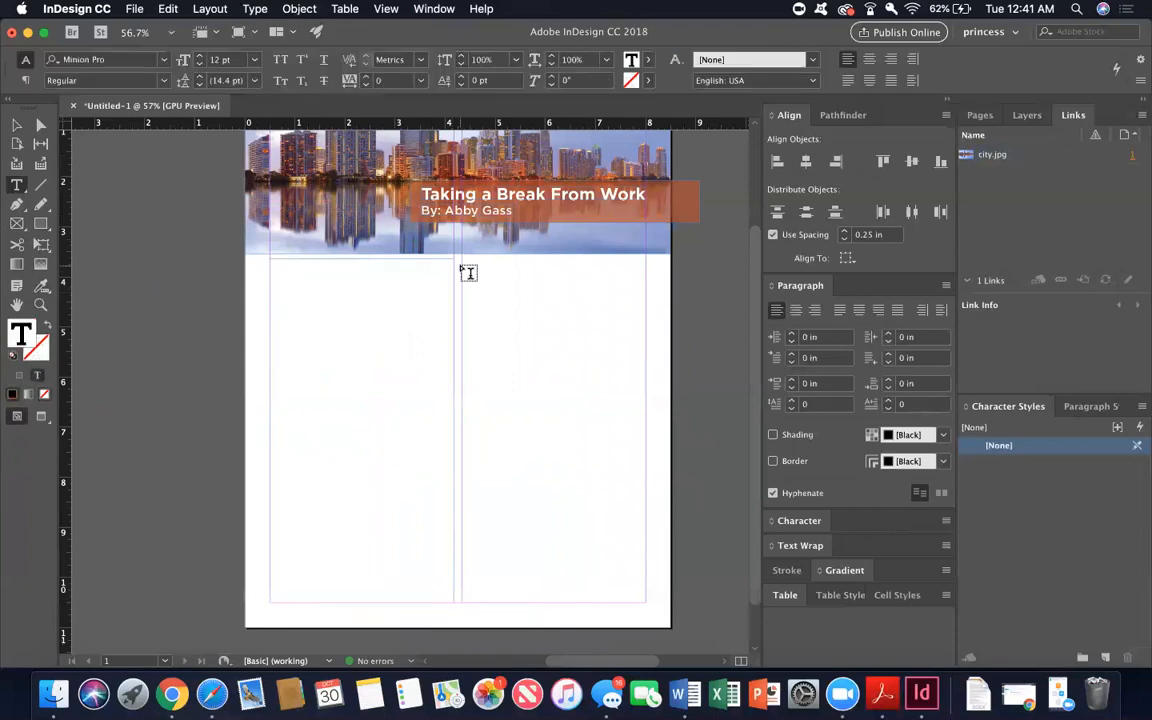
{"action": "left_click_drag", "start_coordinate": [462, 259], "coordinate": [644, 602]}
Fill the first column's text frame with placeholder text
{"action": "left_click", "coordinate": [313, 379]}
{"action": "right_click", "coordinate": [292, 380]}
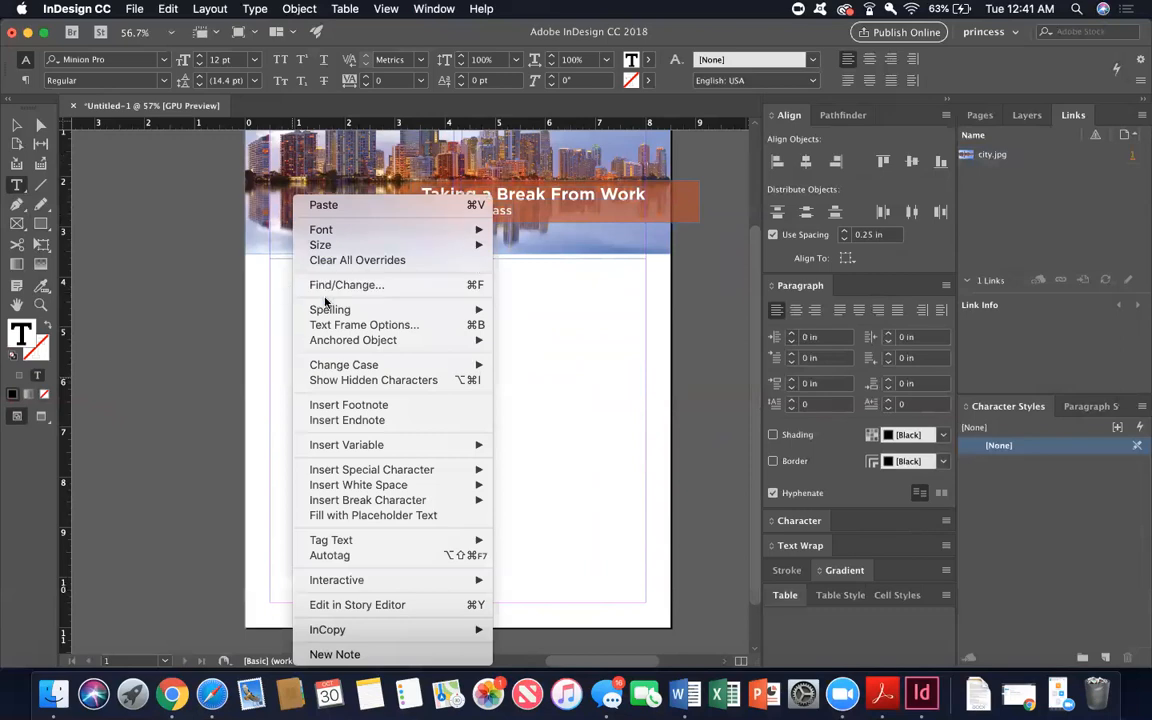
{"action": "left_click", "coordinate": [362, 516]}
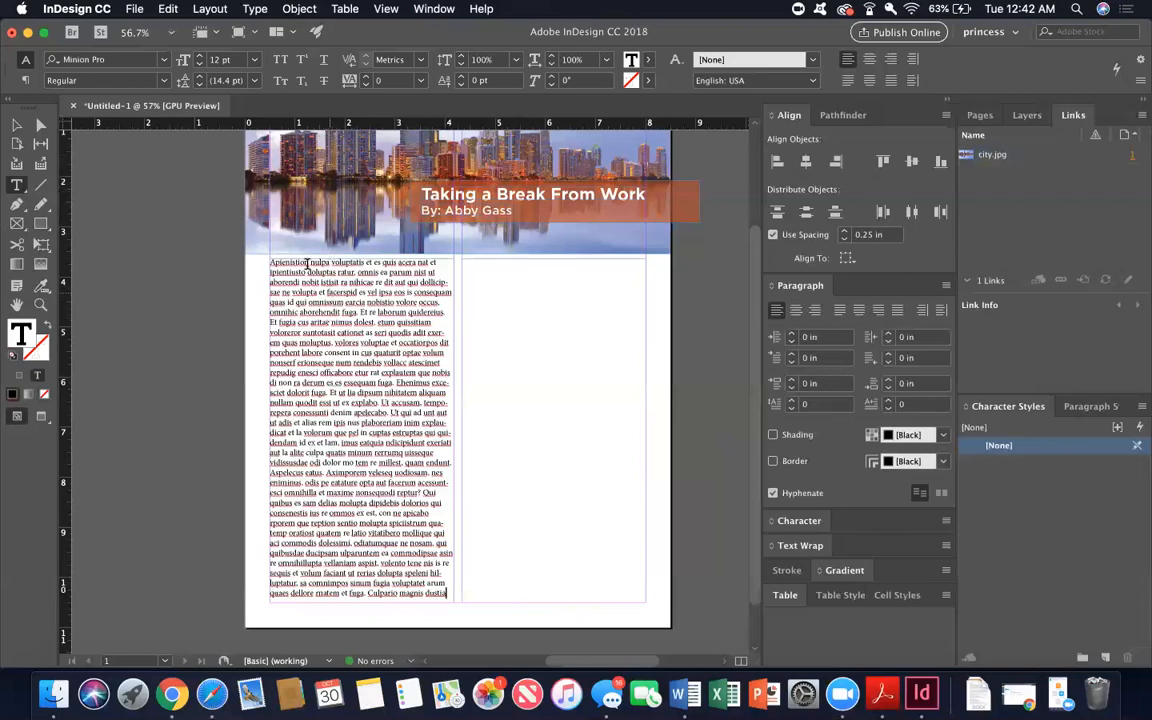
{"action": "left_click", "coordinate": [134, 9]}
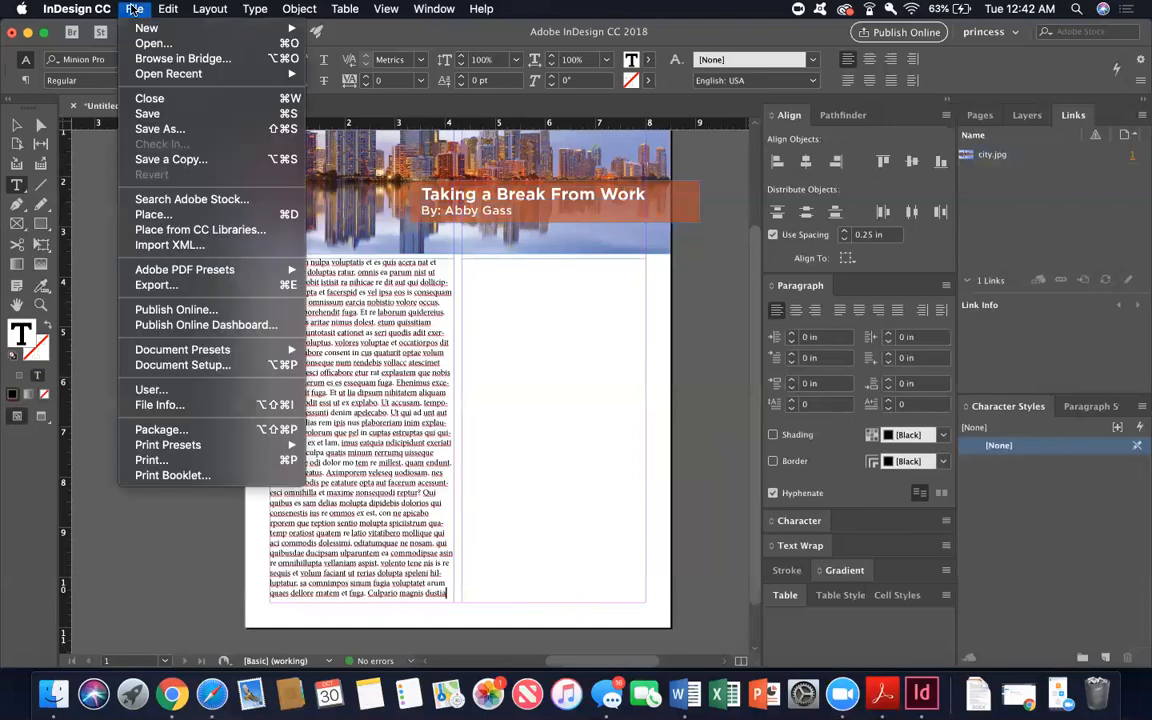
{"action": "mouse_move", "coordinate": [255, 12]}
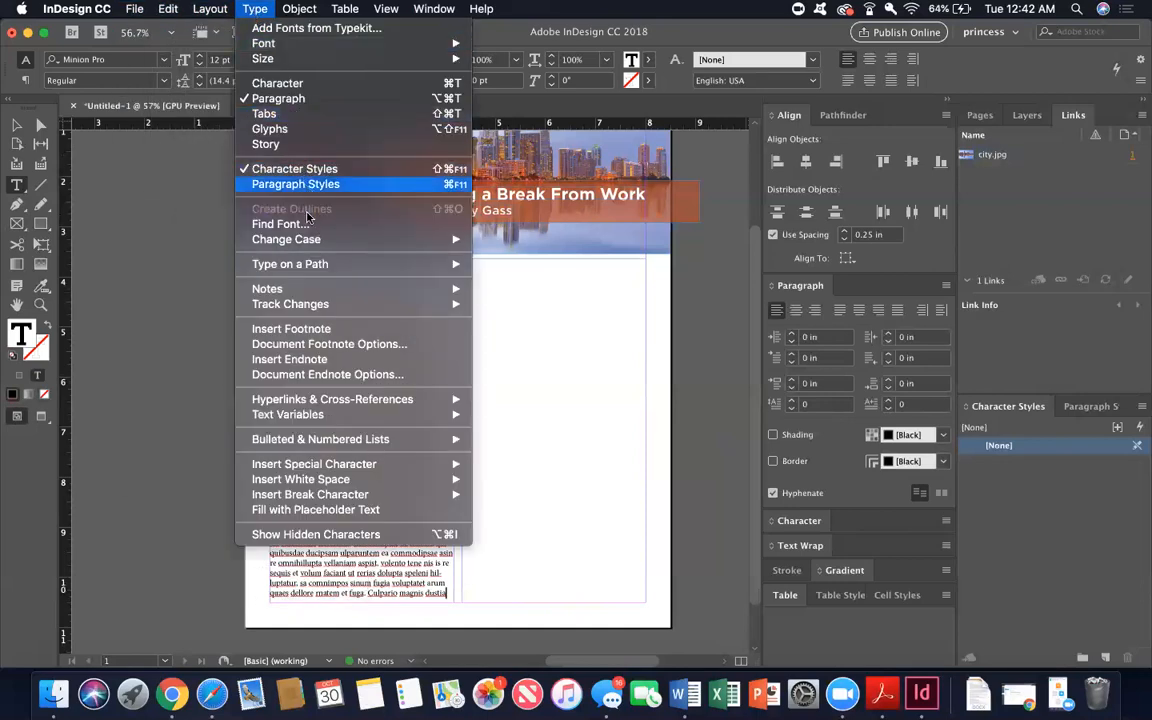
{"action": "mouse_move", "coordinate": [300, 304]}
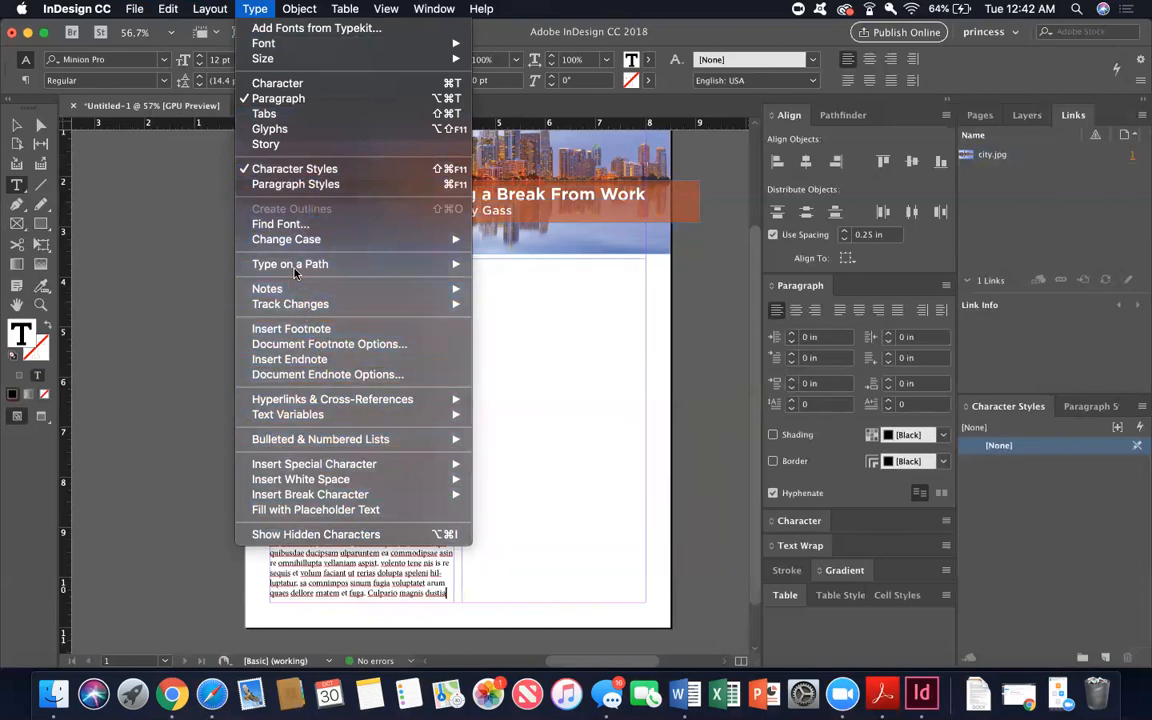
{"action": "mouse_move", "coordinate": [294, 244]}
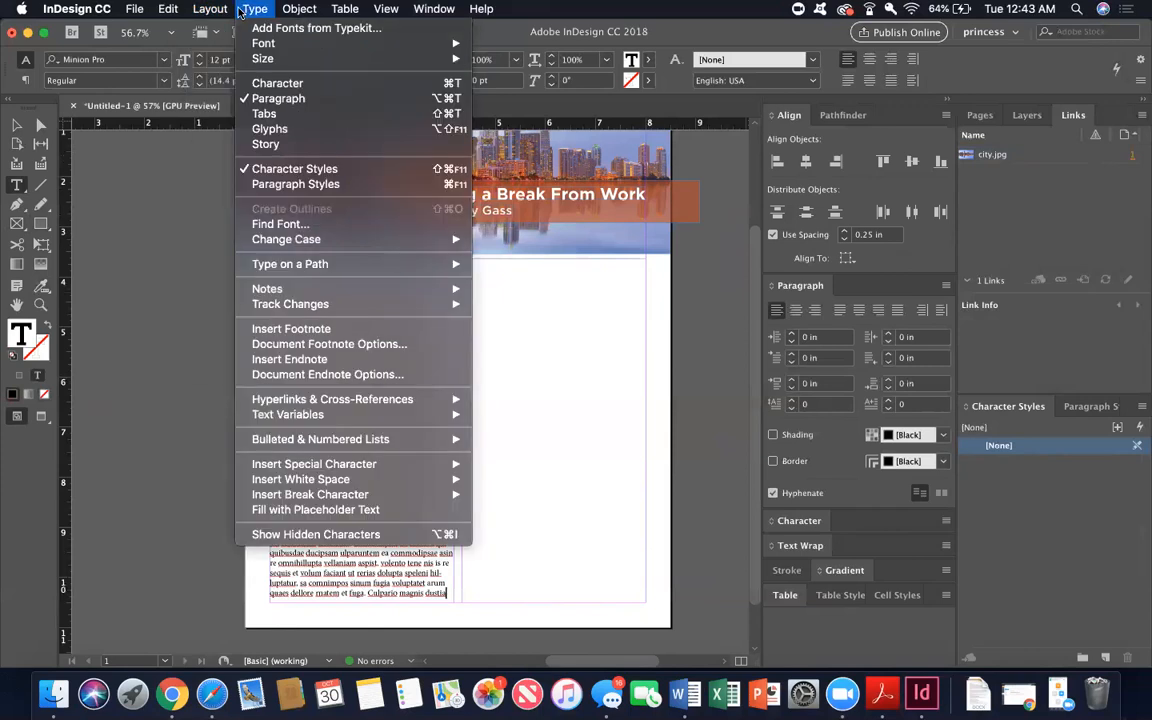
{"action": "left_click", "coordinate": [240, 11]}
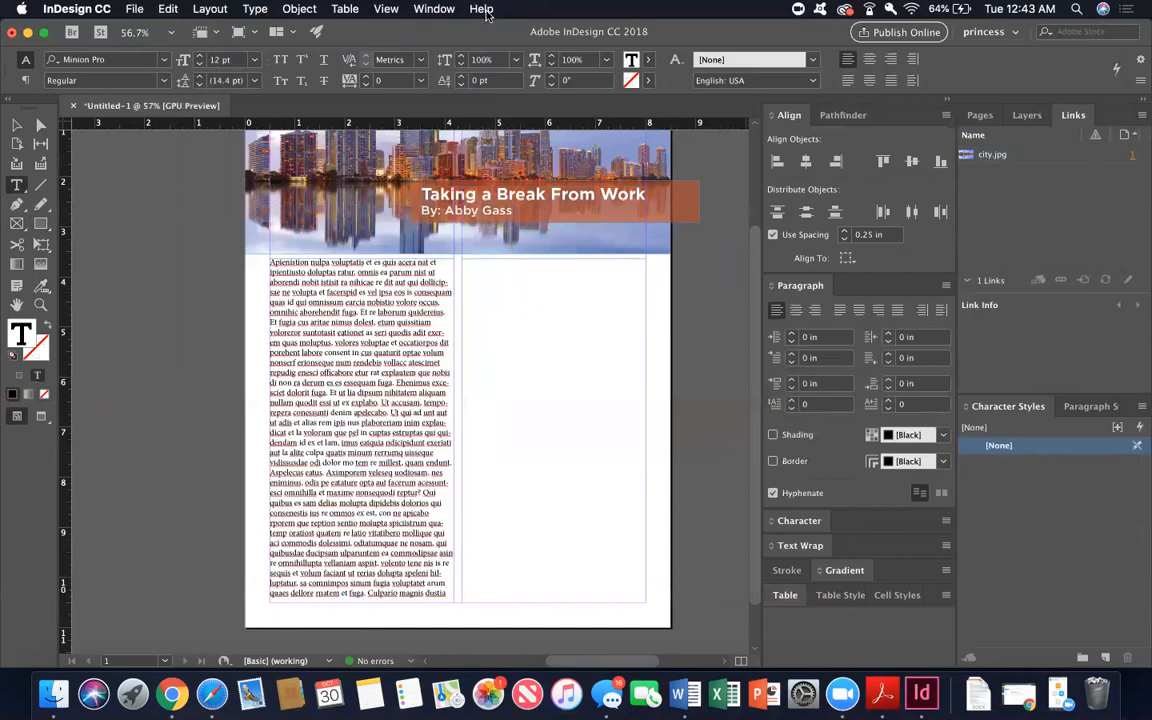
Search the commands for "spell" and turn off Dynamic Spelling
{"action": "left_click", "coordinate": [483, 10]}
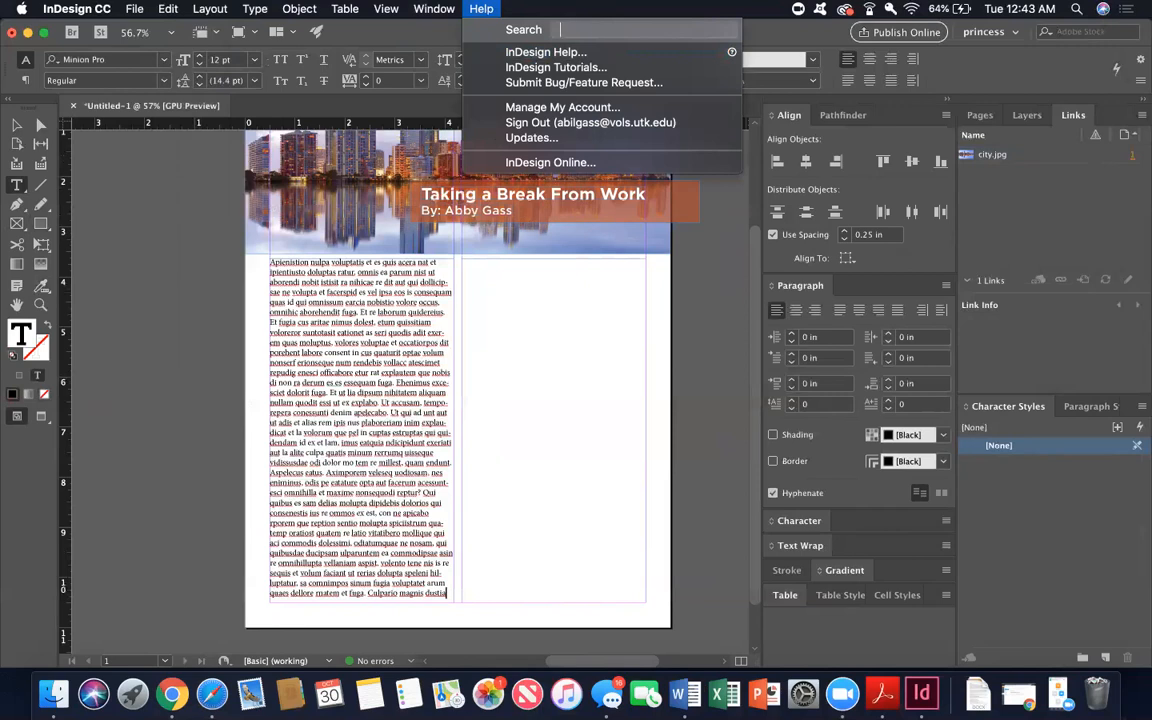
{"action": "type", "text": "spell"}
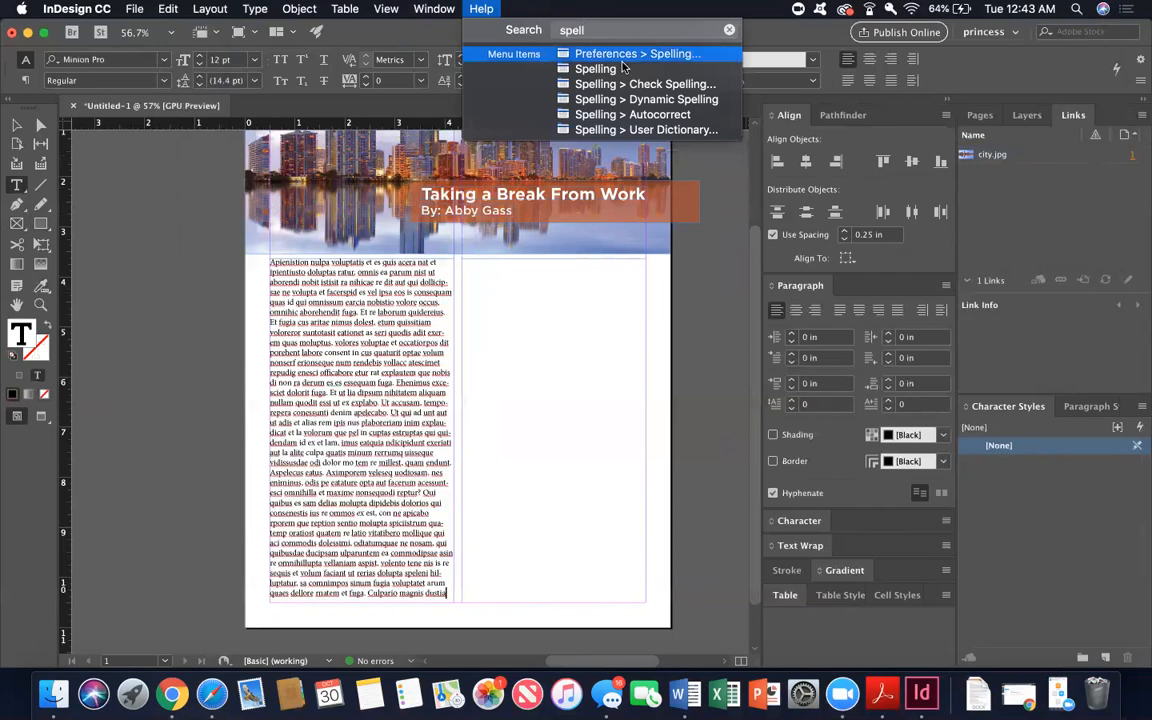
{"action": "mouse_move", "coordinate": [613, 99]}
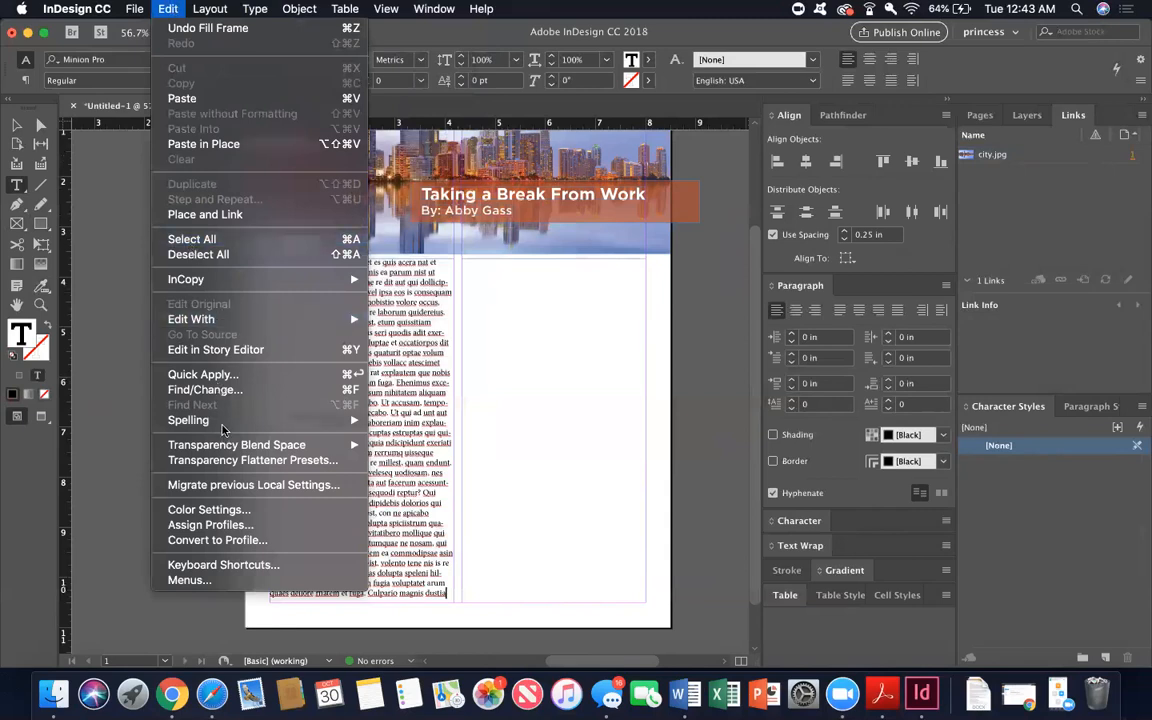
{"action": "mouse_move", "coordinate": [224, 421]}
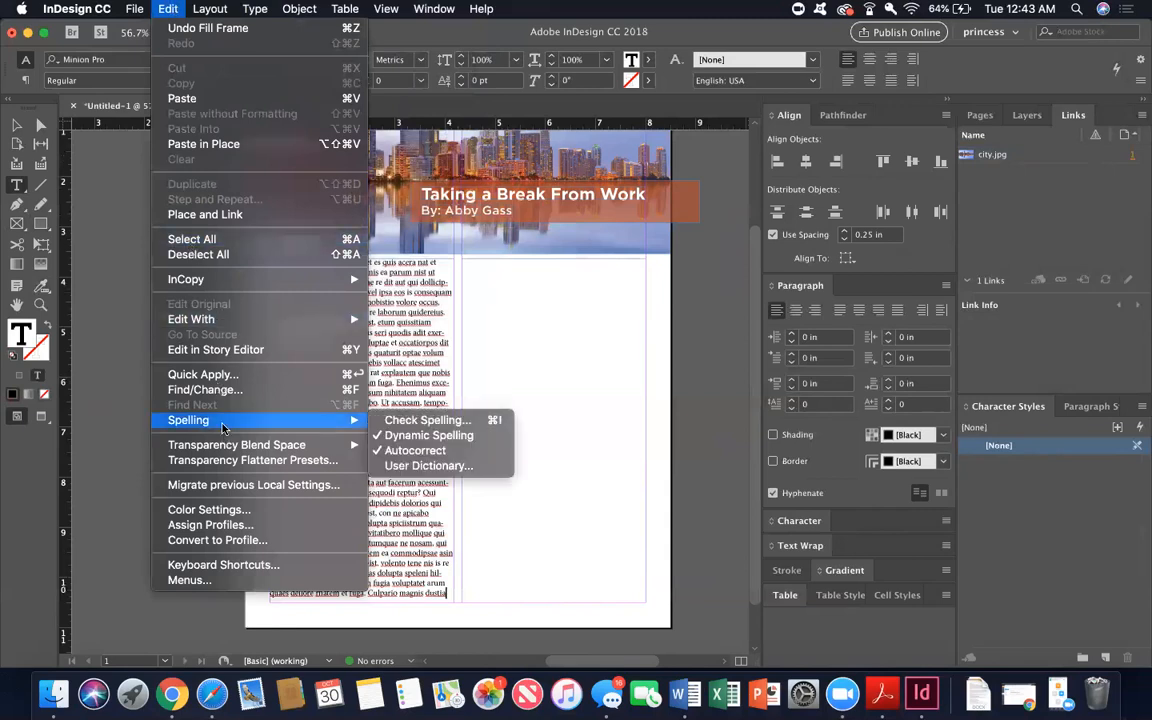
{"action": "left_click", "coordinate": [413, 436]}
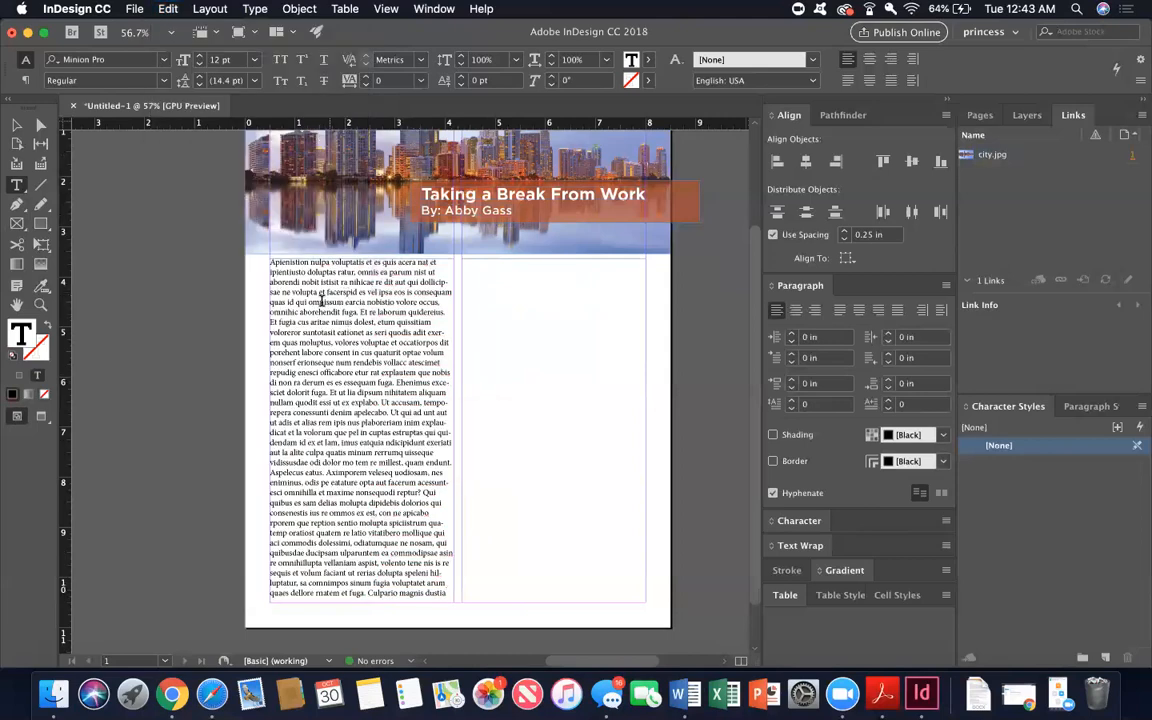
Turn Dynamic Spelling back on
{"action": "left_click", "coordinate": [156, 10]}
{"action": "mouse_move", "coordinate": [270, 420]}
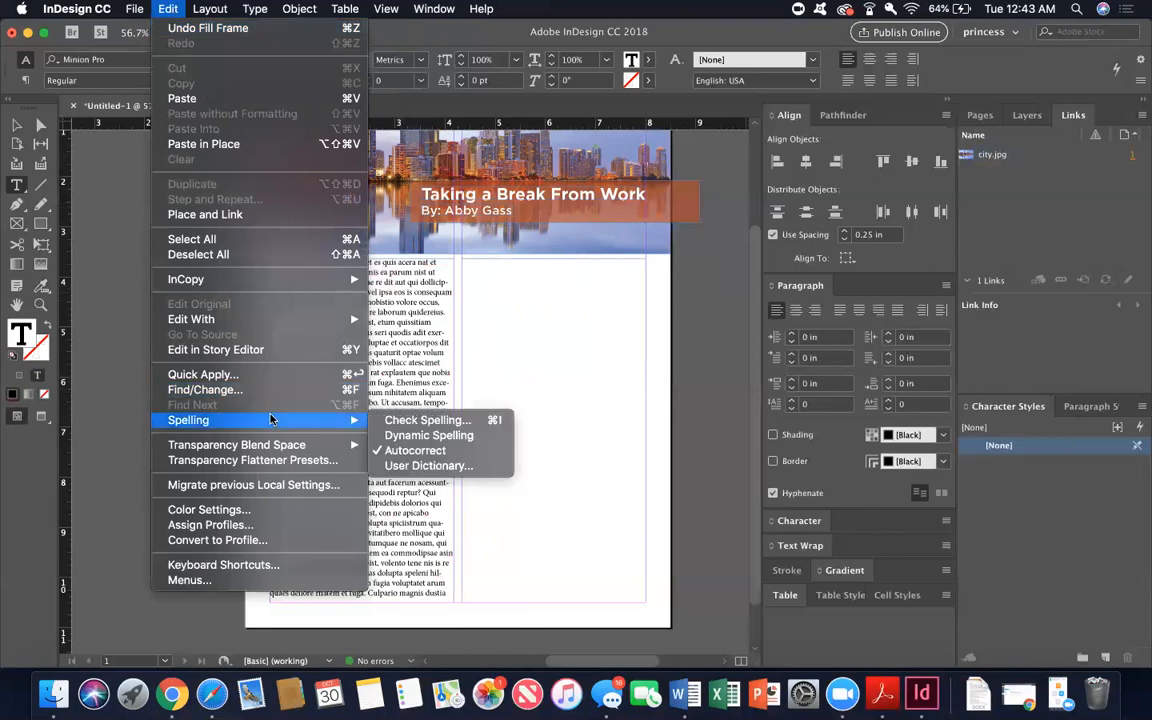
{"action": "left_click", "coordinate": [410, 435]}
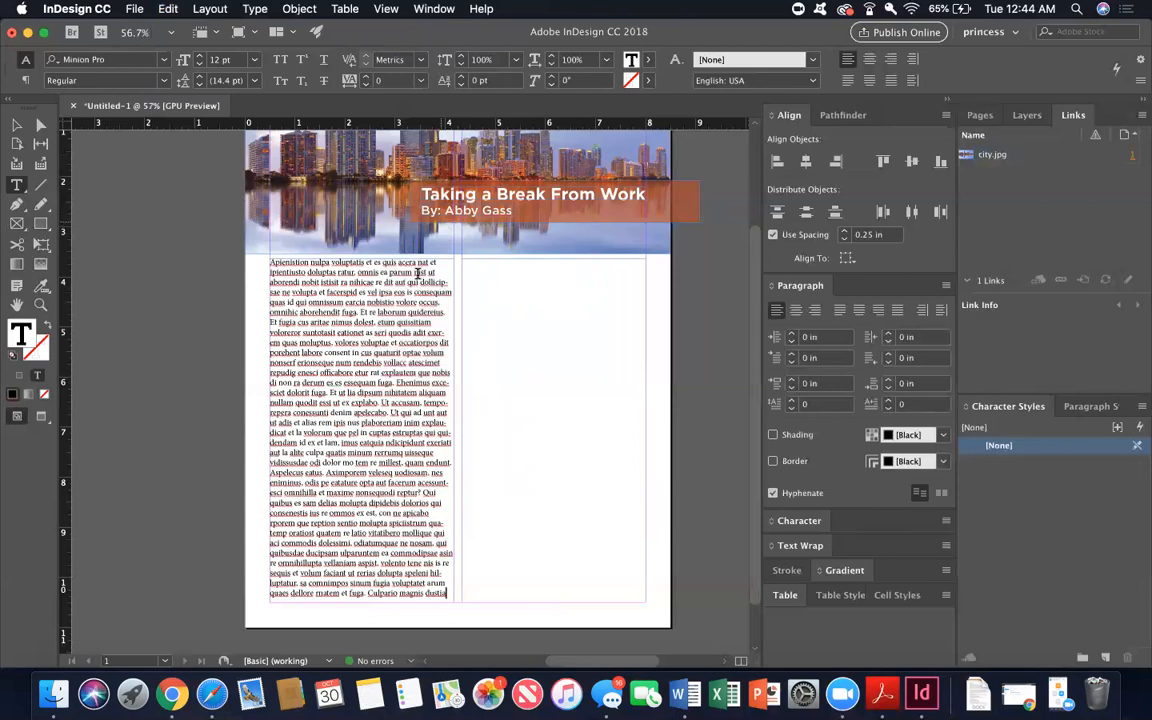
Delete all of the placeholder text from the first column's frame
{"action": "left_click_drag", "start_coordinate": [444, 593], "coordinate": [238, 217]}
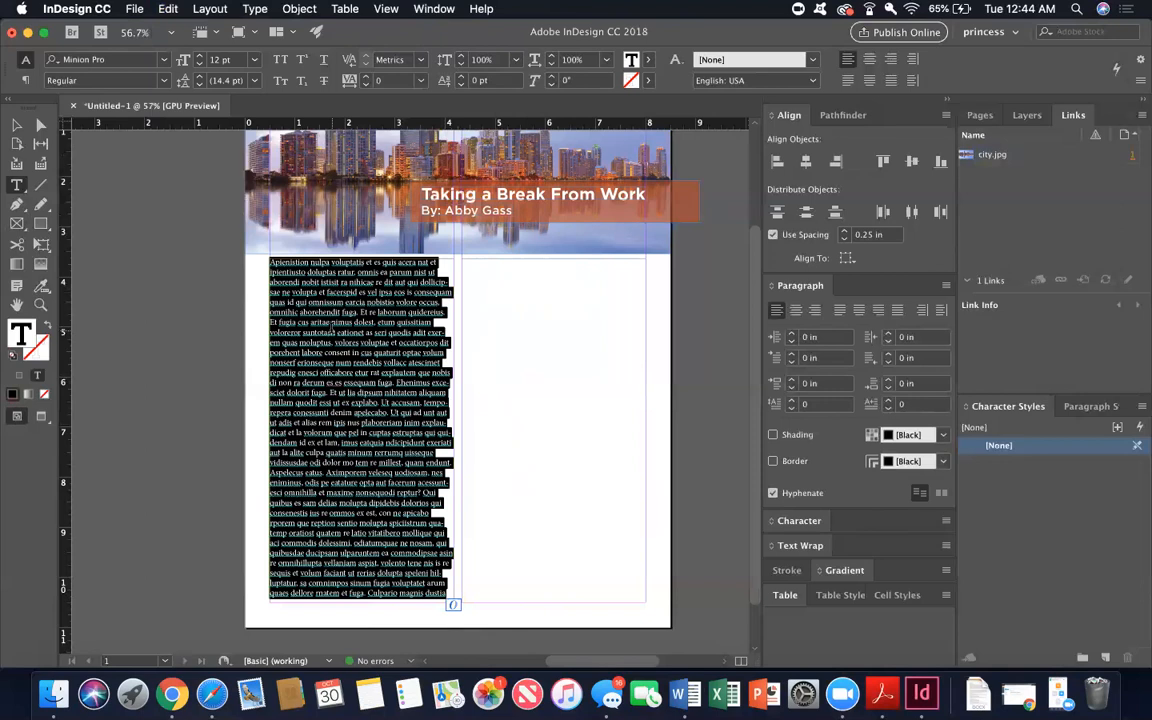
{"action": "key", "text": "BackSpace"}
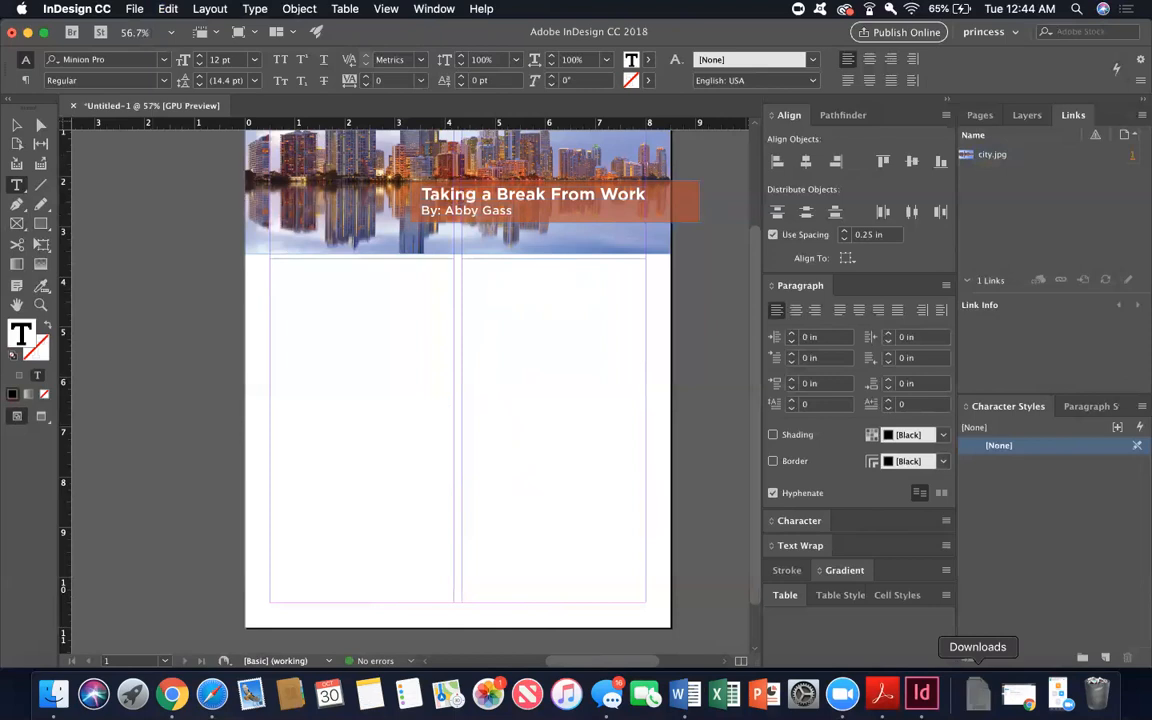
Open Story text.docx from the Downloads folder in Word and copy its entire text
{"action": "left_click", "coordinate": [978, 693]}
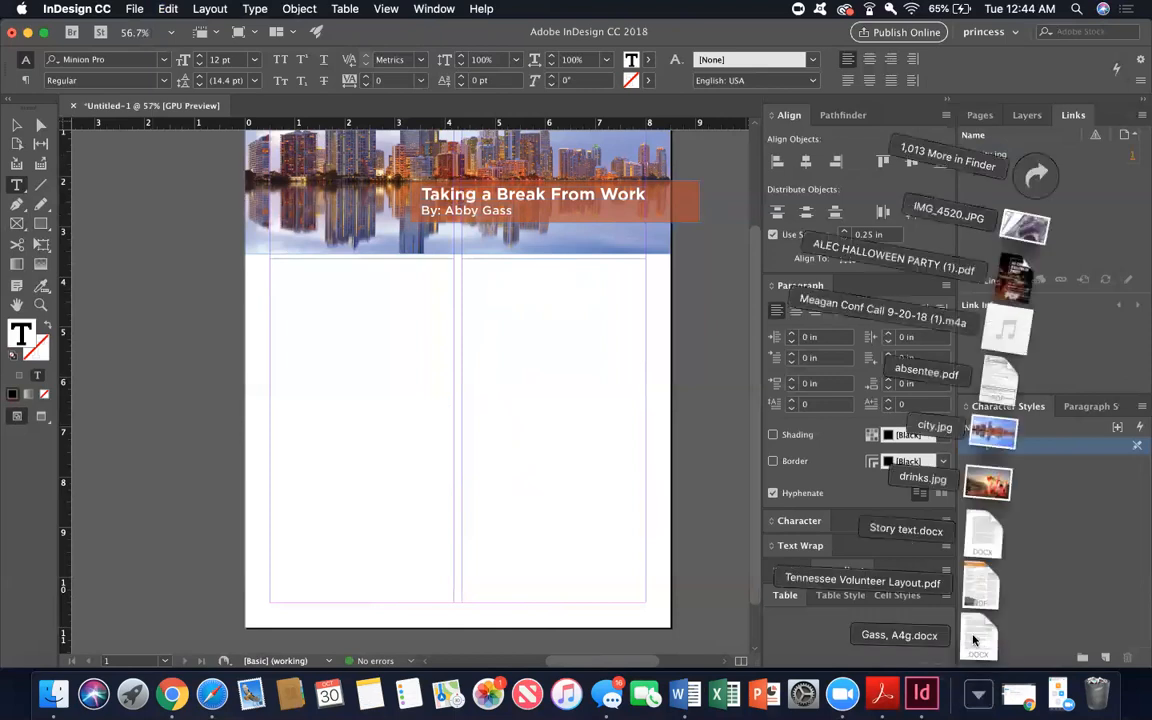
{"action": "left_click", "coordinate": [989, 534]}
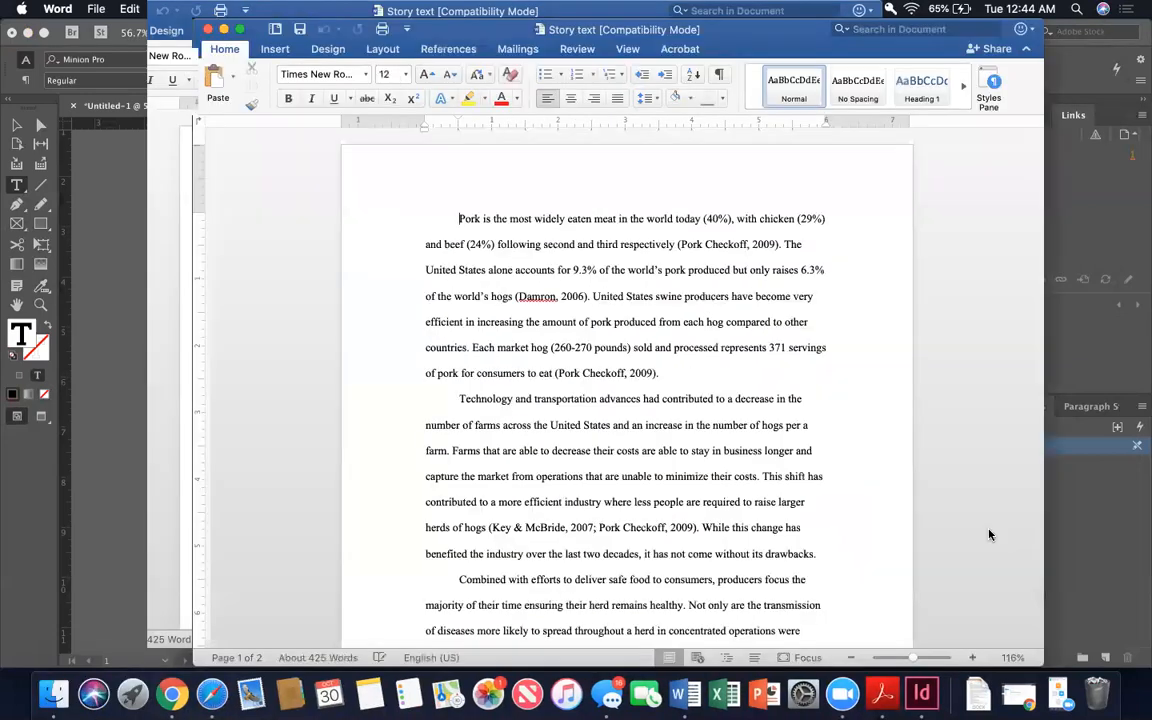
{"action": "left_click_drag", "start_coordinate": [451, 215], "coordinate": [604, 382]}
{"action": "left_click", "coordinate": [604, 382]}
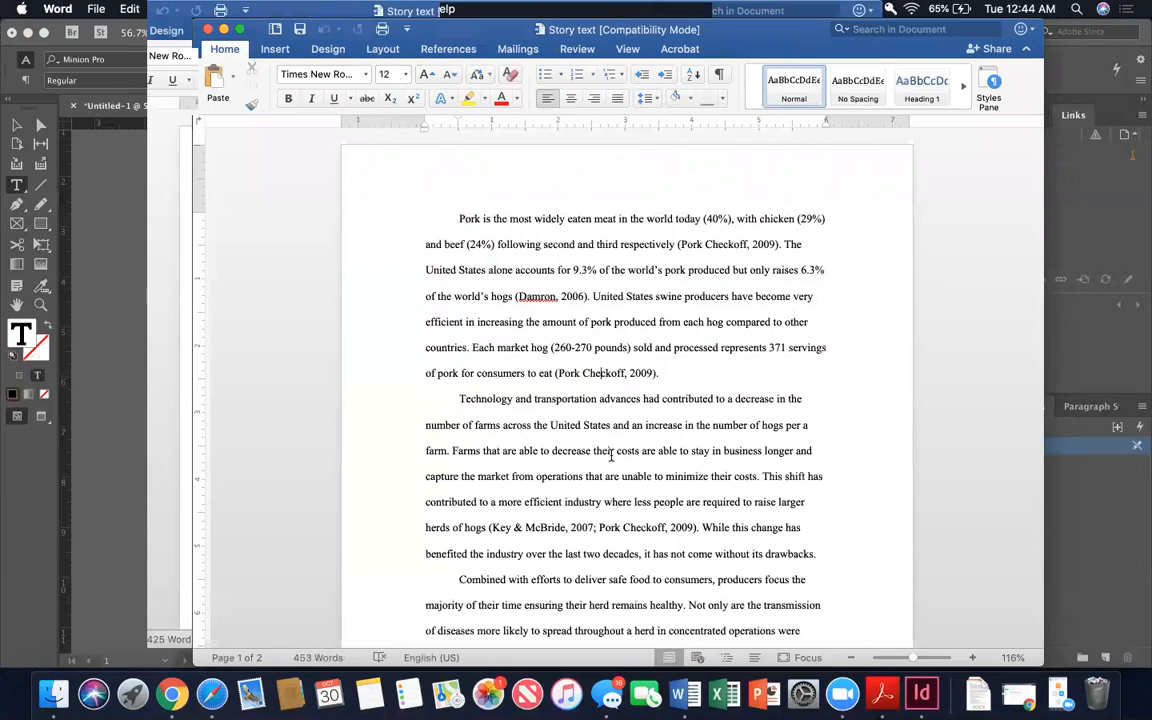
{"action": "key", "text": "super+a"}
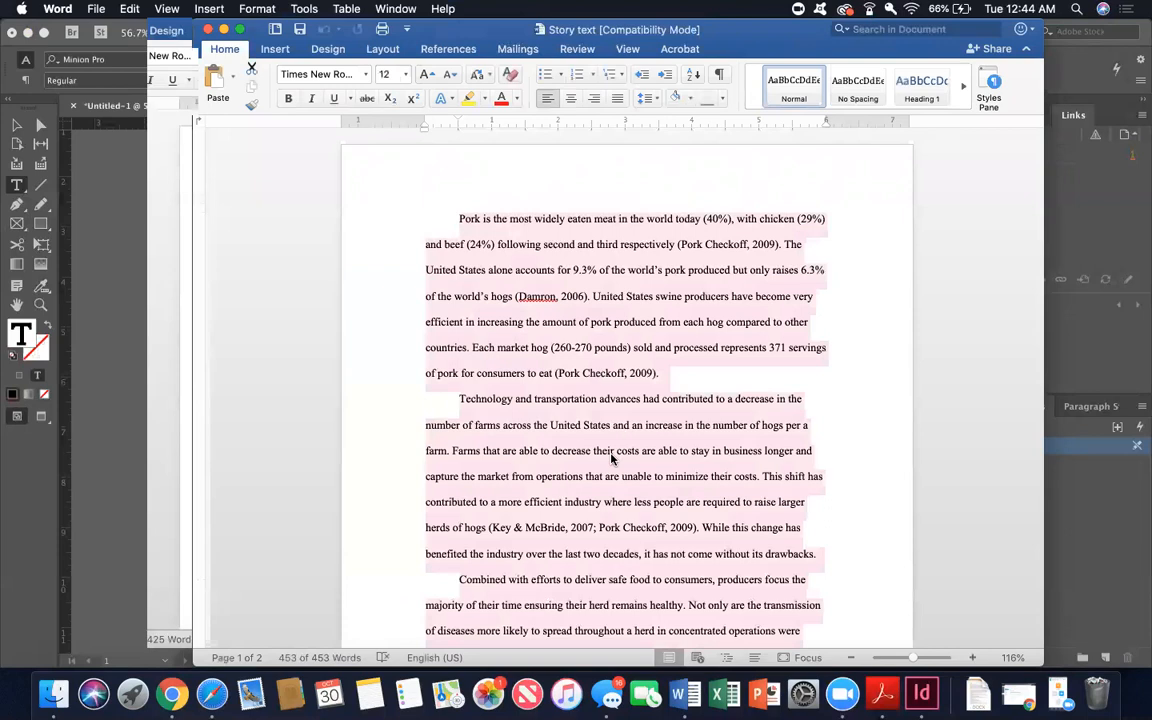
{"action": "key", "text": "super+c"}
Switch back to InDesign and paste the copied story into the first column's empty text frame
{"action": "key", "text": "super+Tab"}
{"action": "left_click", "coordinate": [372, 305]}
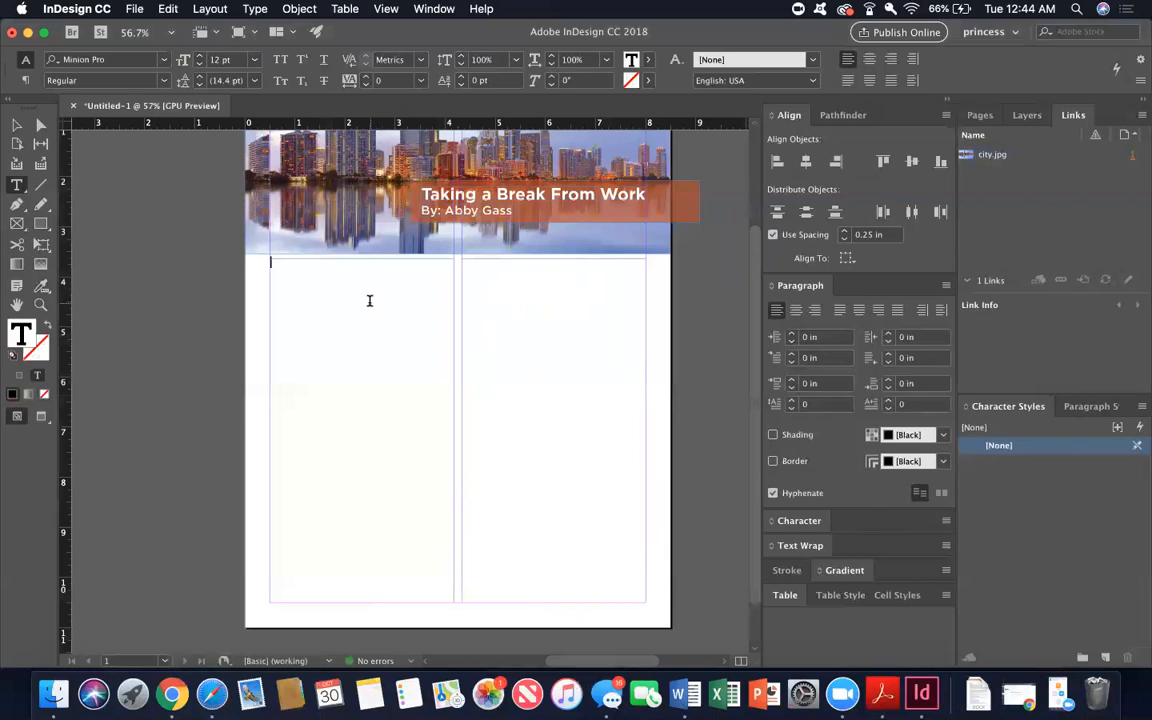
{"action": "key", "text": "super+v"}
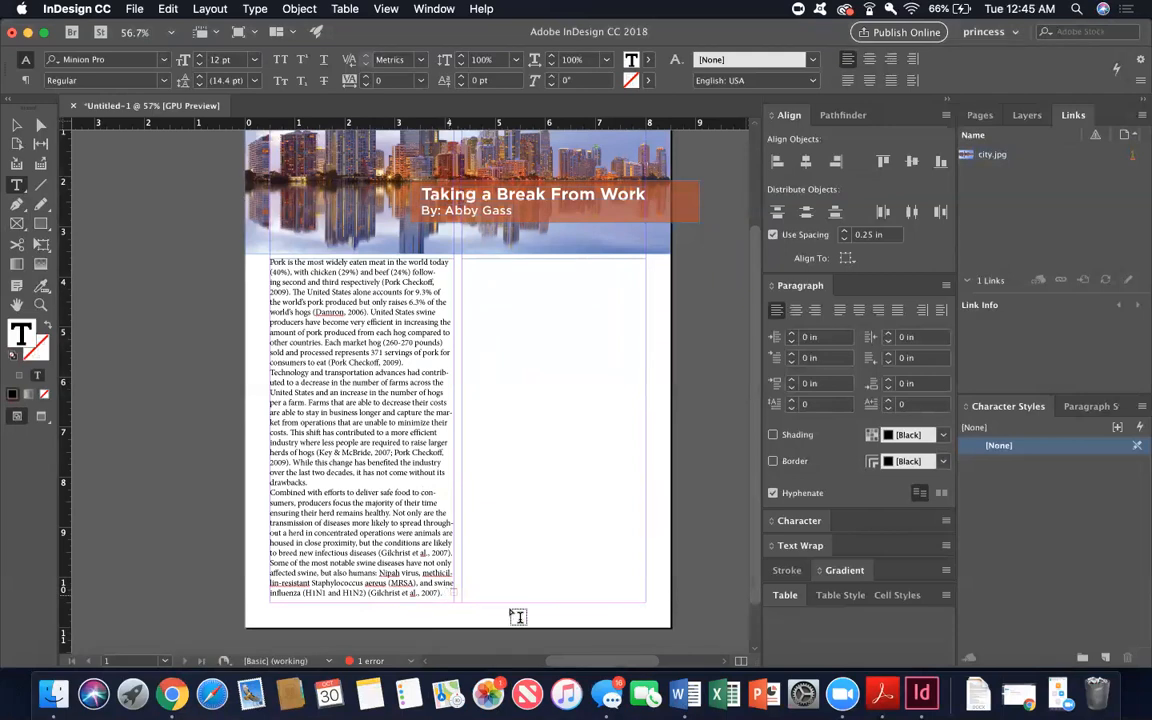
Thread the first column's overset text into the empty text frame in the second column
{"action": "left_click", "coordinate": [17, 121]}
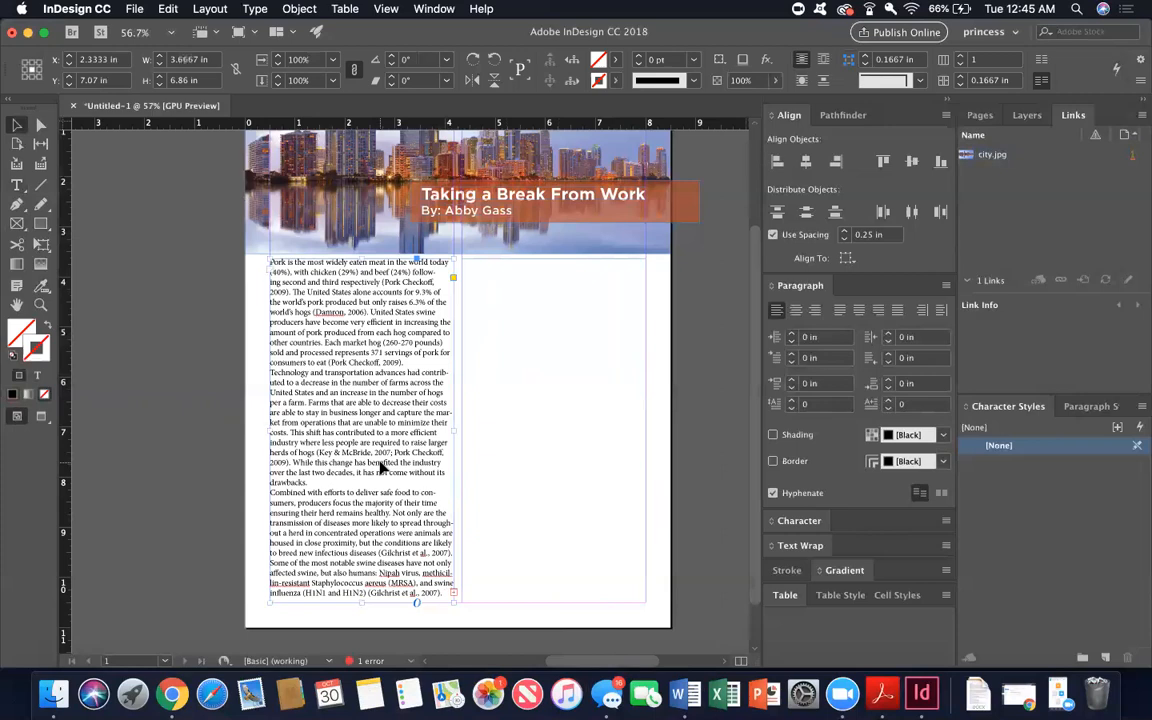
{"action": "left_click", "coordinate": [549, 542]}
{"action": "left_click", "coordinate": [646, 592]}
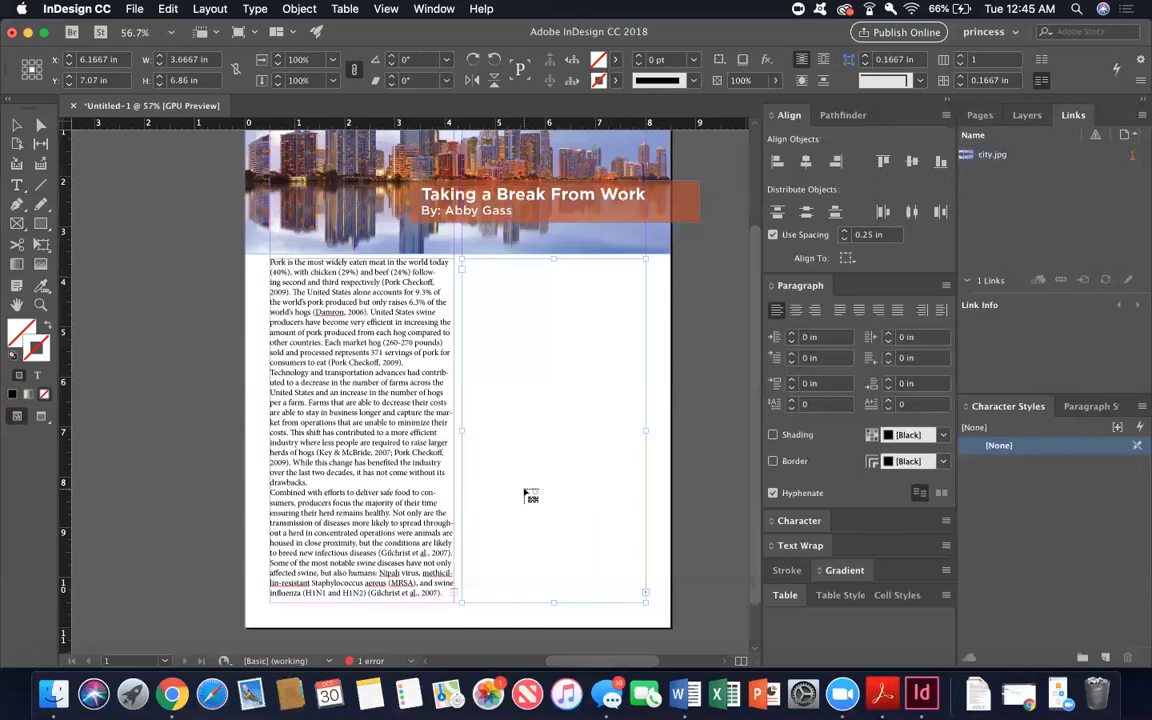
{"action": "key", "text": "Escape"}
{"action": "left_click", "coordinate": [385, 507]}
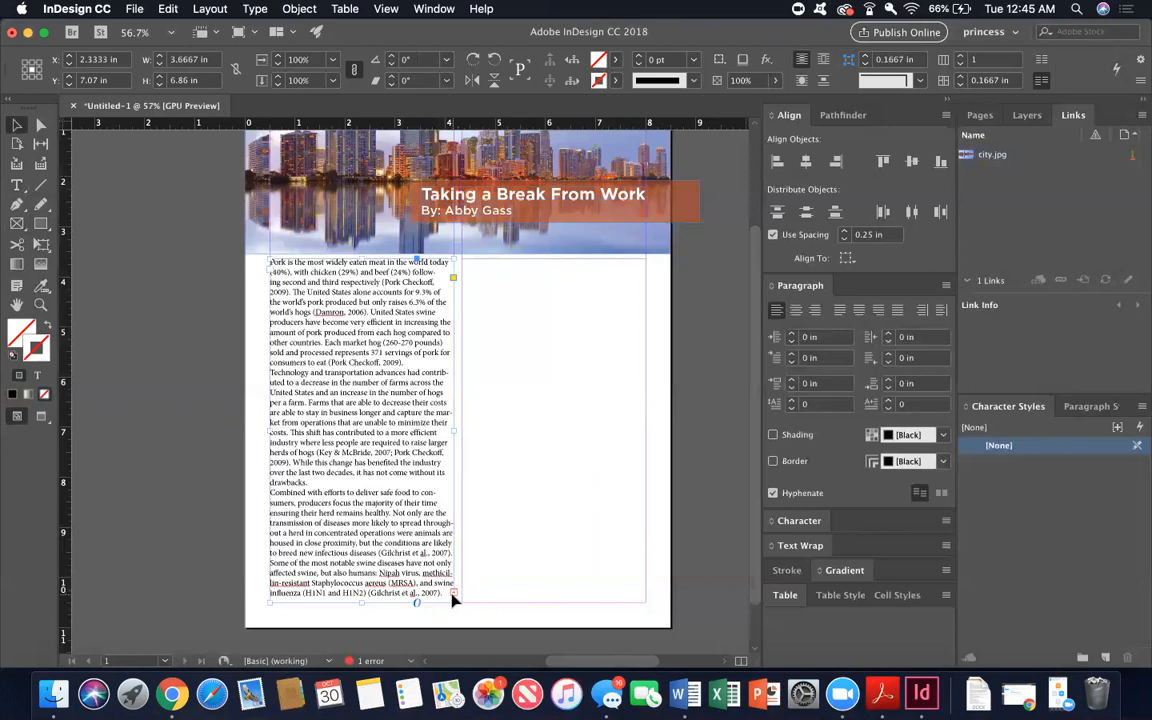
{"action": "left_click", "coordinate": [453, 596]}
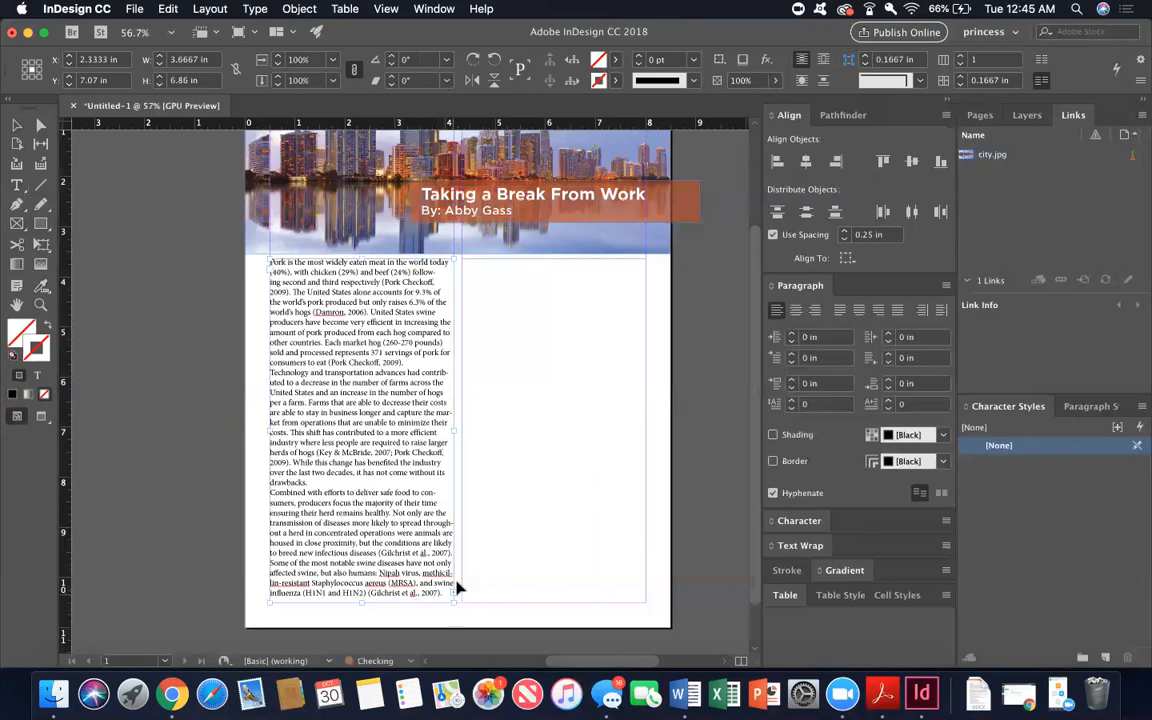
{"action": "left_click", "coordinate": [497, 501]}
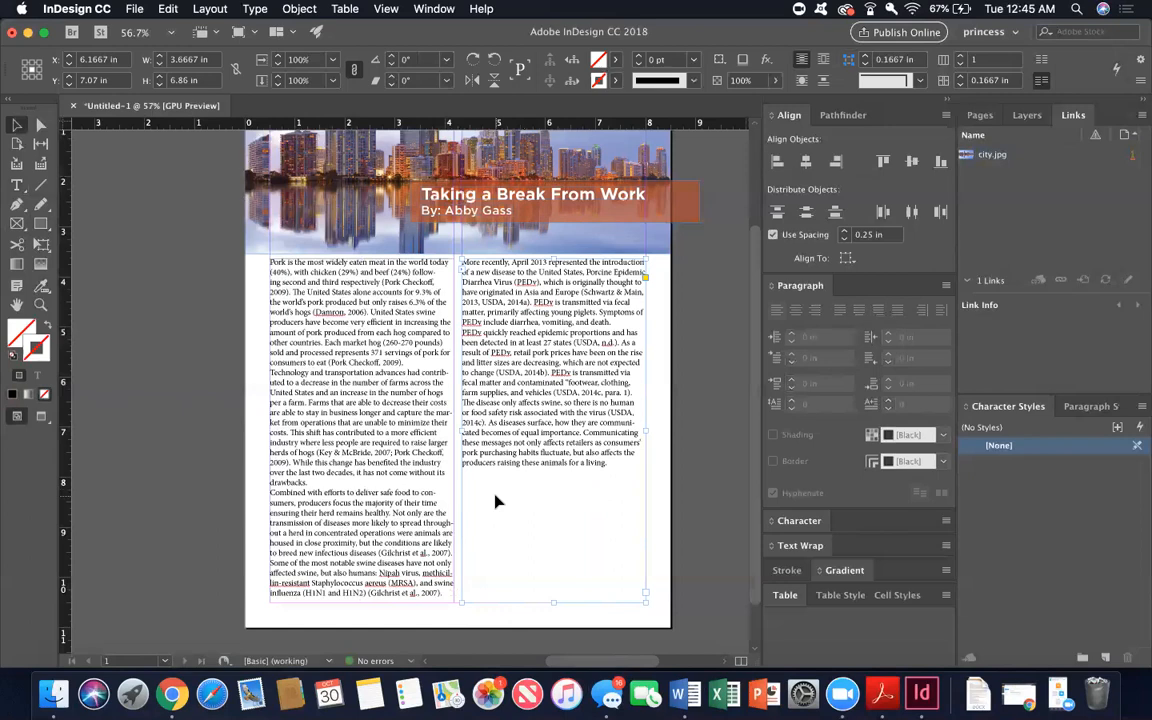
Try deleting the last two lines of the second paragraph to test the reflow between the linked frames, and undo the deletion
{"action": "left_click", "coordinate": [313, 481]}
{"action": "double_click", "coordinate": [313, 481]}
{"action": "left_click_drag", "start_coordinate": [312, 482], "coordinate": [270, 472]}
{"action": "key", "text": "BackSpace"}
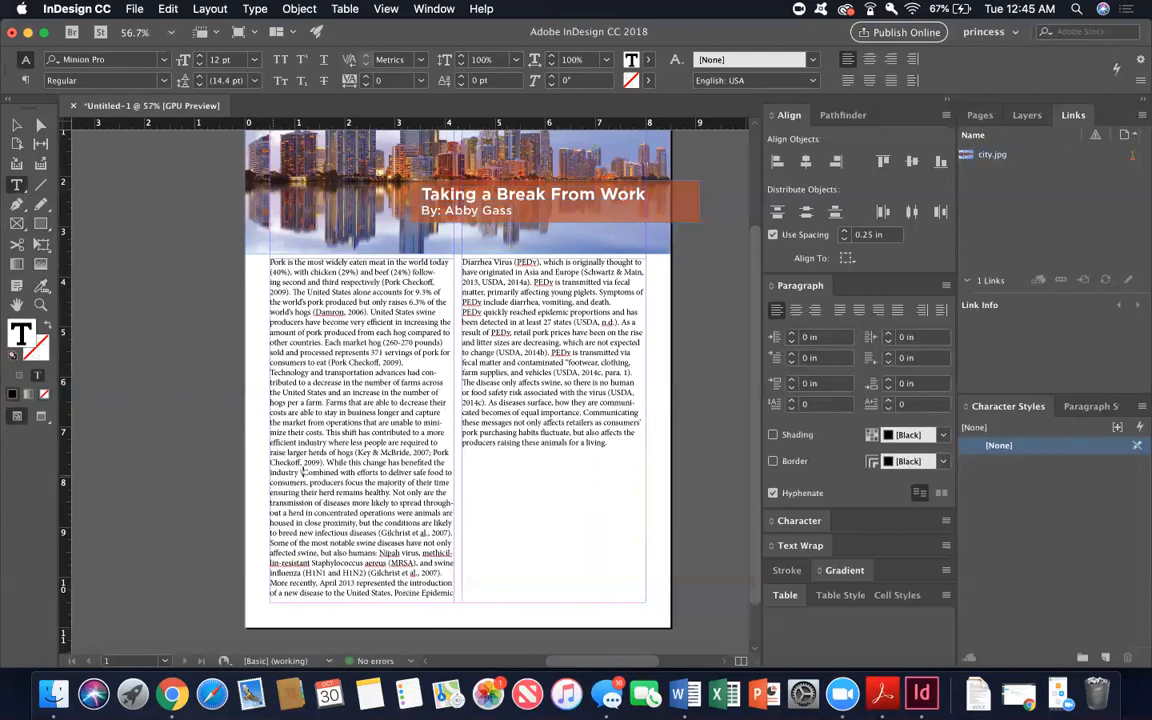
{"action": "key", "text": "super+z"}
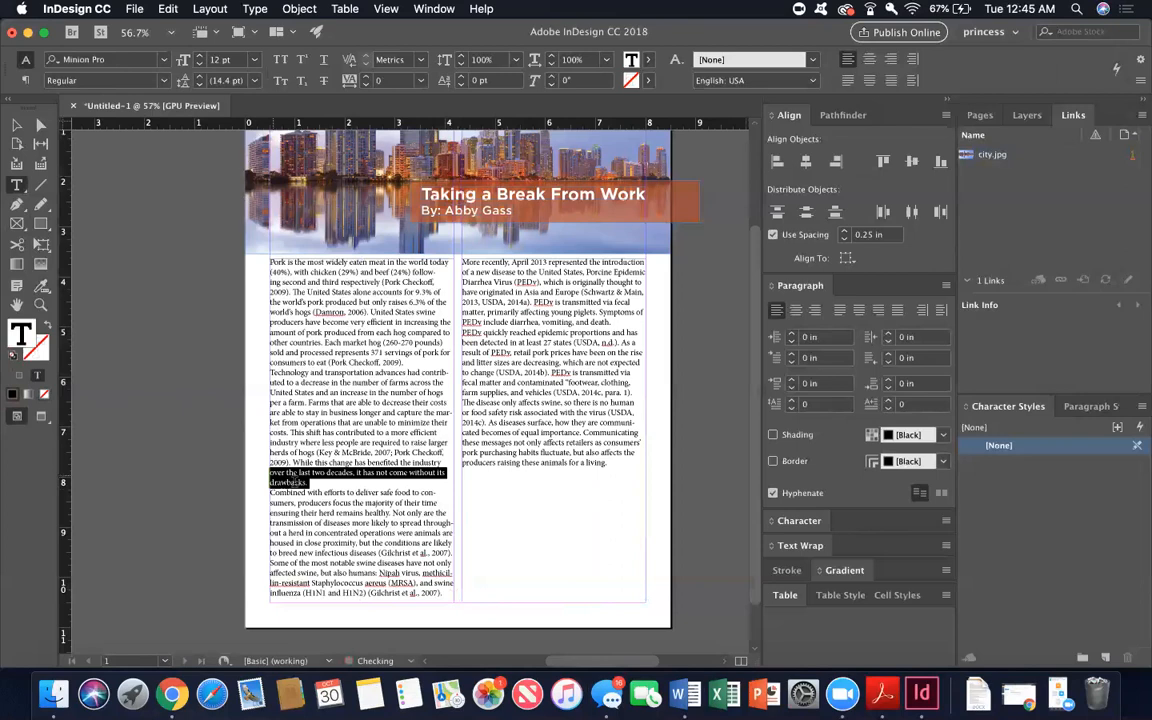
Turn off hyphenation for the second paragraph, which starts with "Technology and transportation advances"
{"action": "left_click", "coordinate": [324, 418]}
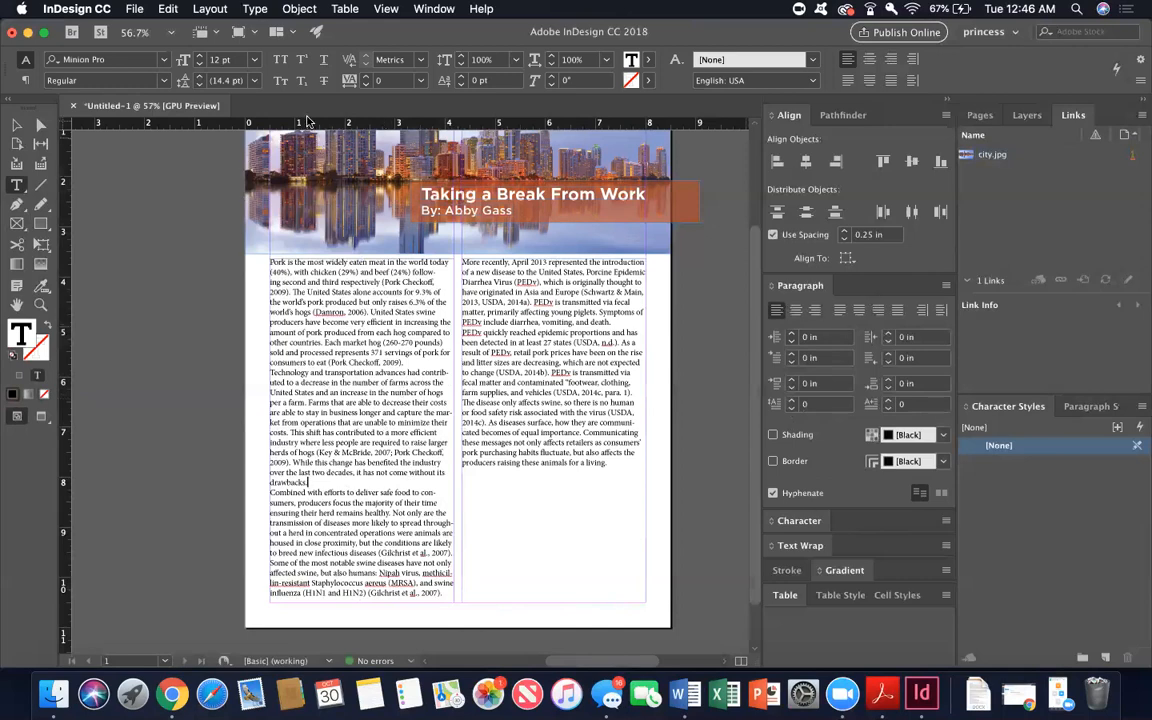
{"action": "left_click", "coordinate": [434, 8]}
{"action": "mouse_move", "coordinate": [426, 46]}
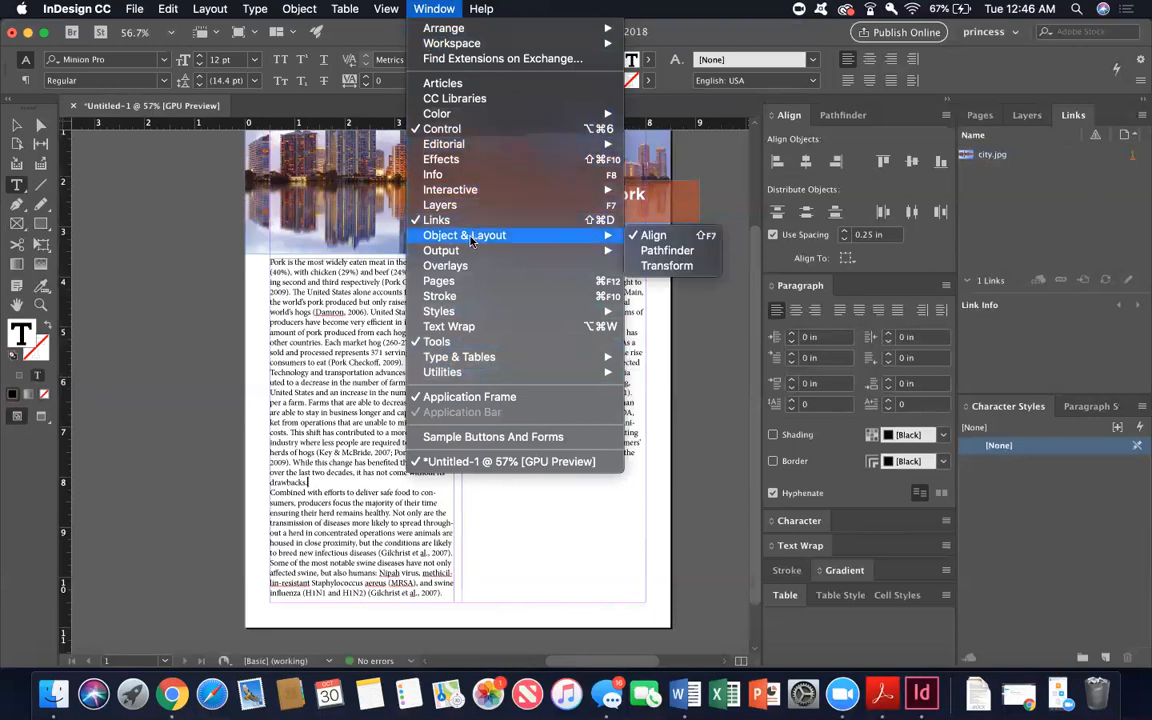
{"action": "mouse_move", "coordinate": [474, 251]}
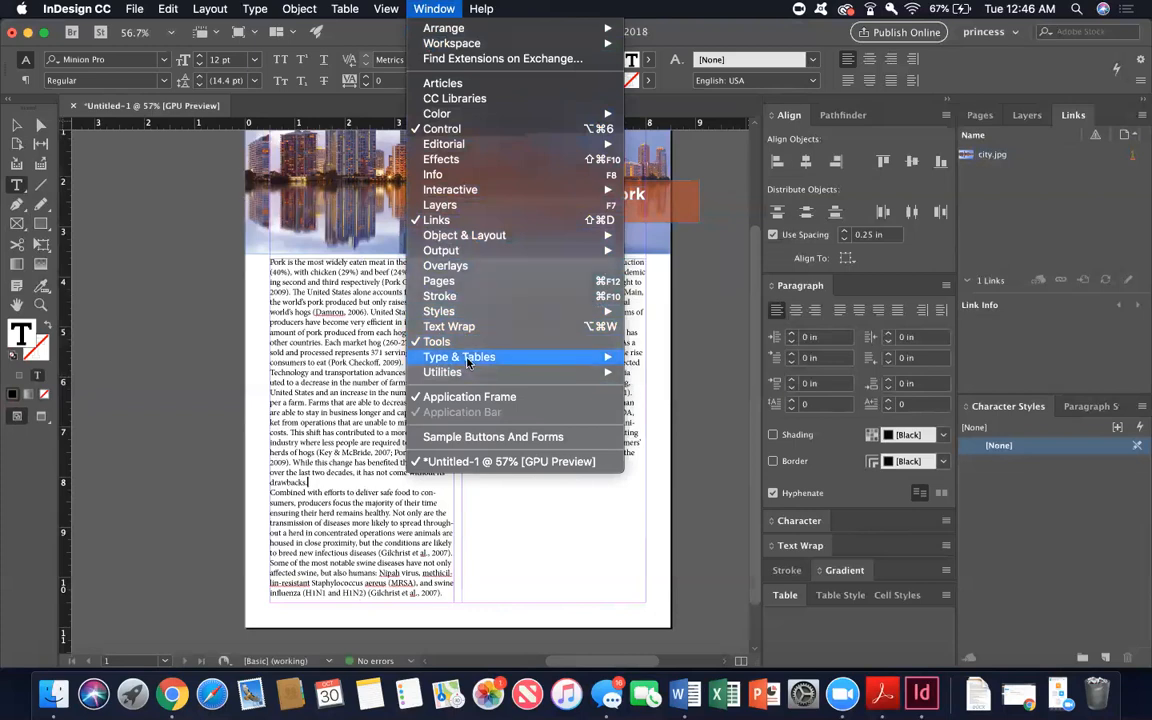
{"action": "mouse_move", "coordinate": [466, 372]}
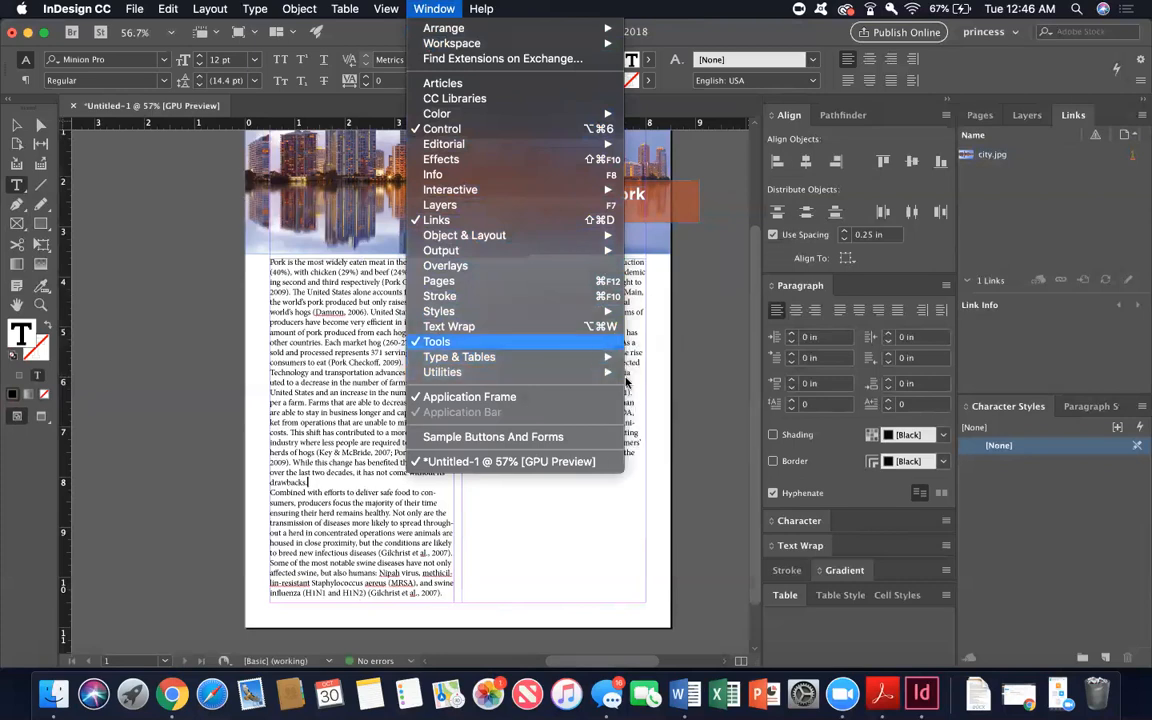
{"action": "mouse_move", "coordinate": [555, 357]}
{"action": "left_click", "coordinate": [660, 432]}
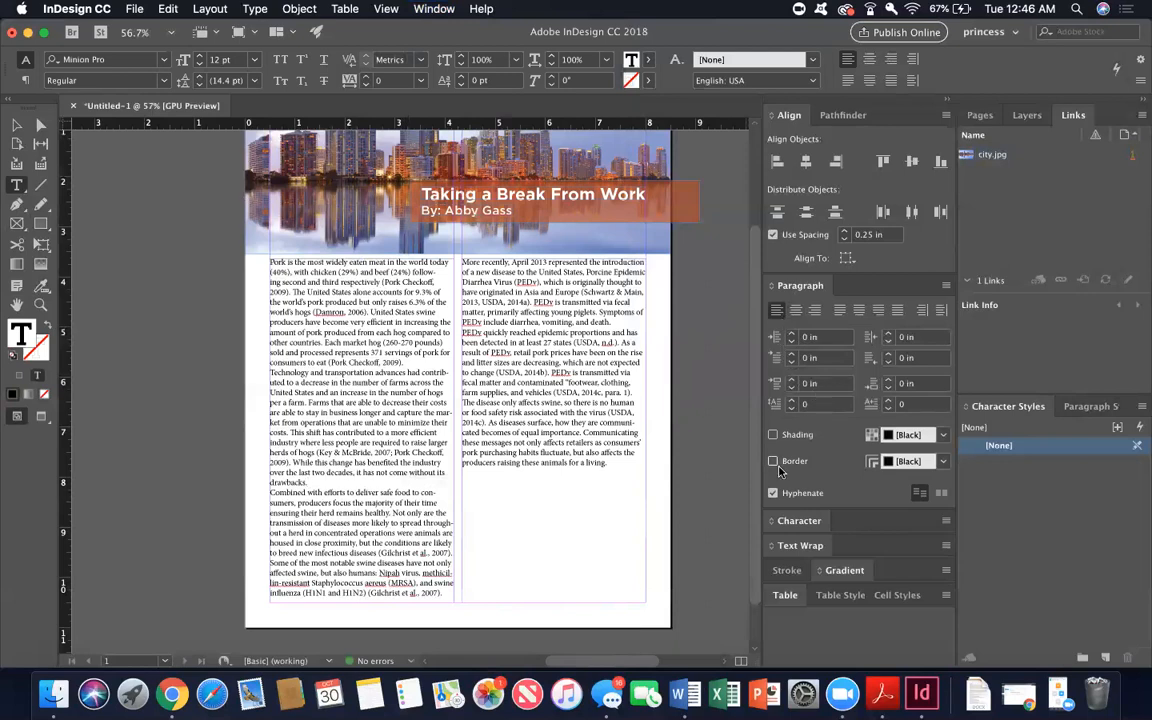
{"action": "left_click", "coordinate": [773, 494]}
{"action": "left_click", "coordinate": [773, 493]}
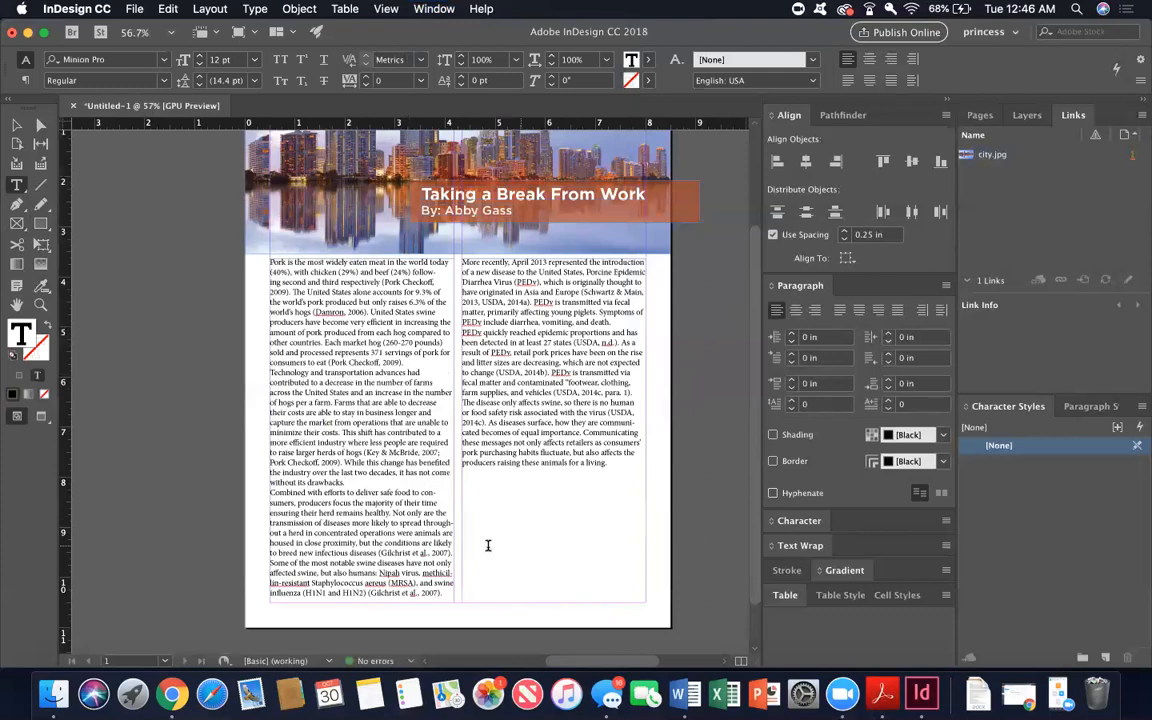
Turn off hyphenation for the entire story across both linked text frames
{"action": "left_click", "coordinate": [422, 545]}
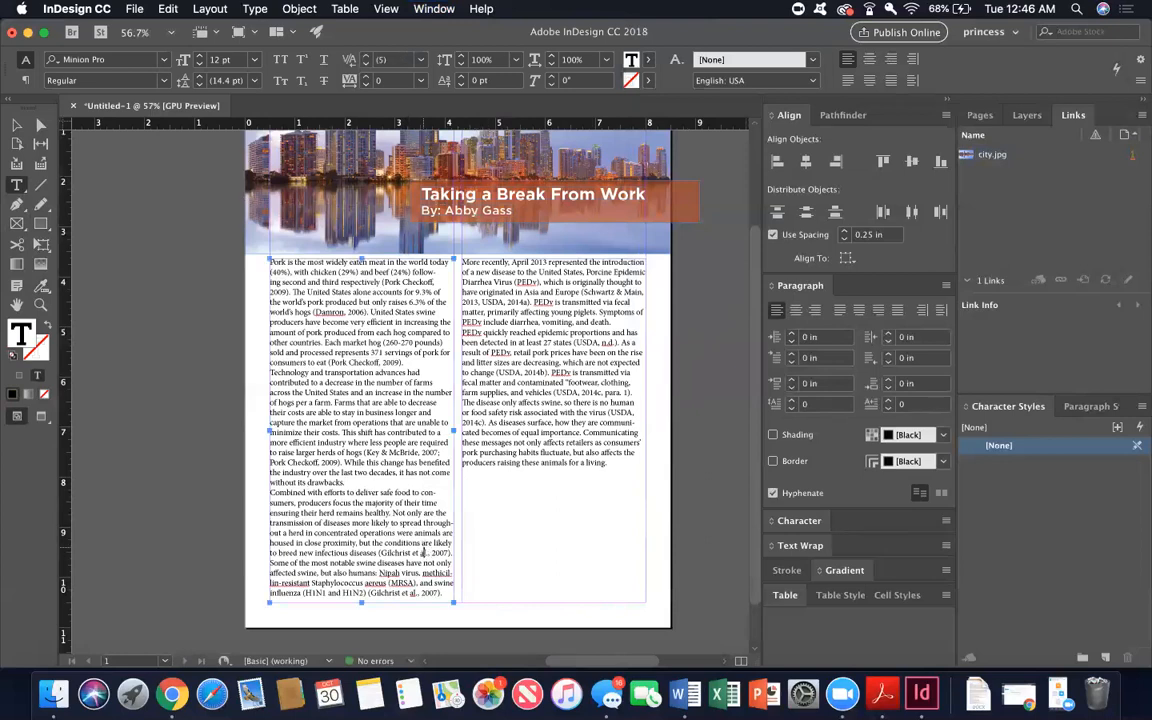
{"action": "key", "text": "super+a"}
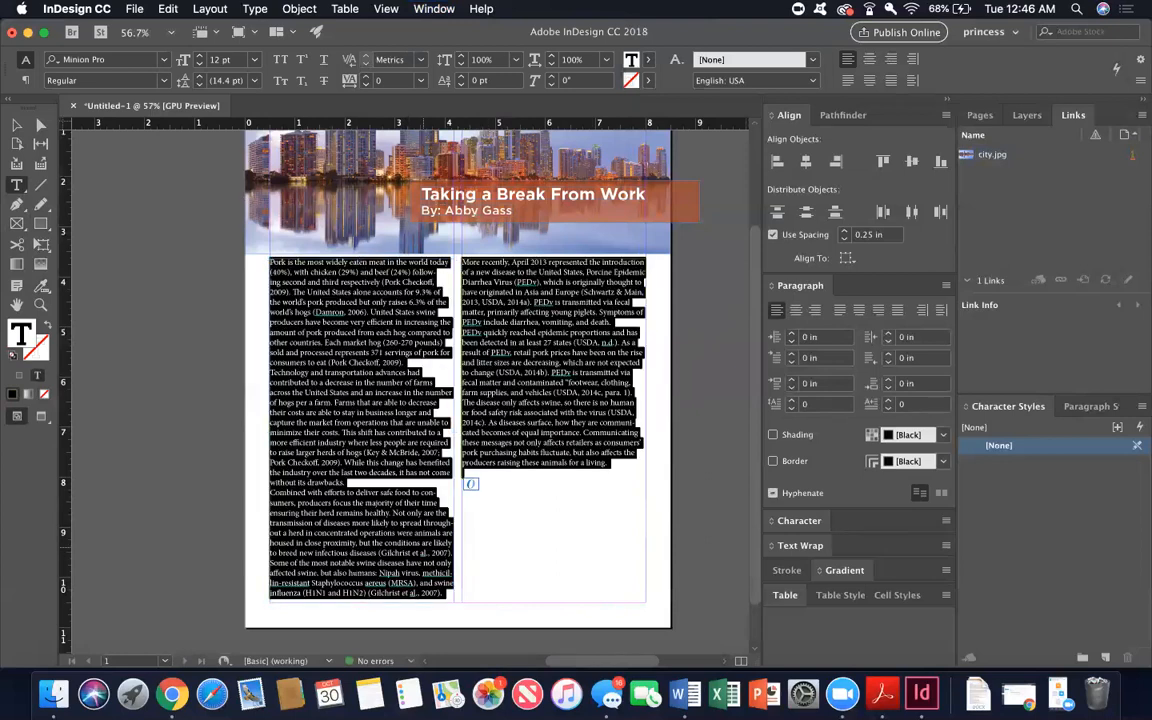
{"action": "left_click", "coordinate": [772, 493]}
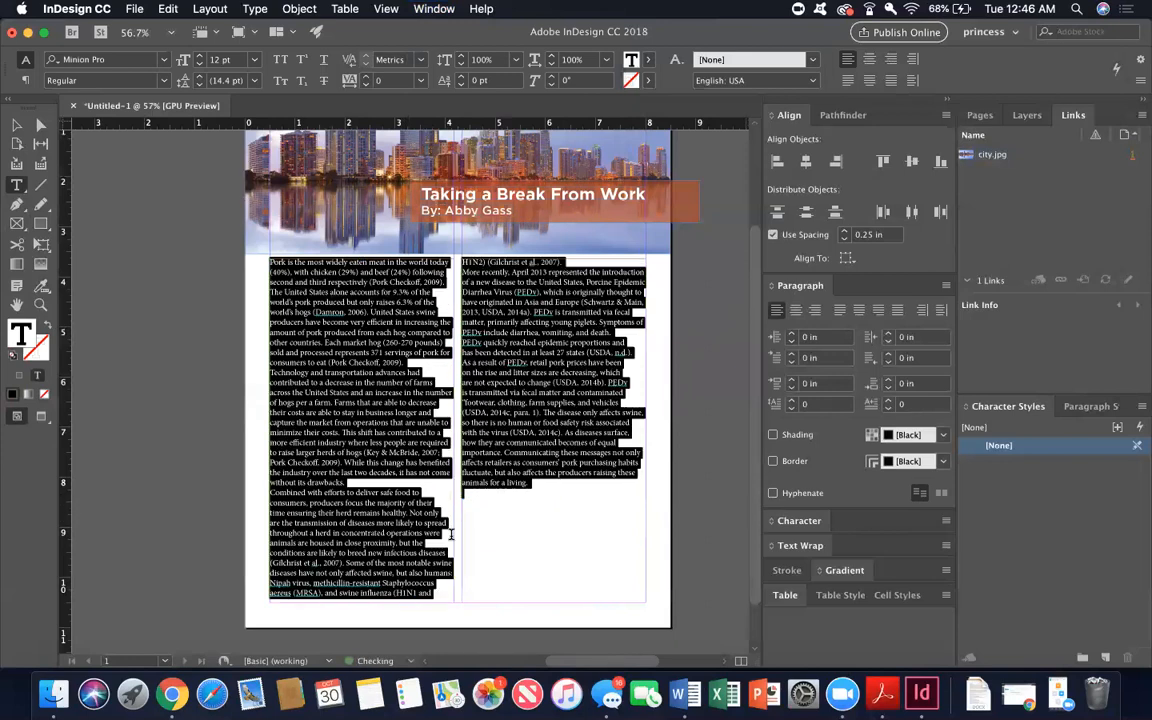
{"action": "left_click", "coordinate": [551, 543]}
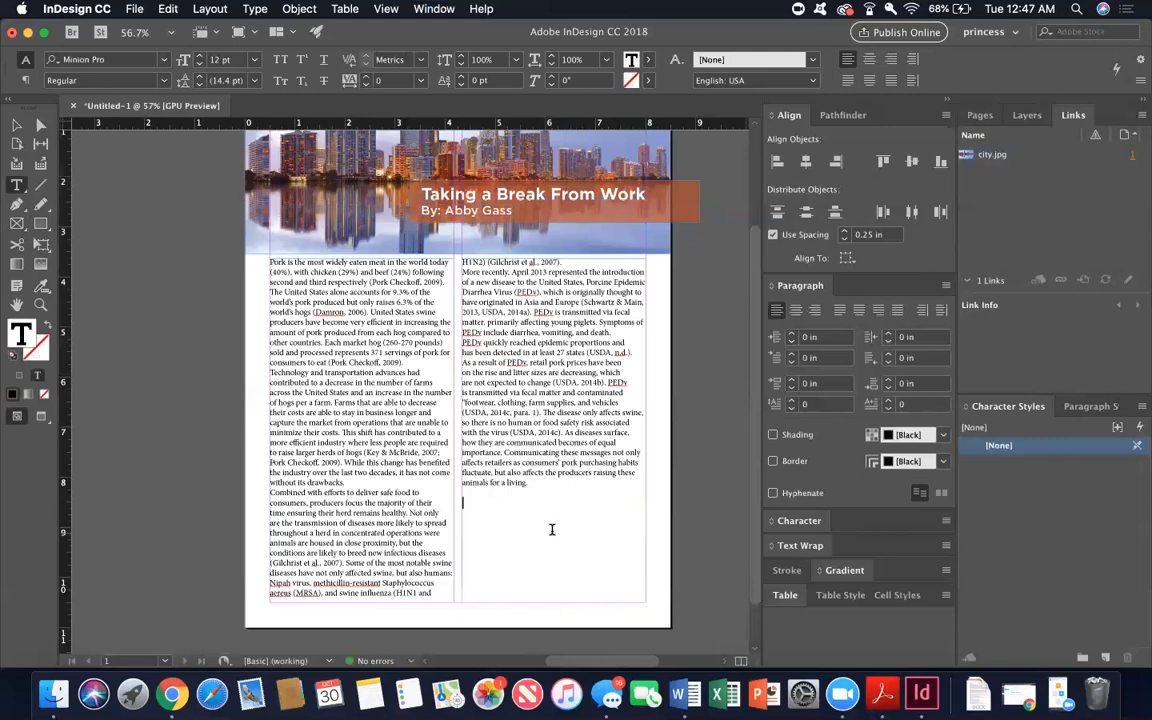
{"action": "key", "text": "Return"}
{"action": "key", "text": "Escape"}
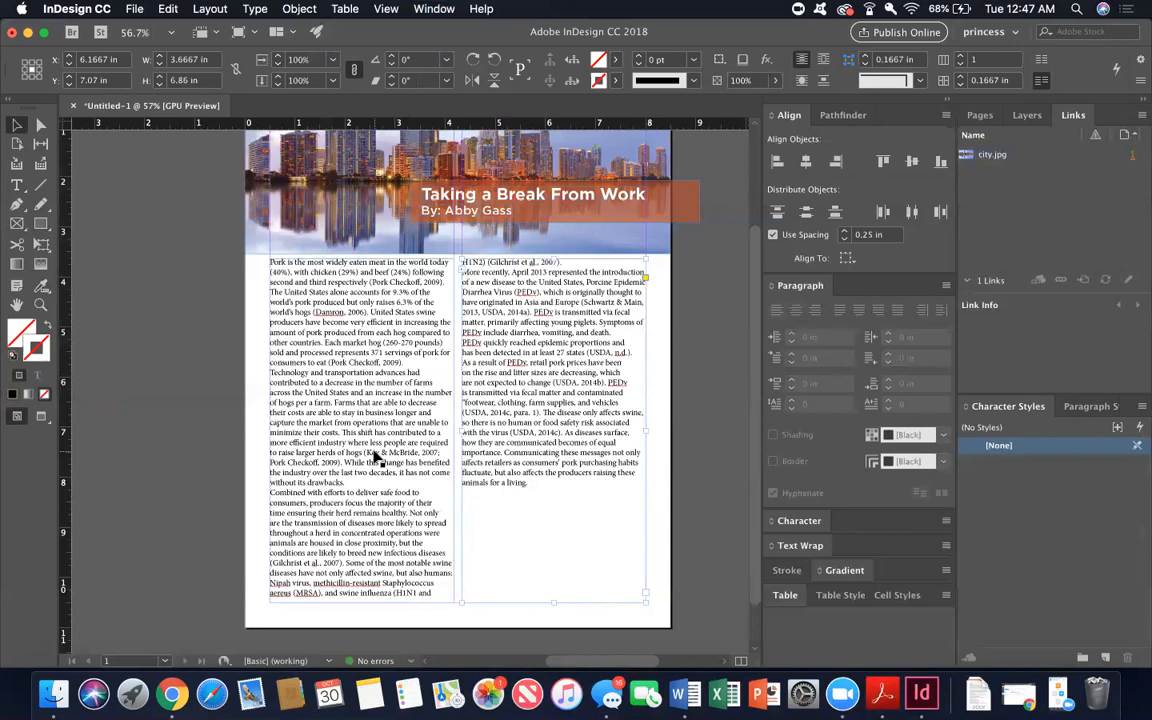
Give the story's first paragraph a one-character drop cap spanning 2 lines, with the preview turned on
{"action": "left_click", "coordinate": [273, 265]}
{"action": "double_click", "coordinate": [272, 264]}
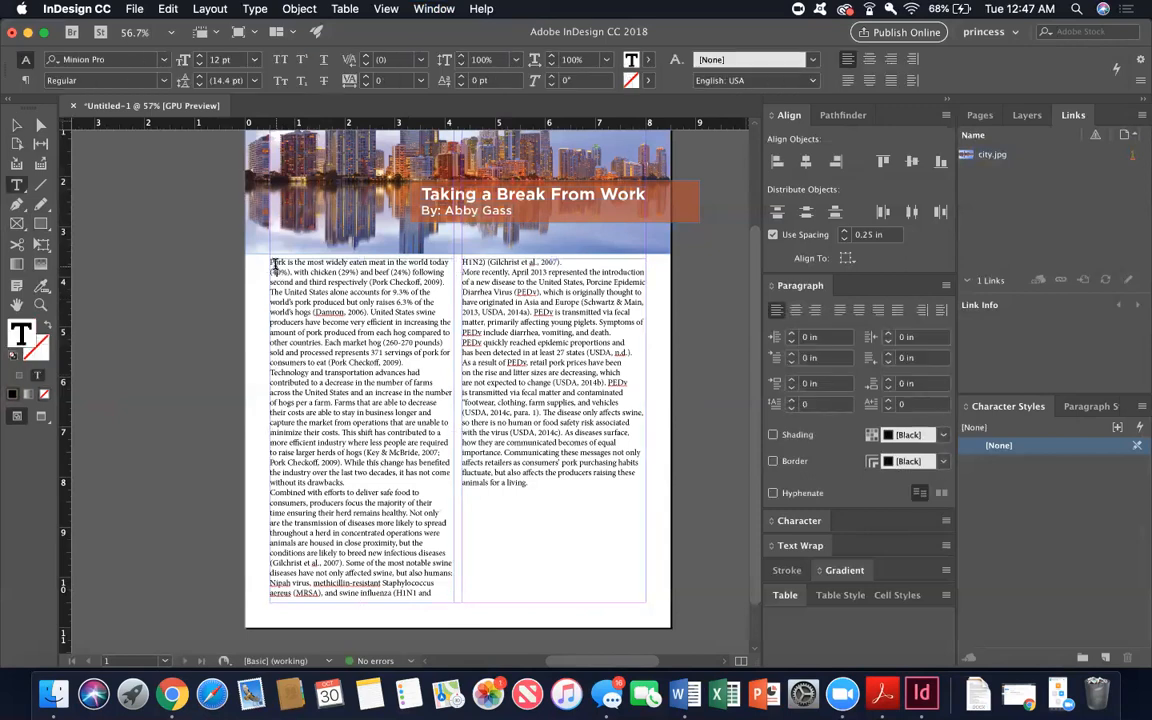
{"action": "left_click", "coordinate": [270, 262]}
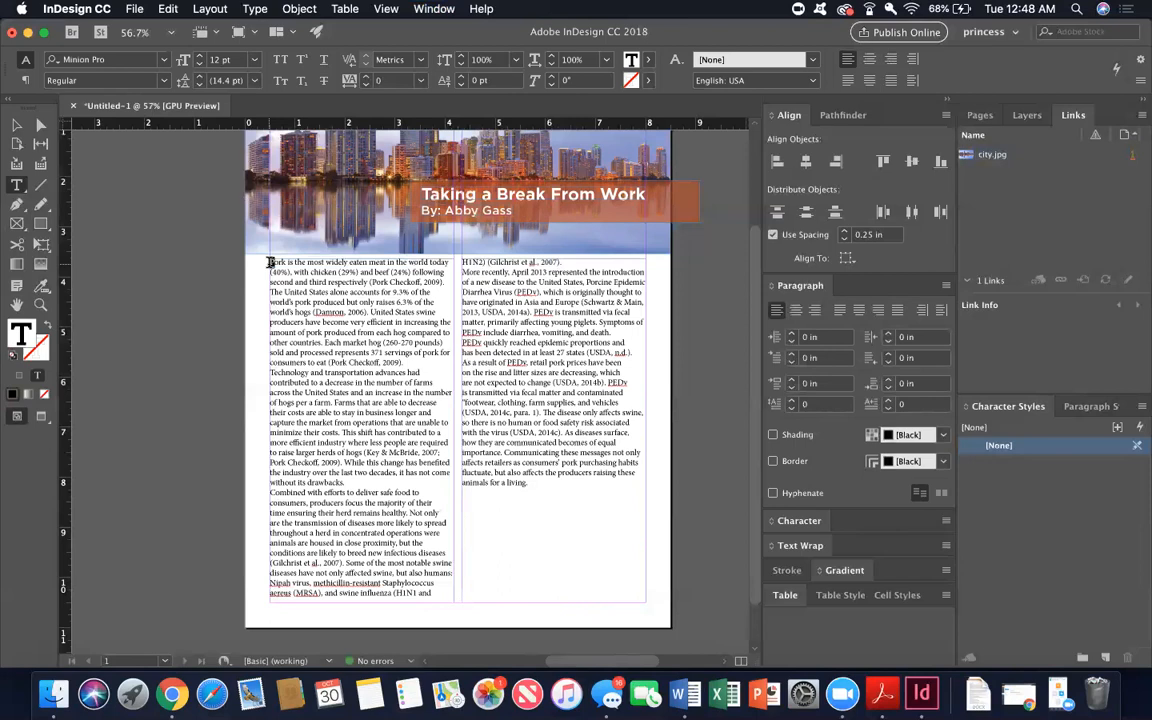
{"action": "left_click_drag", "start_coordinate": [268, 262], "coordinate": [274, 263]}
{"action": "left_click", "coordinate": [1137, 84]}
{"action": "mouse_move", "coordinate": [1138, 87]}
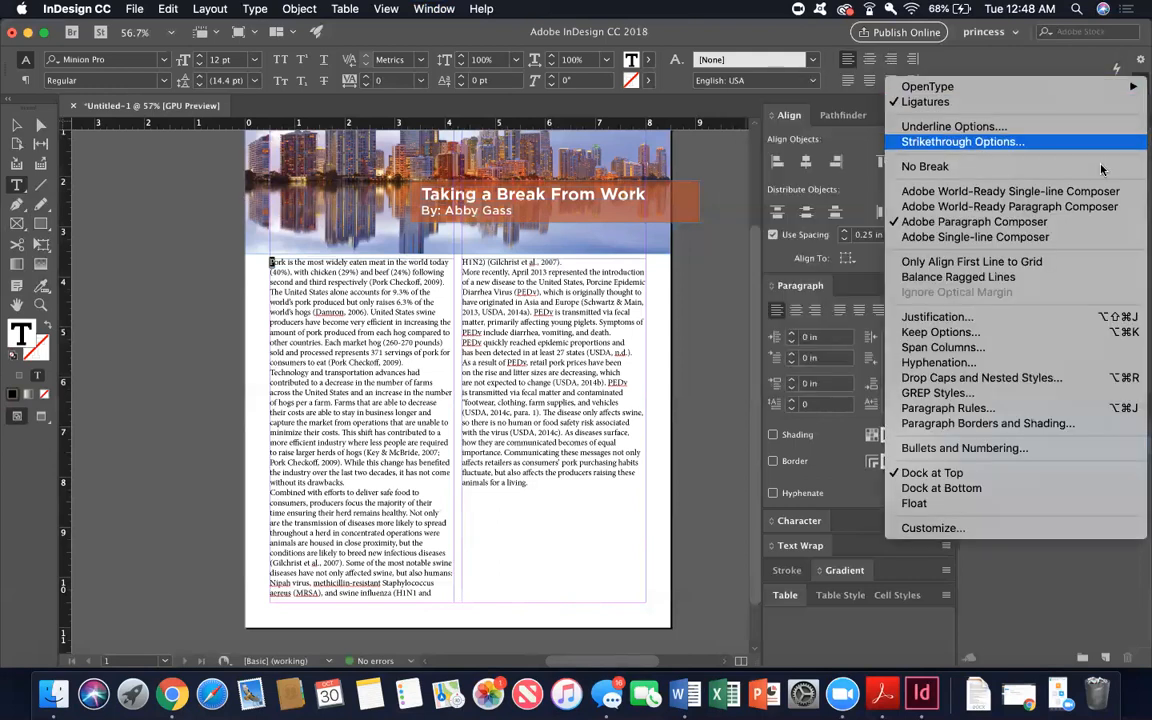
{"action": "left_click", "coordinate": [986, 378]}
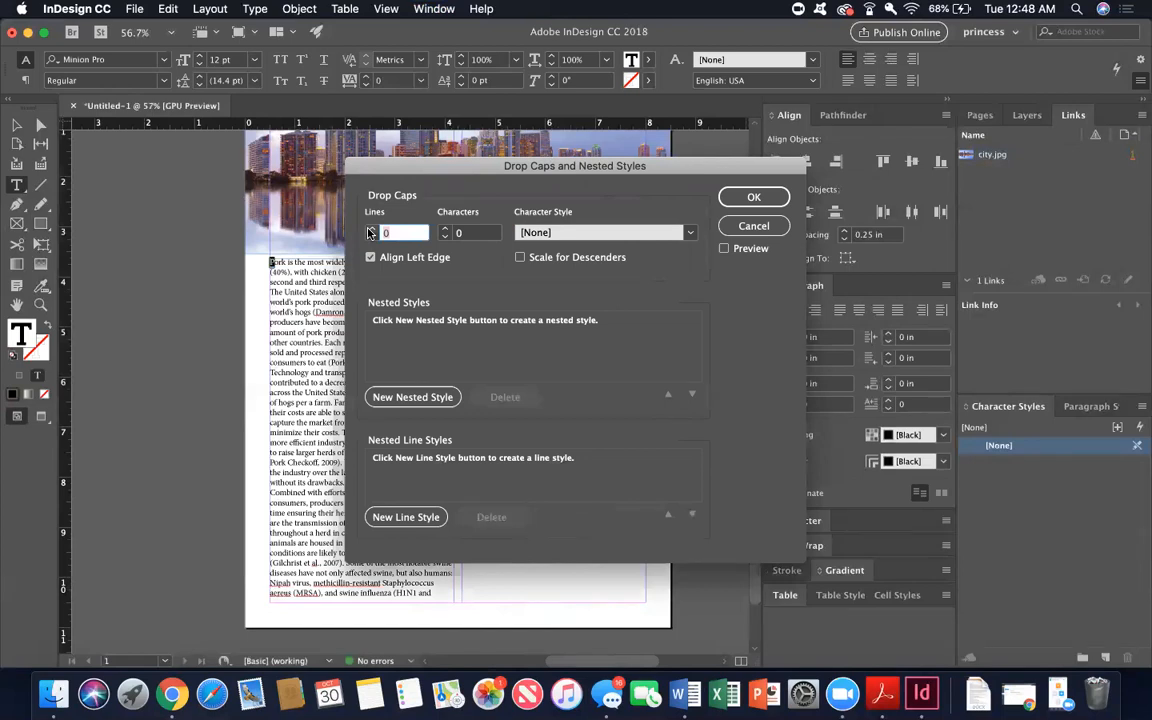
{"action": "left_click", "coordinate": [369, 231]}
{"action": "left_click", "coordinate": [755, 200]}
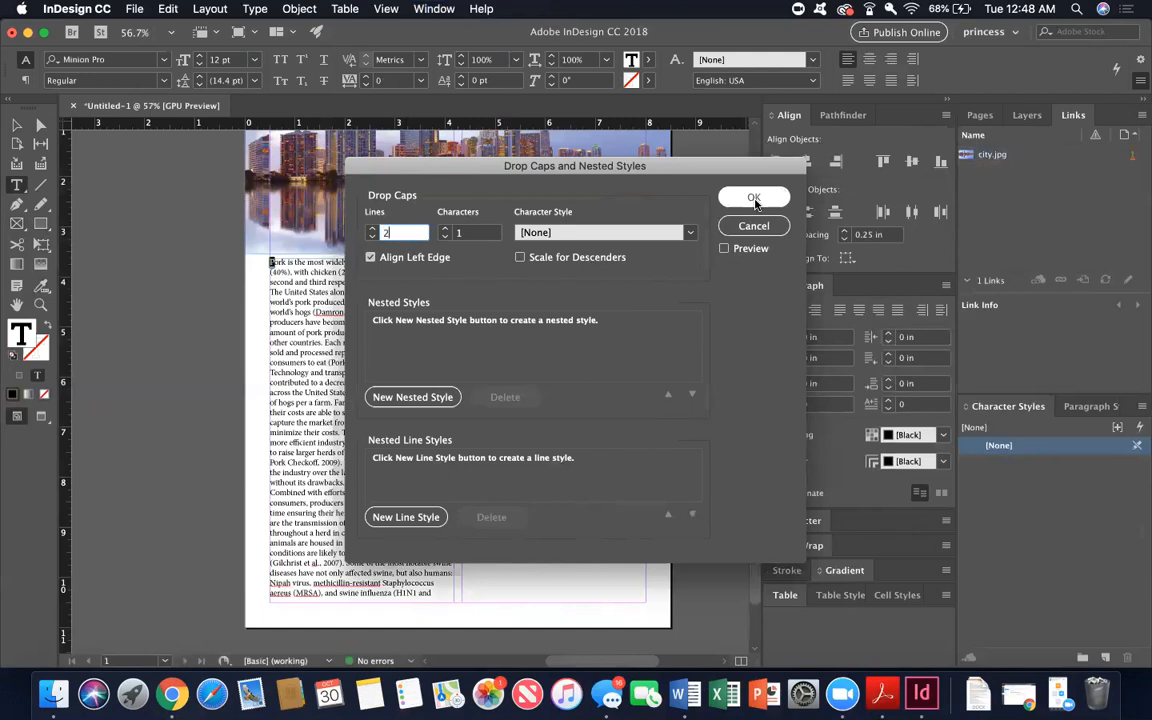
{"action": "left_click", "coordinate": [724, 249]}
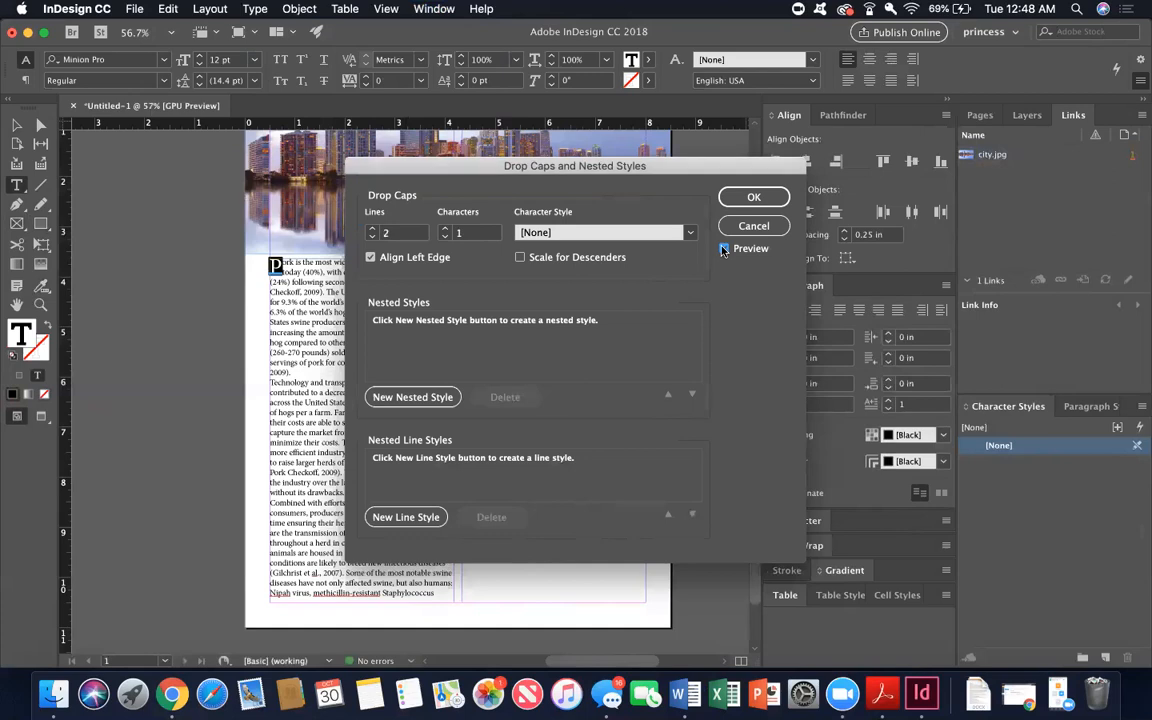
{"action": "left_click", "coordinate": [756, 197]}
{"action": "left_click", "coordinate": [333, 333]}
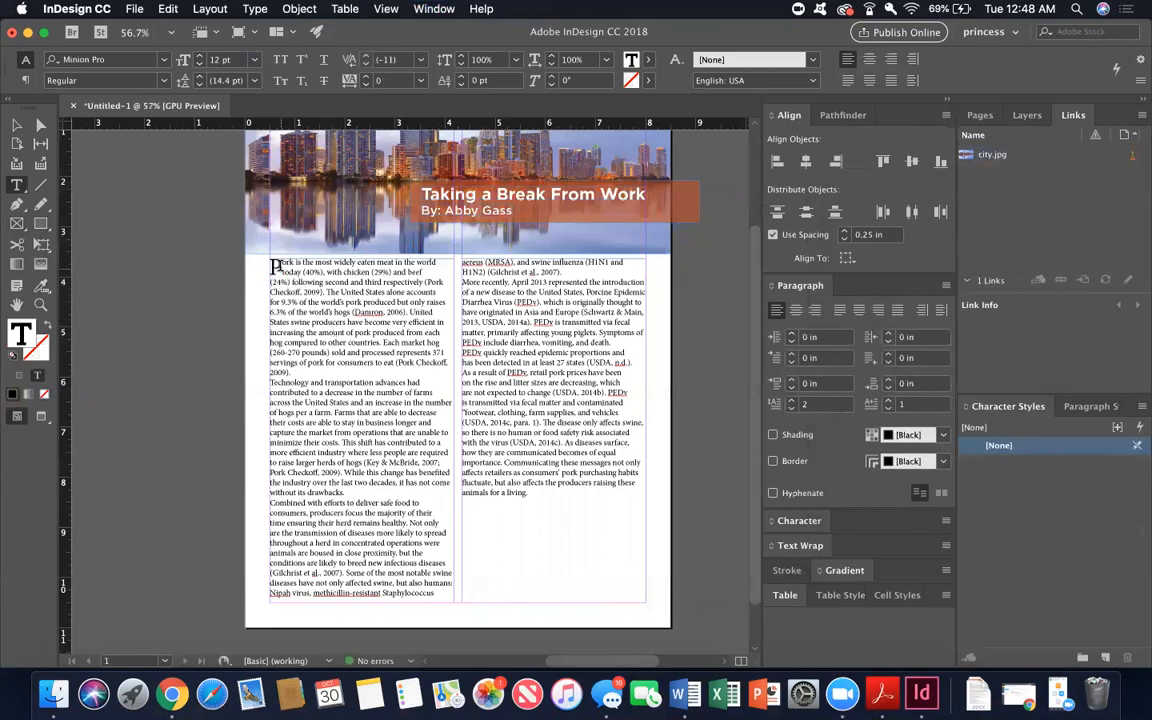
Color the drop cap "P" with the orange-red C=19 M=83 Y=100 swatch from the Colorful_Theme 2 group
{"action": "left_click_drag", "start_coordinate": [268, 262], "coordinate": [282, 268]}
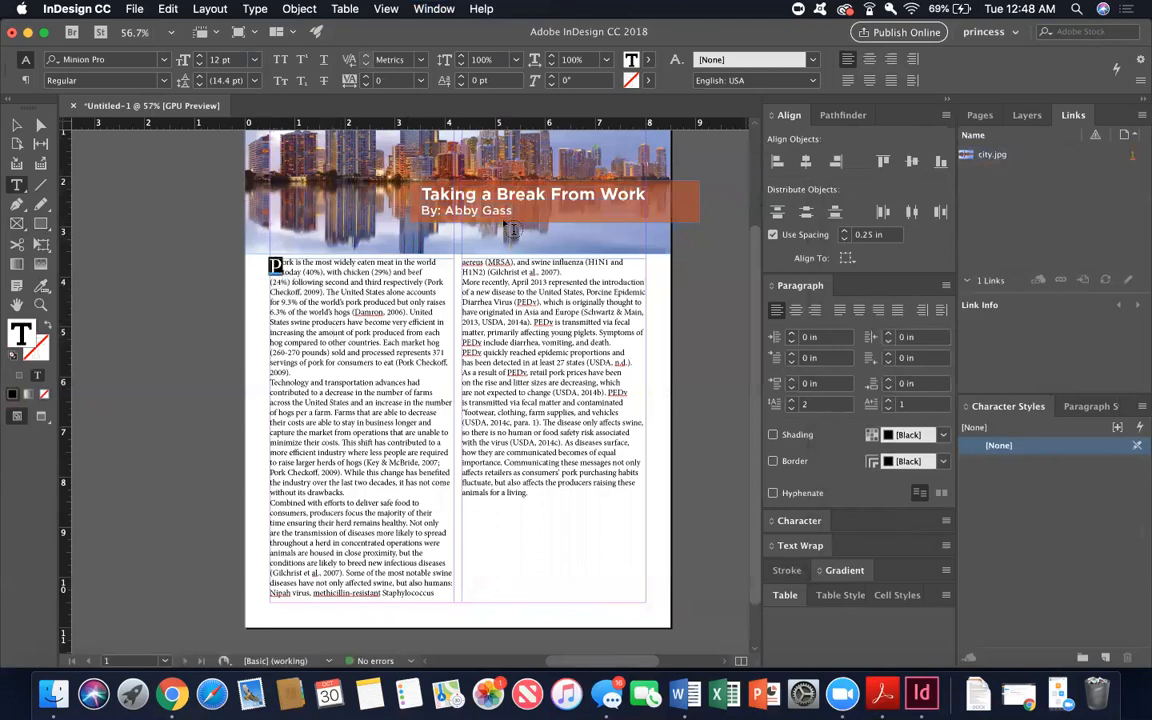
{"action": "scroll", "coordinate": [400, 248], "scroll_direction": "up", "scroll_amount": 3}
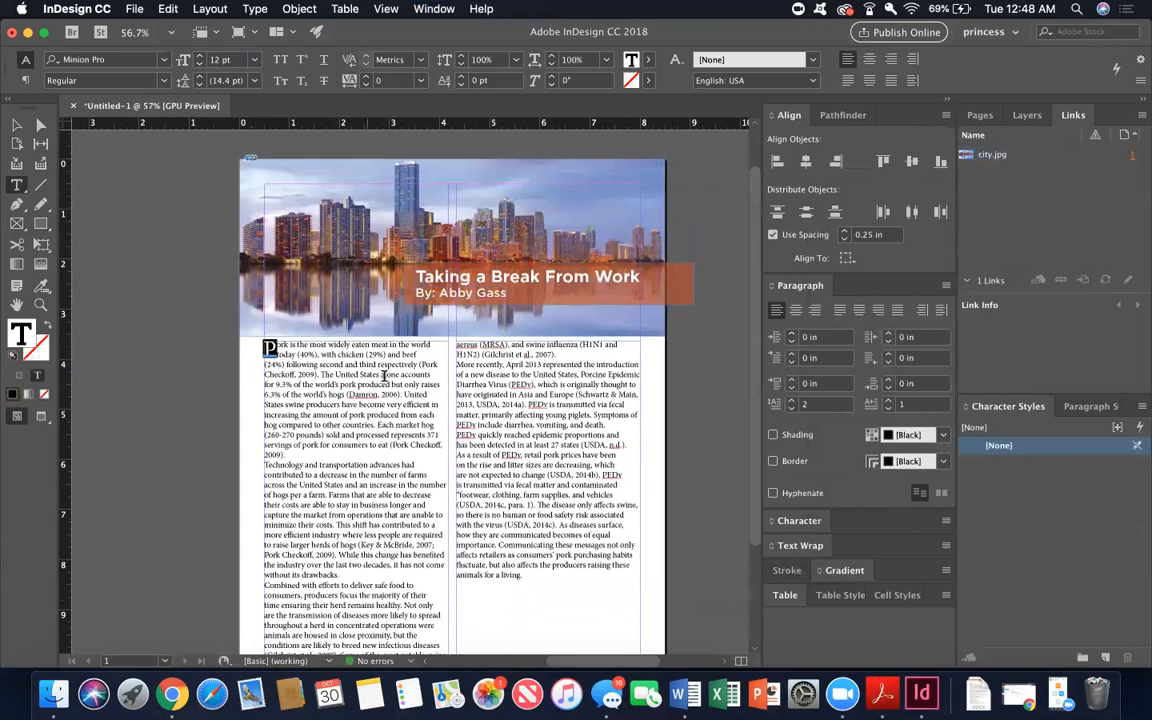
{"action": "left_click", "coordinate": [647, 59]}
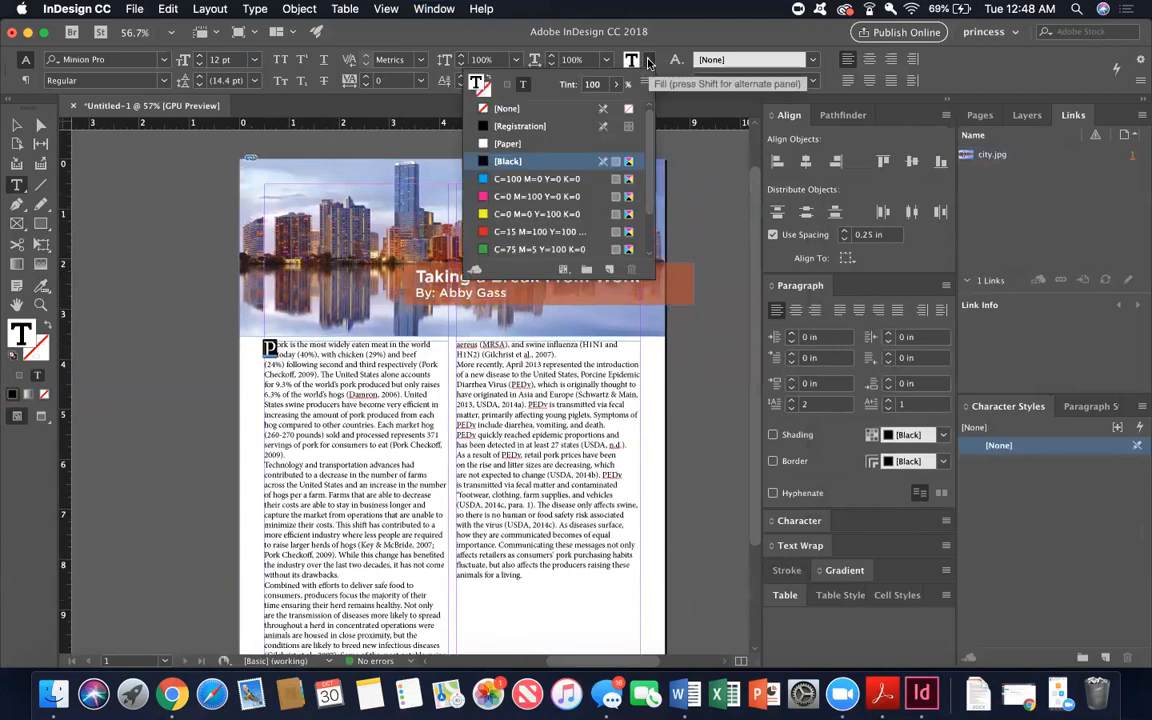
{"action": "scroll", "coordinate": [565, 145], "scroll_direction": "down", "scroll_amount": 3}
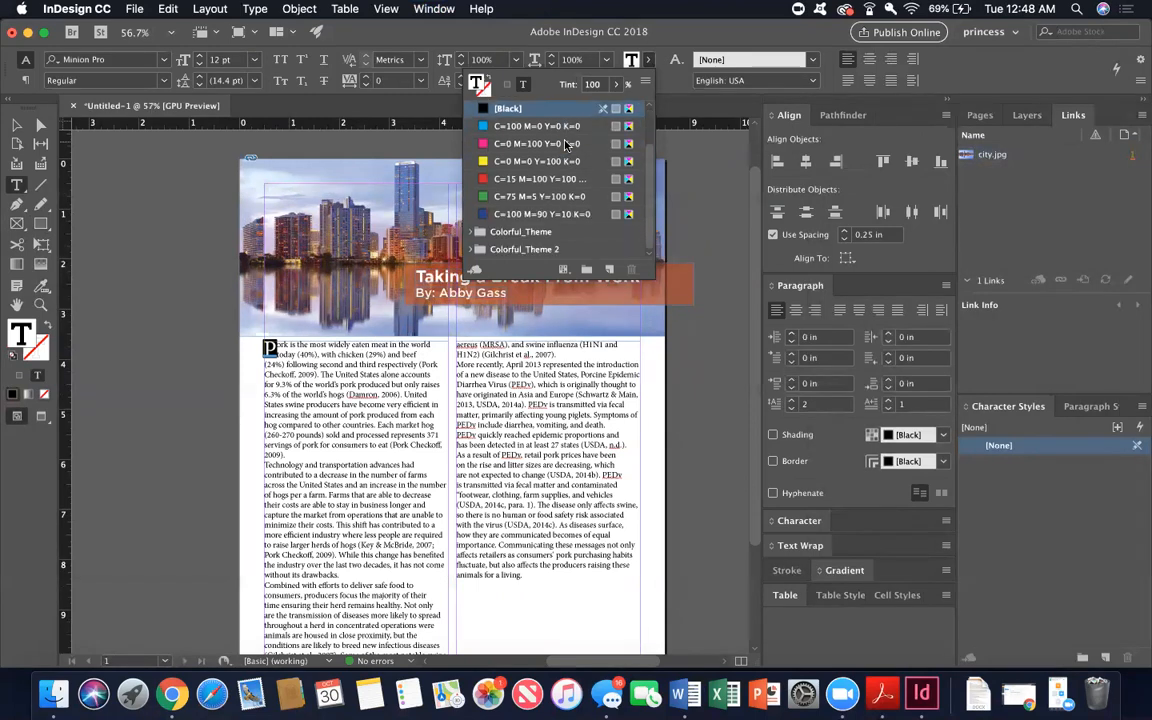
{"action": "left_click", "coordinate": [520, 249]}
{"action": "double_click", "coordinate": [520, 249]}
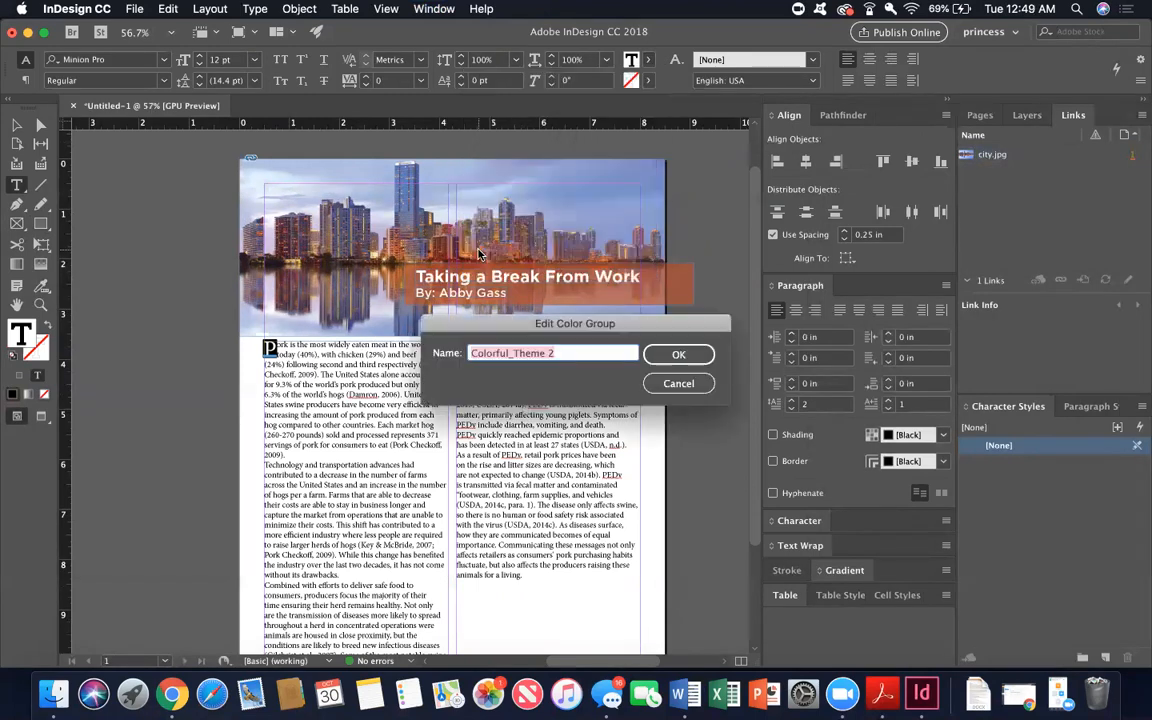
{"action": "left_click", "coordinate": [679, 383]}
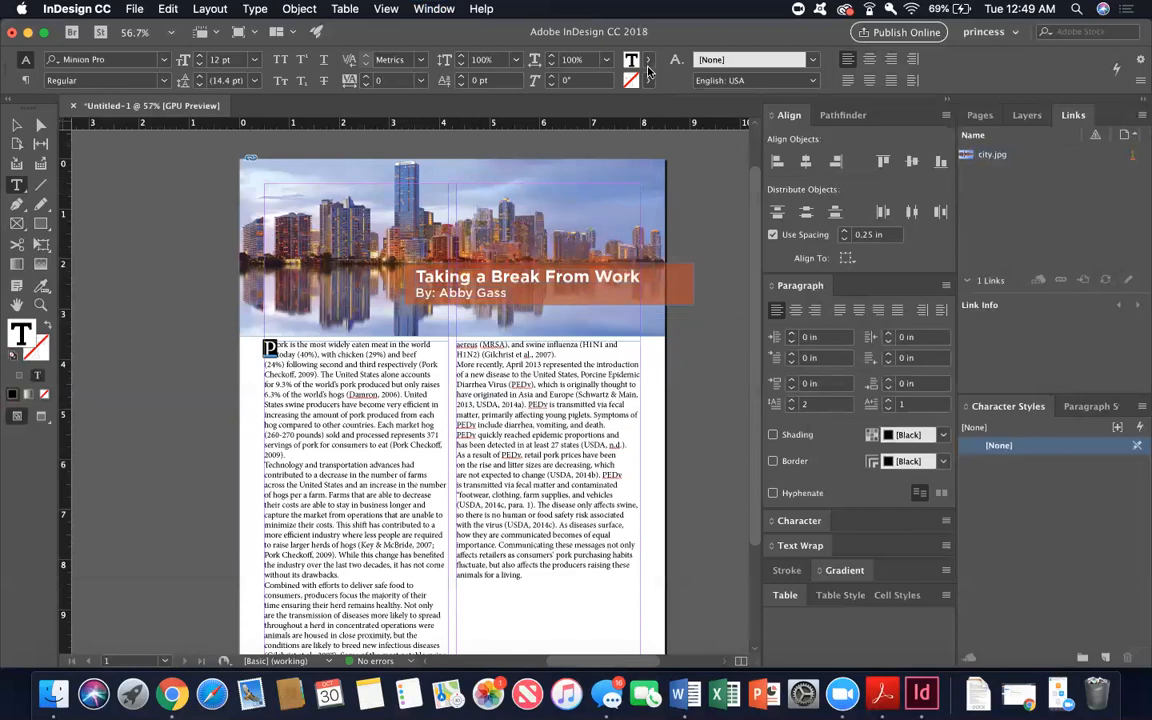
{"action": "left_click", "coordinate": [648, 64]}
{"action": "scroll", "coordinate": [528, 205], "scroll_direction": "down", "scroll_amount": 3}
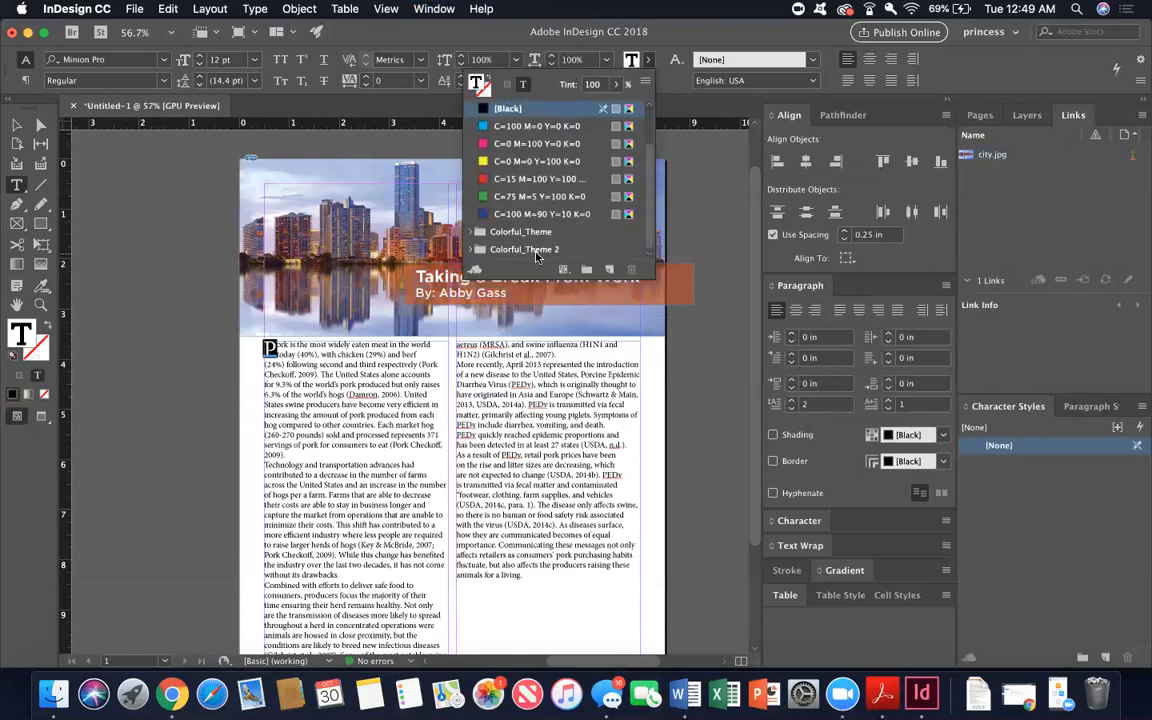
{"action": "left_click", "coordinate": [536, 256]}
{"action": "left_click", "coordinate": [471, 249]}
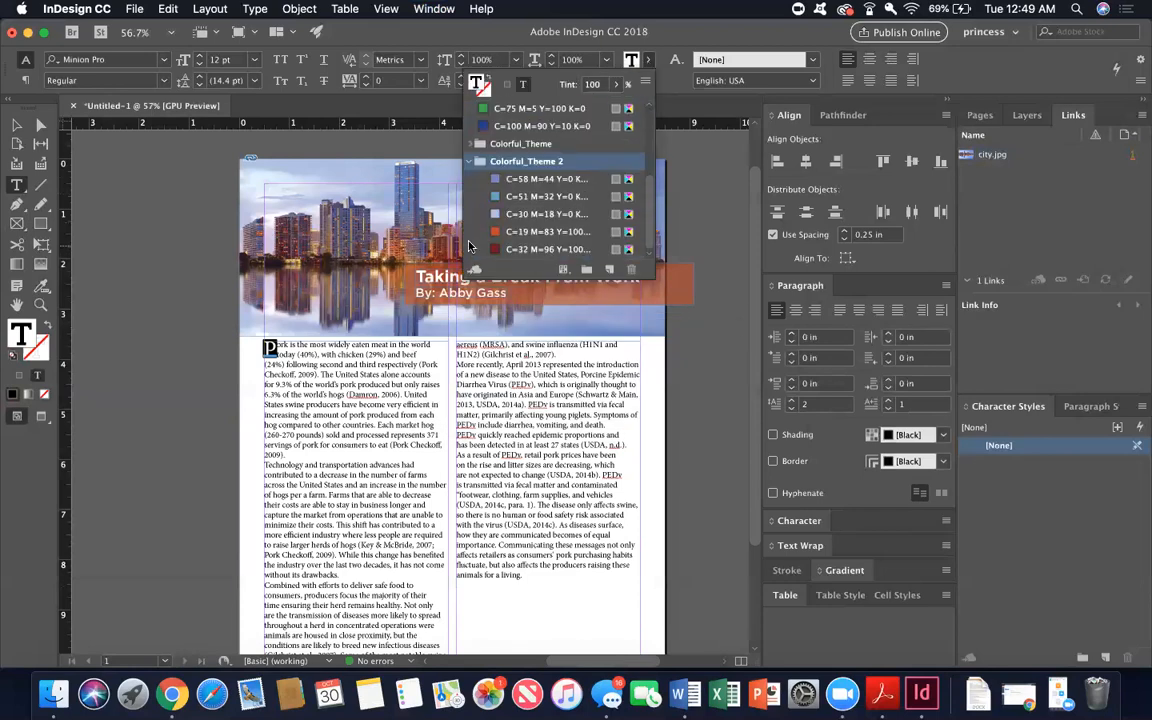
{"action": "left_click", "coordinate": [506, 233]}
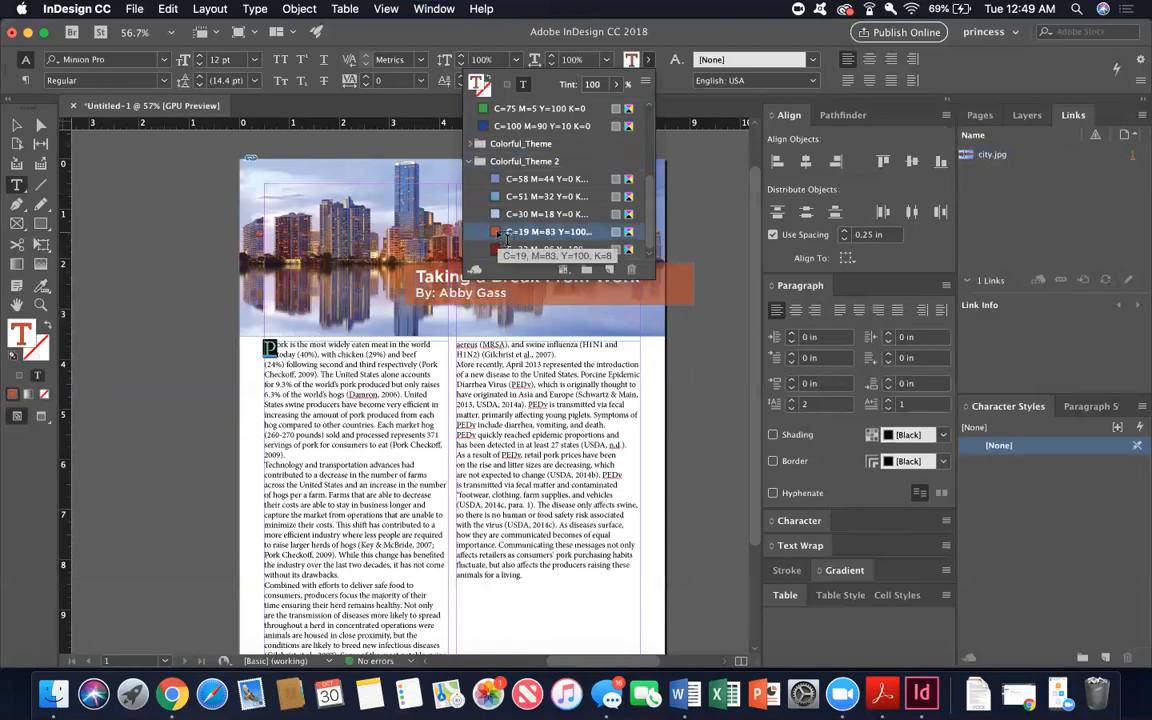
{"action": "left_click", "coordinate": [281, 377]}
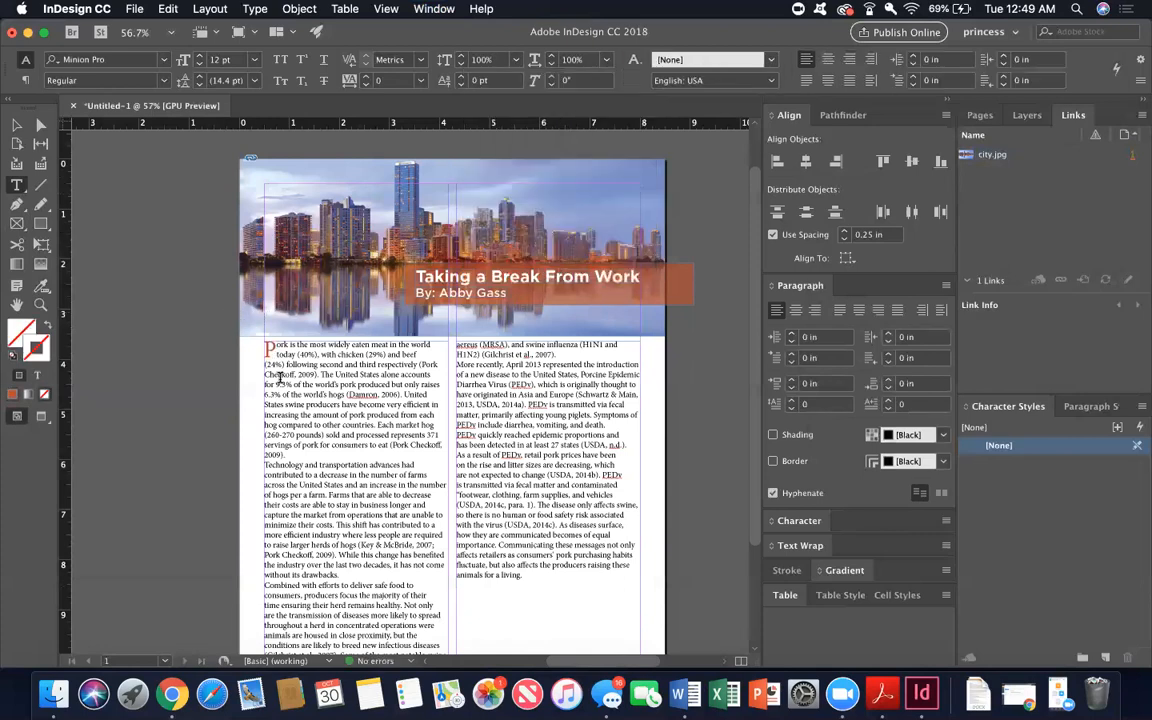
Change the font of the entire threaded story to Gotham
{"action": "double_click", "coordinate": [341, 565]}
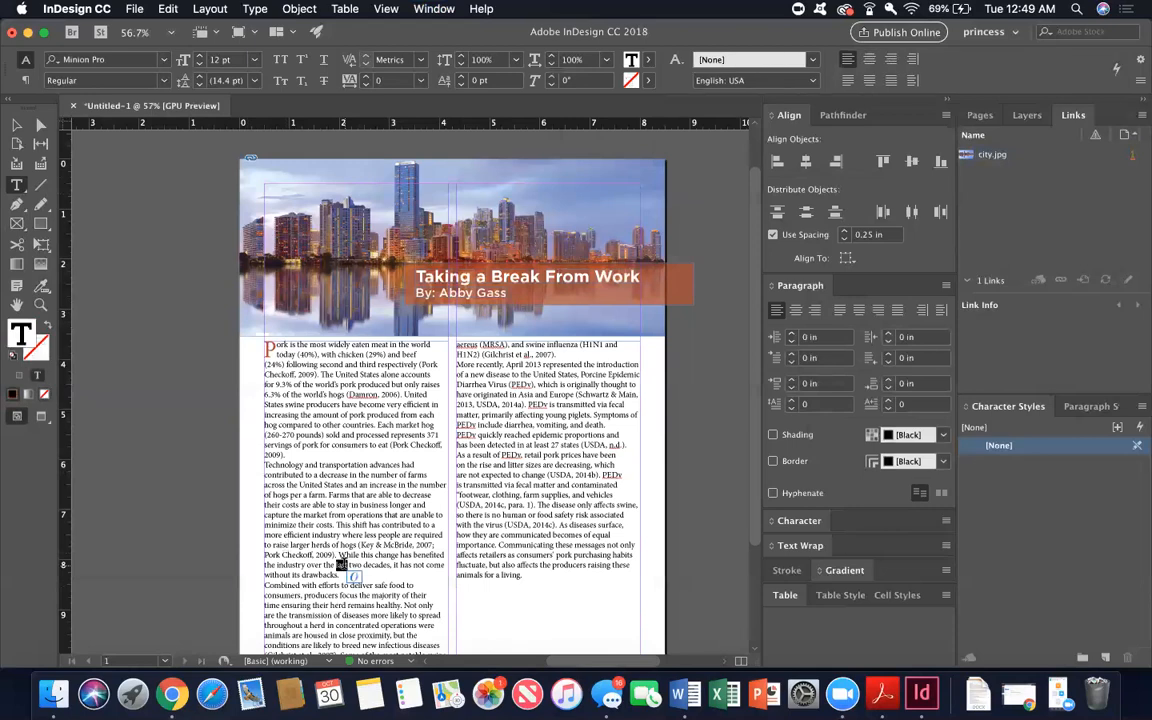
{"action": "left_click", "coordinate": [342, 564]}
{"action": "key", "text": "super+a"}
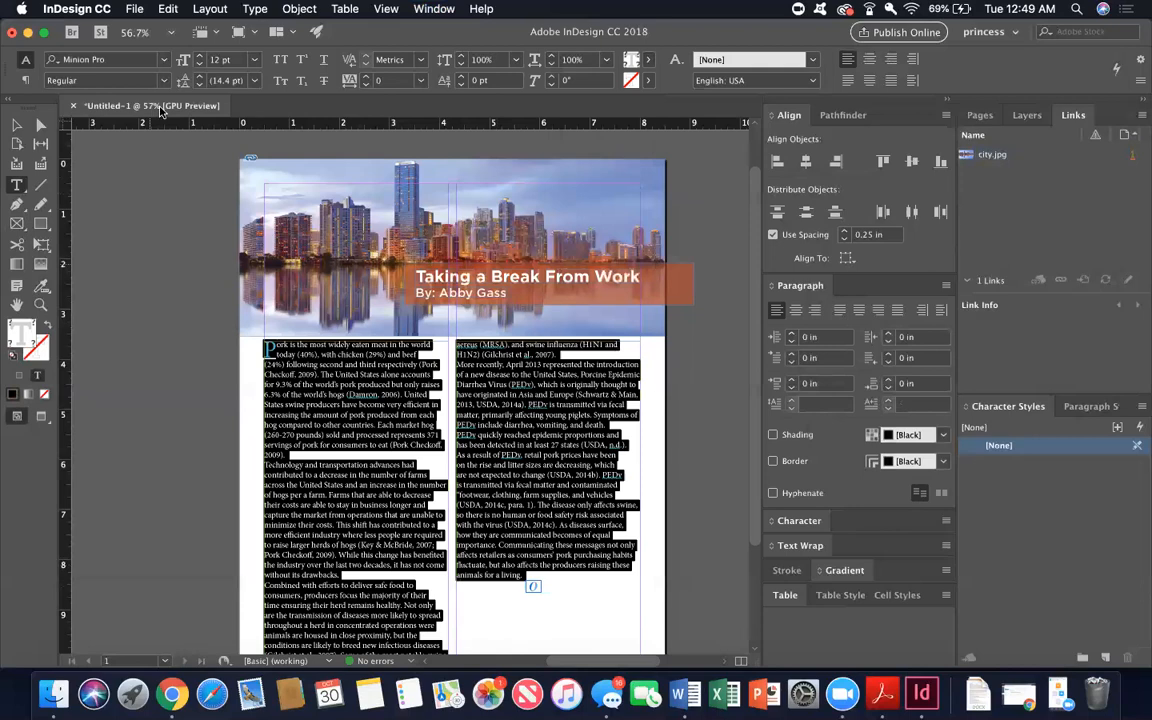
{"action": "left_click", "coordinate": [148, 57]}
{"action": "scroll", "coordinate": [143, 108], "scroll_direction": "up", "scroll_amount": 10}
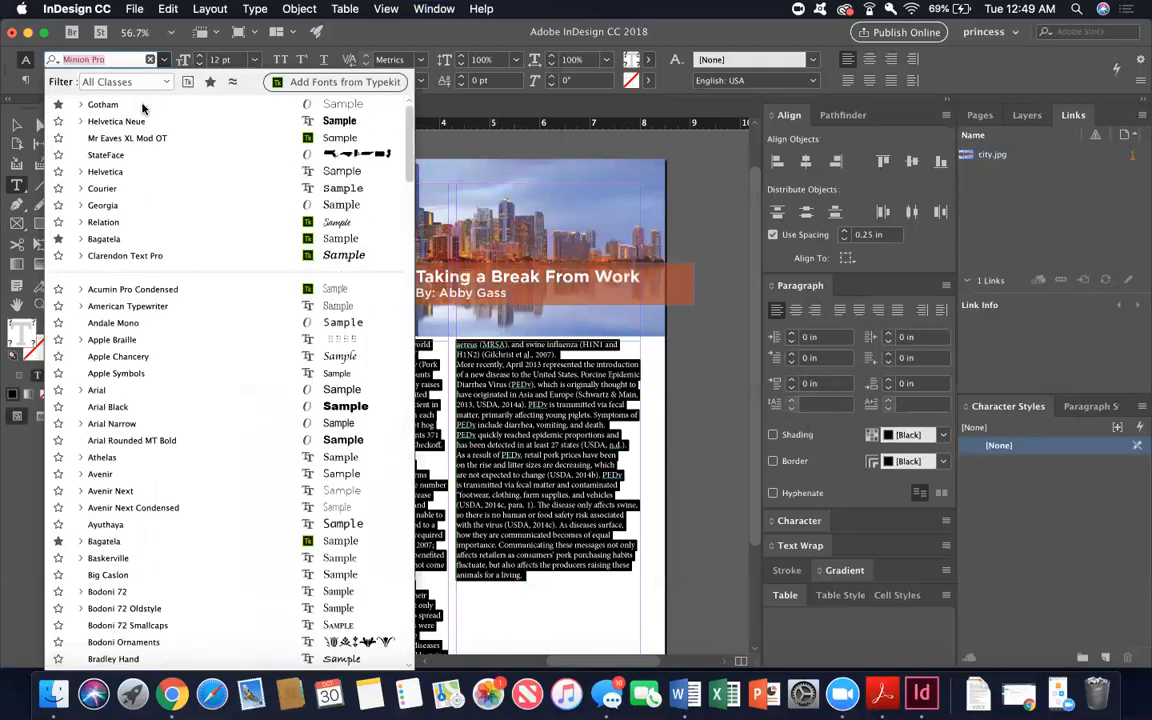
{"action": "left_click", "coordinate": [143, 106]}
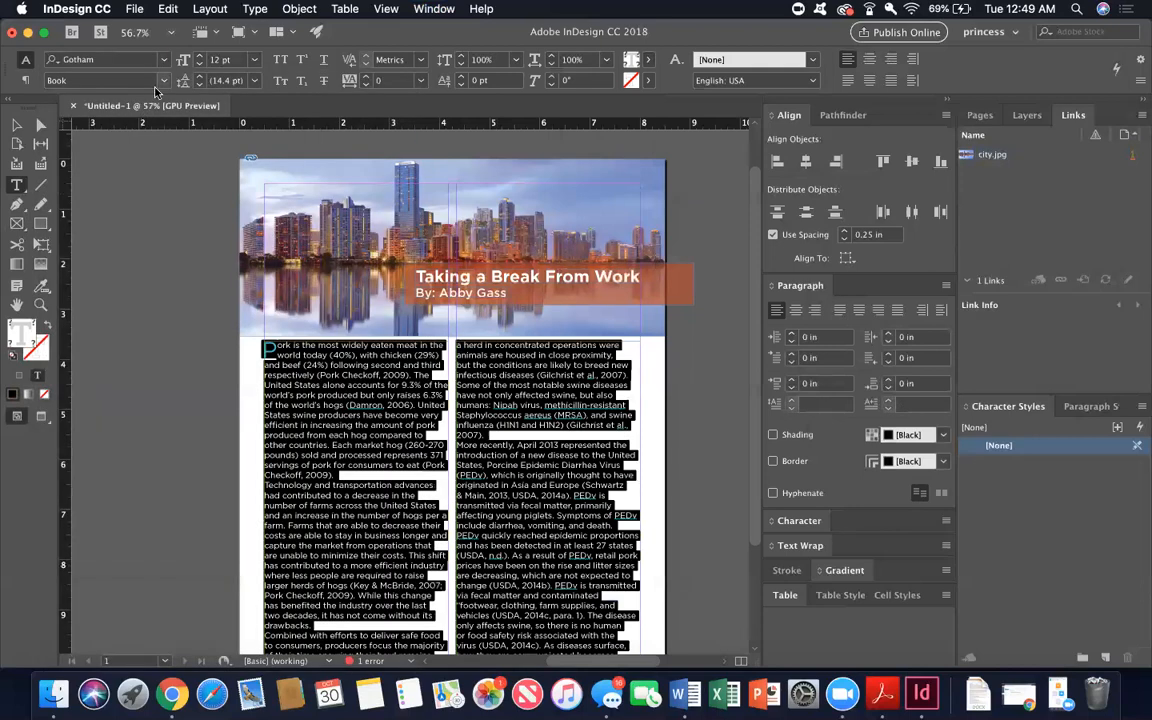
Reduce the whole story's font size to 11 pt and check how it fits in the two columns
{"action": "scroll", "coordinate": [271, 487], "scroll_direction": "down", "scroll_amount": 4}
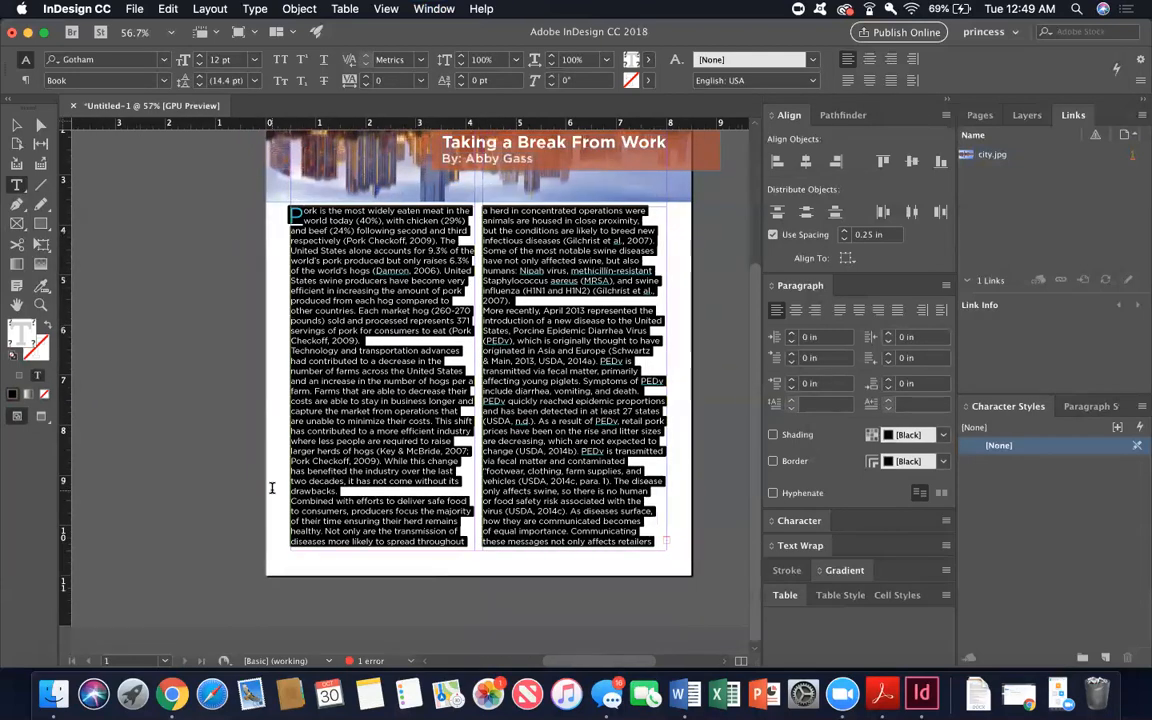
{"action": "scroll", "coordinate": [271, 487], "scroll_direction": "up", "scroll_amount": 4}
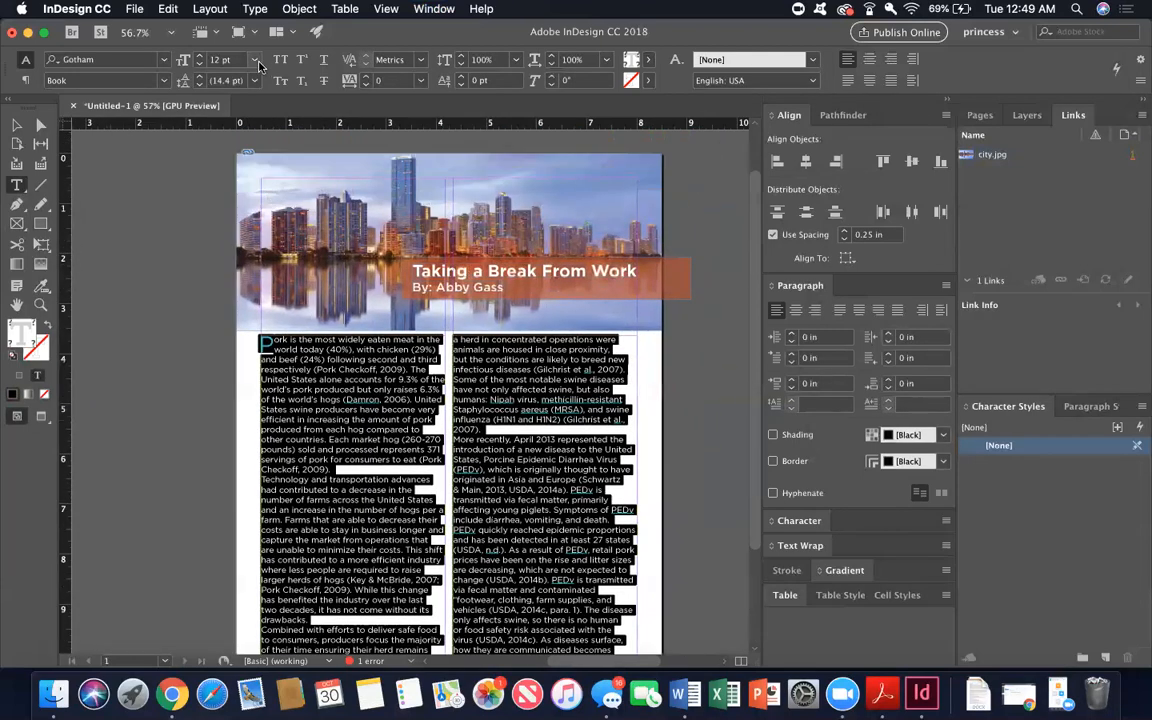
{"action": "left_click", "coordinate": [253, 60]}
{"action": "left_click", "coordinate": [236, 164]}
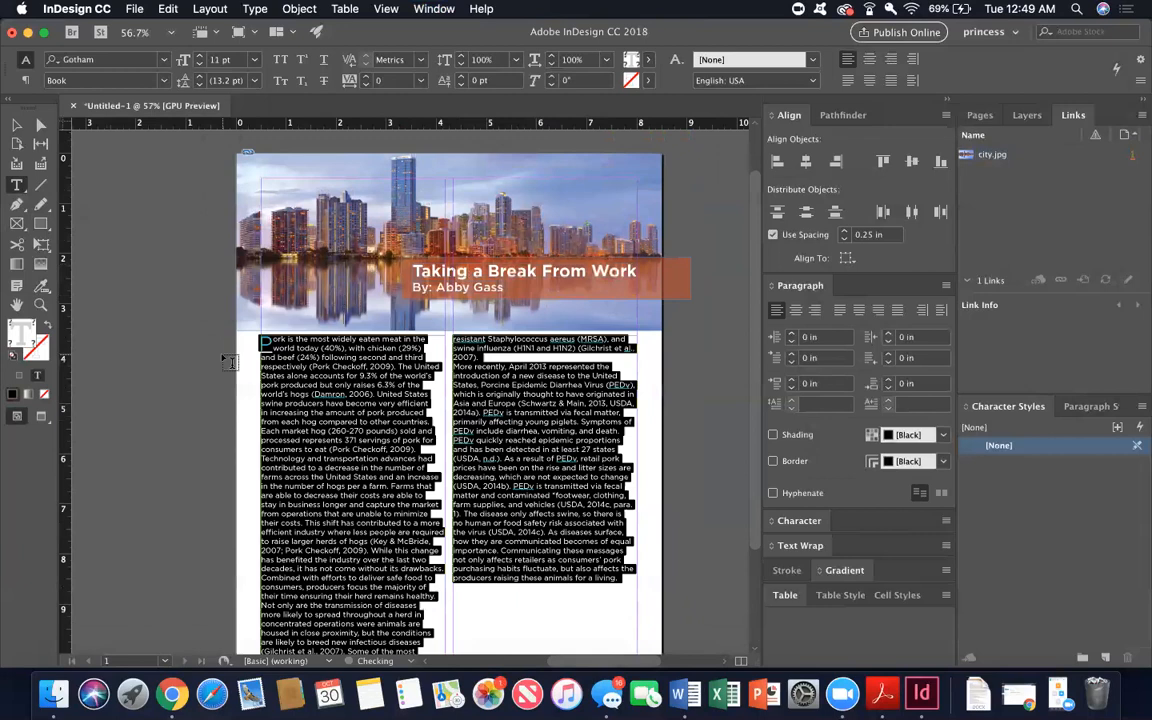
{"action": "scroll", "coordinate": [241, 412], "scroll_direction": "down", "scroll_amount": 5}
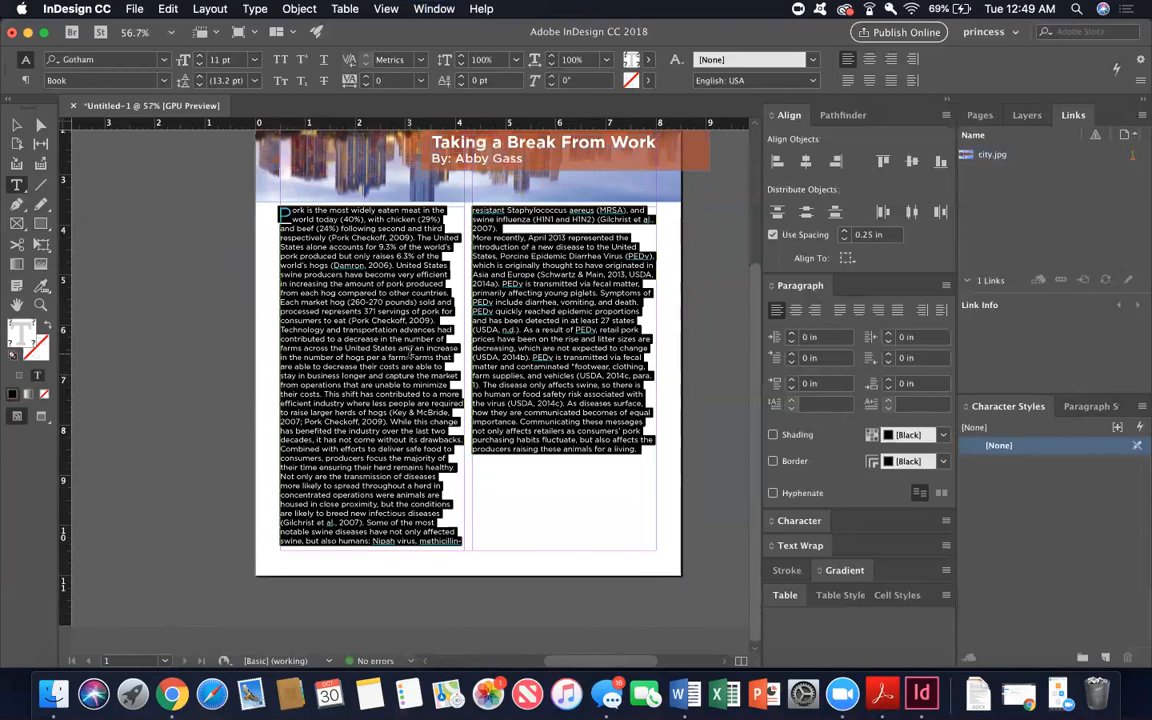
{"action": "scroll", "coordinate": [414, 372], "scroll_direction": "up", "scroll_amount": 1}
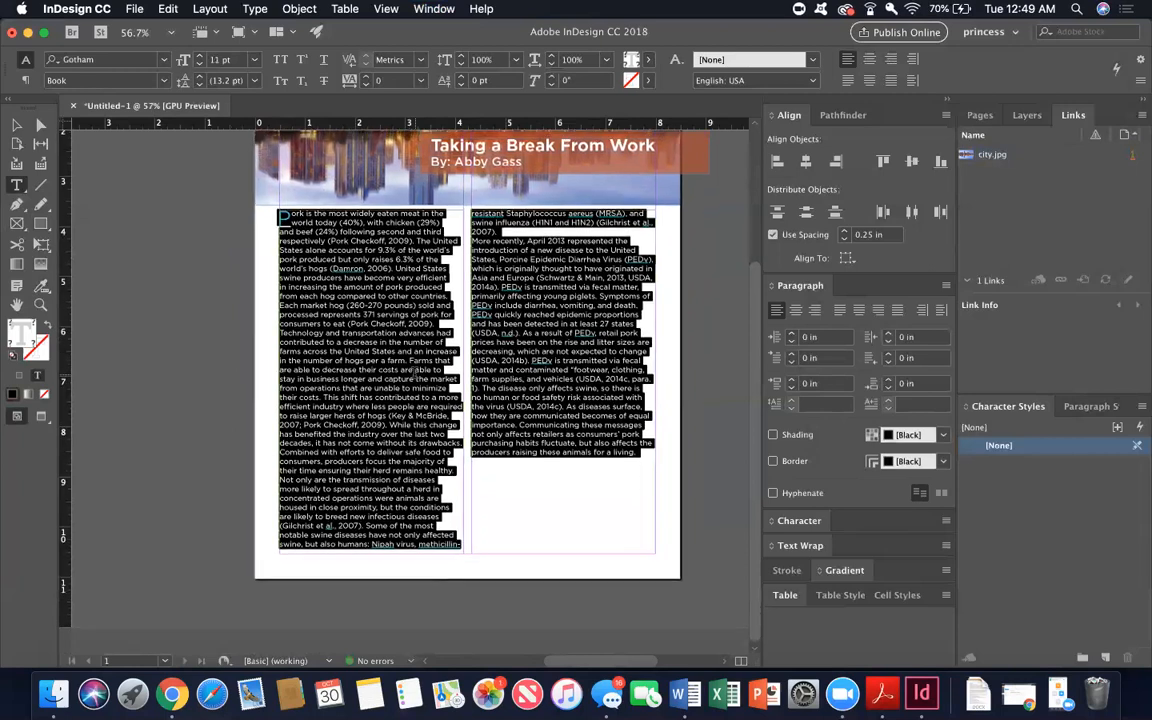
{"action": "left_click", "coordinate": [409, 445]}
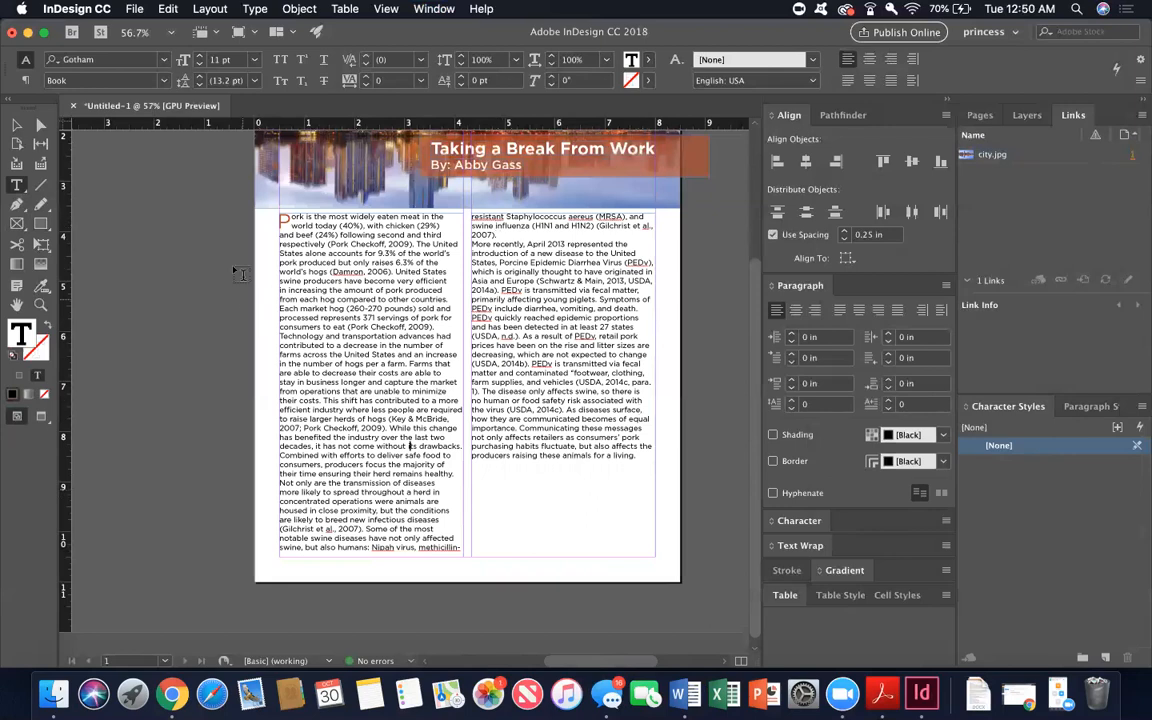
{"action": "left_click", "coordinate": [165, 63]}
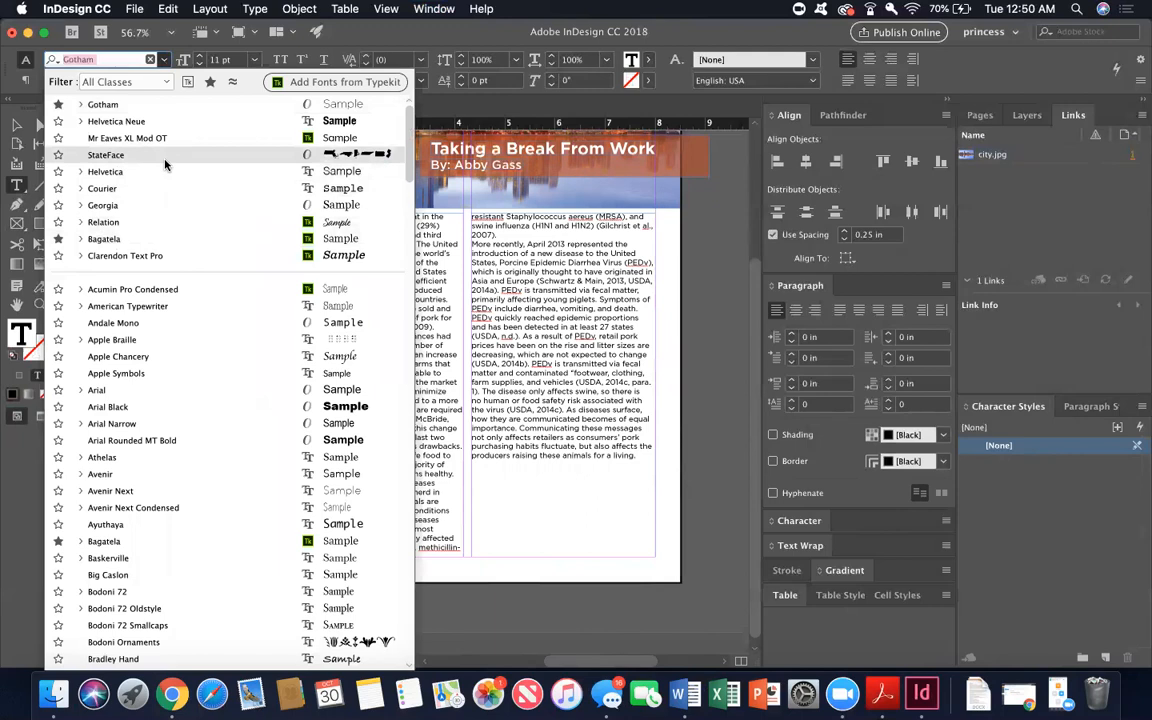
{"action": "scroll", "coordinate": [172, 490], "scroll_direction": "down", "scroll_amount": 10}
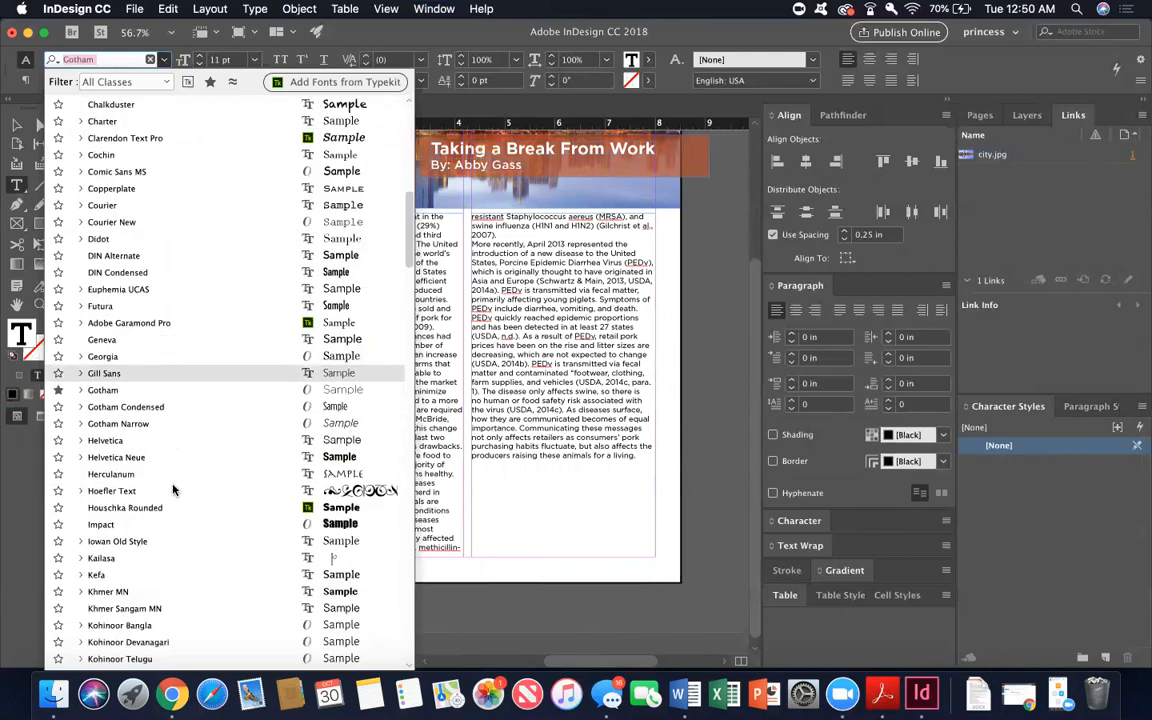
{"action": "scroll", "coordinate": [172, 490], "scroll_direction": "up", "scroll_amount": 10}
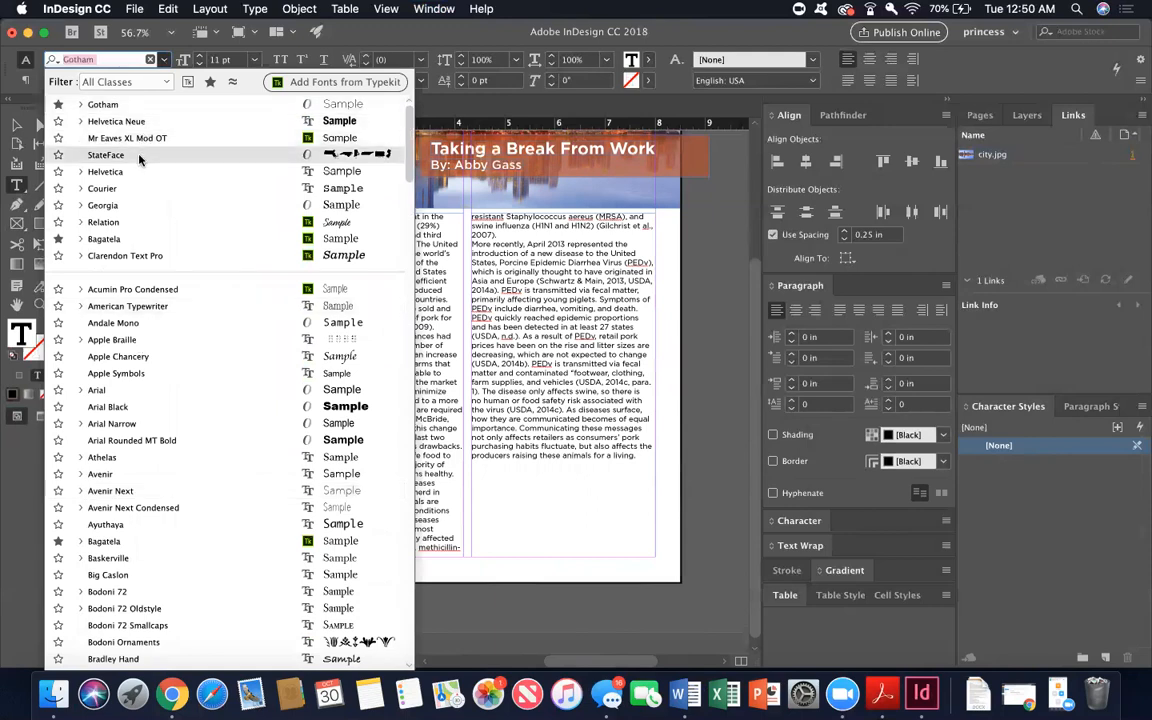
Add a "p" after the story's last sentence and set that letter in the StateFace font as an end symbol
{"action": "left_click", "coordinate": [645, 482]}
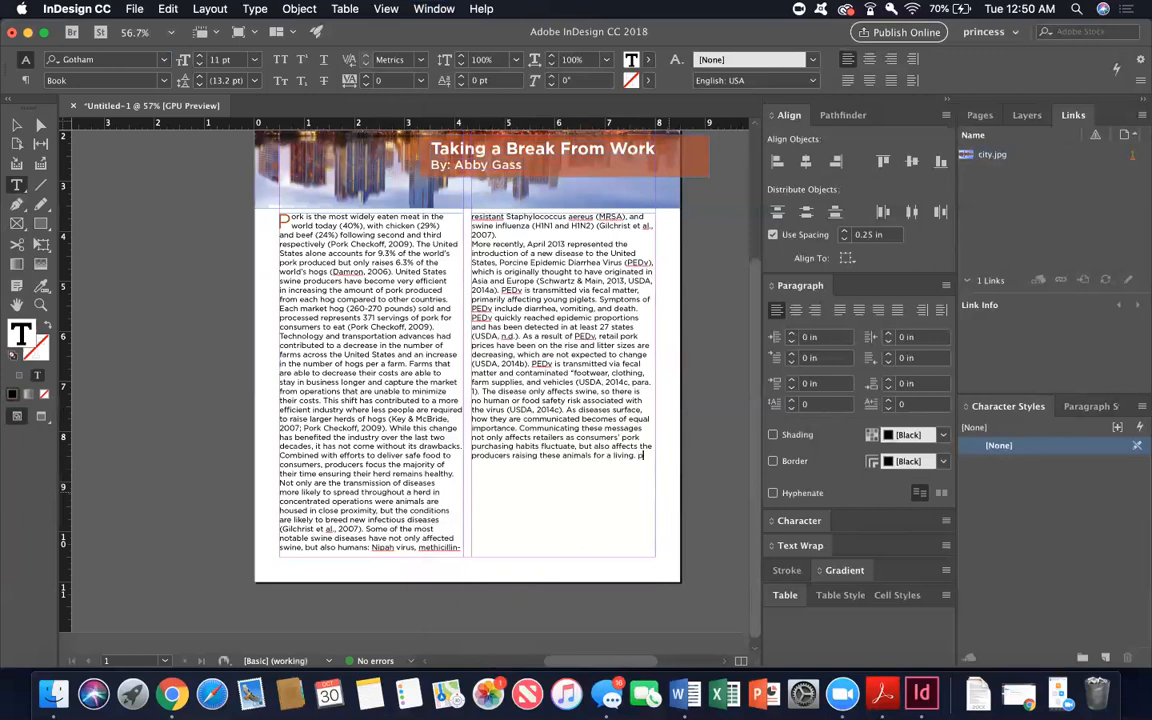
{"action": "type", "text": "p"}
{"action": "left_click_drag", "start_coordinate": [645, 457], "coordinate": [638, 457]}
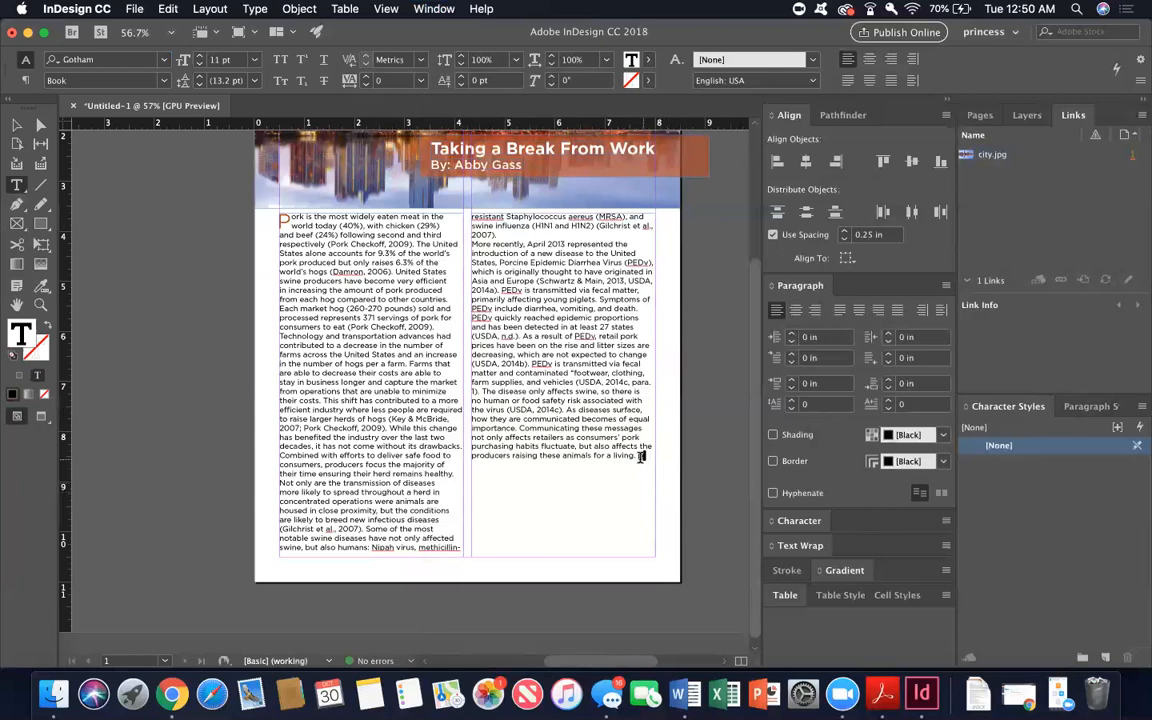
{"action": "left_click", "coordinate": [163, 59]}
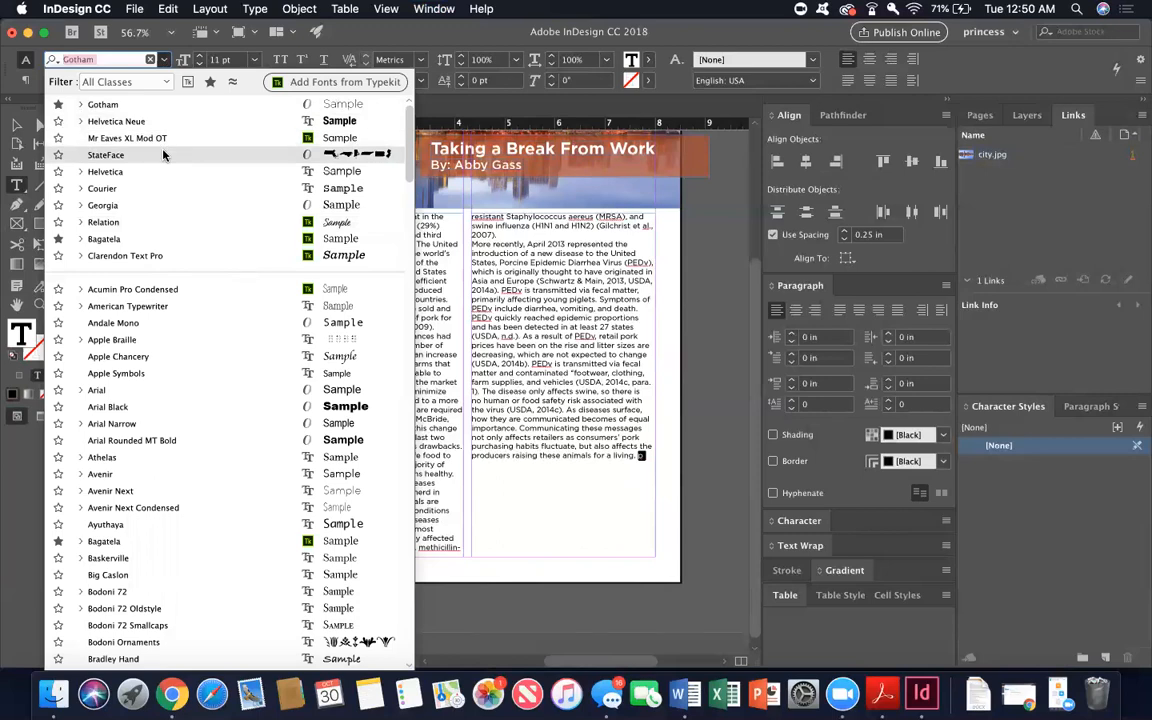
{"action": "left_click", "coordinate": [155, 156]}
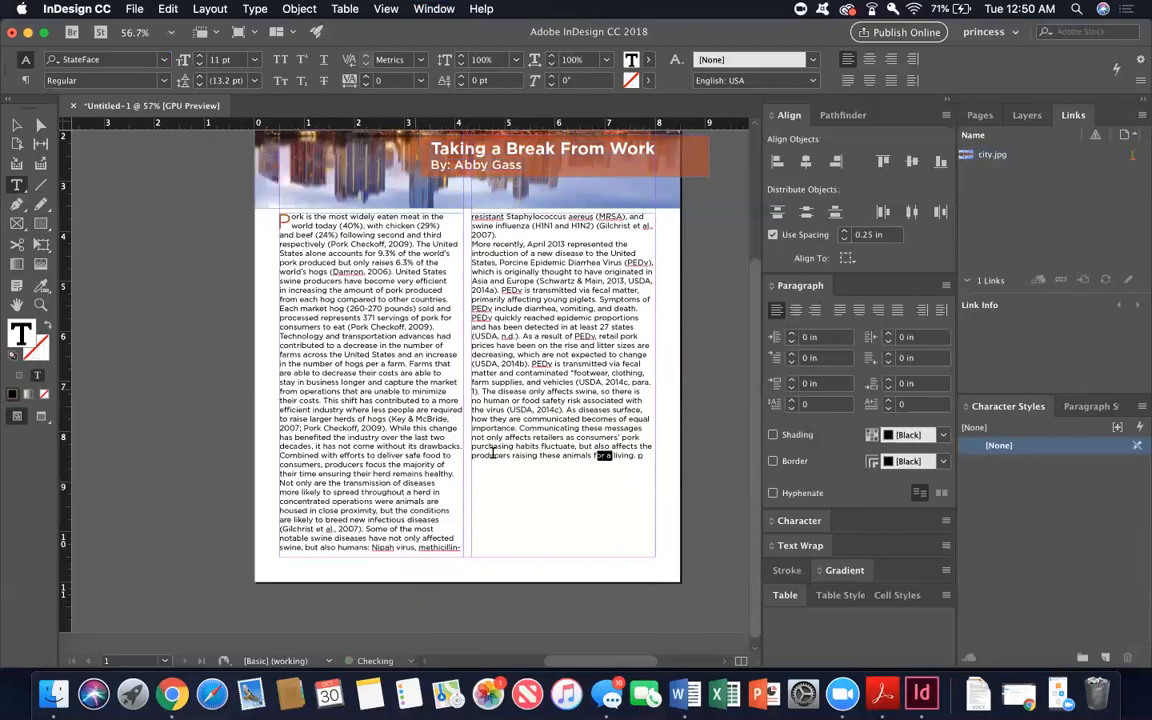
{"action": "left_click", "coordinate": [555, 483]}
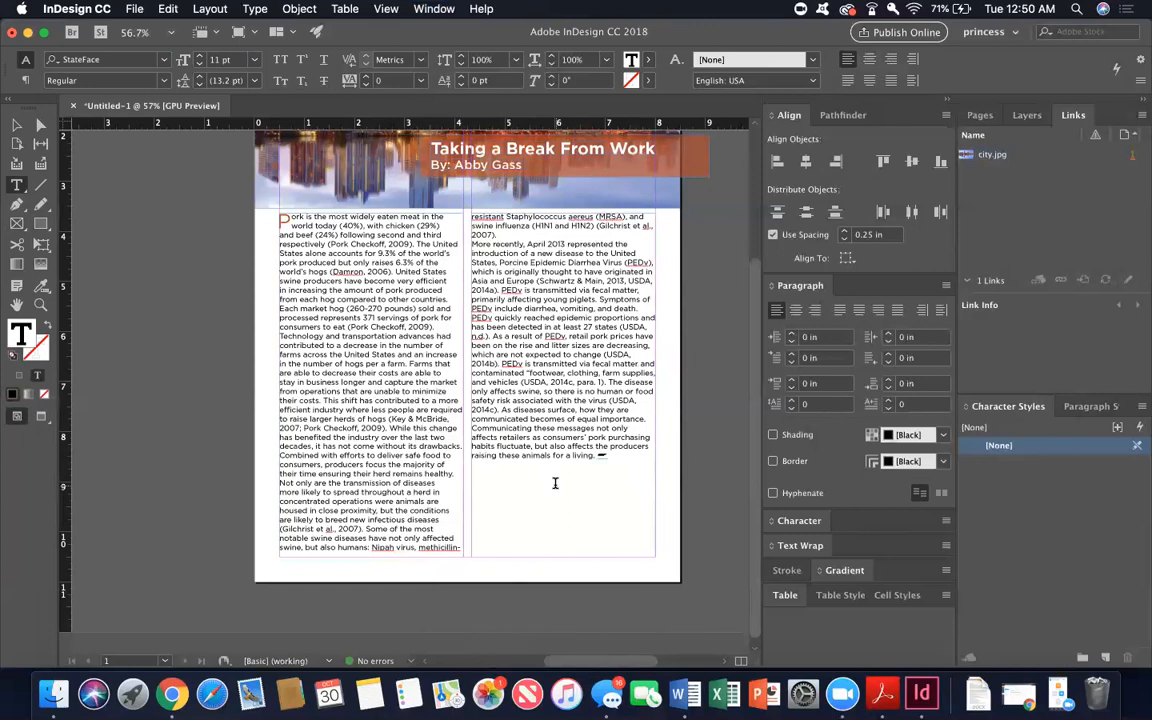
Color the StateFace end symbol with the orange-red C=19 M=83 Y=100 swatch from the Colorful_Theme 2 group
{"action": "left_click_drag", "start_coordinate": [608, 456], "coordinate": [597, 456]}
{"action": "left_click", "coordinate": [647, 59]}
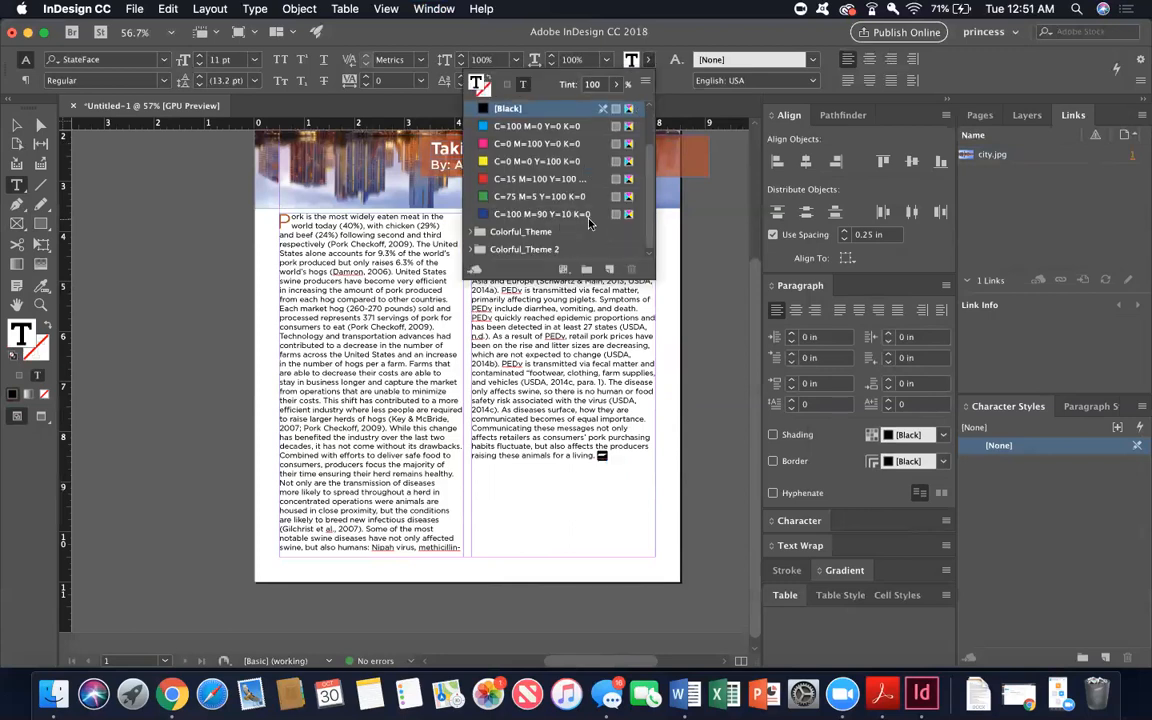
{"action": "left_click", "coordinate": [470, 248]}
{"action": "left_click", "coordinate": [512, 234]}
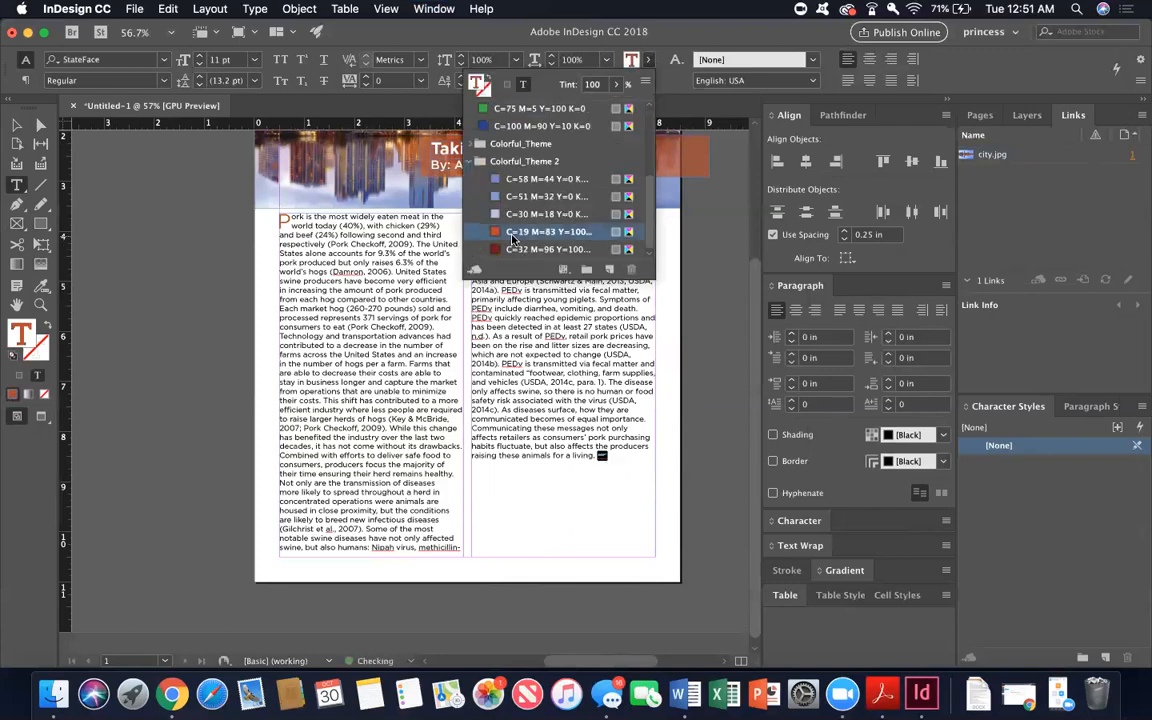
{"action": "left_click", "coordinate": [564, 553]}
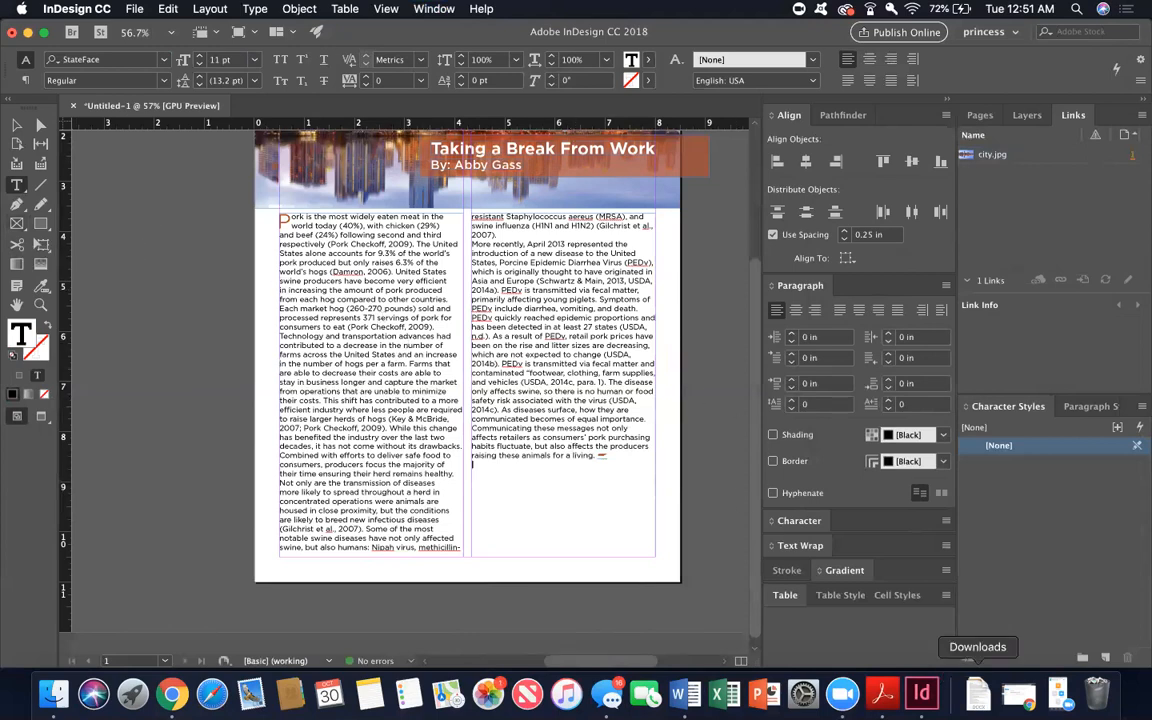
Place drinks.jpg from the Downloads folder over the middle of the two columns, about 2.76 in wide and 1.84 in high
{"action": "left_click", "coordinate": [977, 695]}
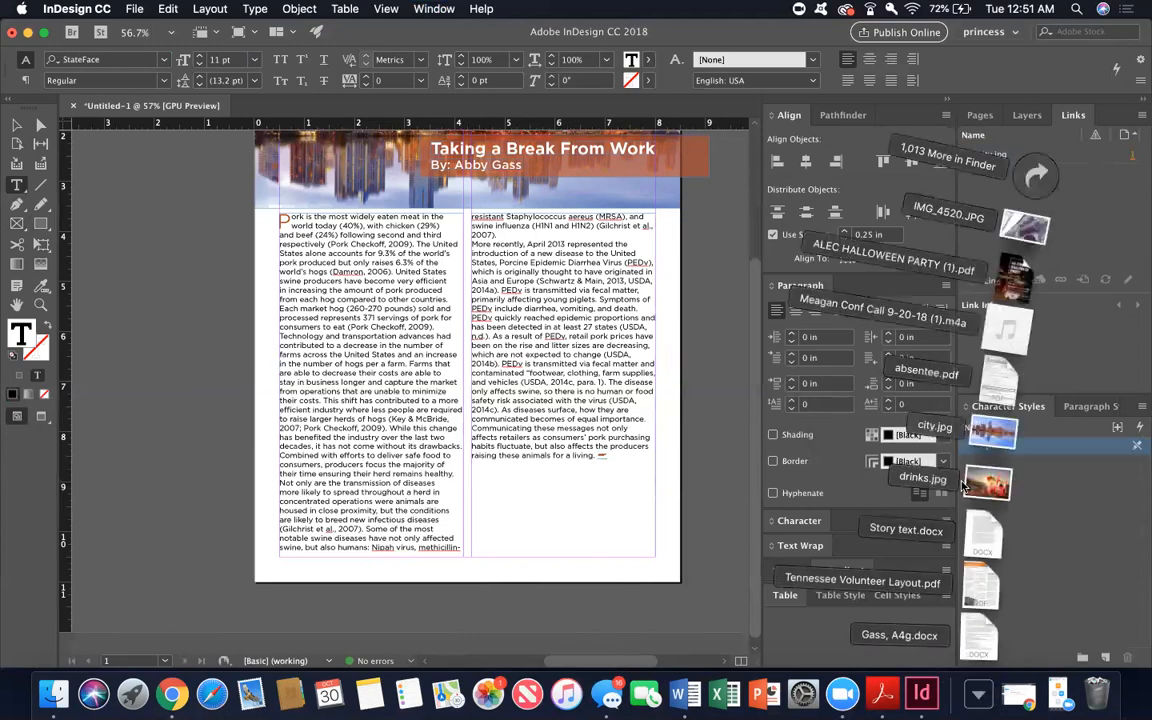
{"action": "left_click_drag", "start_coordinate": [988, 487], "coordinate": [428, 340]}
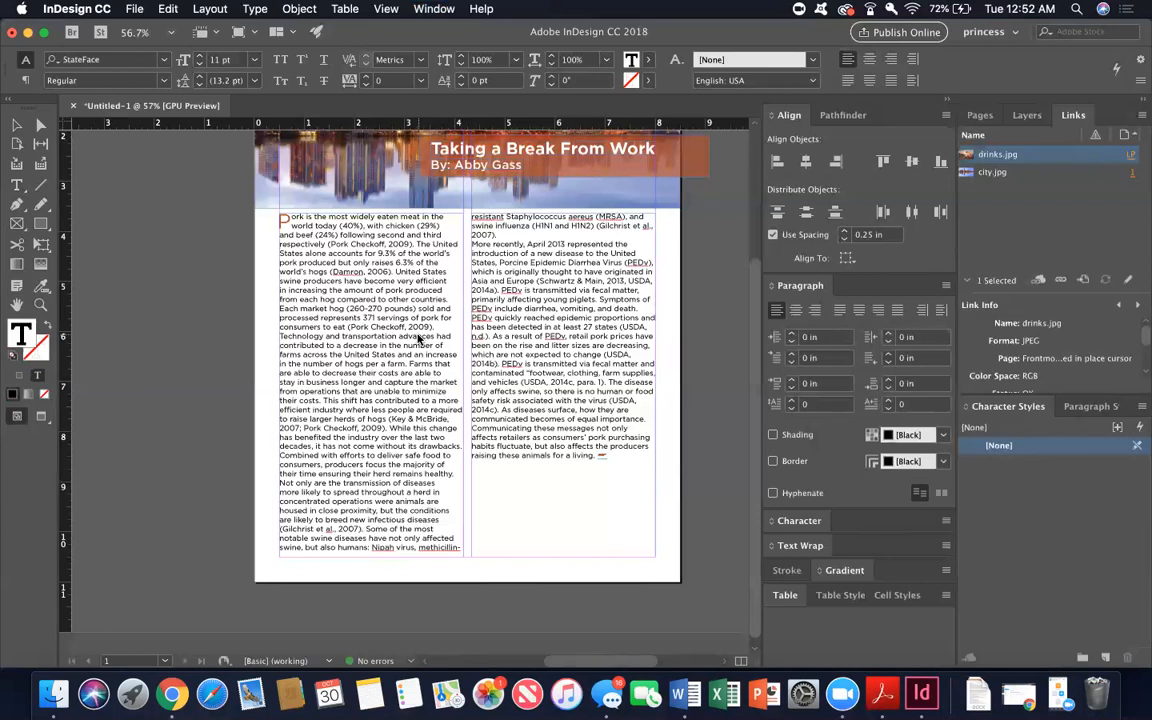
{"action": "left_click_drag", "start_coordinate": [410, 338], "coordinate": [547, 433]}
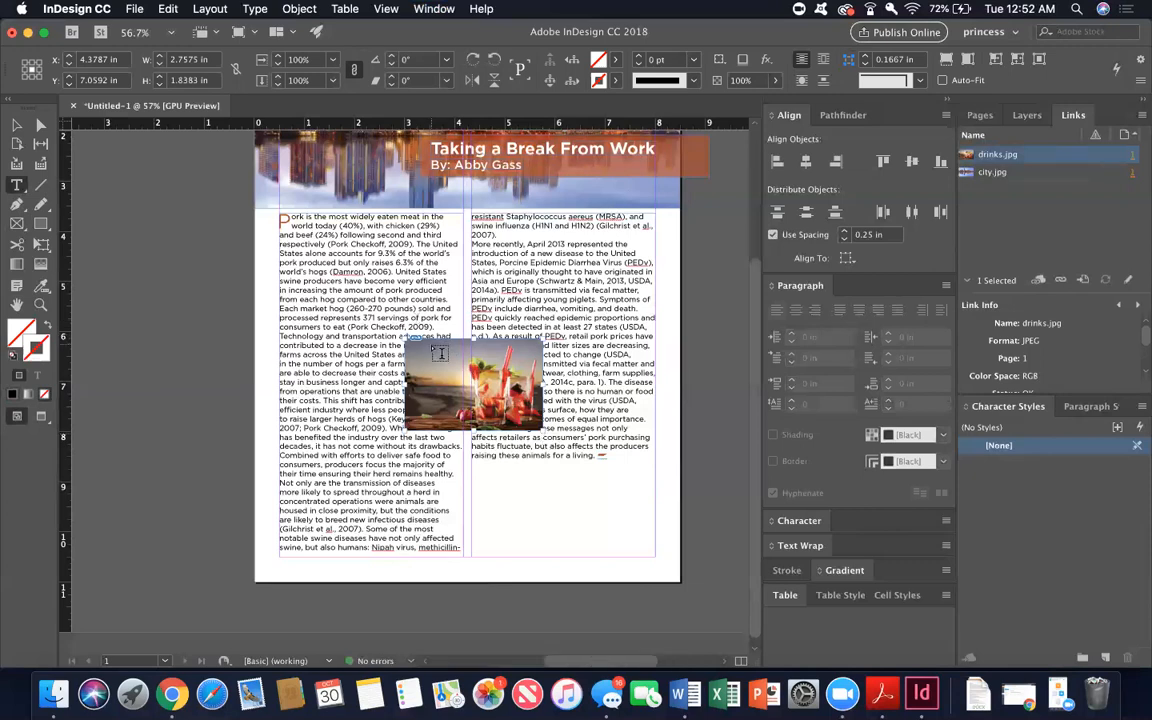
Move the drinks photo so it is centered between the two columns at X 4.25 in and Y 7.07 in
{"action": "key", "text": "v"}
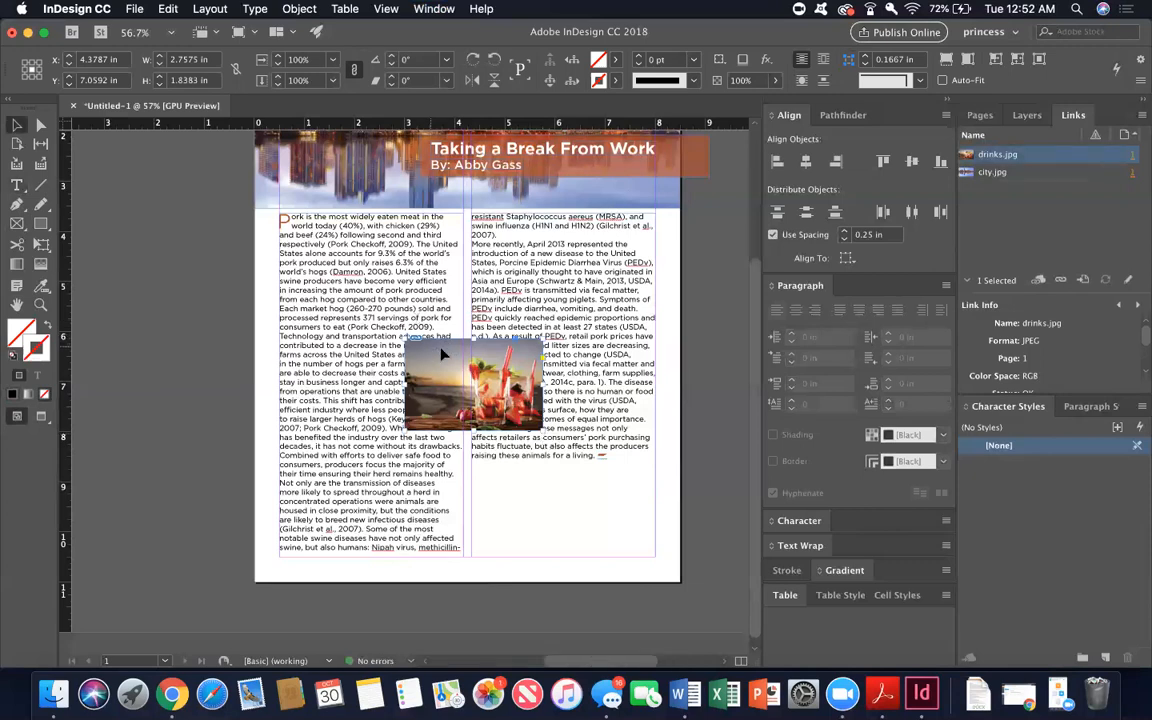
{"action": "left_click_drag", "start_coordinate": [505, 366], "coordinate": [501, 370]}
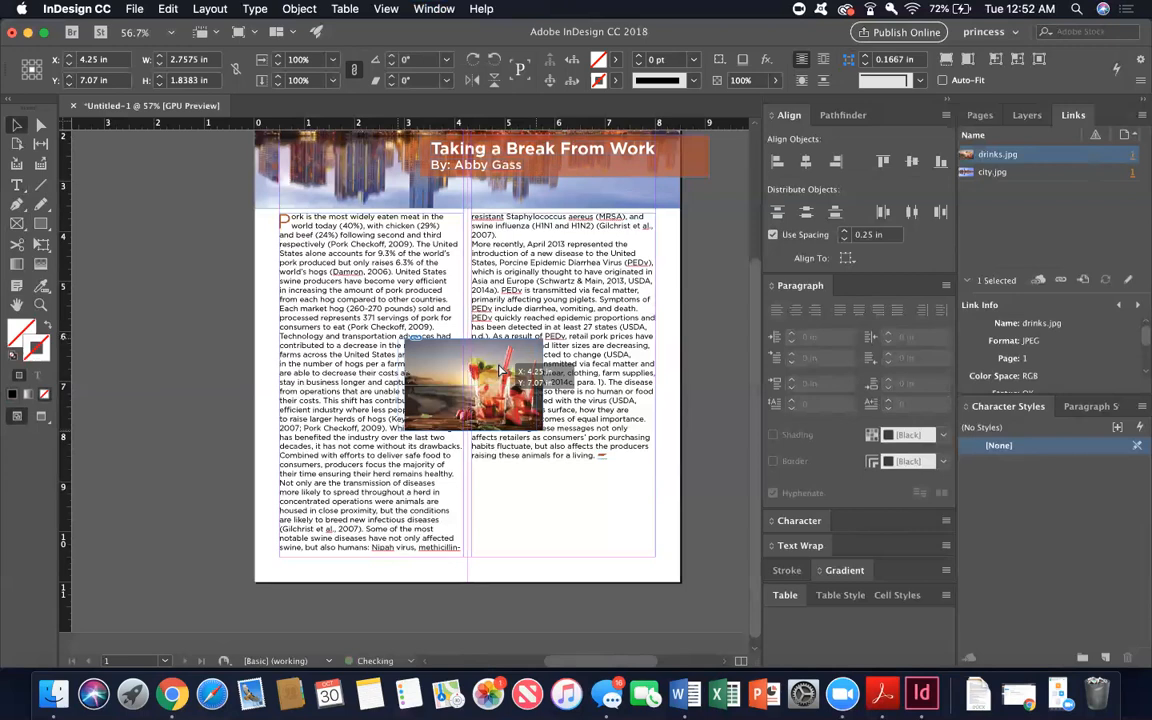
{"action": "left_click_drag", "start_coordinate": [501, 370], "coordinate": [501, 370]}
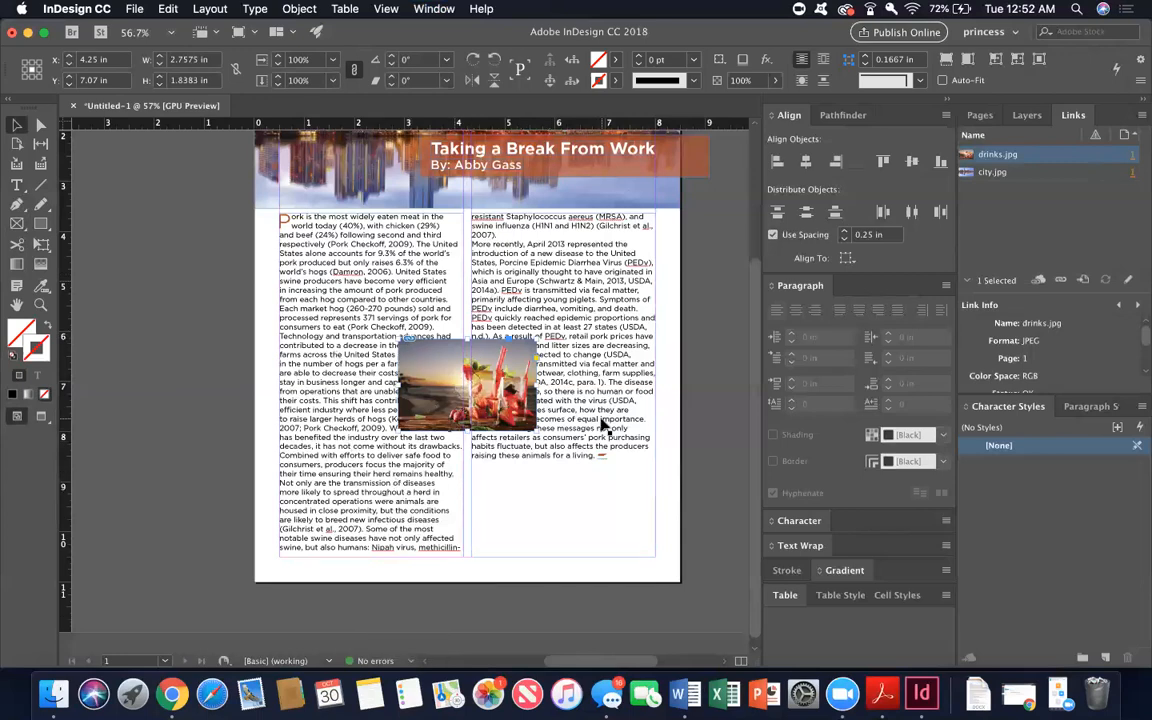
Make the story text wrap around the bounding box of the drinks photo
{"action": "left_click", "coordinate": [590, 490]}
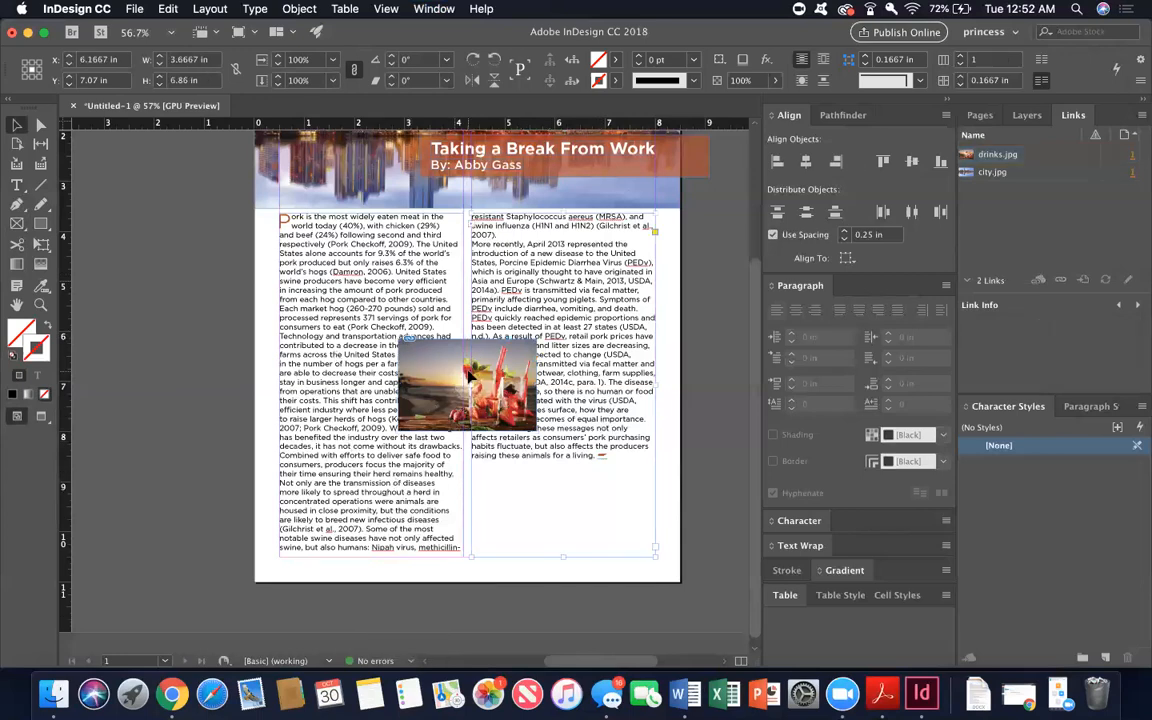
{"action": "left_click", "coordinate": [468, 376]}
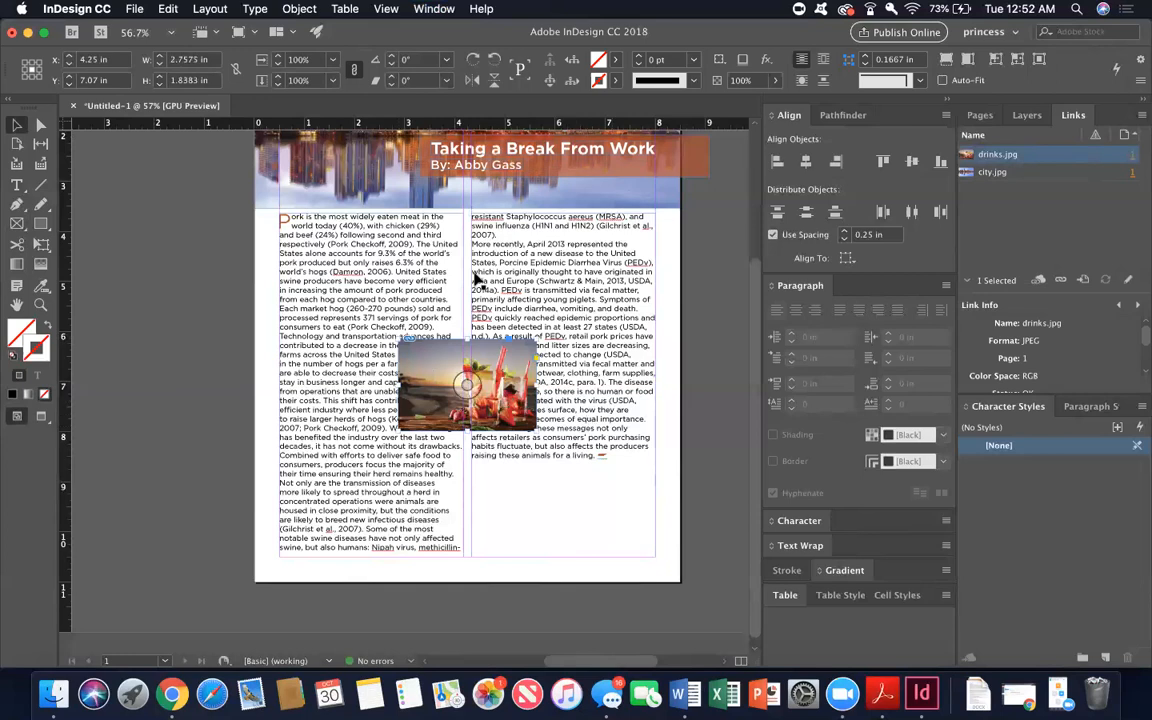
{"action": "left_click", "coordinate": [434, 9]}
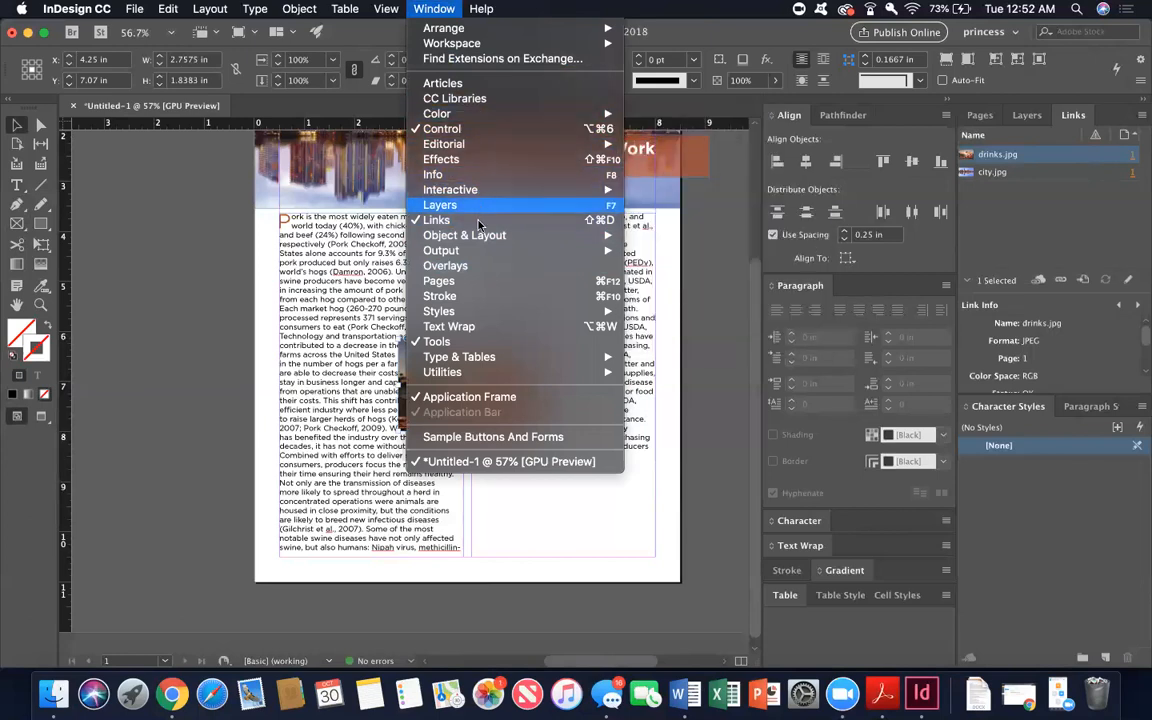
{"action": "mouse_move", "coordinate": [480, 226]}
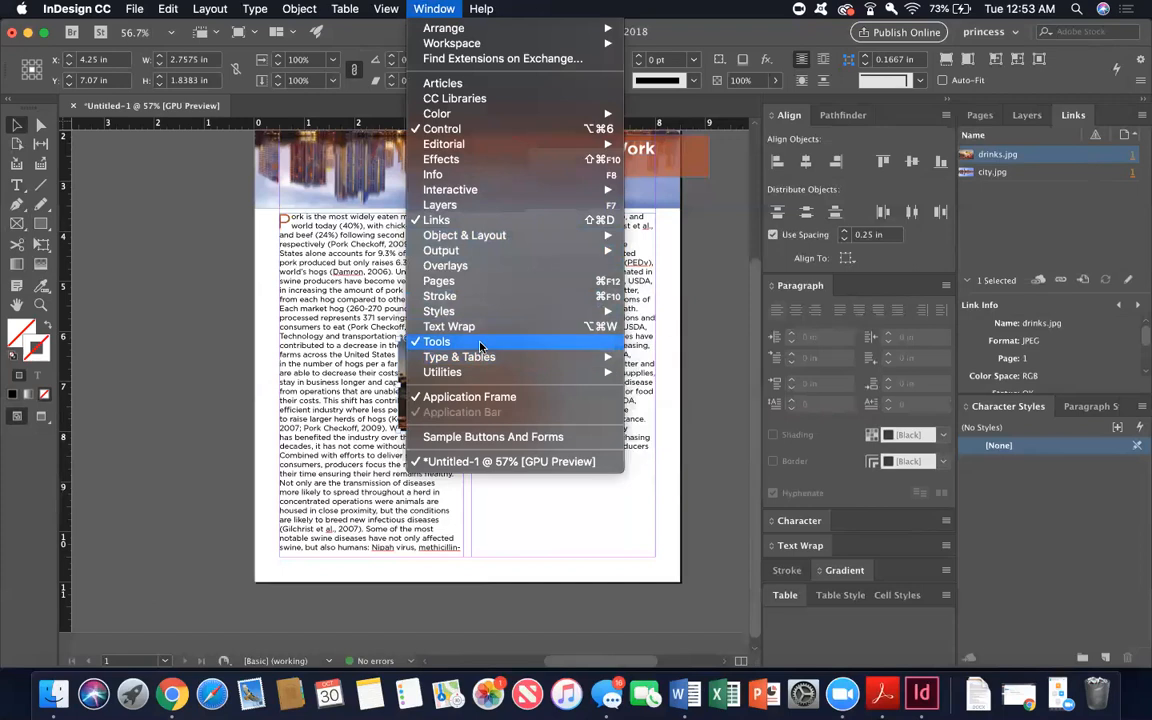
{"action": "mouse_move", "coordinate": [484, 372]}
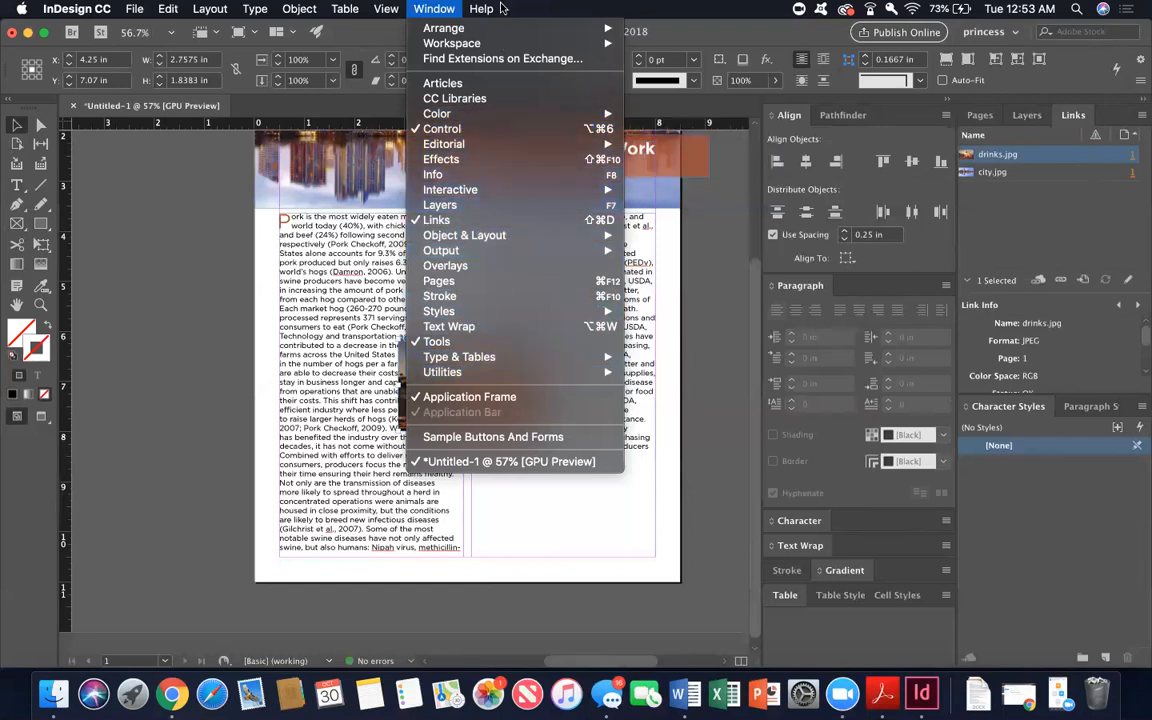
{"action": "left_click", "coordinate": [426, 12]}
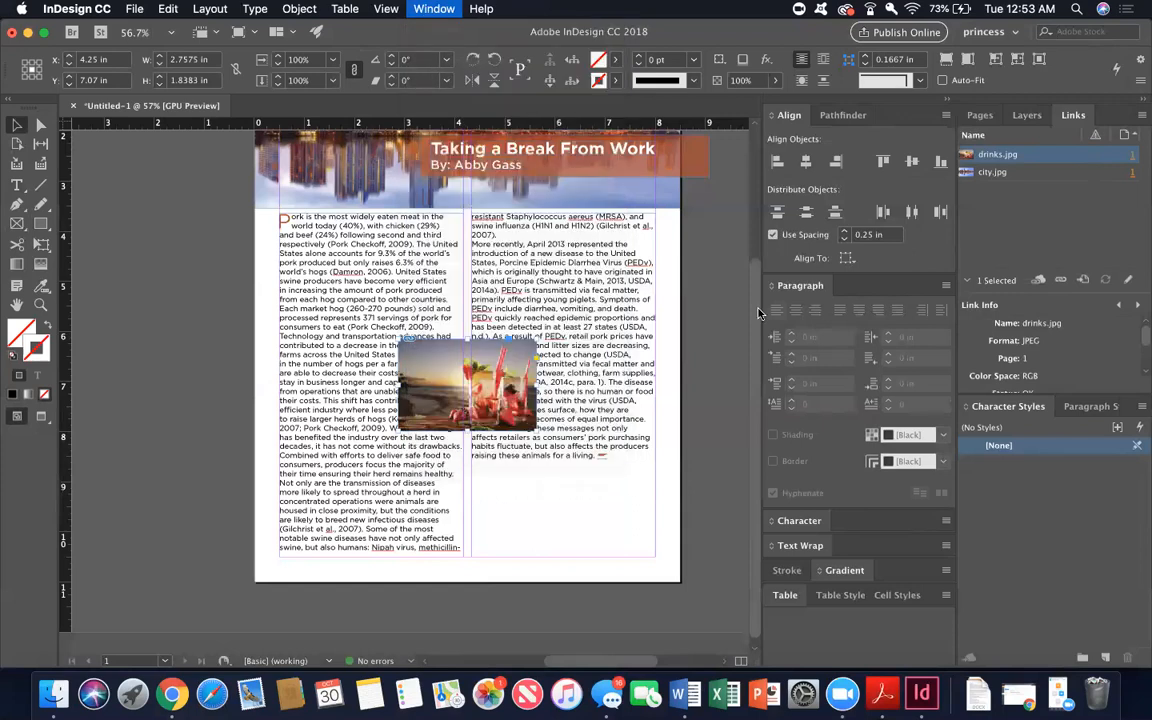
{"action": "left_click", "coordinate": [808, 551]}
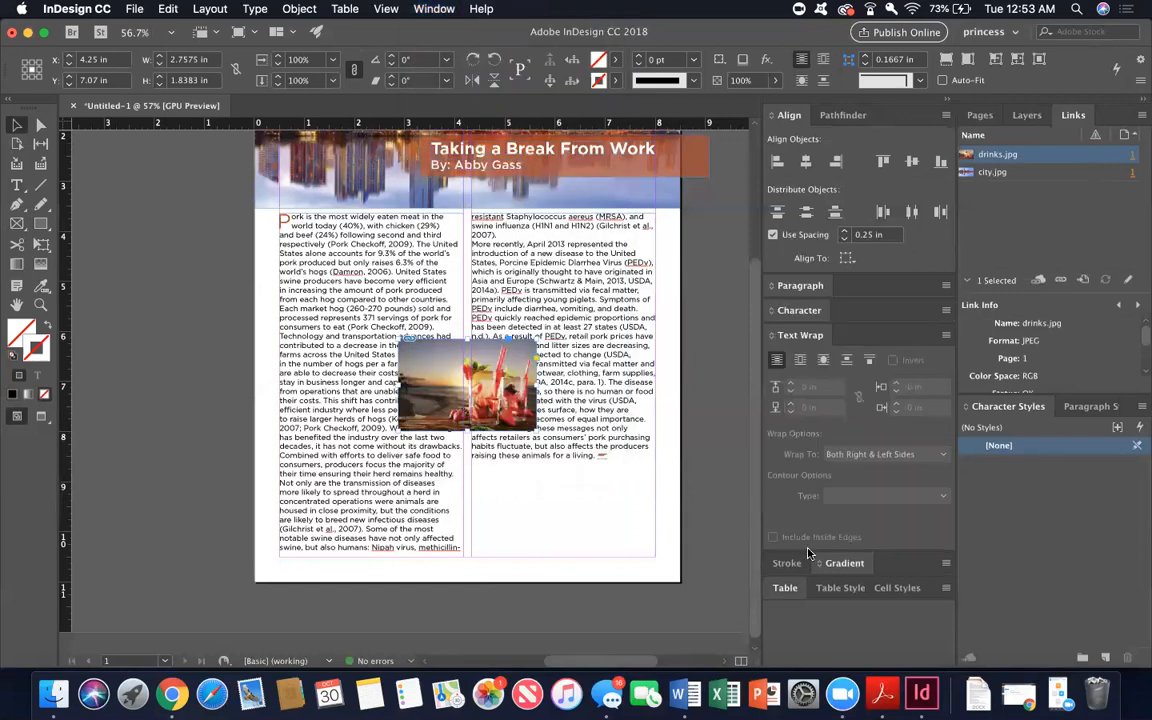
{"action": "left_click", "coordinate": [799, 362]}
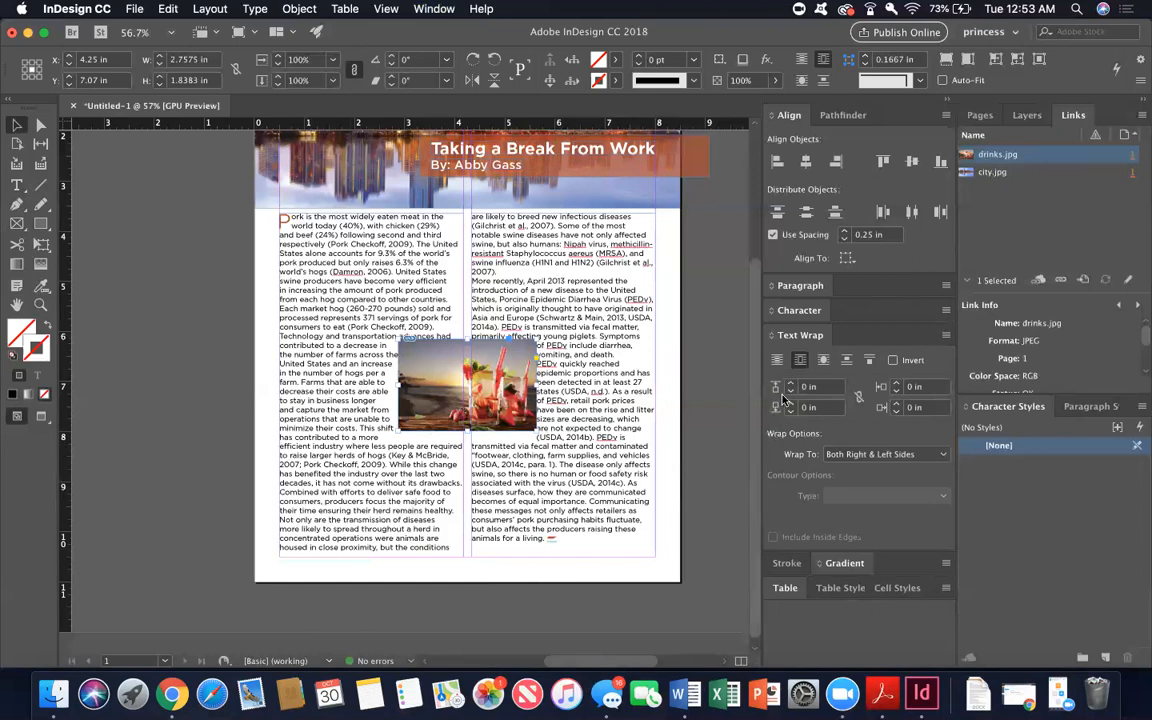
Unlink the photo's text wrap offsets and set the left and right offsets to 0.125 in and the top offset to 0.0625 in
{"action": "left_click", "coordinate": [860, 399]}
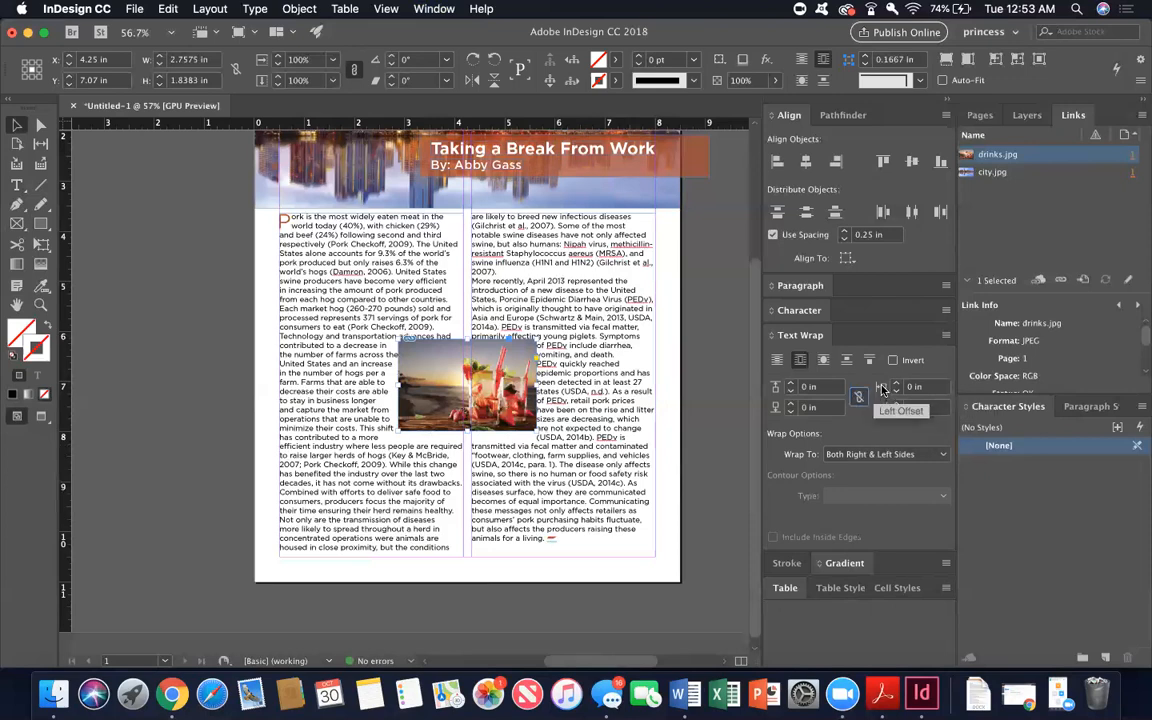
{"action": "left_click", "coordinate": [896, 385]}
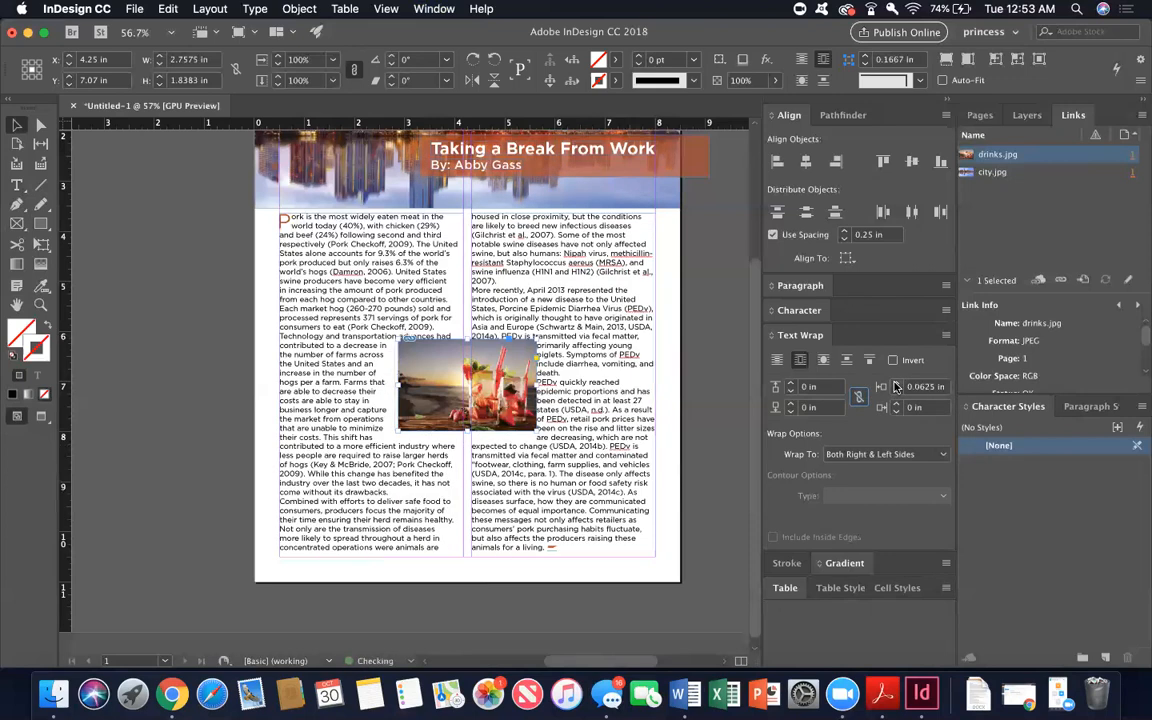
{"action": "left_click", "coordinate": [896, 385]}
{"action": "left_click", "coordinate": [896, 385]}
{"action": "left_click", "coordinate": [897, 395]}
{"action": "left_click", "coordinate": [896, 405]}
{"action": "left_click", "coordinate": [896, 405]}
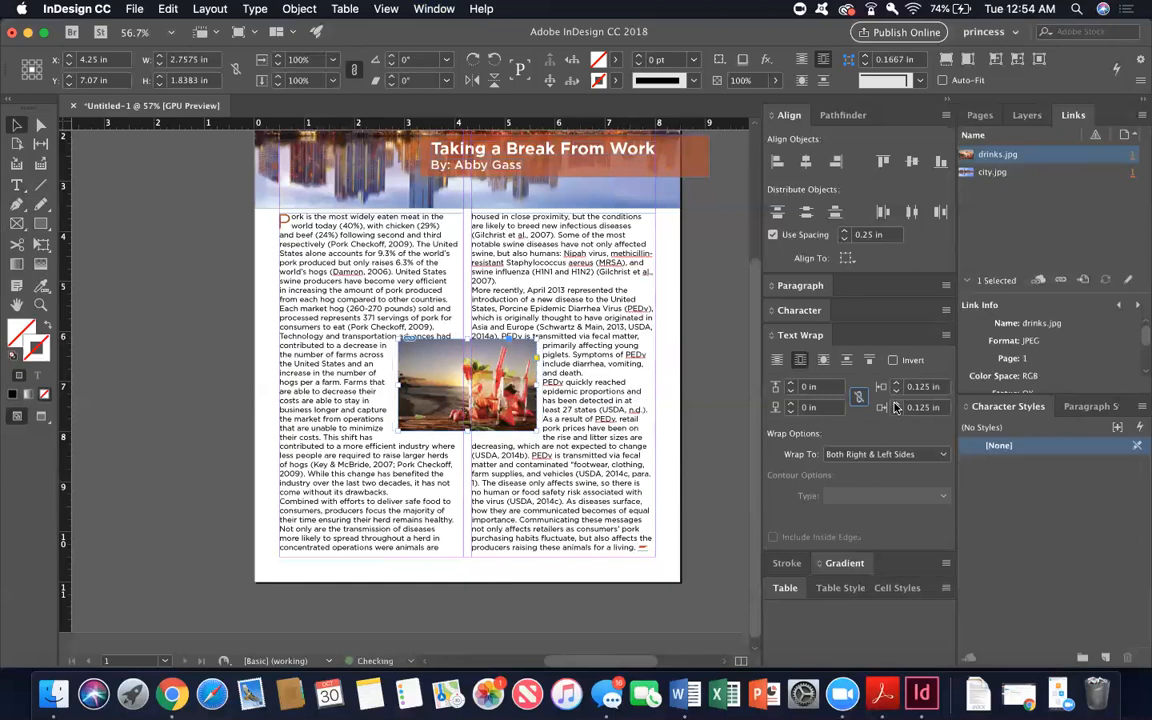
{"action": "left_click", "coordinate": [789, 385]}
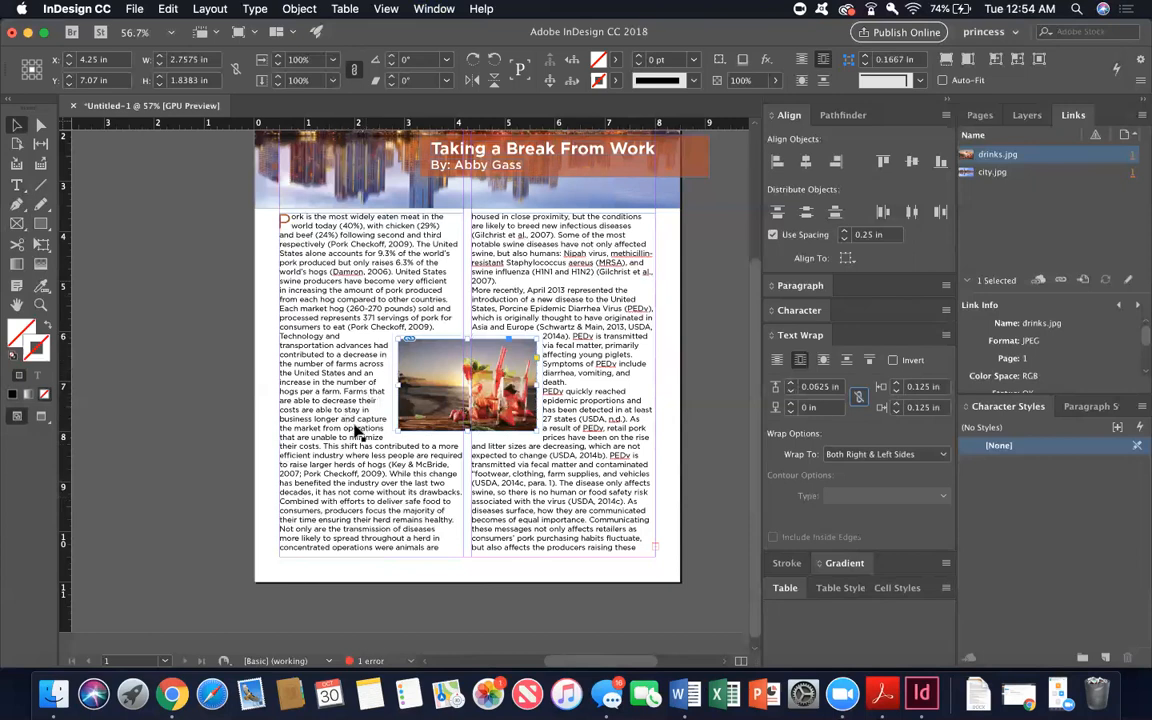
Justify the entire threaded story with the last line aligned left
{"action": "double_click", "coordinate": [352, 481]}
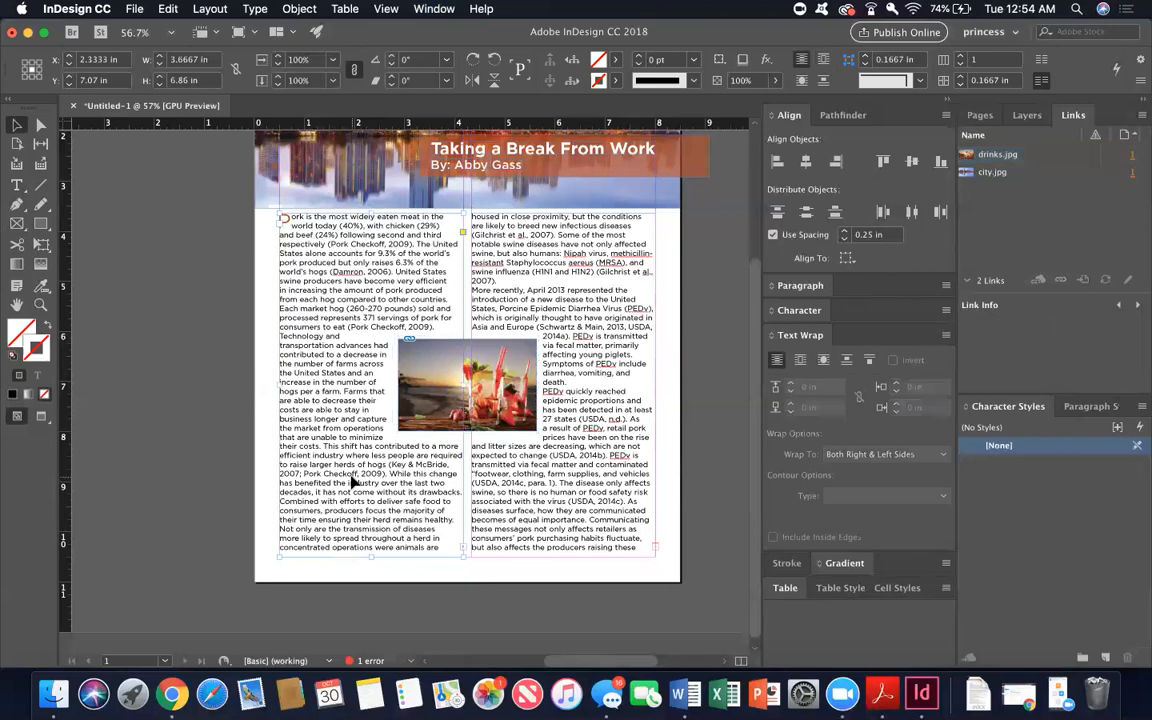
{"action": "key", "text": "super+a"}
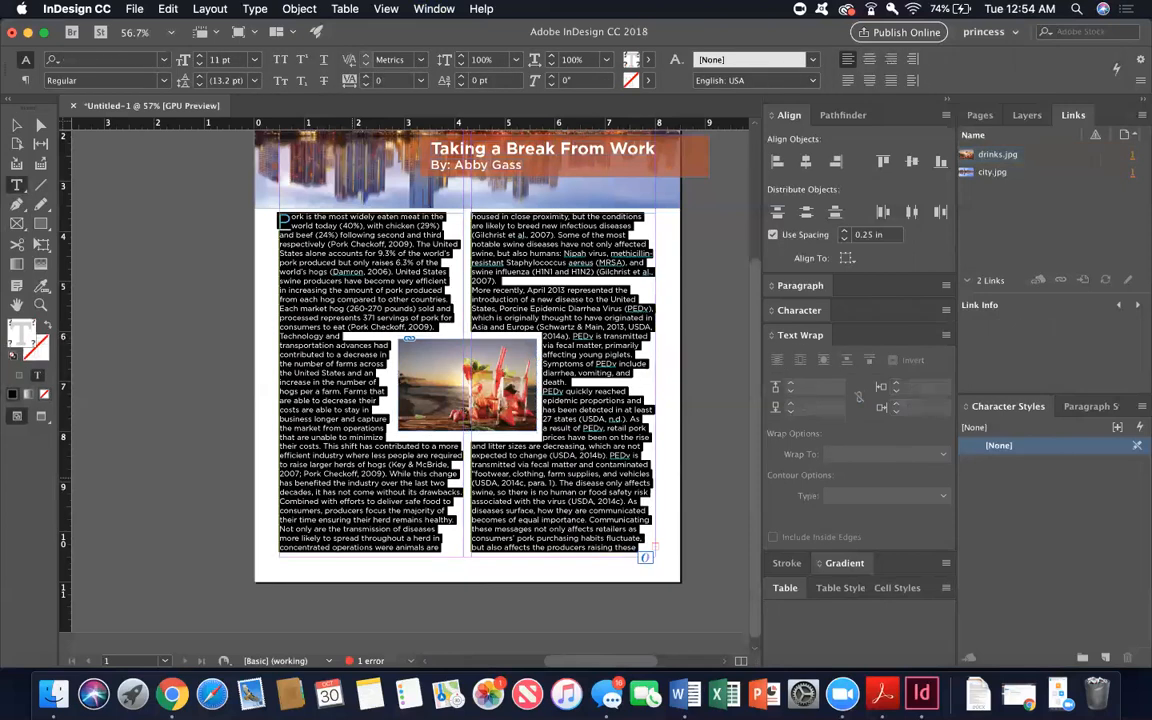
{"action": "left_click", "coordinate": [806, 284]}
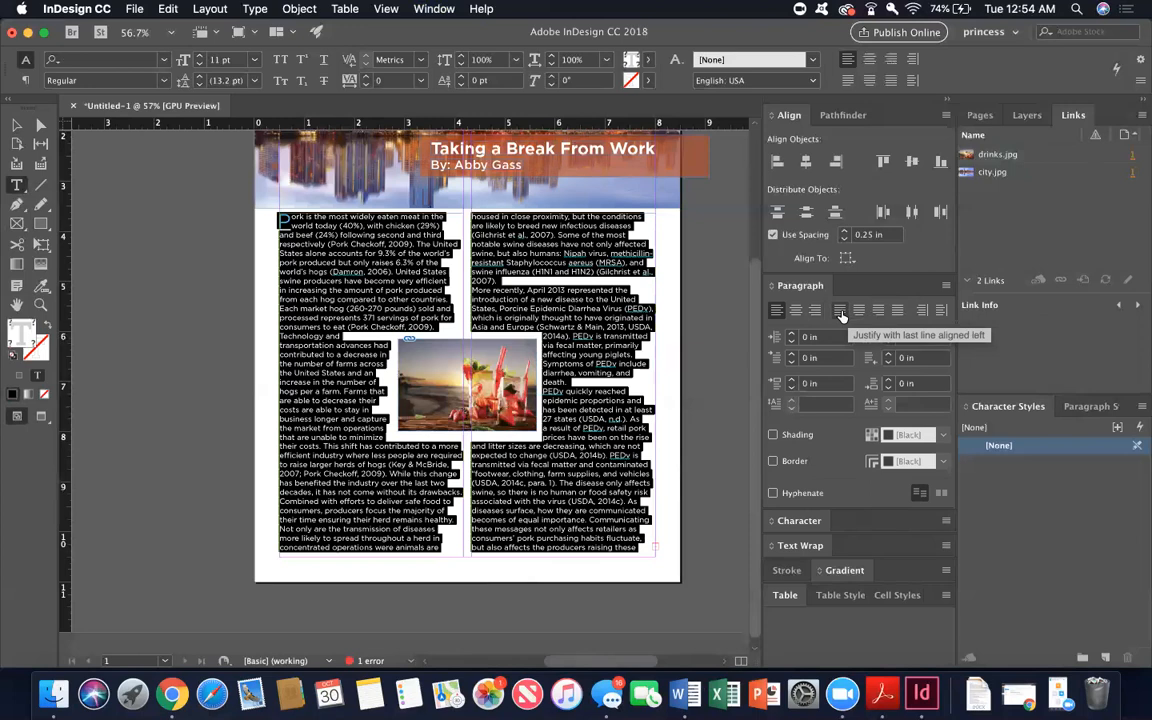
{"action": "left_click", "coordinate": [840, 313]}
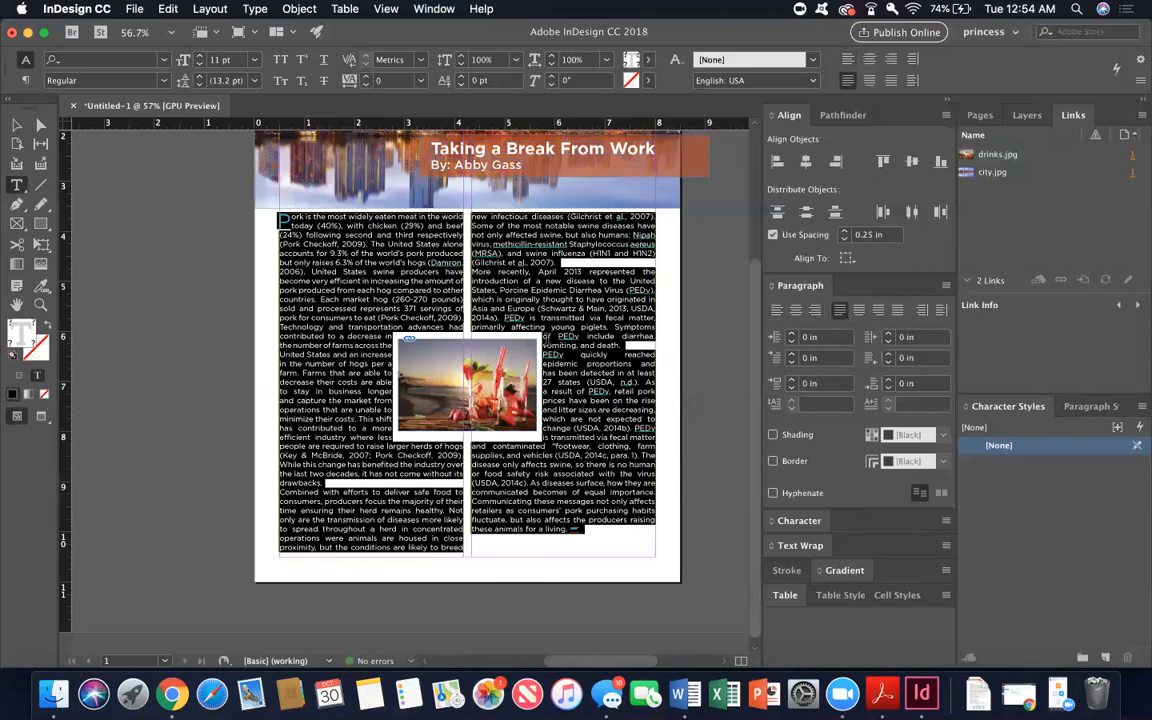
{"action": "left_click", "coordinate": [573, 451]}
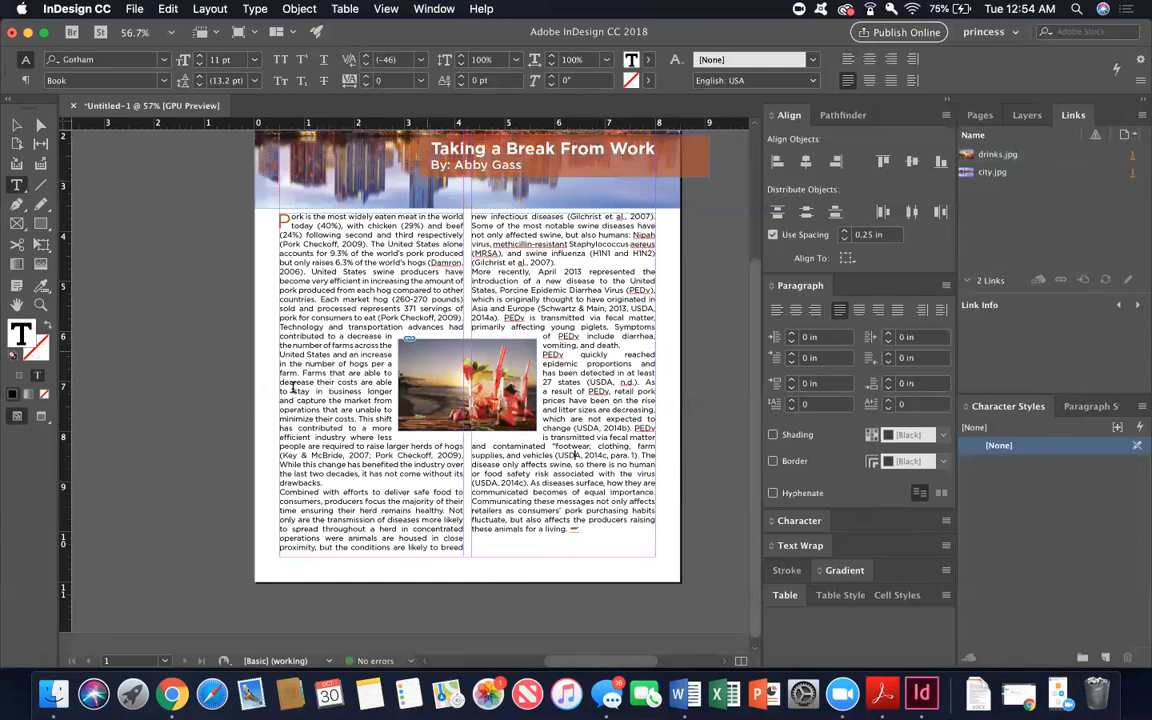
{"action": "scroll", "coordinate": [726, 372], "scroll_direction": "up", "scroll_amount": 5}
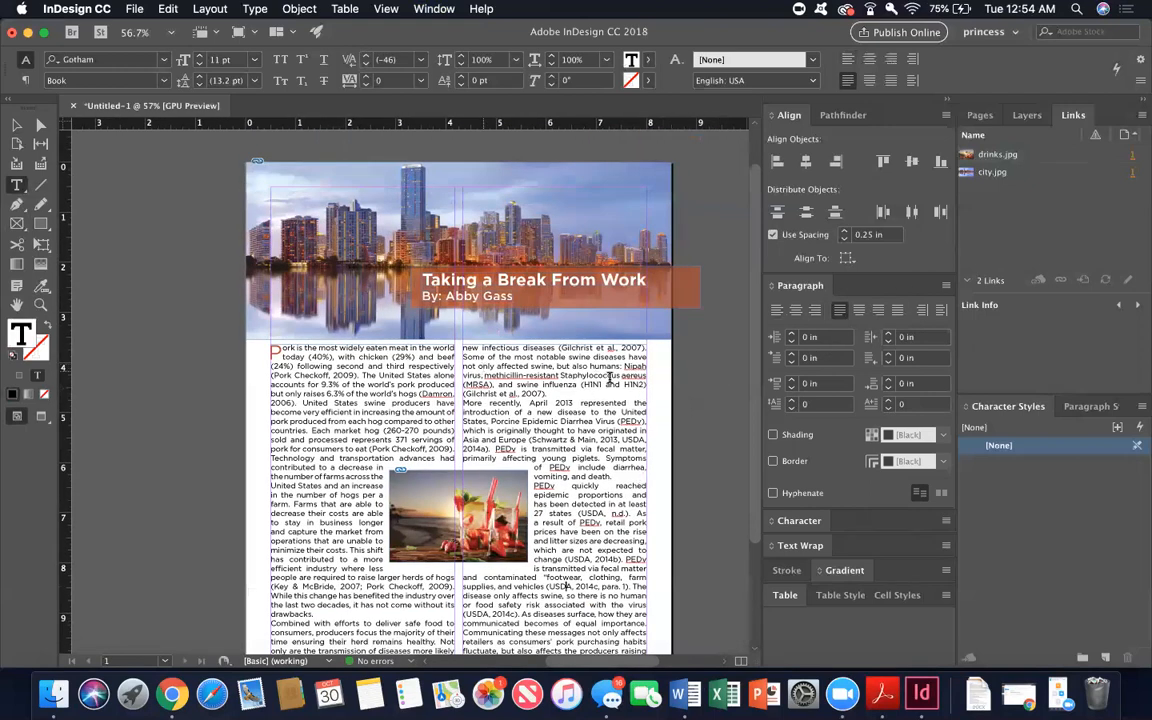
Show the document's pages and masters and check which master is applied to page 1
{"action": "left_click", "coordinate": [982, 119]}
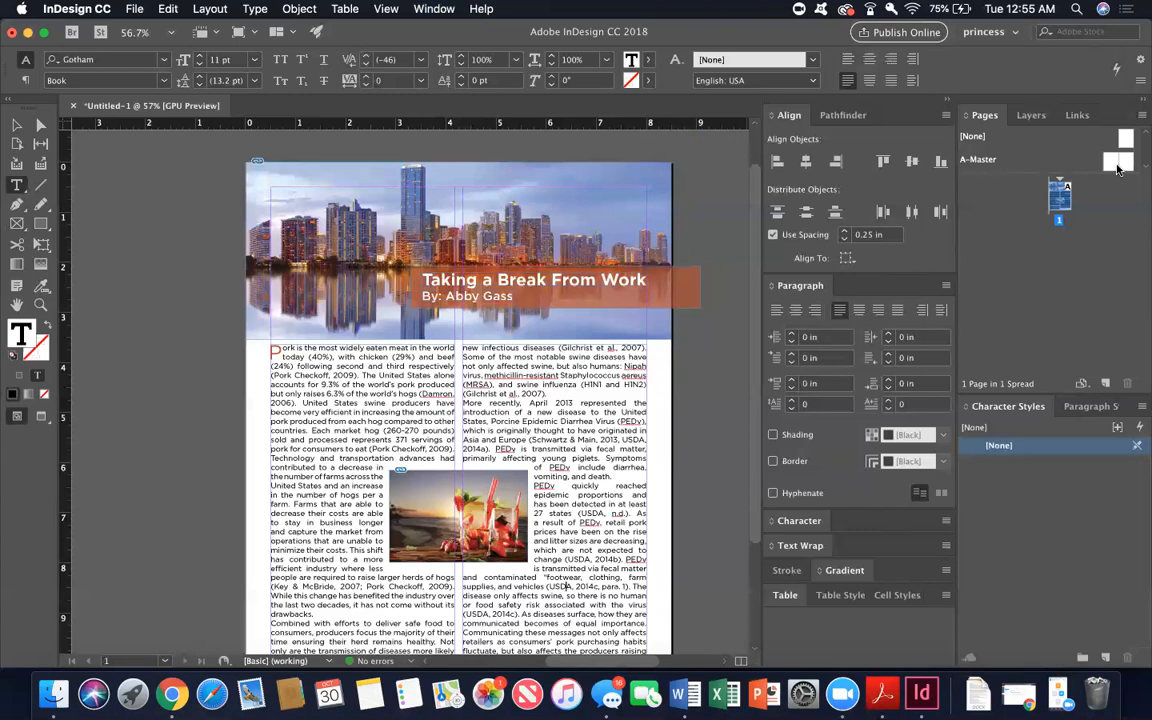
{"action": "mouse_move", "coordinate": [1125, 142]}
{"action": "left_mouse_down"}
{"action": "mouse_move", "coordinate": [1058, 194]}
{"action": "mouse_move", "coordinate": [1126, 143]}
{"action": "left_mouse_up"}
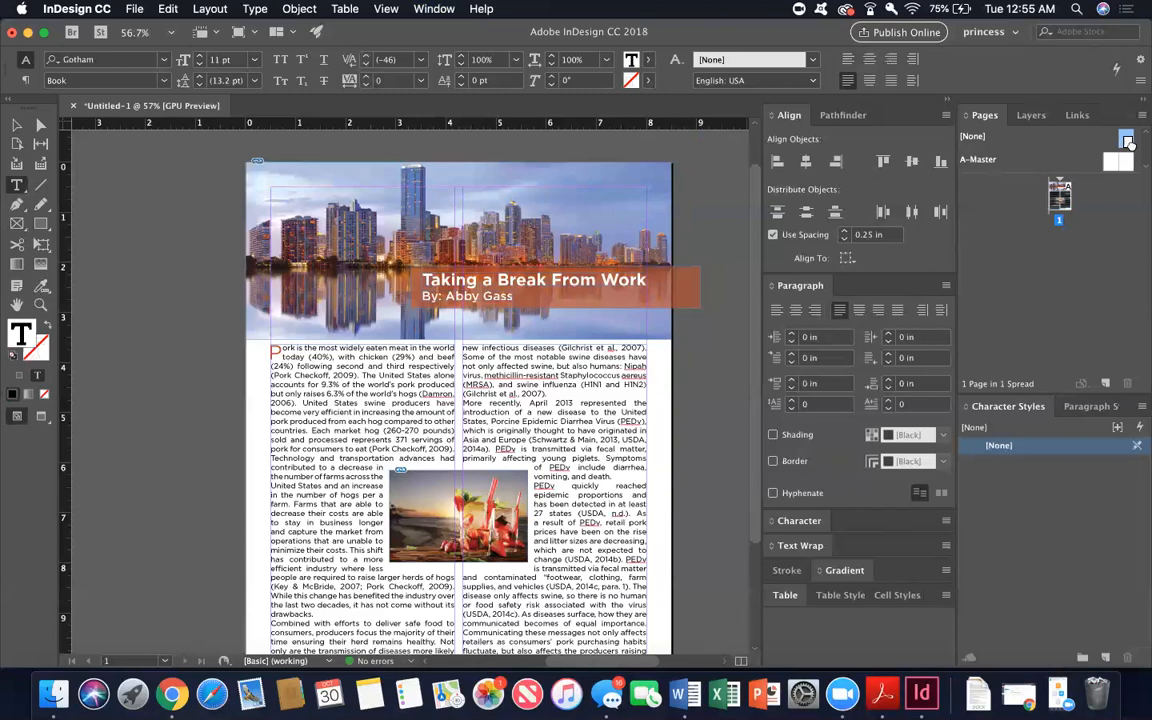
{"action": "left_click", "coordinate": [1078, 218]}
{"action": "left_click_drag", "start_coordinate": [1060, 207], "coordinate": [1060, 207]}
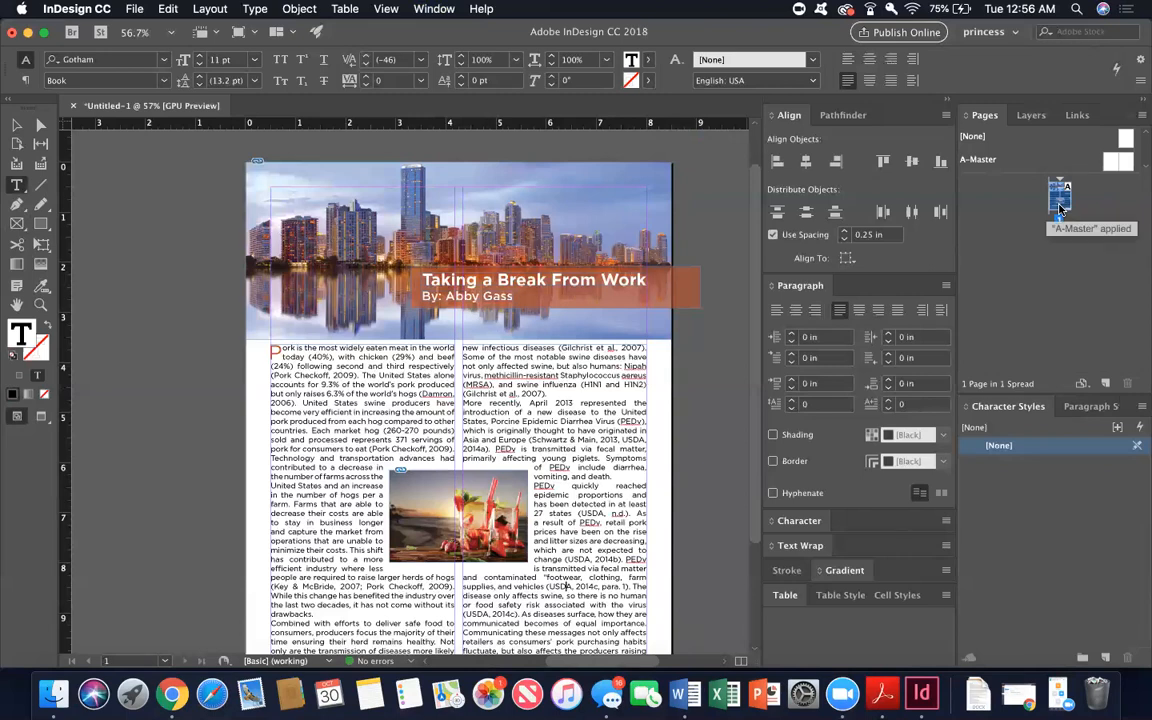
Create a second two-page master spread in the document alongside A-Master
{"action": "left_click", "coordinate": [1110, 163]}
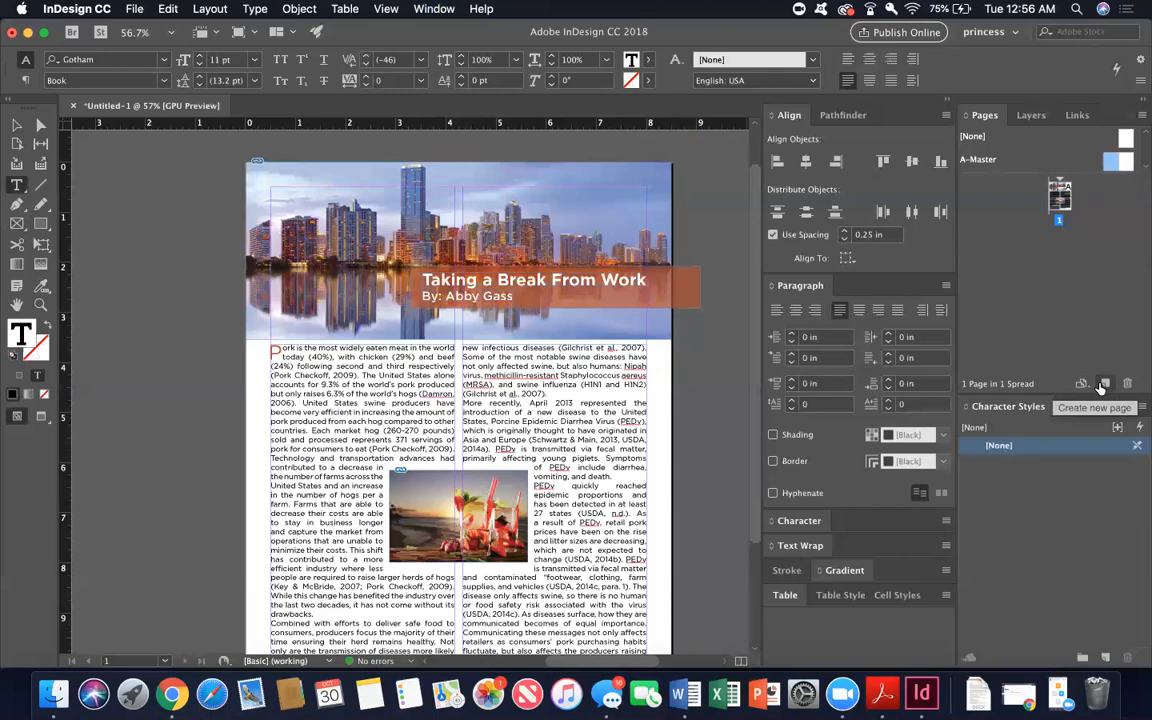
{"action": "left_click", "coordinate": [1100, 386], "text": "super"}
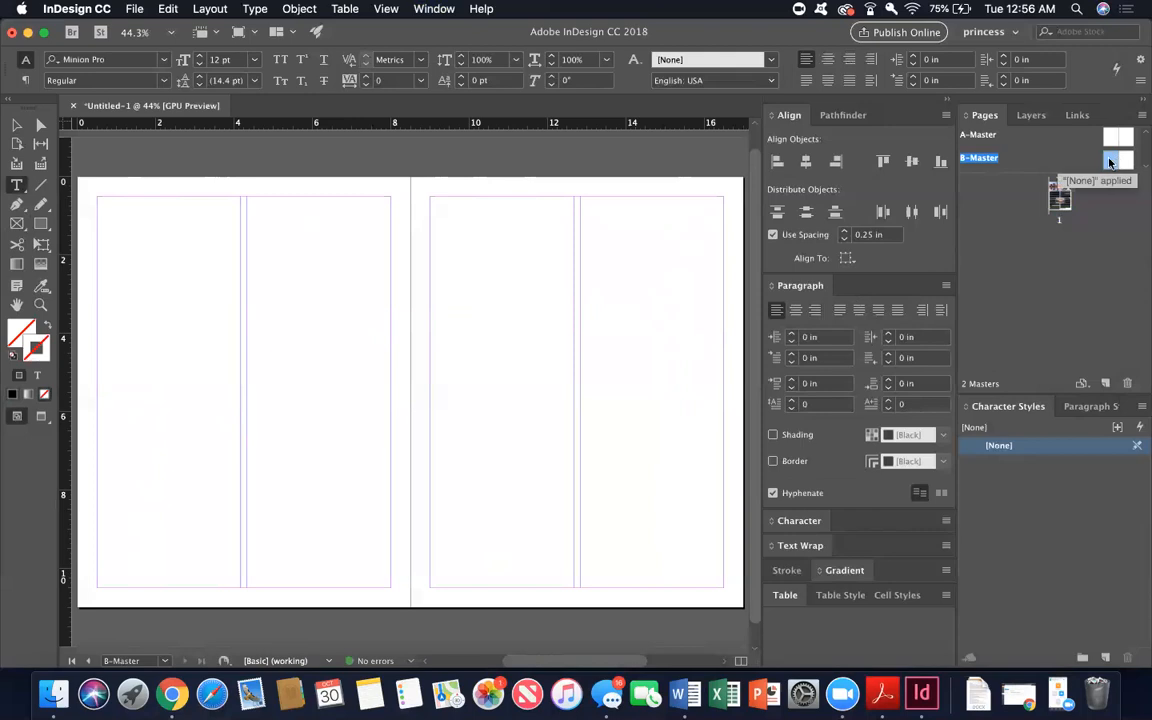
{"action": "scroll", "coordinate": [1108, 163], "scroll_direction": "up", "scroll_amount": 1}
{"action": "scroll", "coordinate": [1103, 166], "scroll_direction": "down", "scroll_amount": 1}
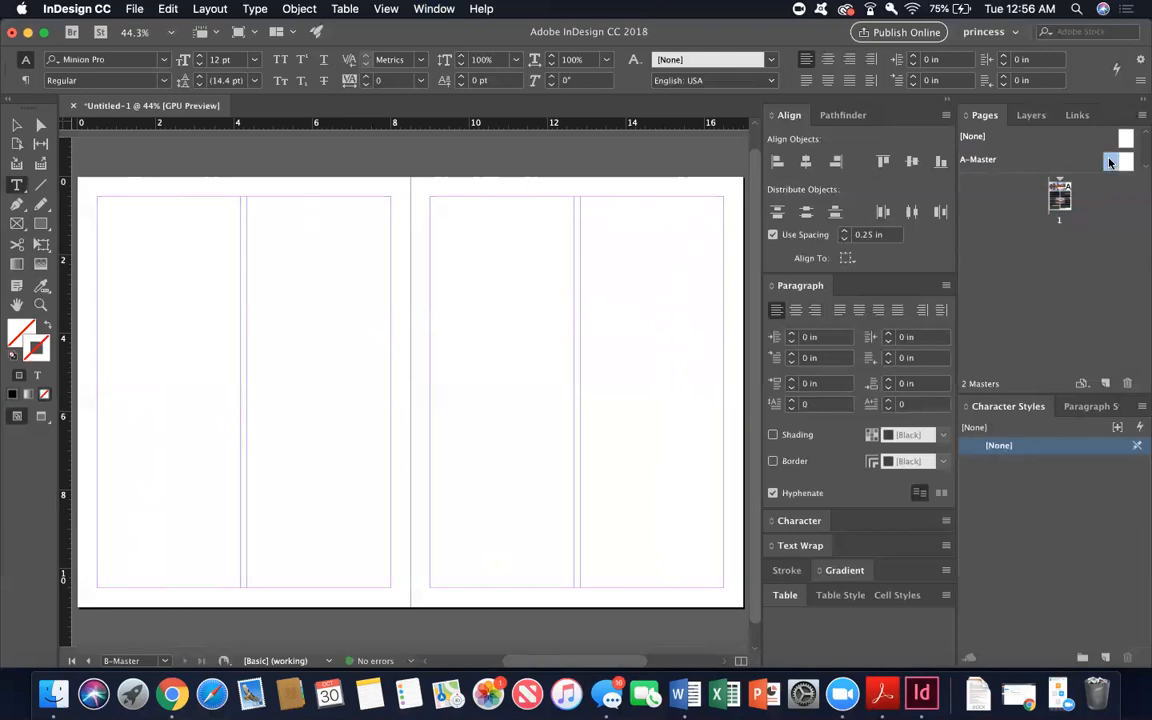
{"action": "scroll", "coordinate": [1106, 164], "scroll_direction": "up", "scroll_amount": 1}
Add two new pages based on A-Master after page 1
{"action": "left_click_drag", "start_coordinate": [1110, 162], "coordinate": [1067, 200]}
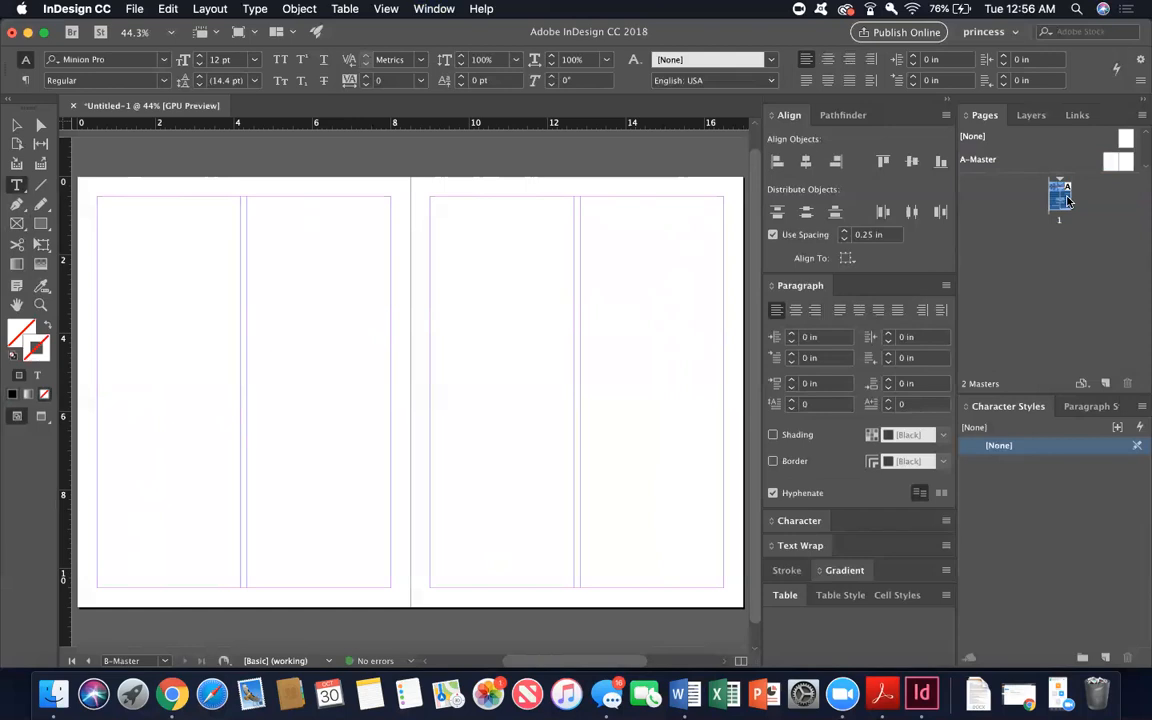
{"action": "left_click_drag", "start_coordinate": [1067, 200], "coordinate": [992, 345]}
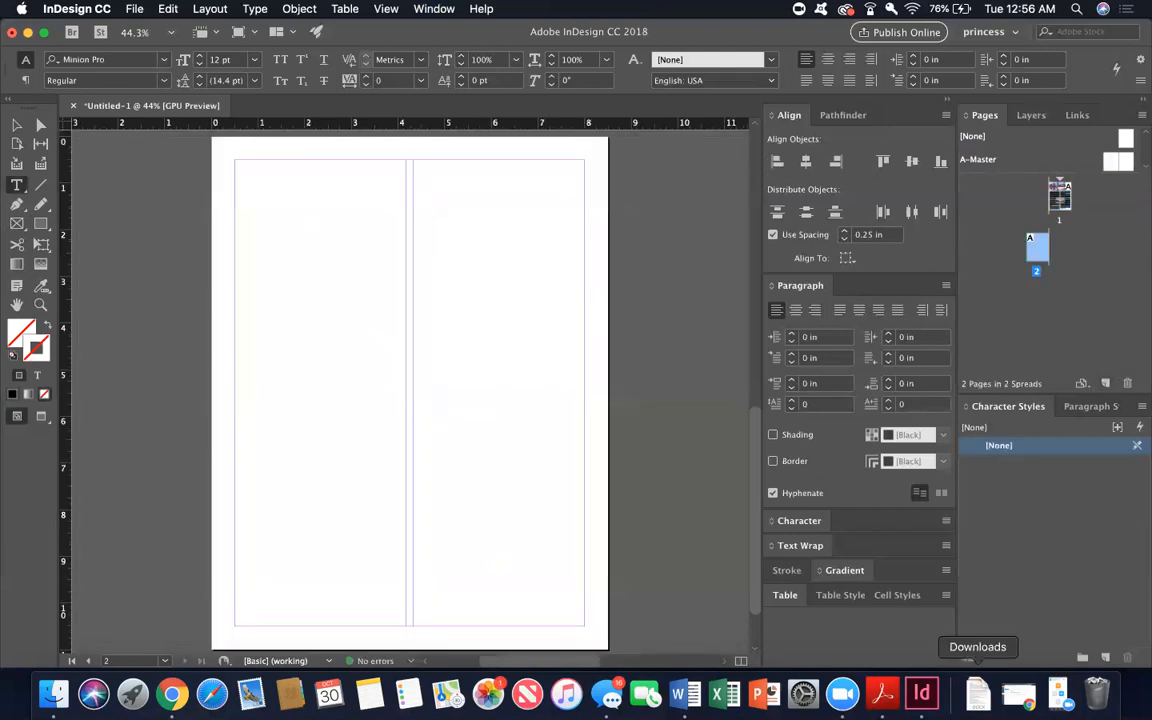
{"action": "left_click", "coordinate": [1105, 384]}
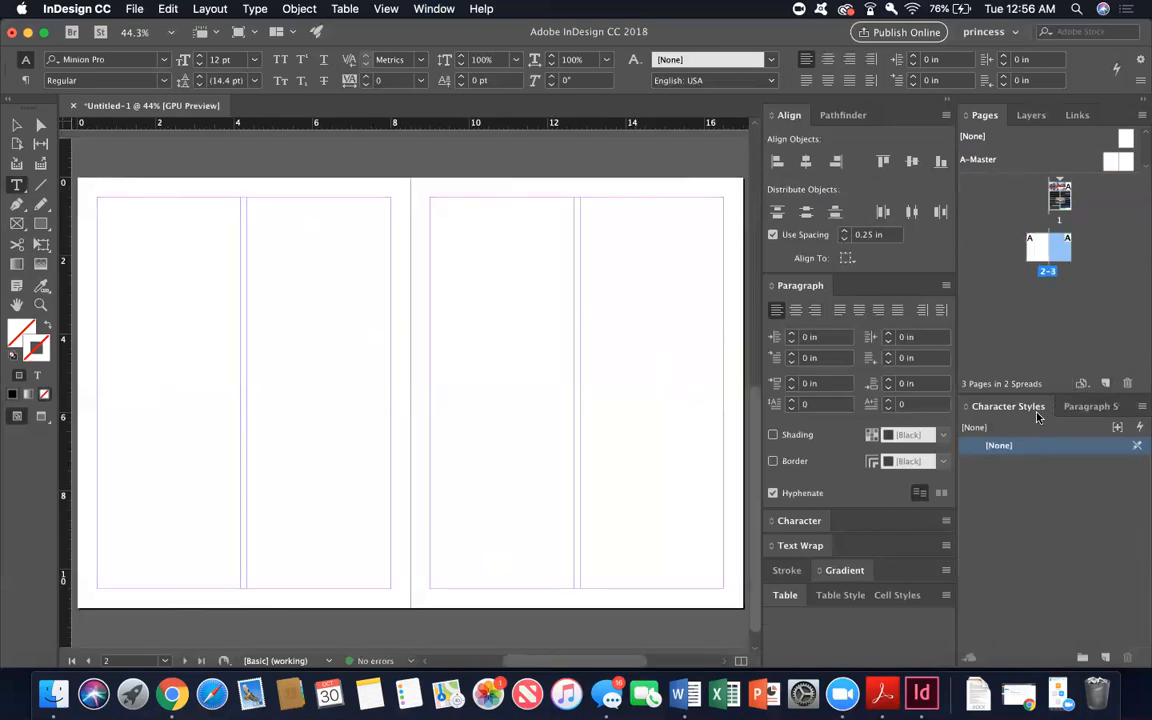
Examine the Insert Pages options for page count, position and master, and dismiss them without inserting pages
{"action": "scroll", "coordinate": [689, 285], "scroll_direction": "up", "scroll_amount": 5}
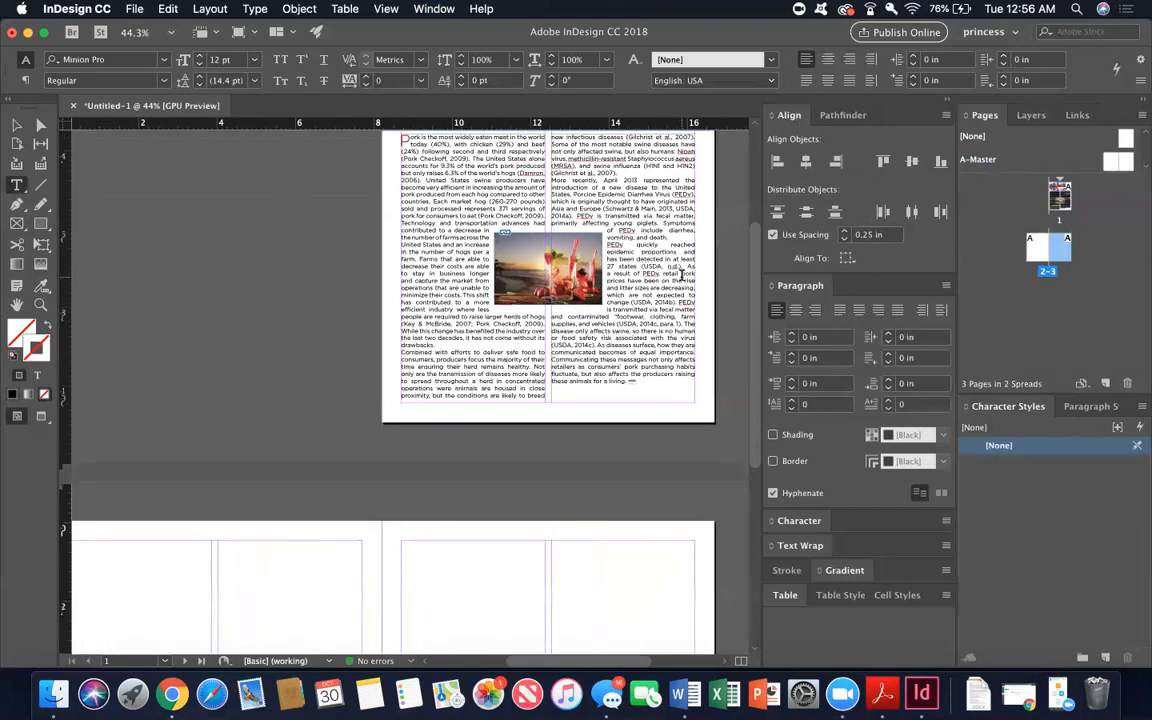
{"action": "scroll", "coordinate": [681, 275], "scroll_direction": "right", "scroll_amount": 3}
{"action": "scroll", "coordinate": [681, 275], "scroll_direction": "up", "scroll_amount": 2}
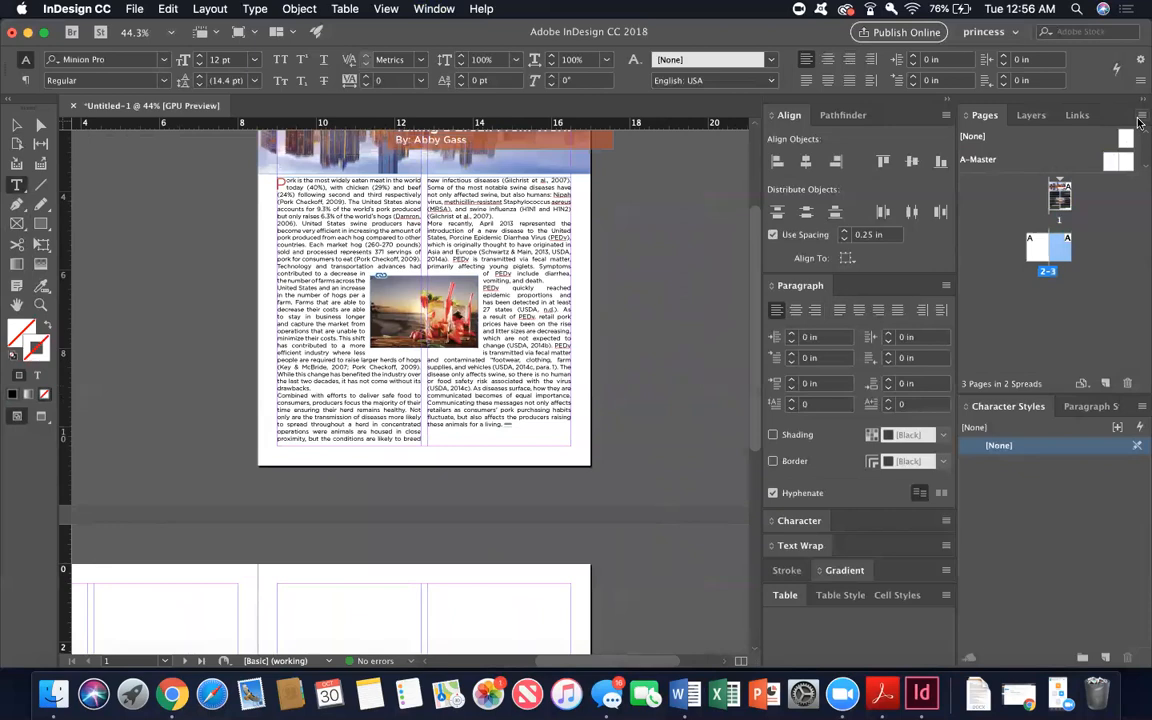
{"action": "left_click", "coordinate": [1140, 118]}
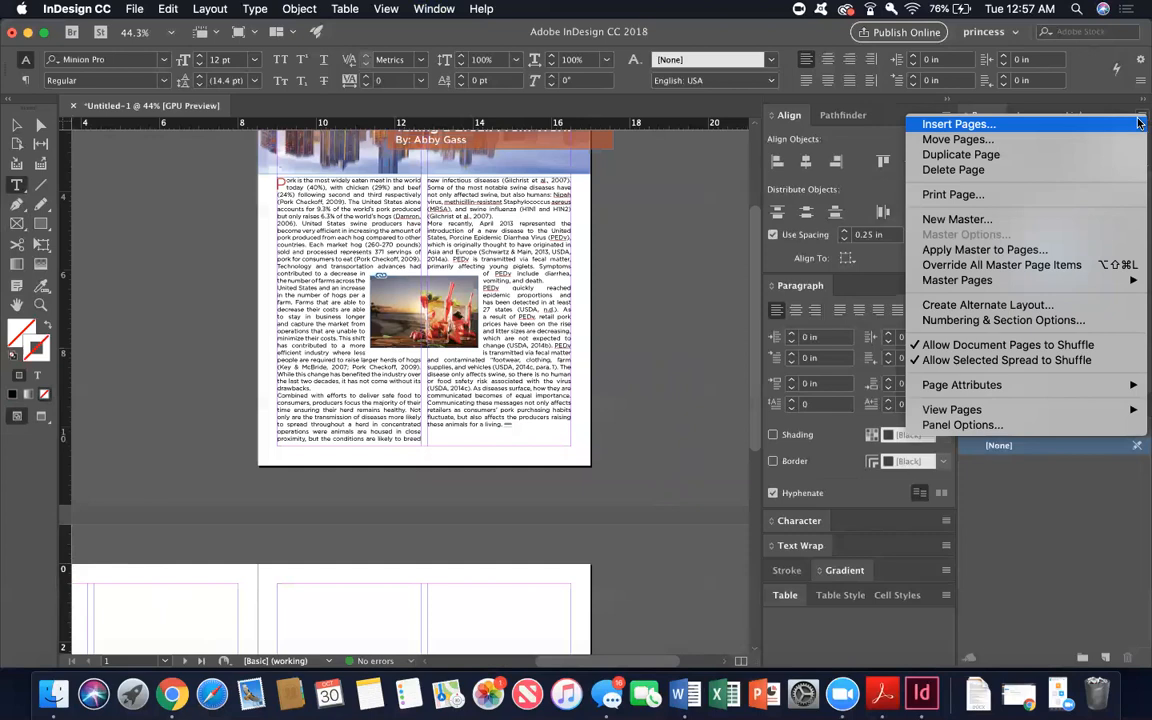
{"action": "left_click", "coordinate": [1139, 122]}
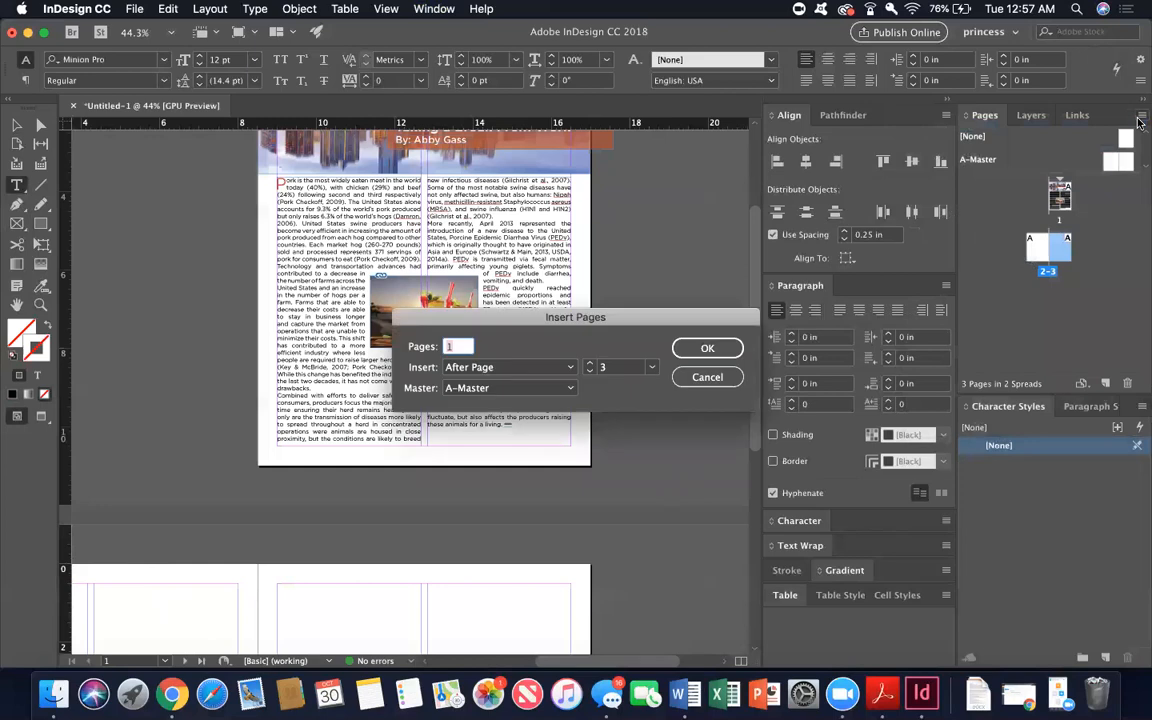
{"action": "left_click", "coordinate": [718, 381]}
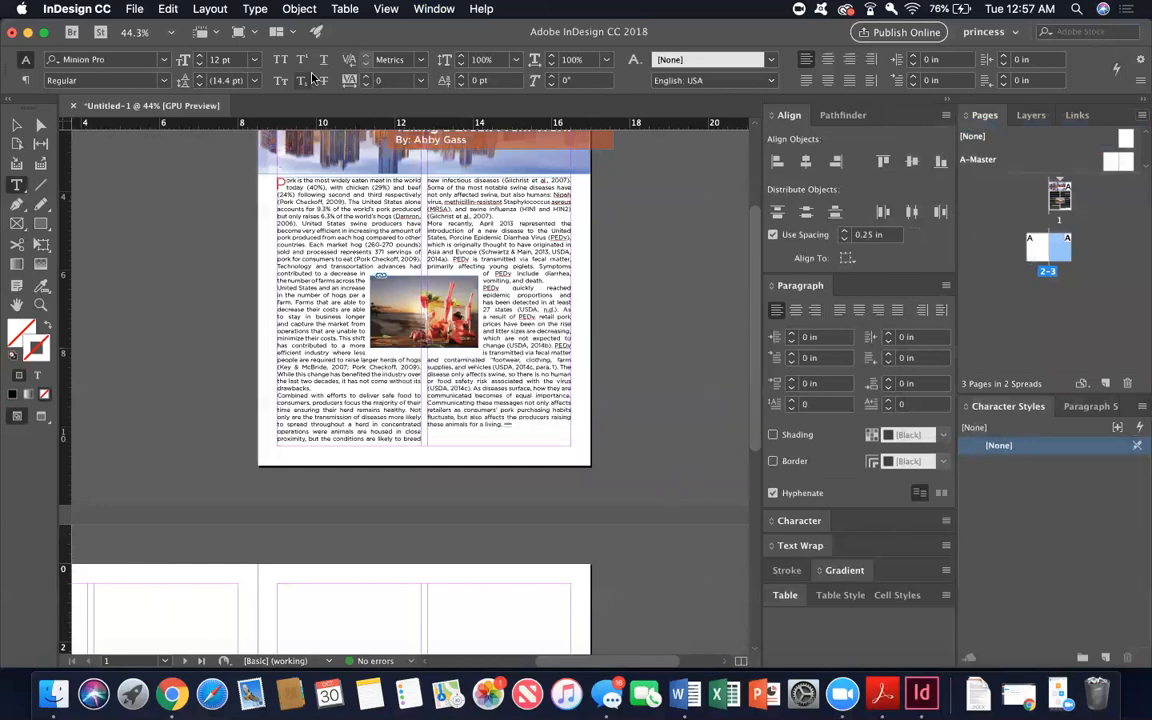
Check the margin, column count and gutter settings under Margins and Columns, keeping them as they are
{"action": "left_click", "coordinate": [210, 9]}
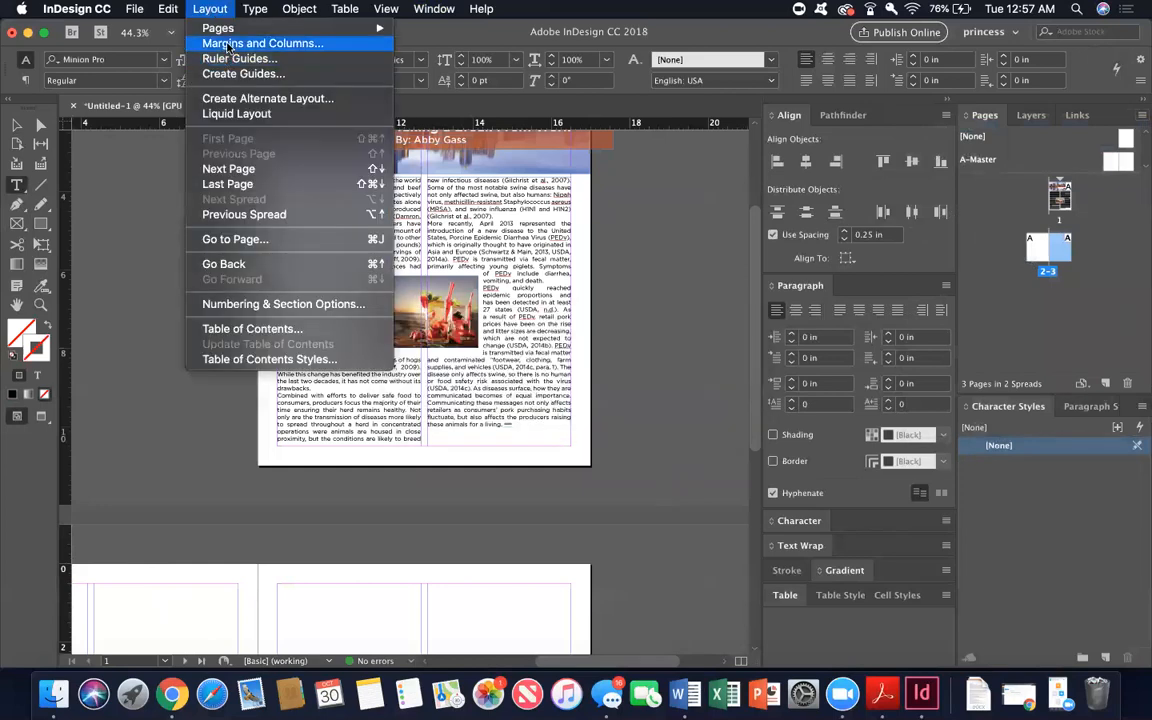
{"action": "left_click", "coordinate": [229, 44]}
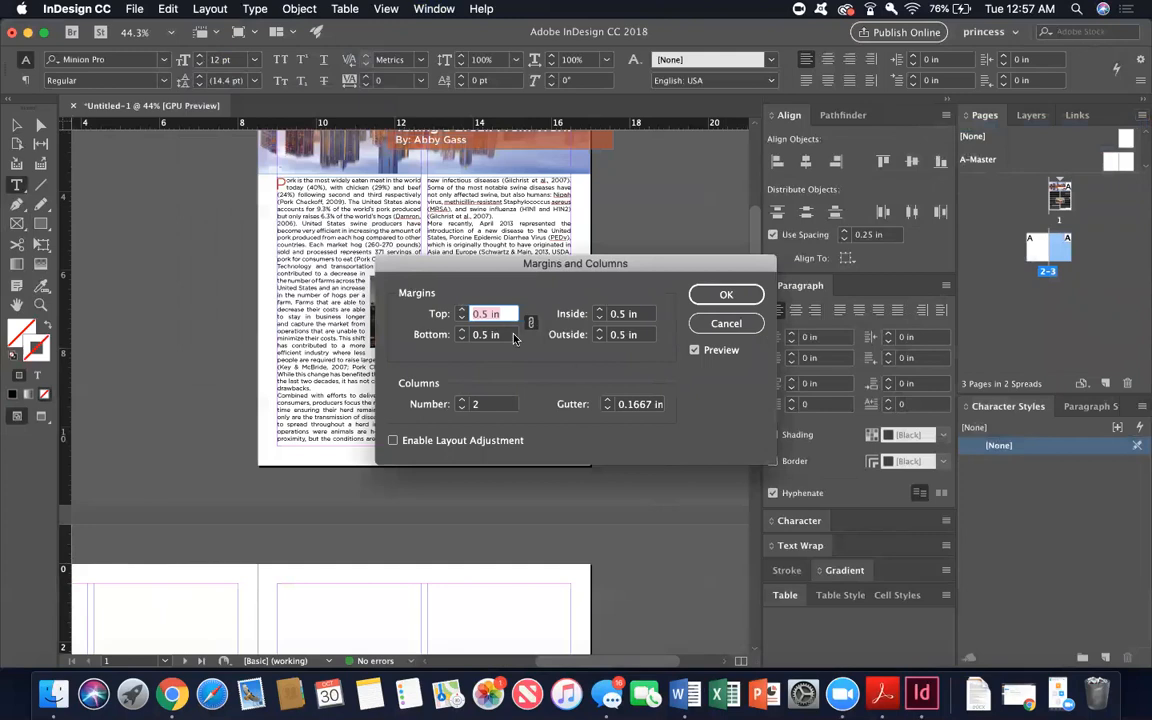
{"action": "left_click", "coordinate": [726, 295]}
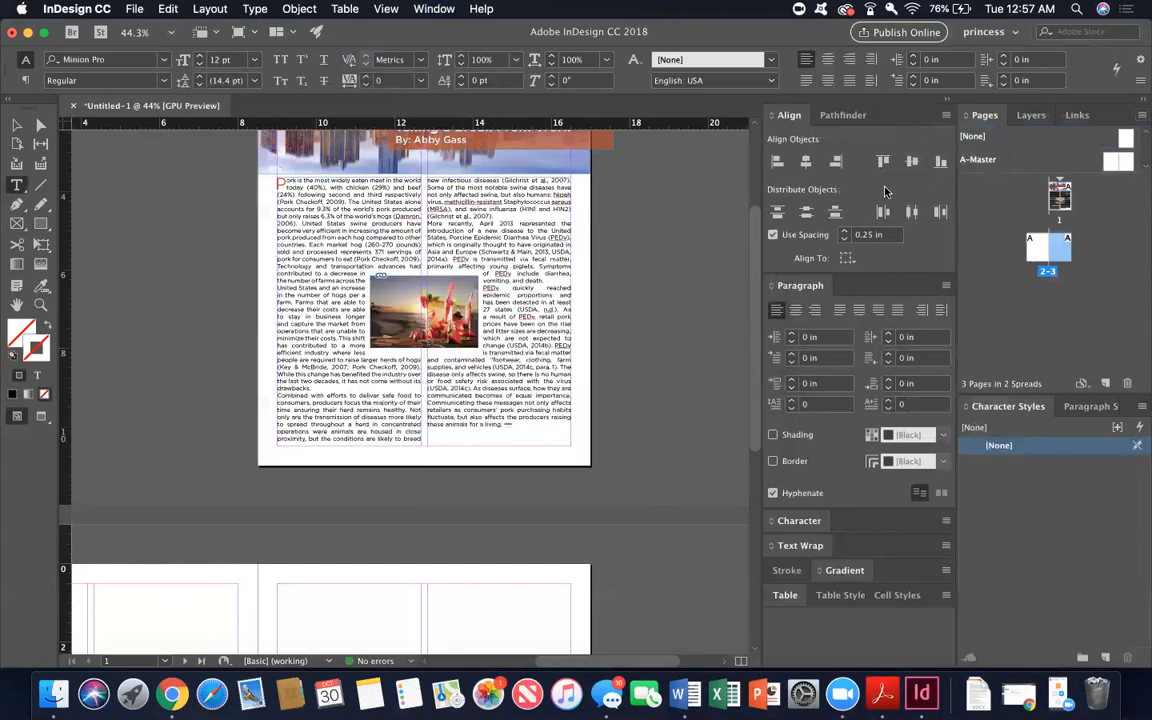
{"action": "scroll", "coordinate": [676, 321], "scroll_direction": "up", "scroll_amount": 3}
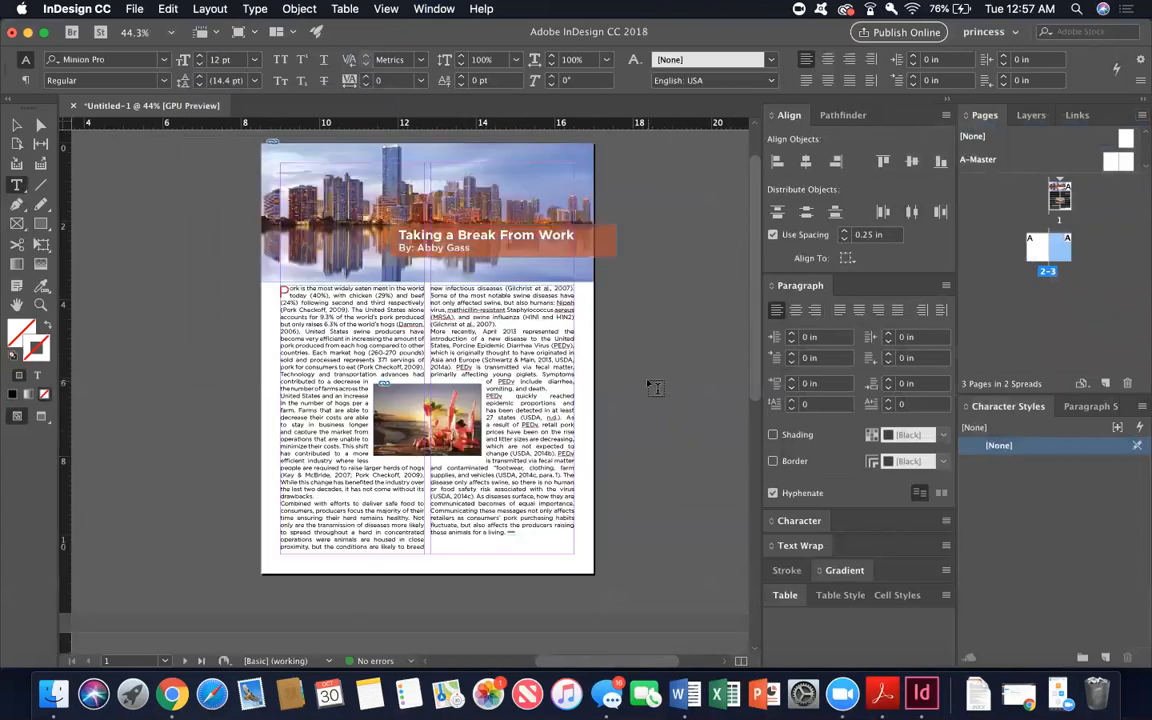